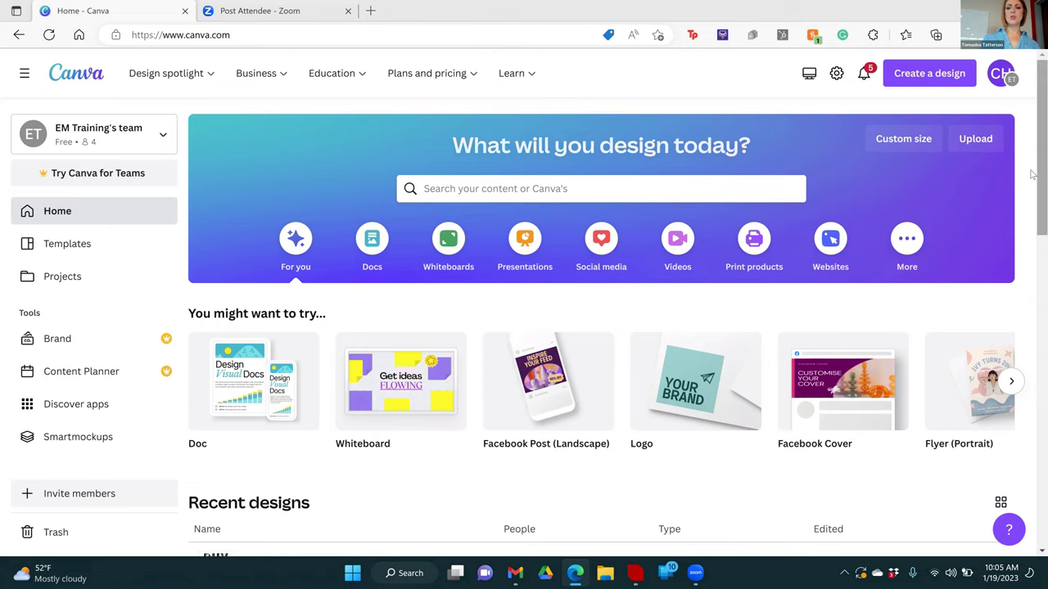
pyautogui.scroll(-1, 748, 342)
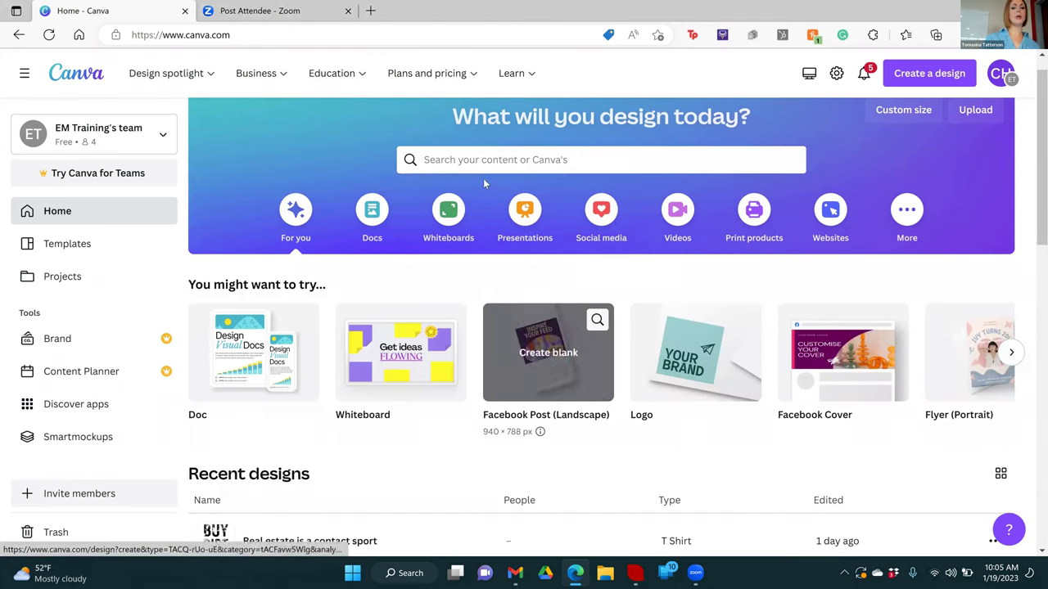
pyautogui.click(706, 155)
pyautogui.write('facebook')
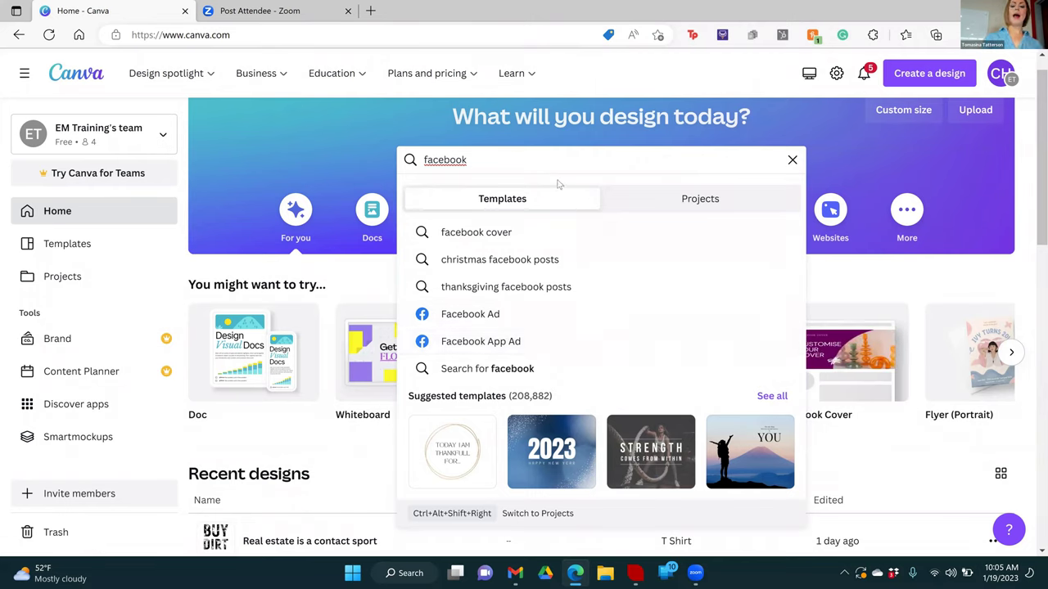
pyautogui.write('event')
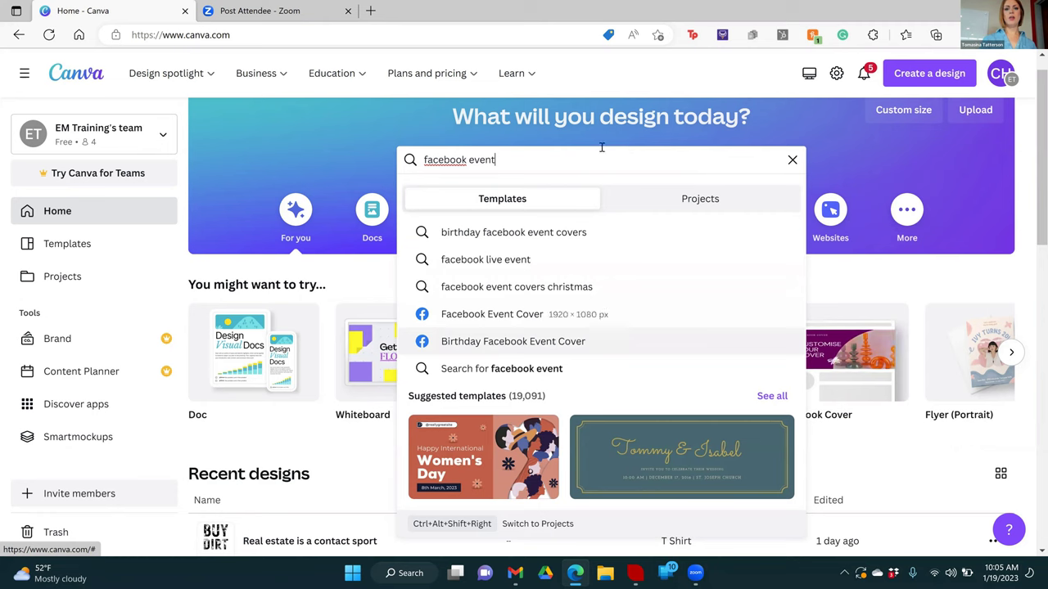
pyautogui.tripleClick(572, 162)
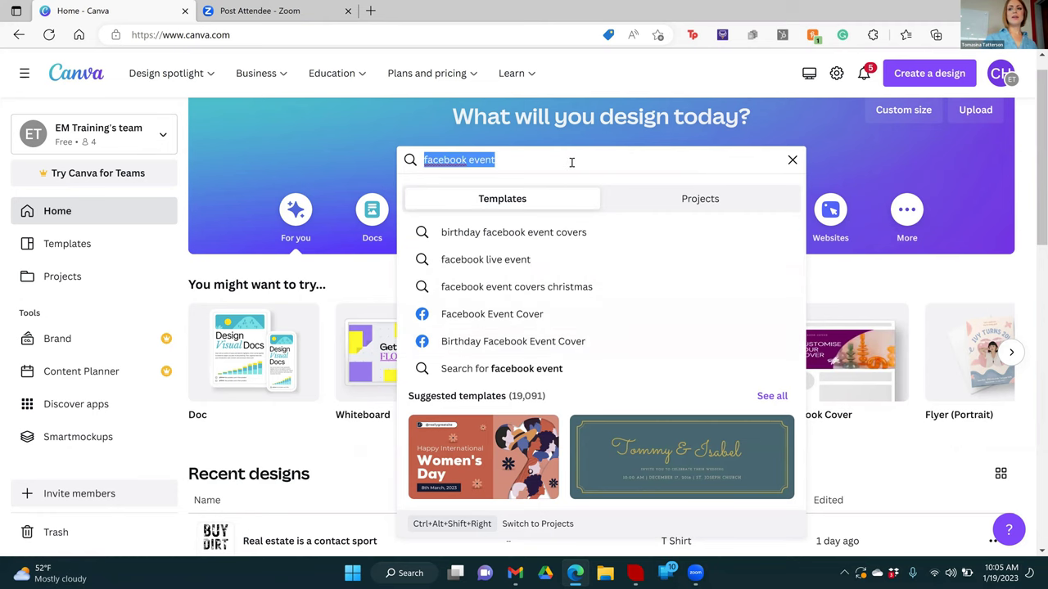
pyautogui.press('BackSpace')
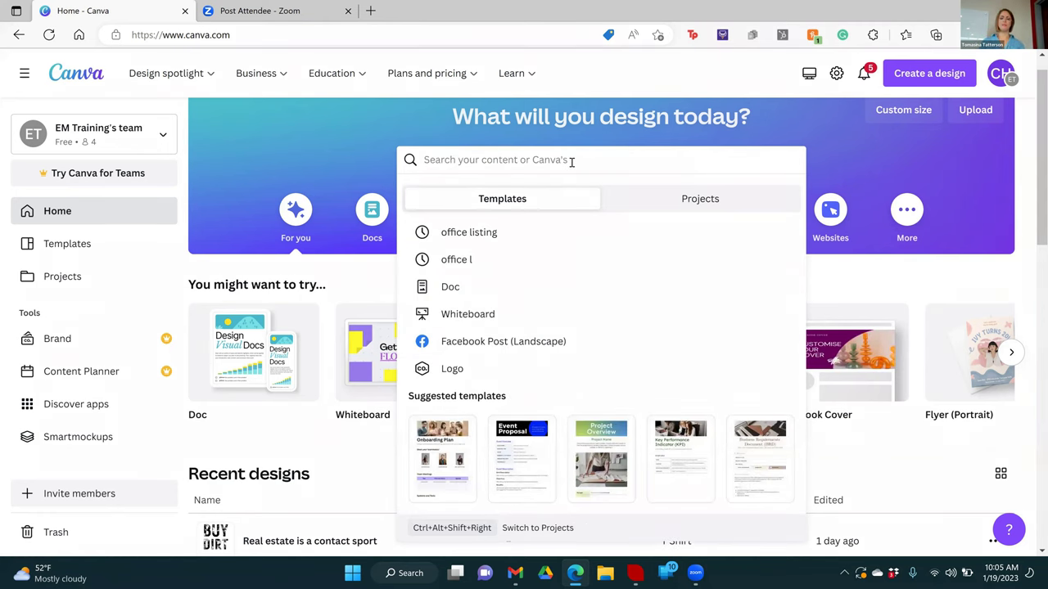
pyautogui.write('bu')
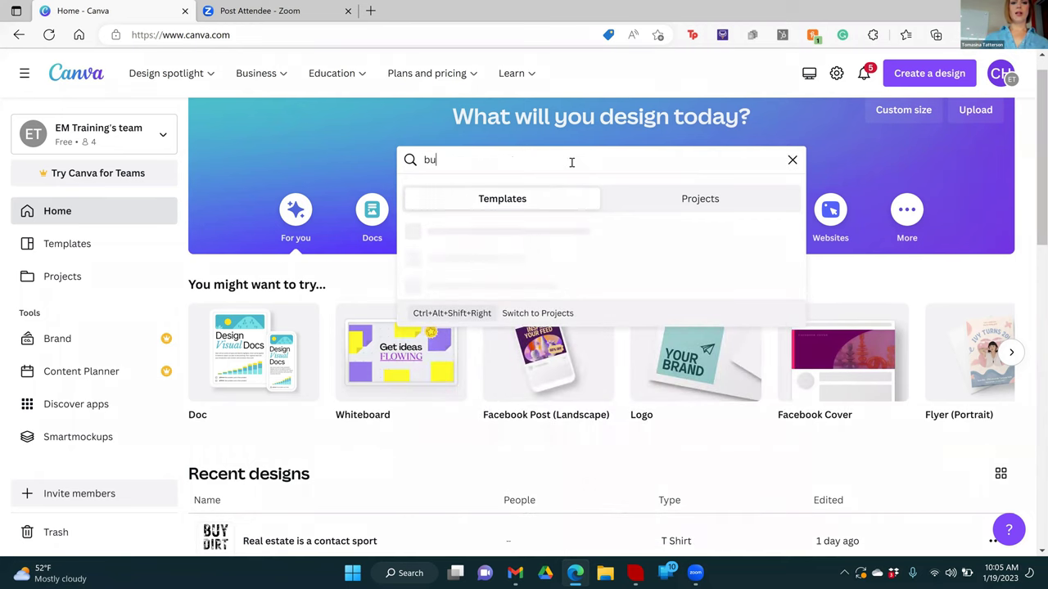
pyautogui.write('siness careds')
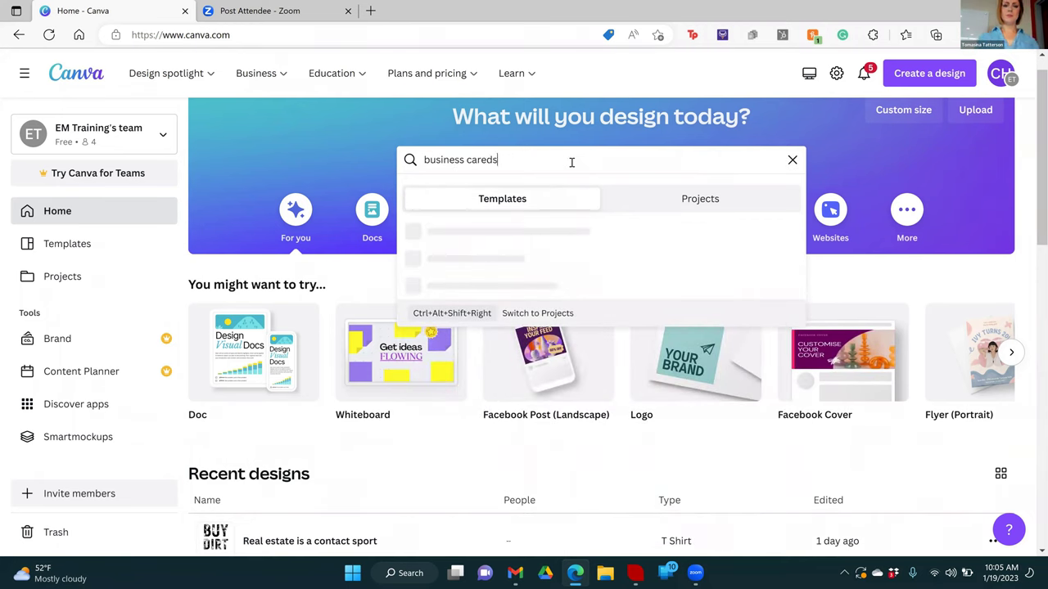
pyautogui.press('BackSpace')
pyautogui.press('BackSpace')
pyautogui.press('BackSpace')
pyautogui.write('ds')
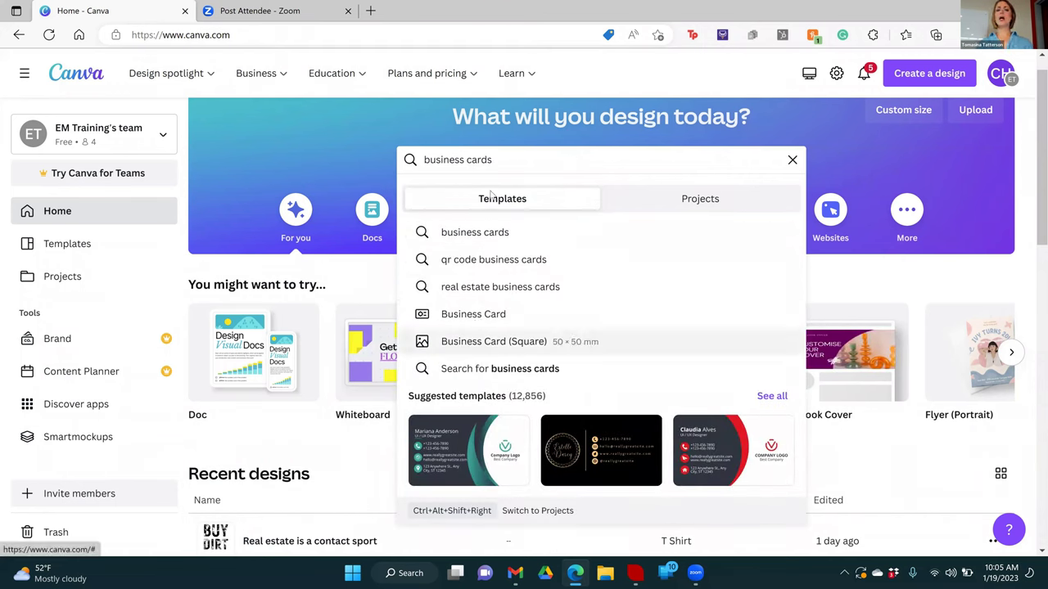
pyautogui.tripleClick(539, 164)
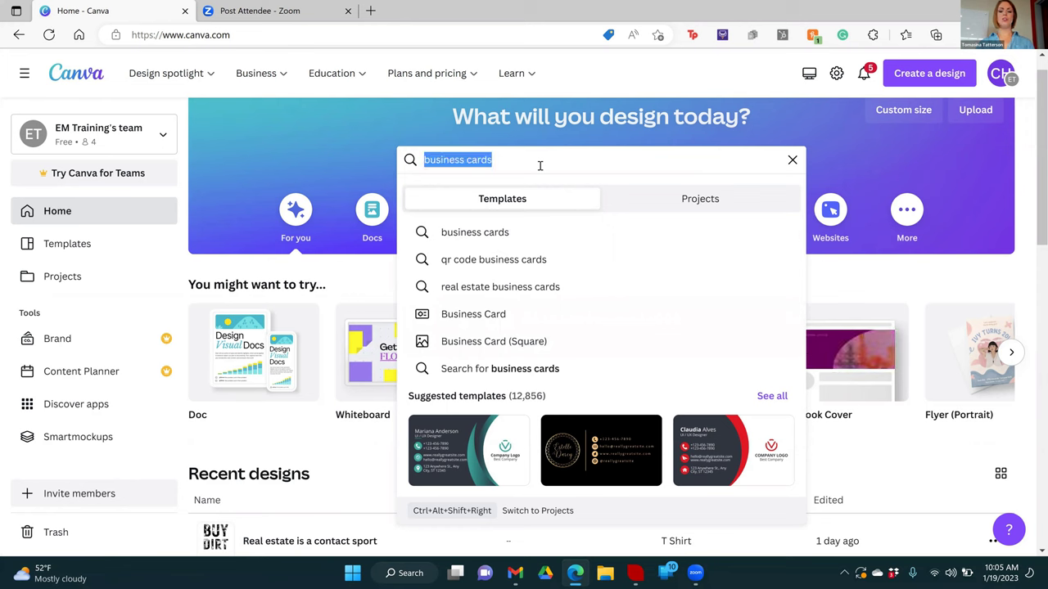
pyautogui.press('BackSpace')
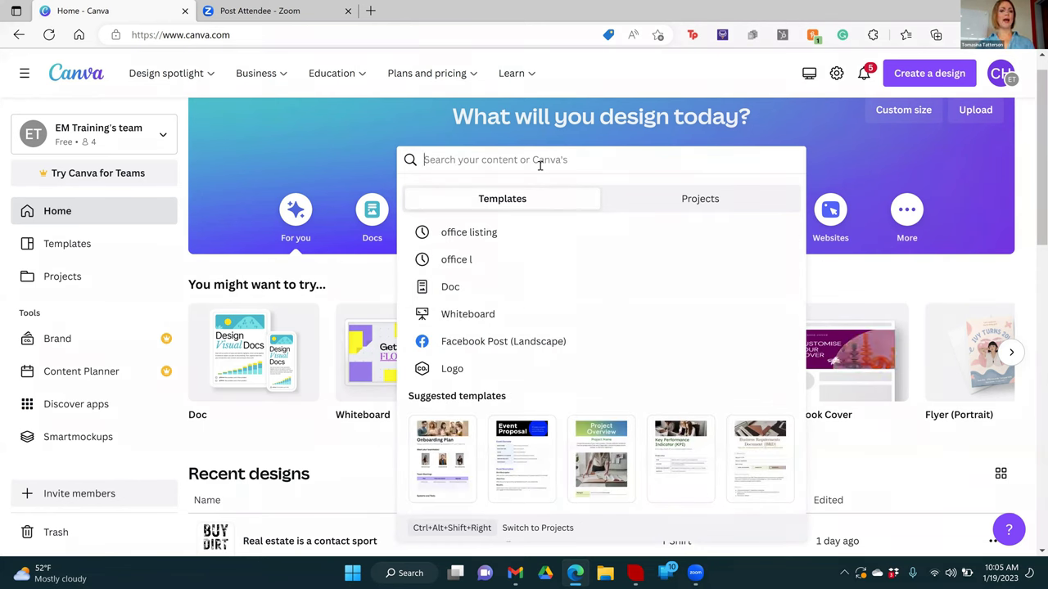
# Step: Create a blank 500 × 500 px Logo design from the suggested design types
pyautogui.click(925, 281)
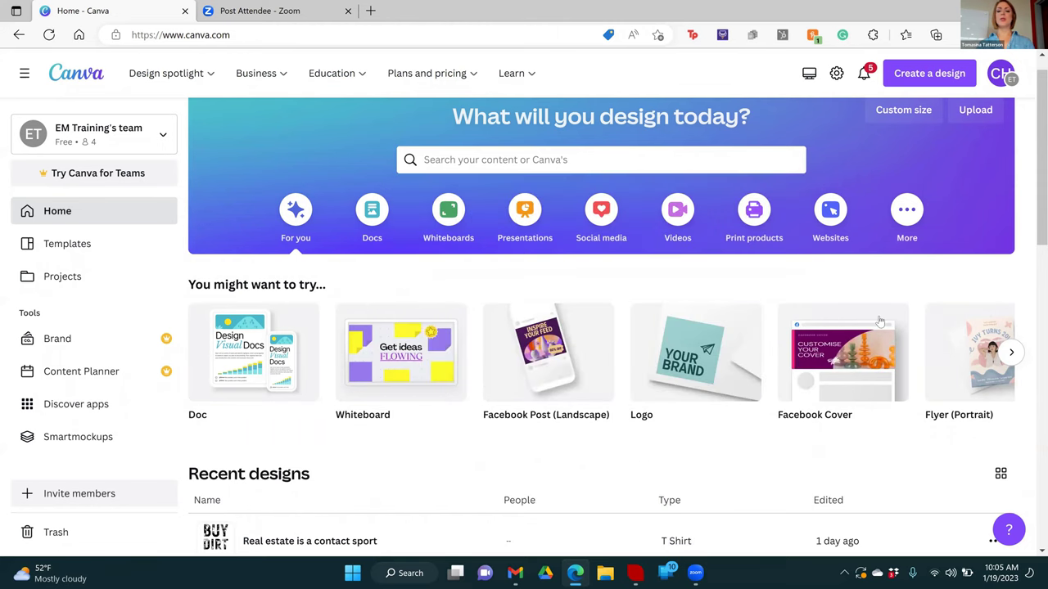
pyautogui.click(684, 348)
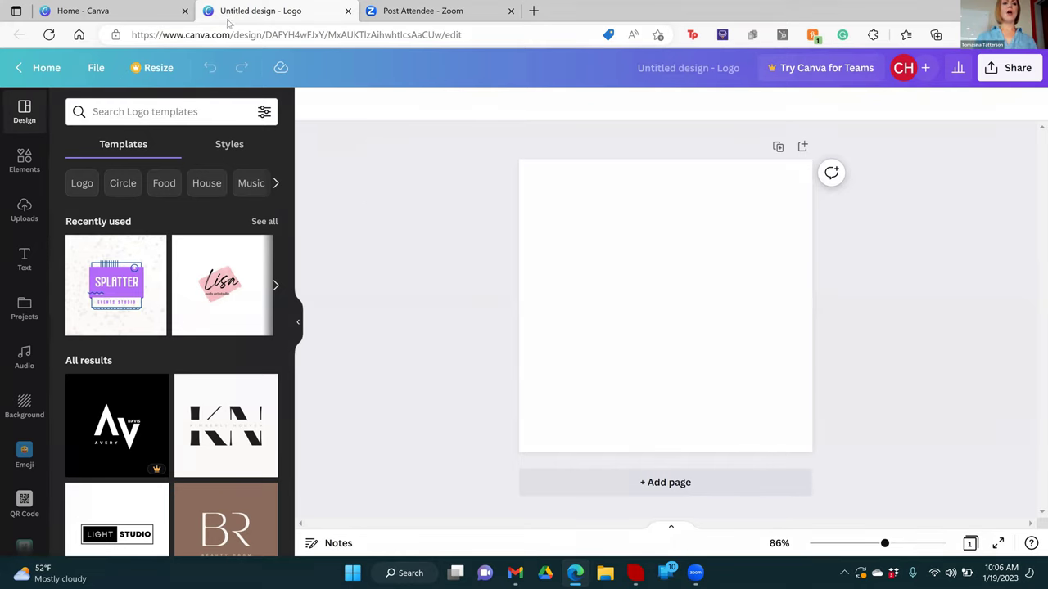
pyautogui.hotkey('ctrl', 'shift', 'Tab')
# Step: Back on the Canva home page, close the search suggestions and reveal more suggested design types
pyautogui.click(527, 159)
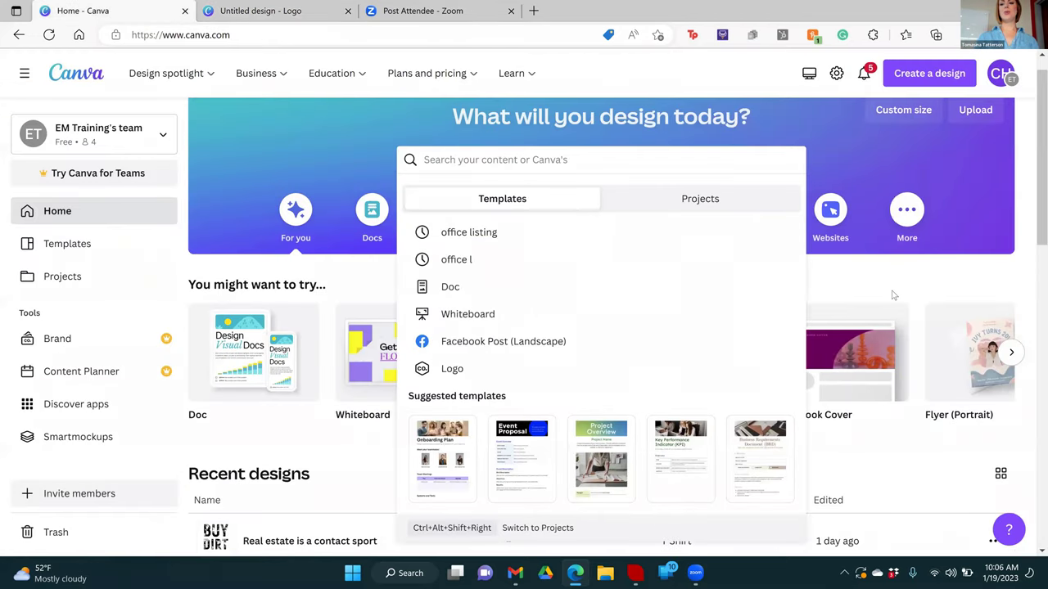
pyautogui.click(889, 288)
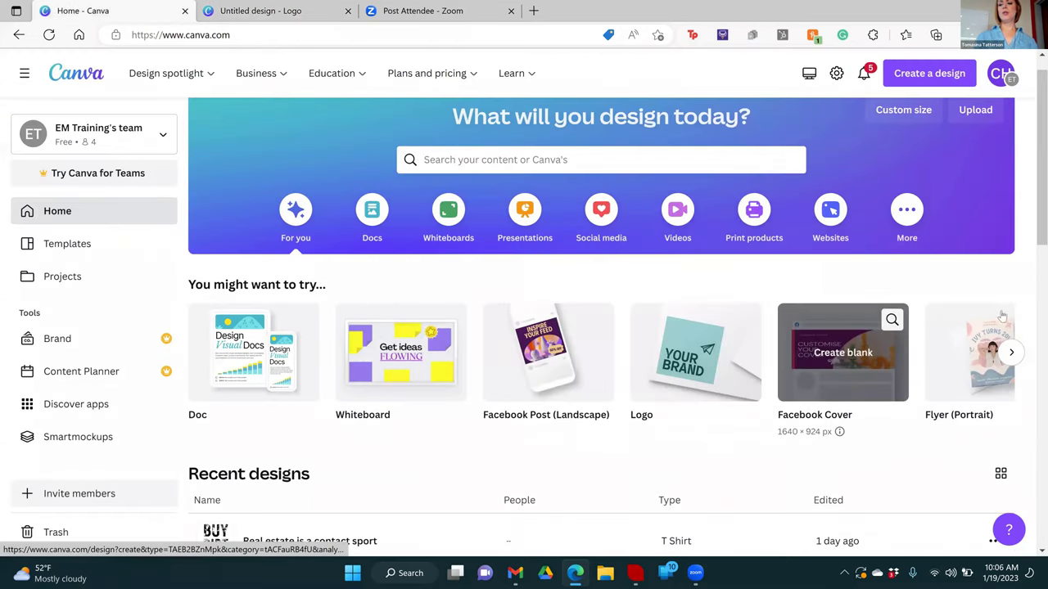
pyautogui.click(1012, 353)
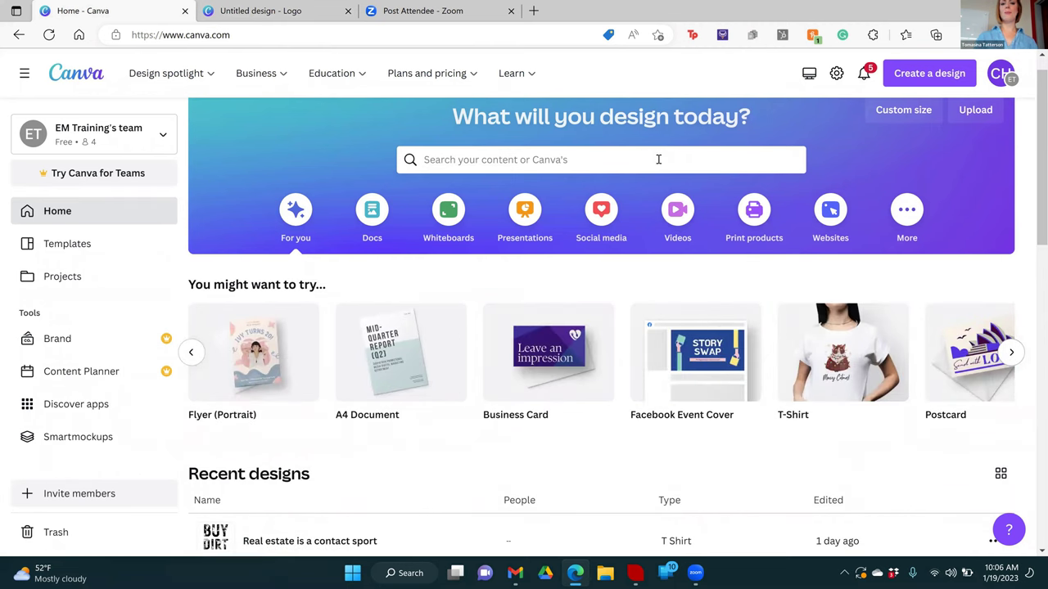
pyautogui.click(274, 10)
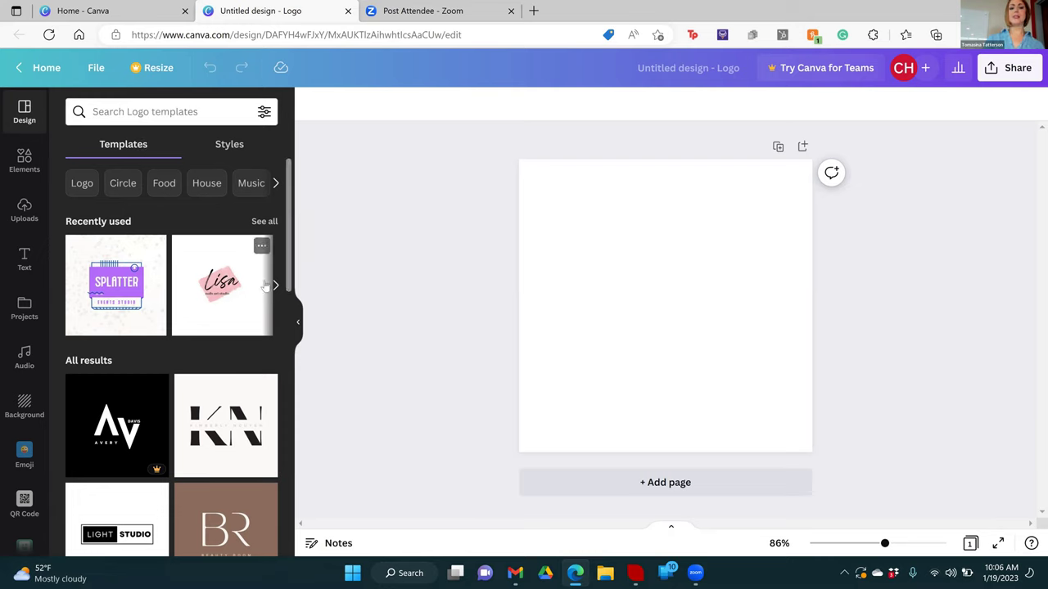
# Step: Browse the Logo templates panel beside the blank page, scrolling down to the All results section
pyautogui.moveTo(290, 261); pyautogui.dragTo(286, 422)
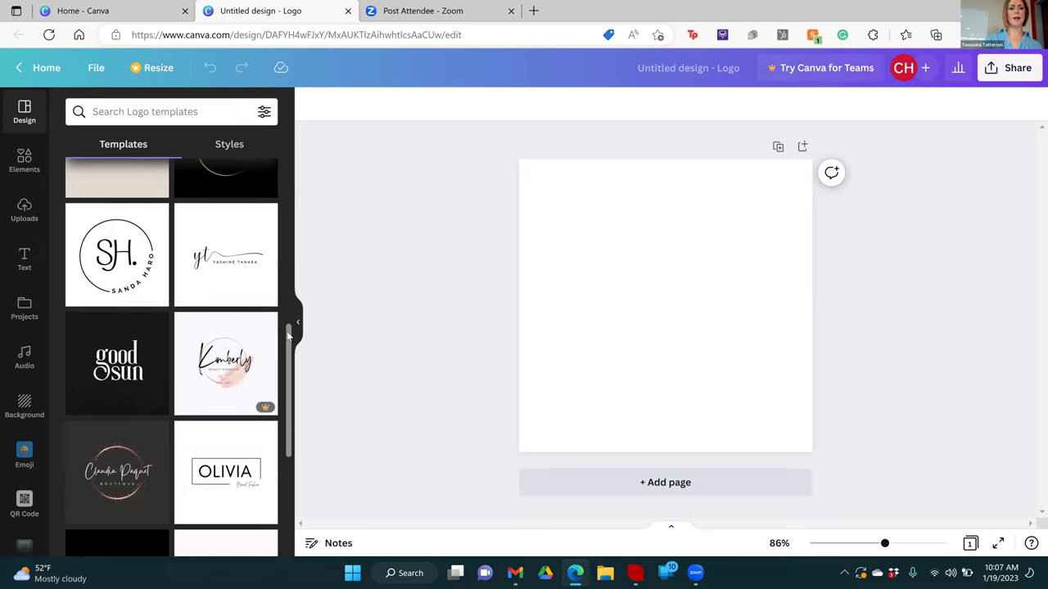
pyautogui.moveTo(288, 339); pyautogui.dragTo(288, 376)
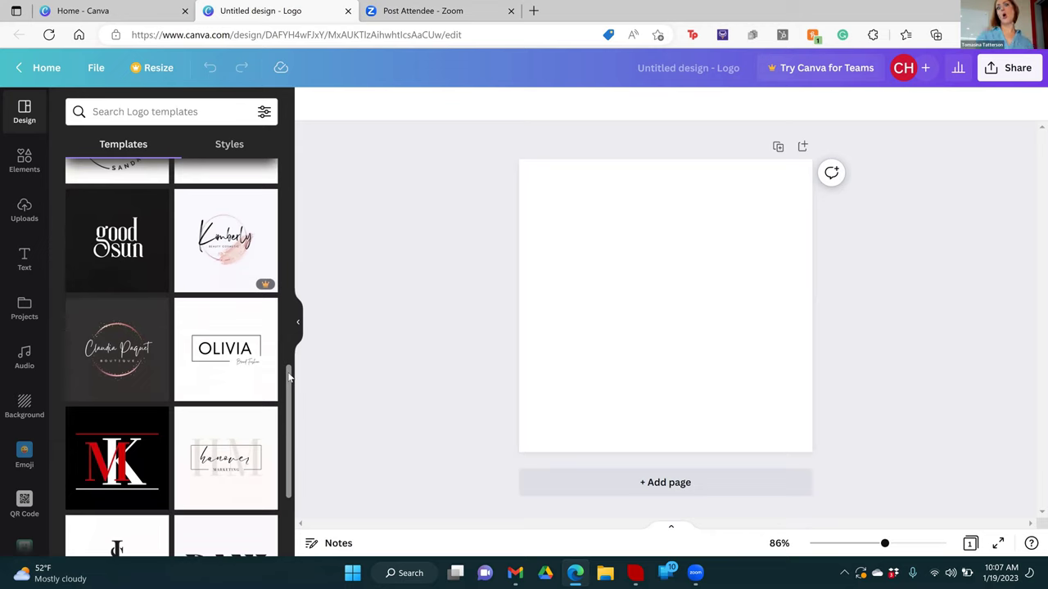
pyautogui.scroll(-3, 283, 425)
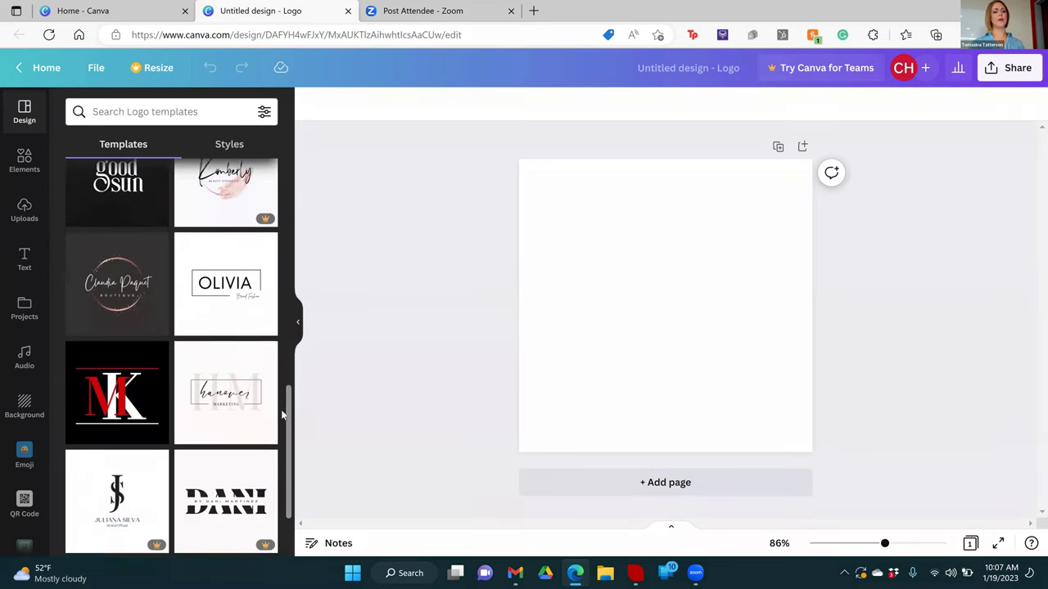
pyautogui.scroll(-3, 273, 479)
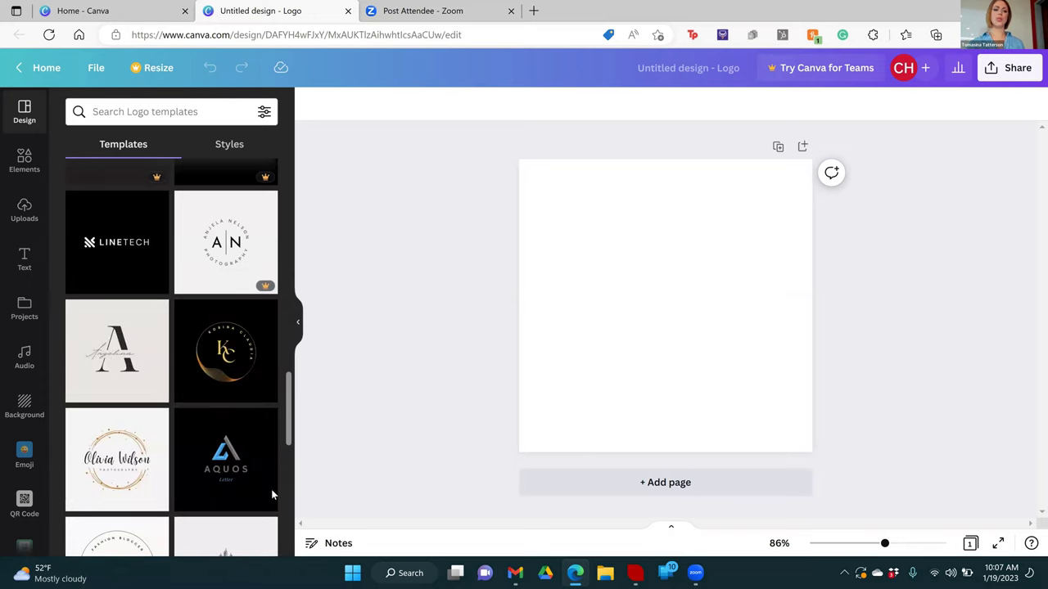
pyautogui.scroll(10, 274, 479)
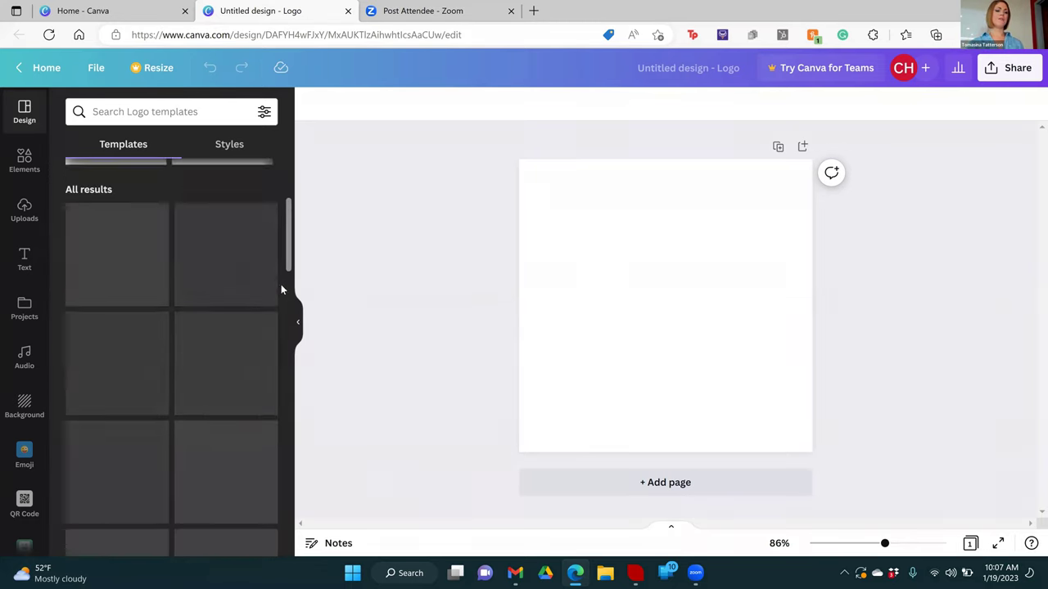
pyautogui.scroll(3, 282, 286)
pyautogui.scroll(-2, 288, 306)
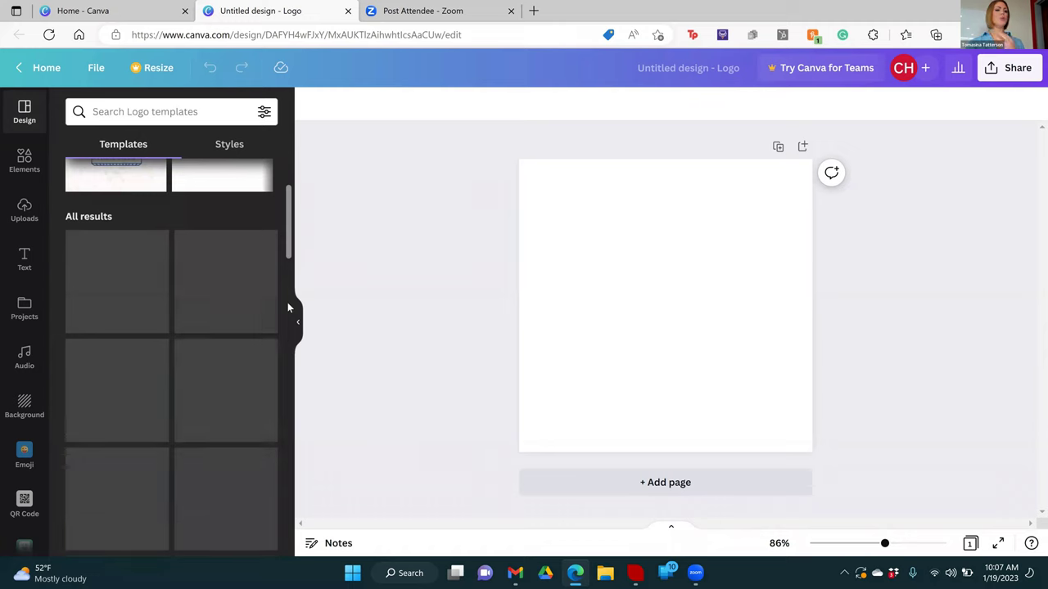
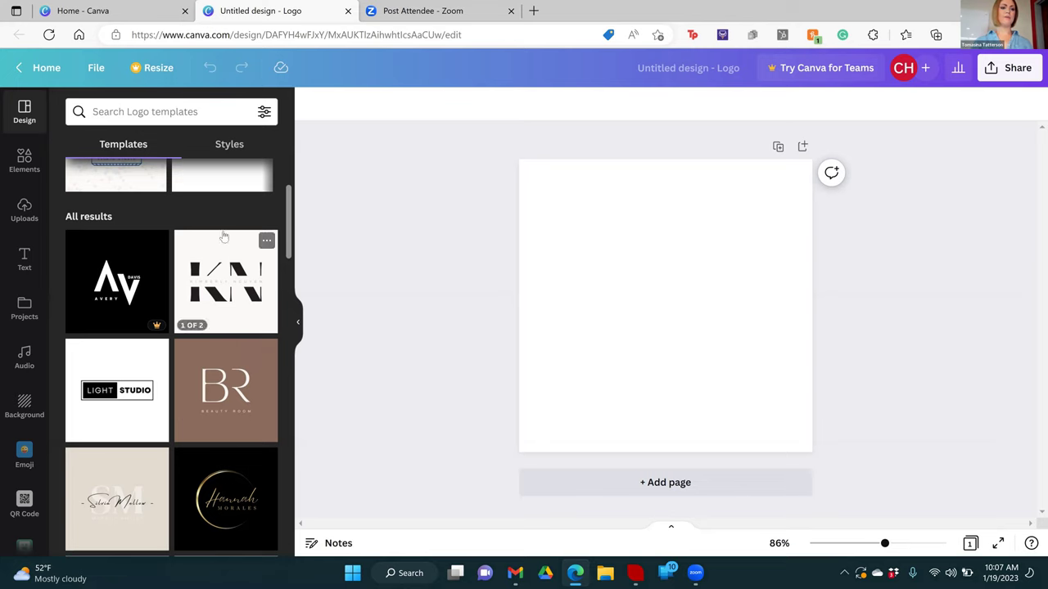
# Step: Show the Styles options for the blank logo and scroll to the colour palettes and font sets
pyautogui.click(230, 144)
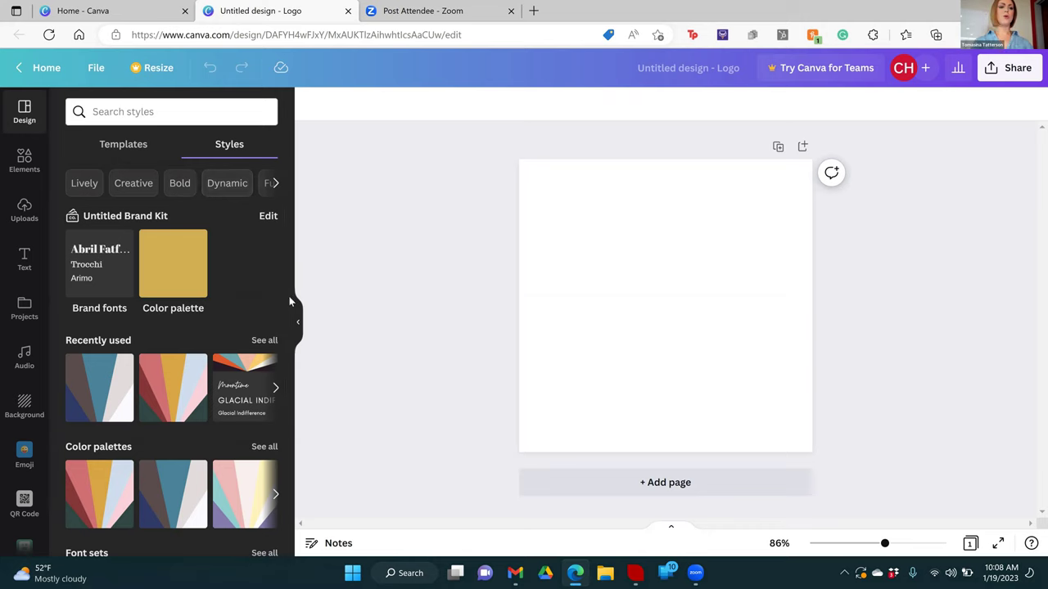
pyautogui.scroll(-2, 291, 302)
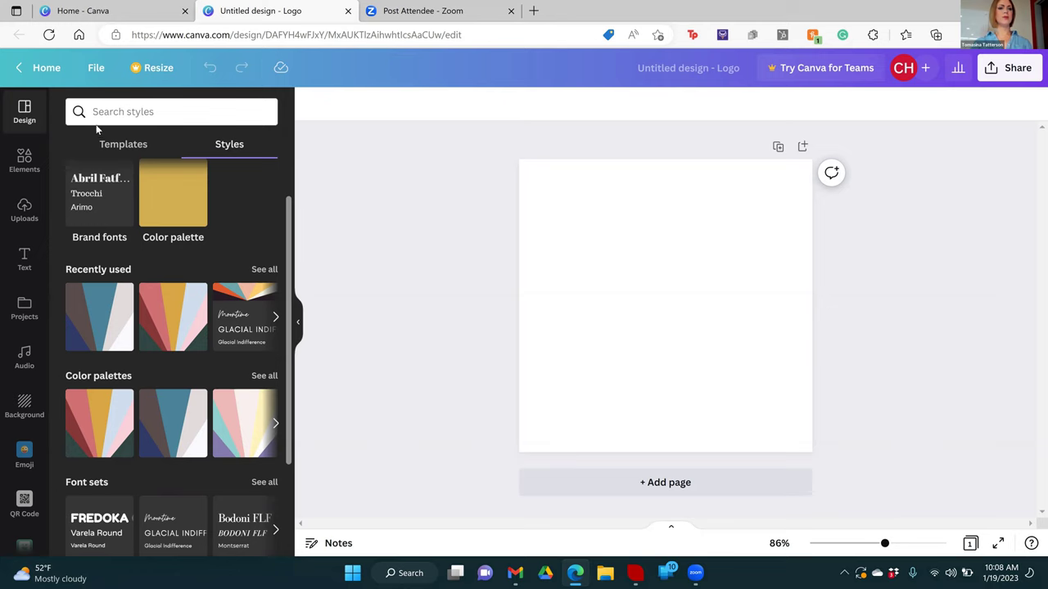
# Step: Reload the frozen logo editor, exit the unresponsive page, and switch to the Canva home page tab
pyautogui.click(48, 36)
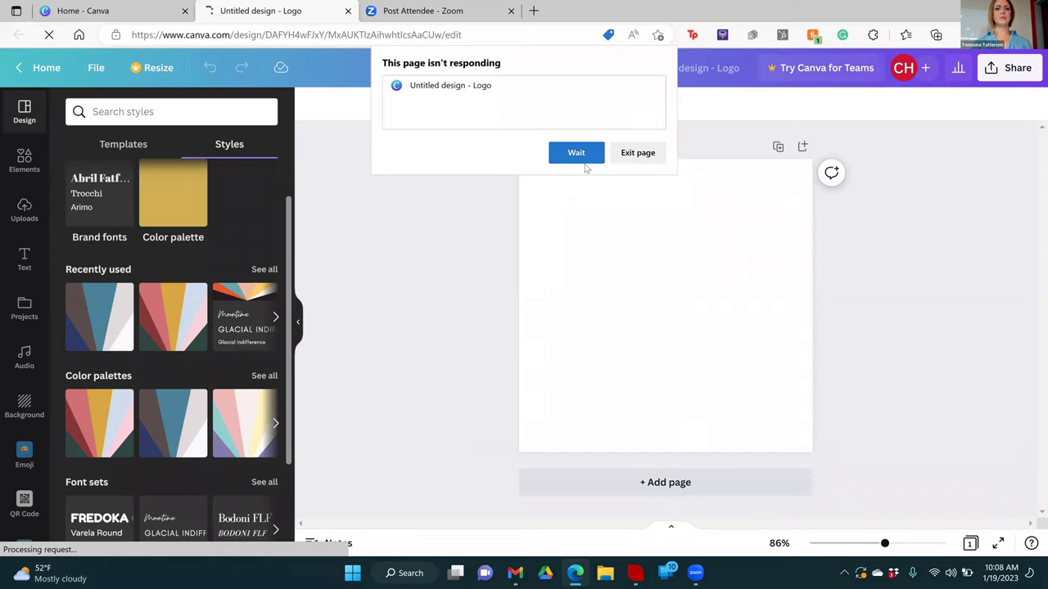
pyautogui.click(639, 155)
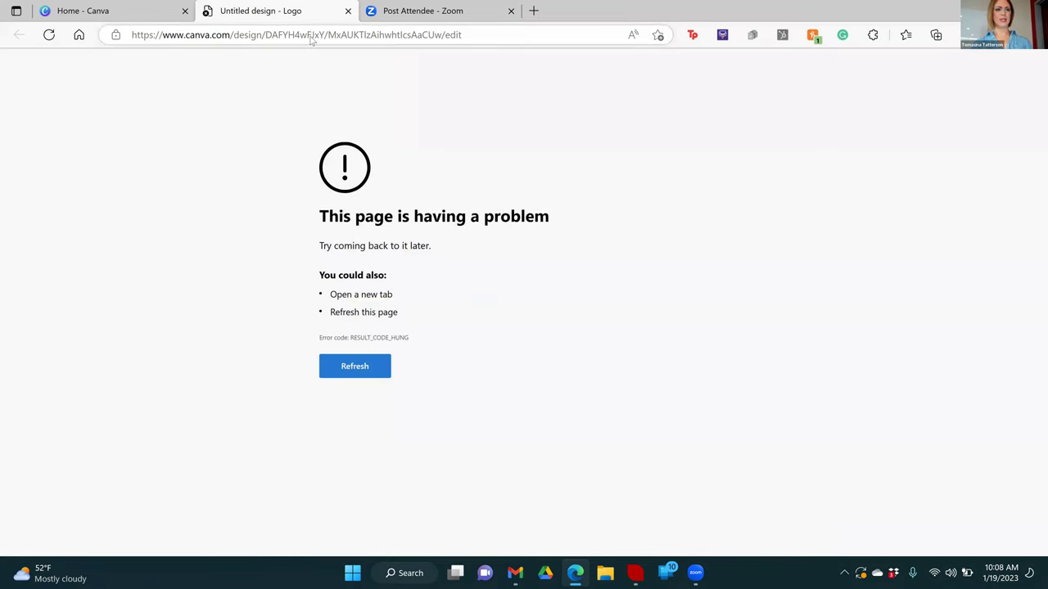
pyautogui.click(312, 39)
pyautogui.click(50, 8)
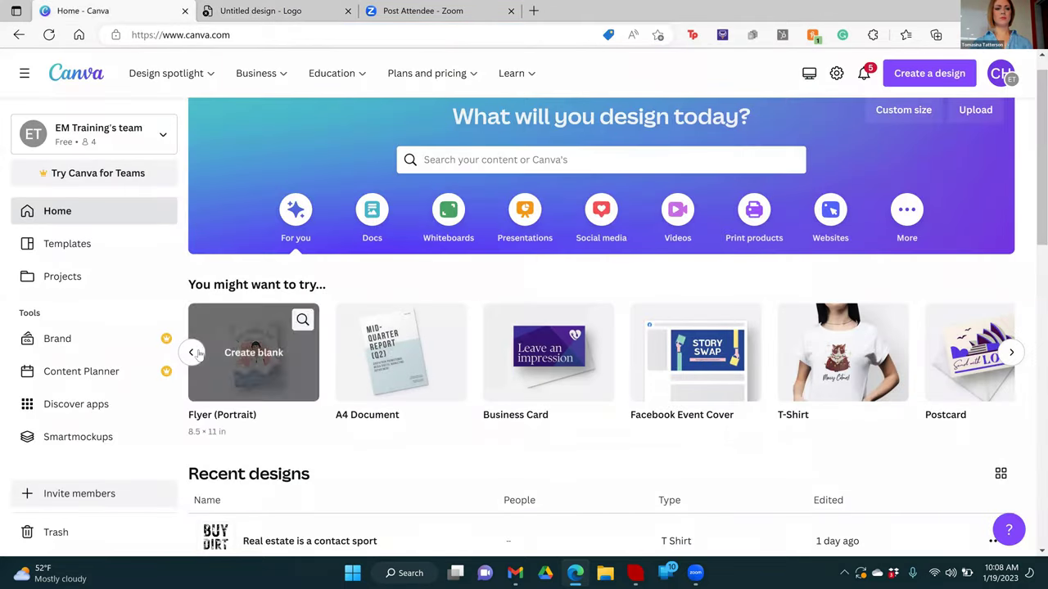
pyautogui.hscroll(-5, 734, 360)
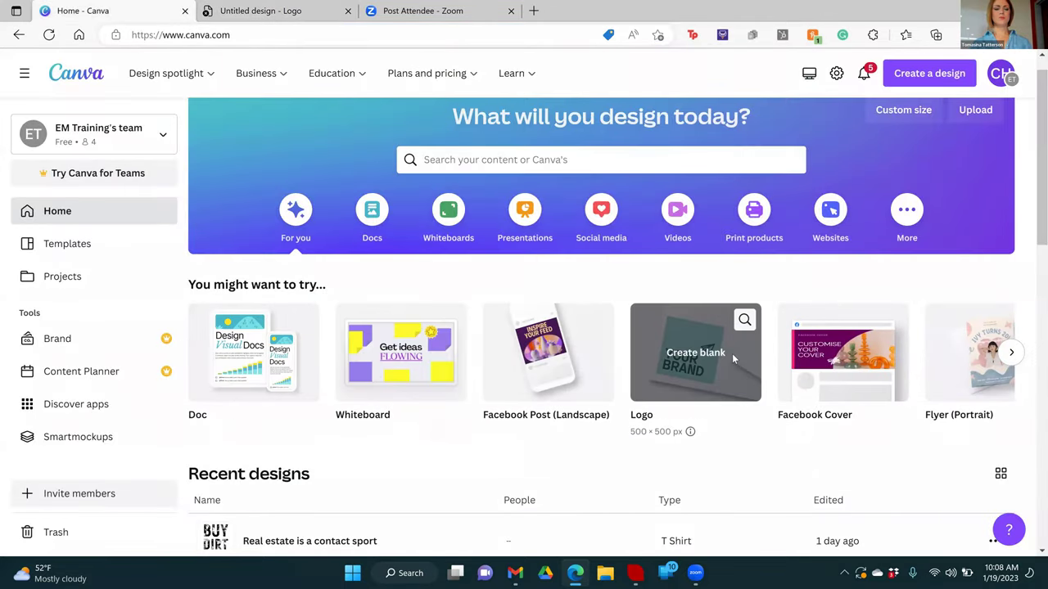
# Step: Start a new logo and apply the yt page of the Neutral Calligraphy Initials Logo template
pyautogui.click(732, 354)
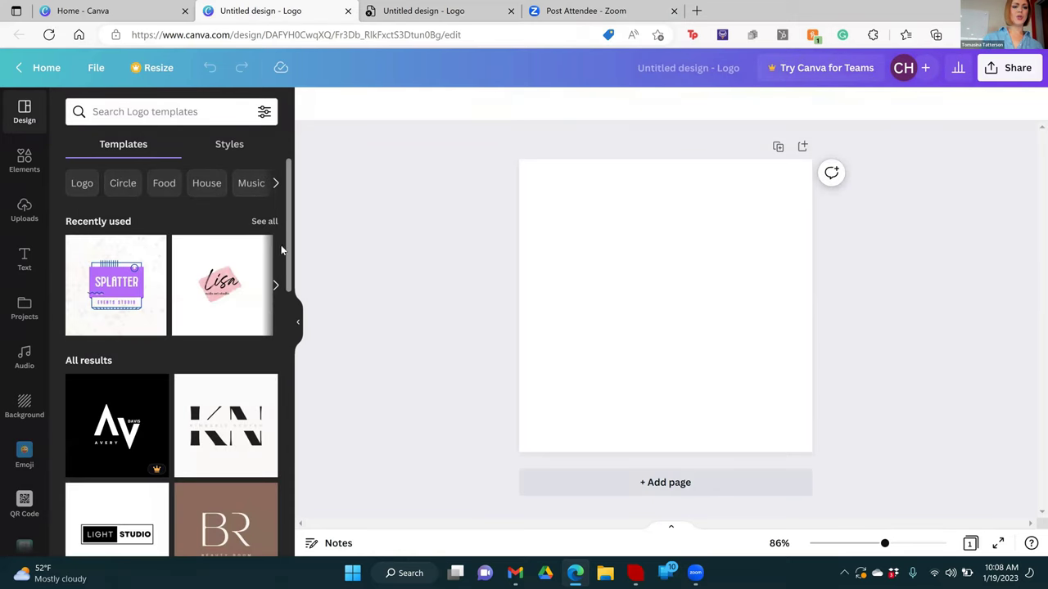
pyautogui.moveTo(290, 264); pyautogui.dragTo(279, 391)
pyautogui.click(207, 390)
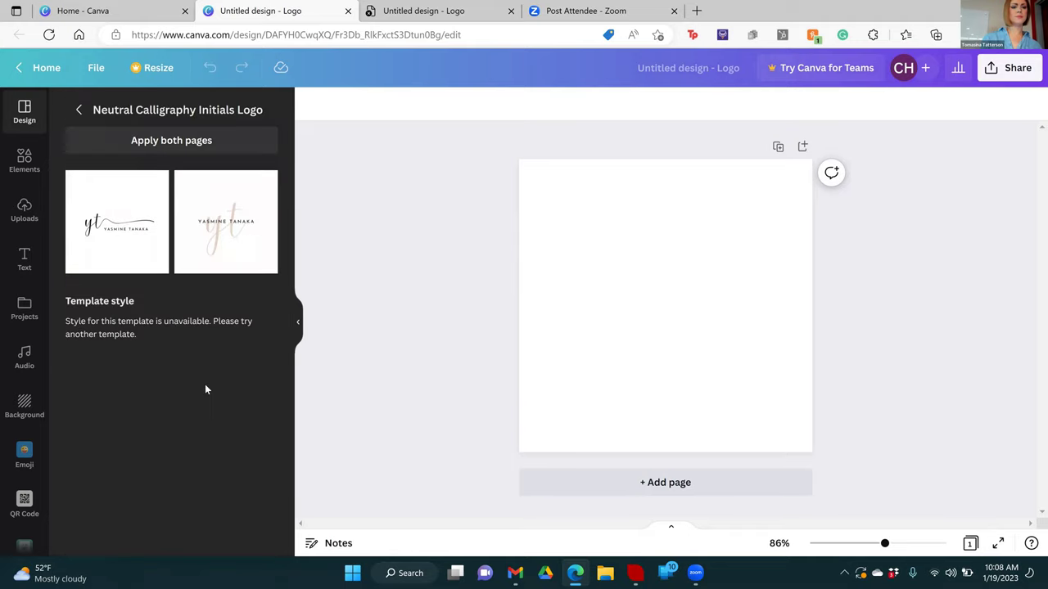
pyautogui.click(113, 242)
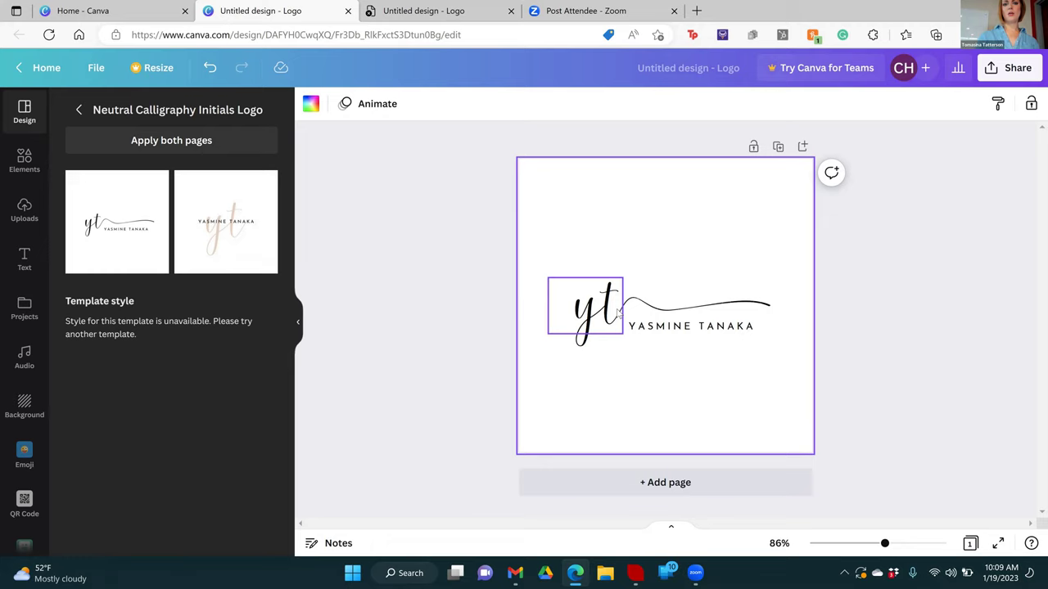
# Step: Deselect the page, return to the logo template list, and bring up the style options
pyautogui.click(905, 330)
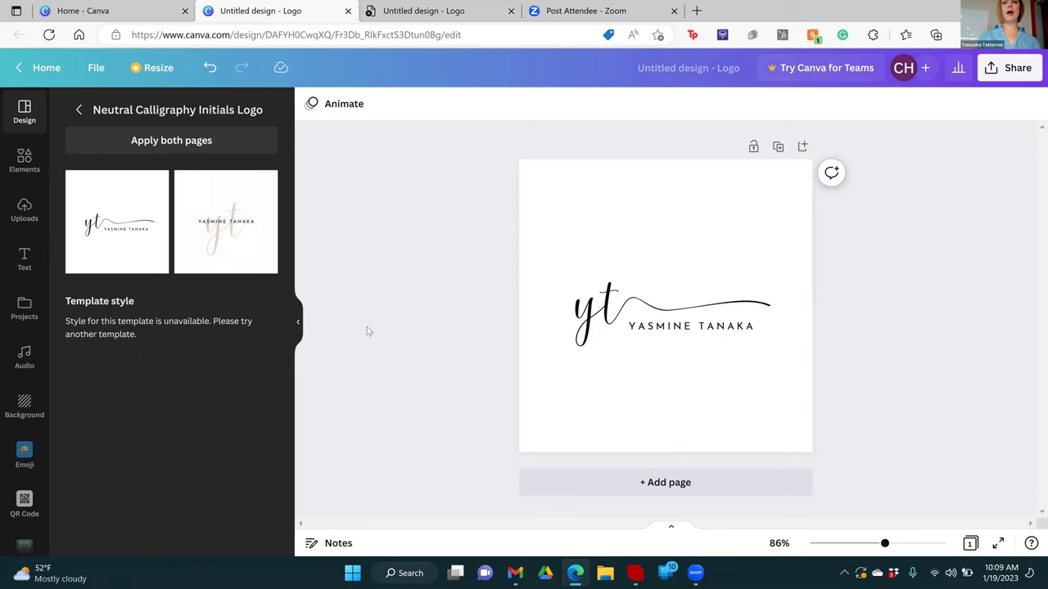
pyautogui.click(79, 109)
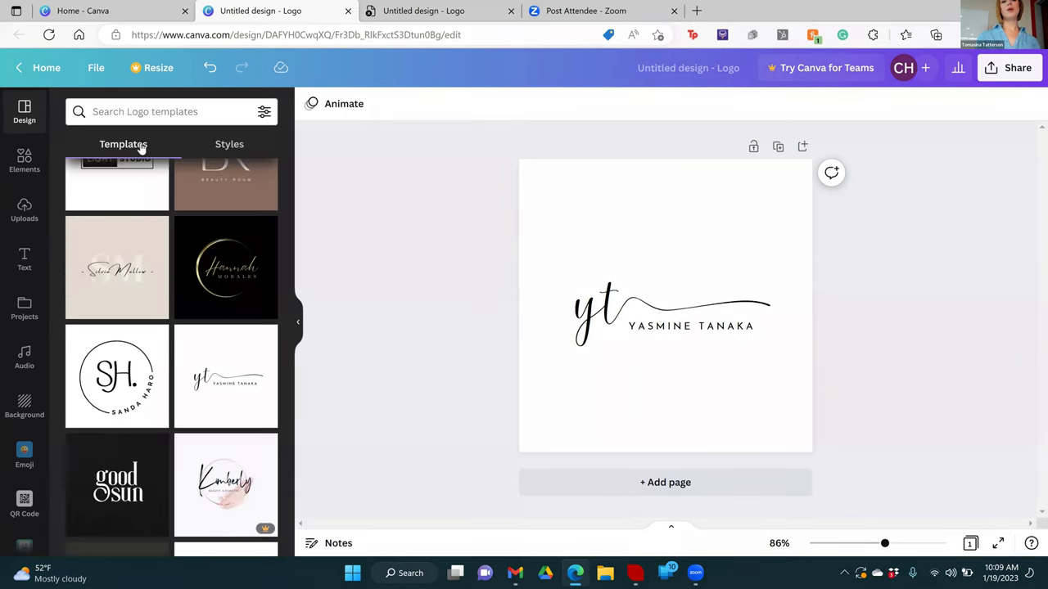
pyautogui.click(225, 146)
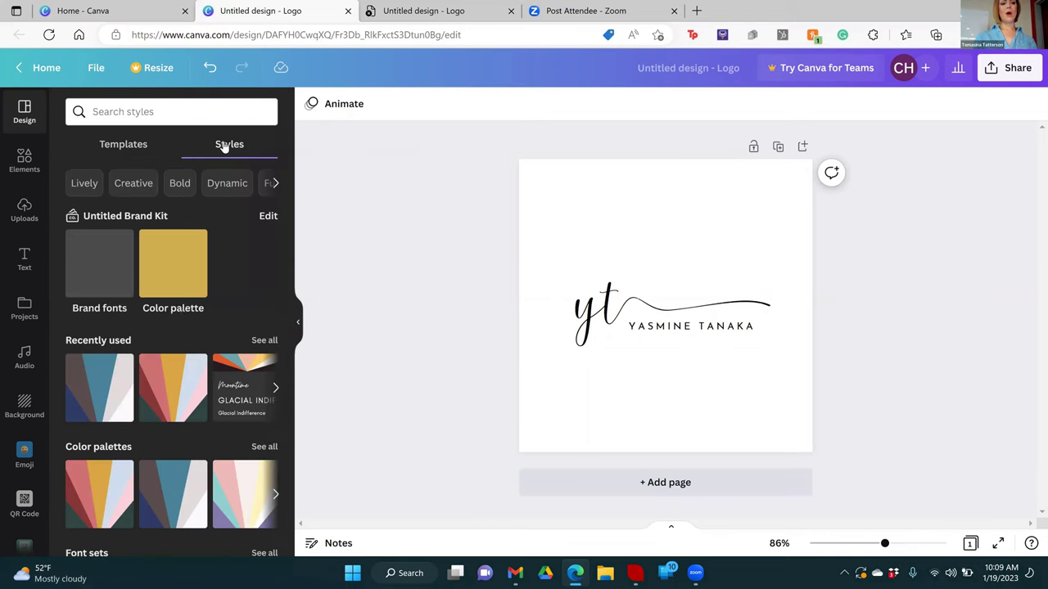
# Step: Try a colour palette on the logo, shuffling through steel blue, pink, near-white, navy and grey-purple backgrounds
pyautogui.click(170, 483)
pyautogui.click(172, 487)
pyautogui.click(172, 486)
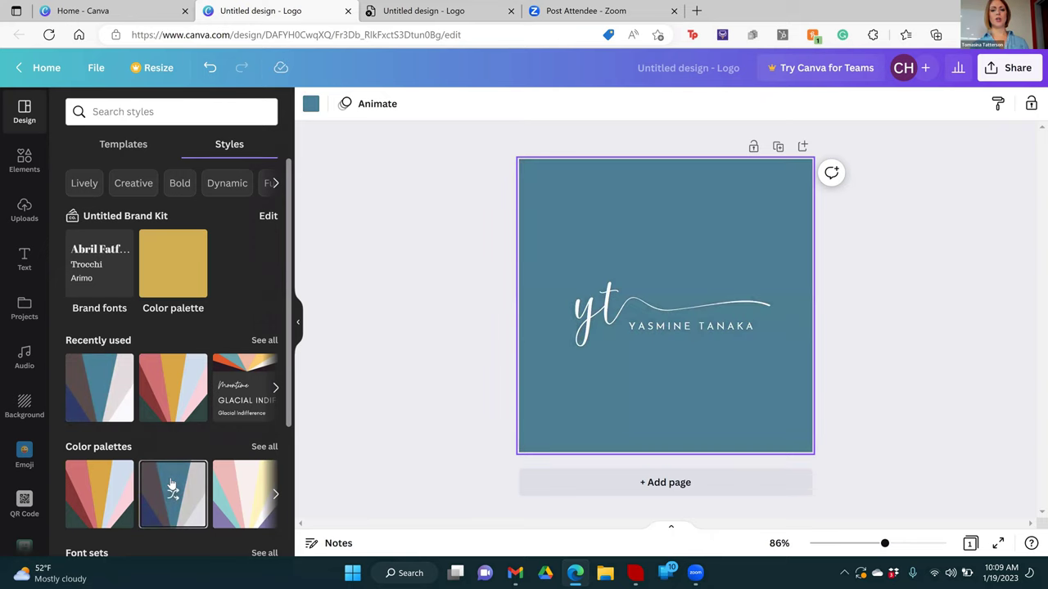
pyautogui.click(172, 486)
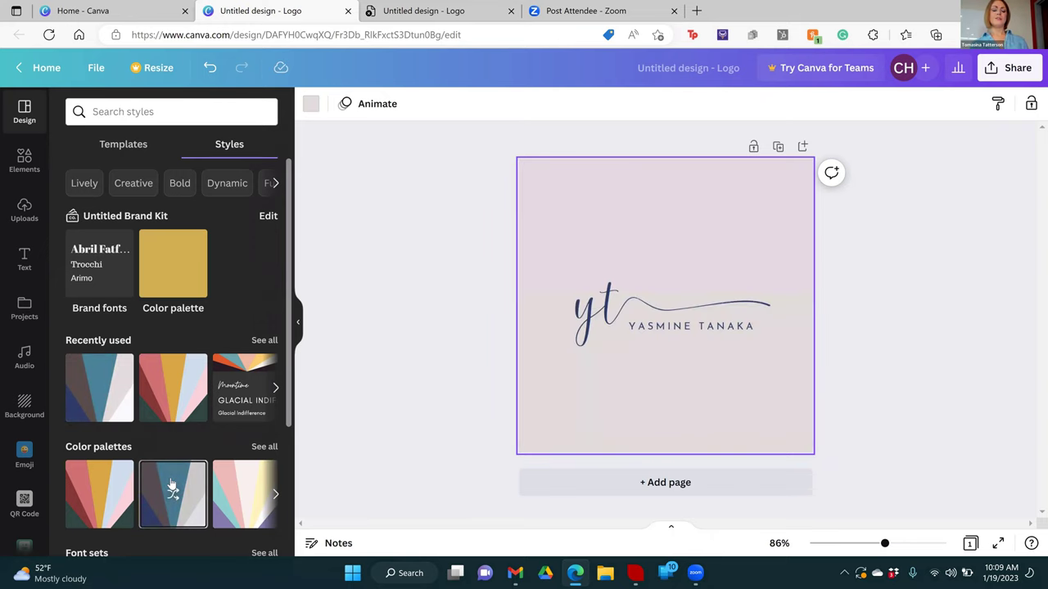
pyautogui.click(172, 487)
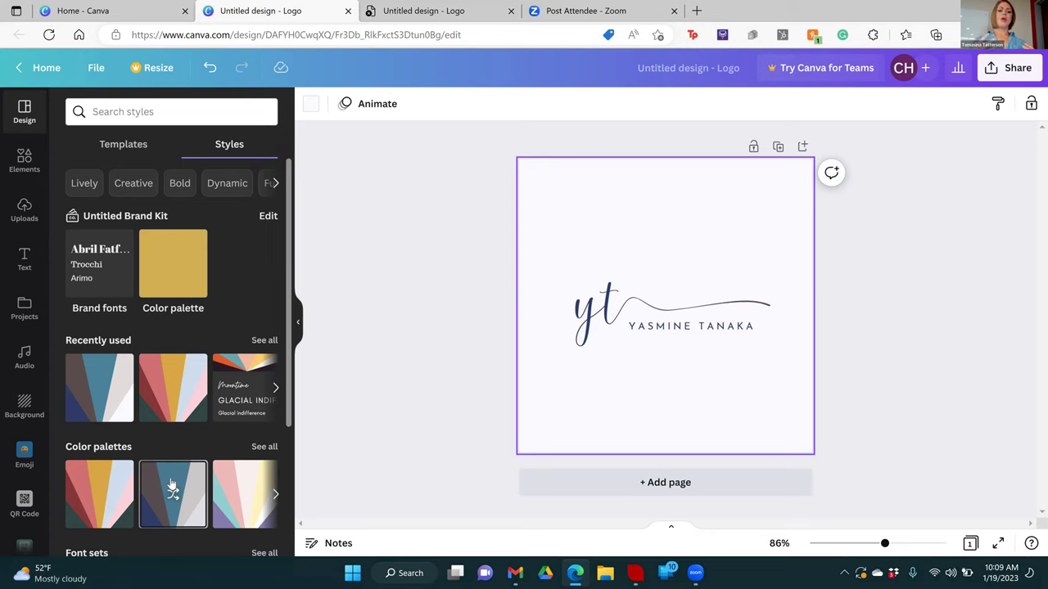
pyautogui.click(173, 487)
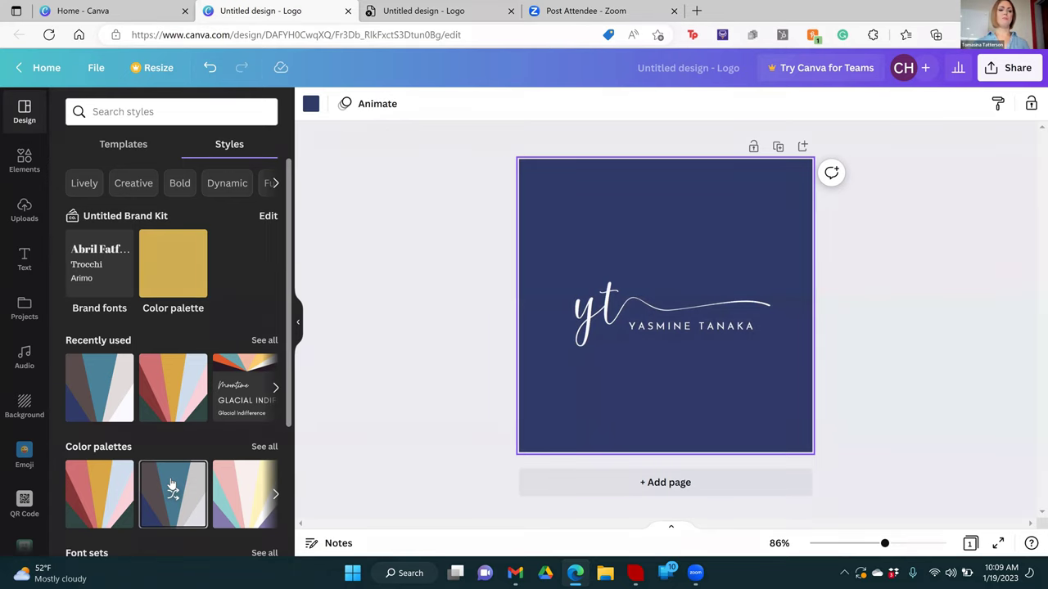
pyautogui.click(172, 487)
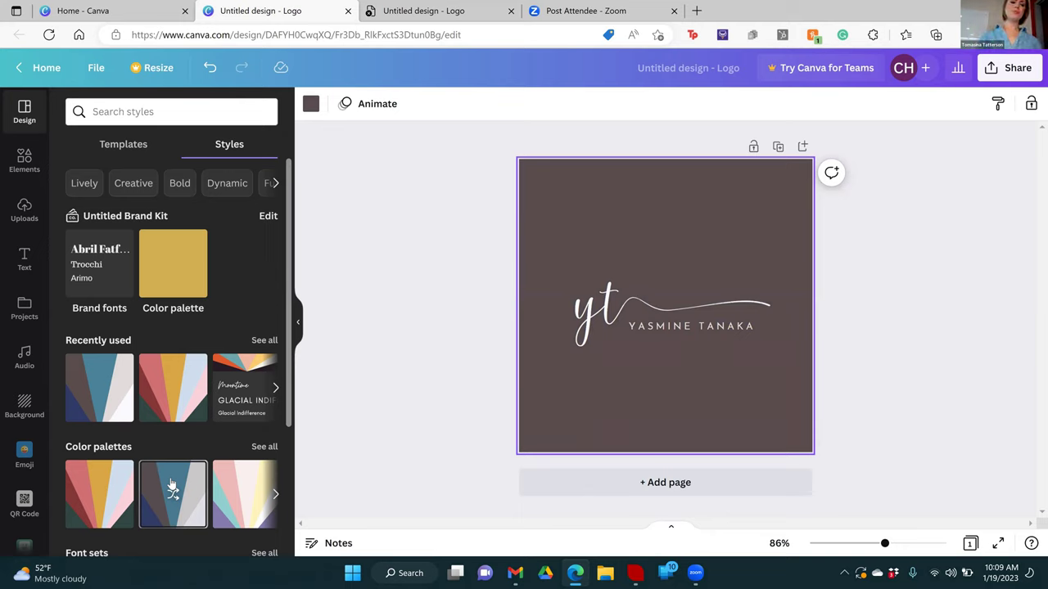
# Step: Apply the first colour palette and reshuffle it until the background is soft pink with dark lettering
pyautogui.click(94, 499)
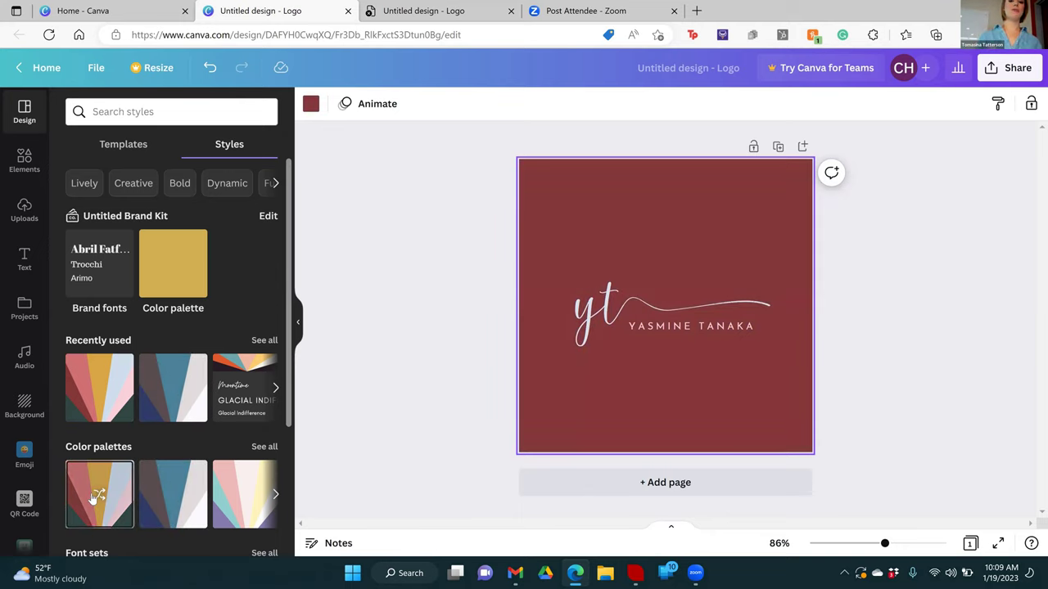
pyautogui.click(95, 497)
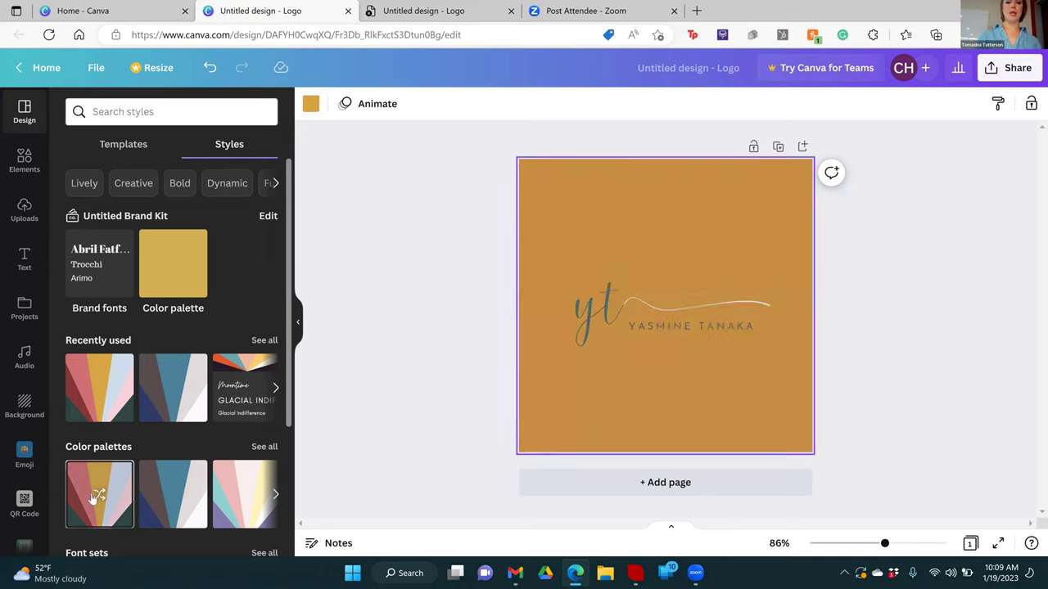
pyautogui.click(95, 497)
pyautogui.click(95, 497)
pyautogui.click(95, 497)
pyautogui.click(95, 497)
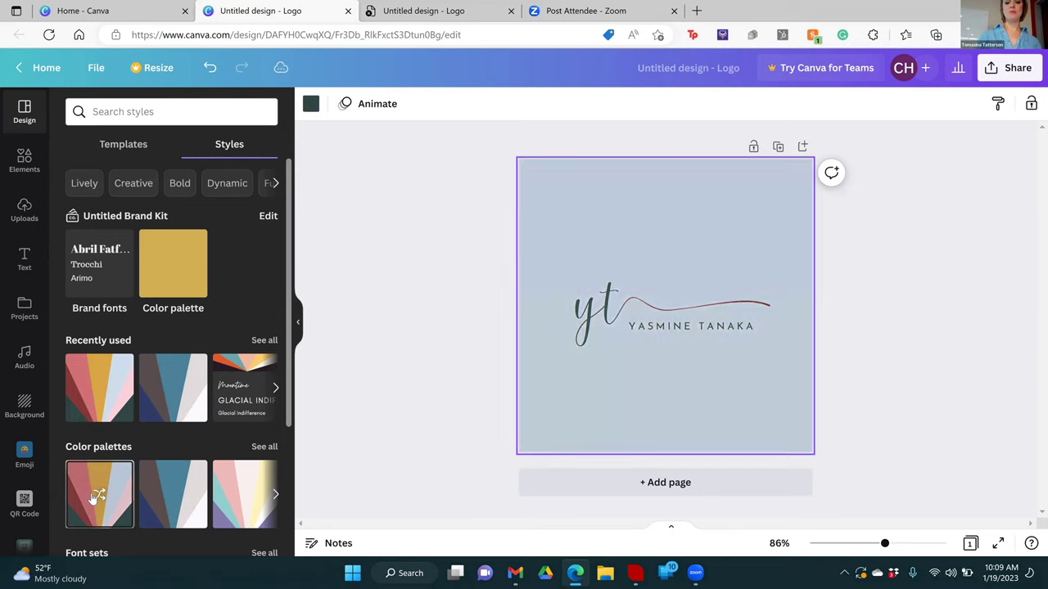
pyautogui.click(95, 497)
pyautogui.click(95, 496)
pyautogui.click(95, 497)
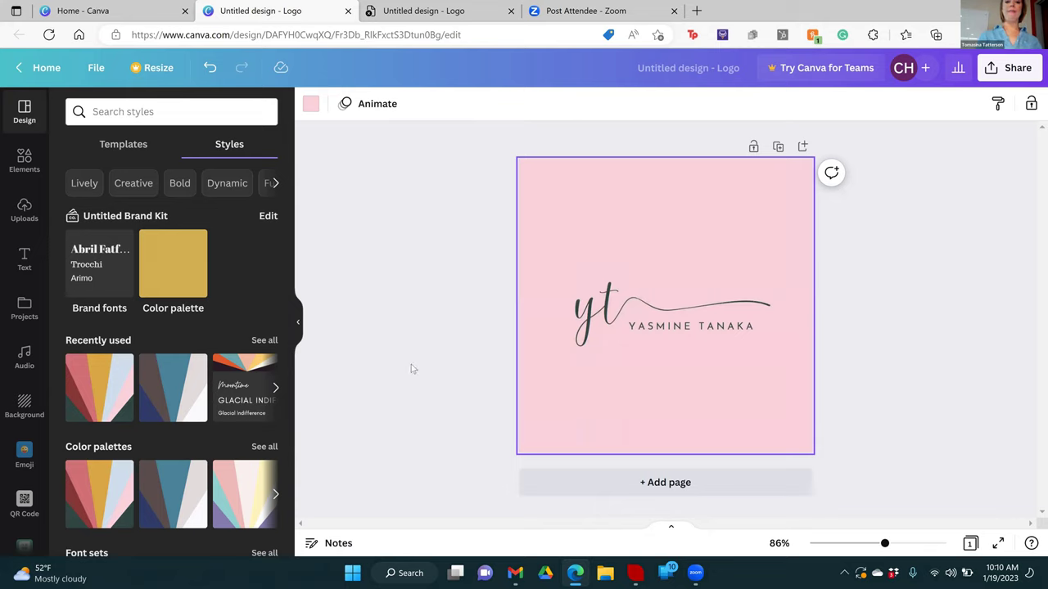
# Step: Open the elements library and scroll down to the Graphics section
pyautogui.click(31, 160)
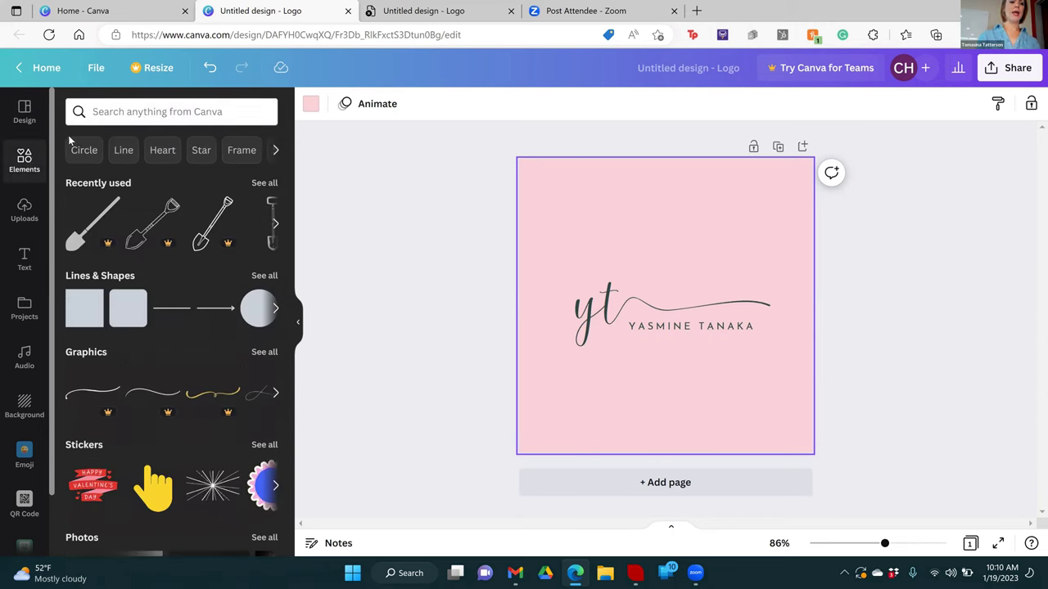
pyautogui.click(133, 111)
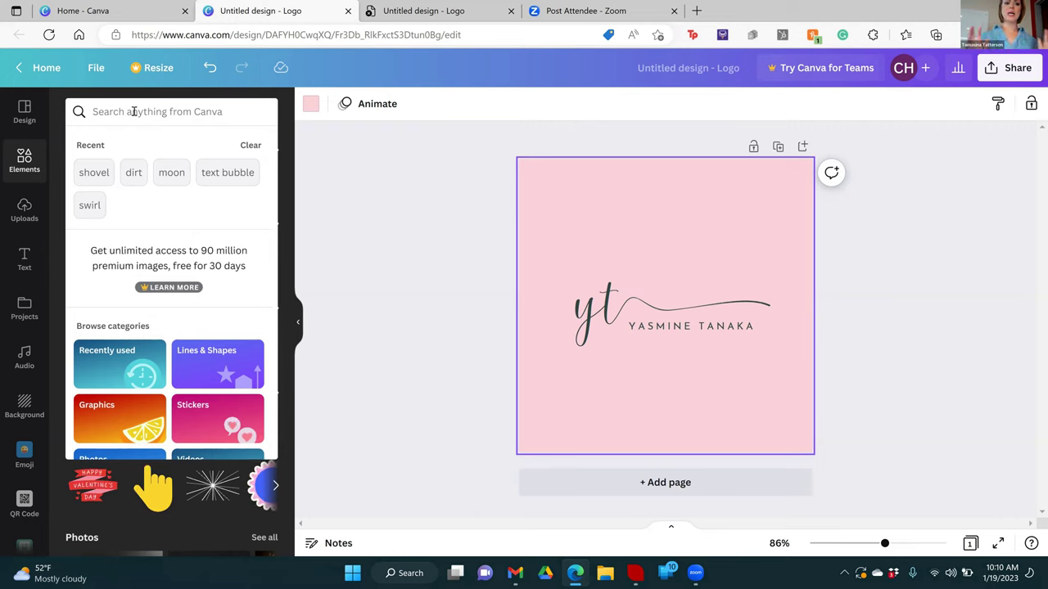
pyautogui.click(335, 256)
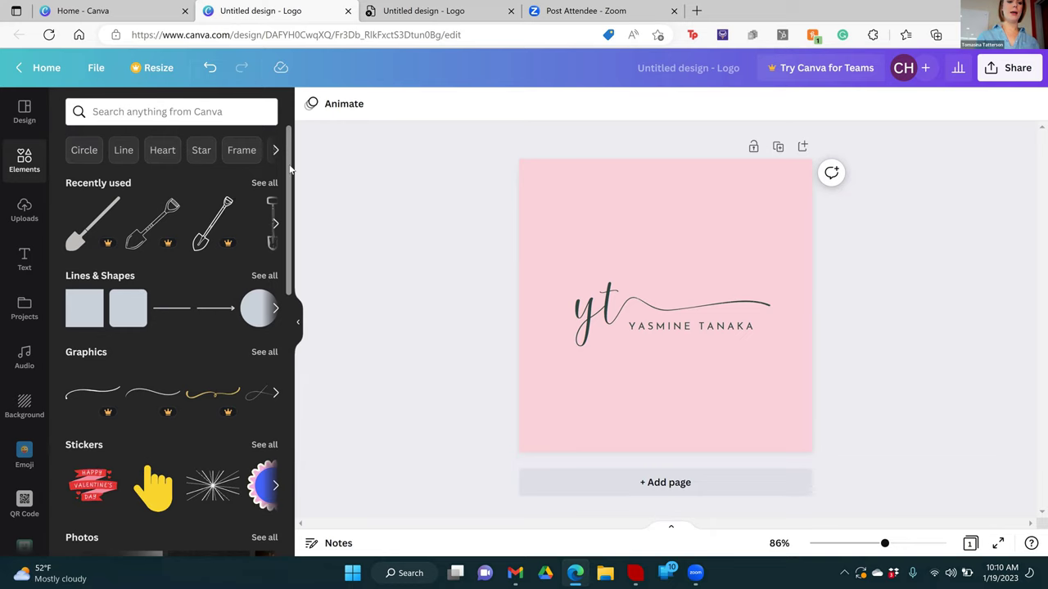
pyautogui.scroll(-1, 293, 199)
pyautogui.scroll(-1, 293, 211)
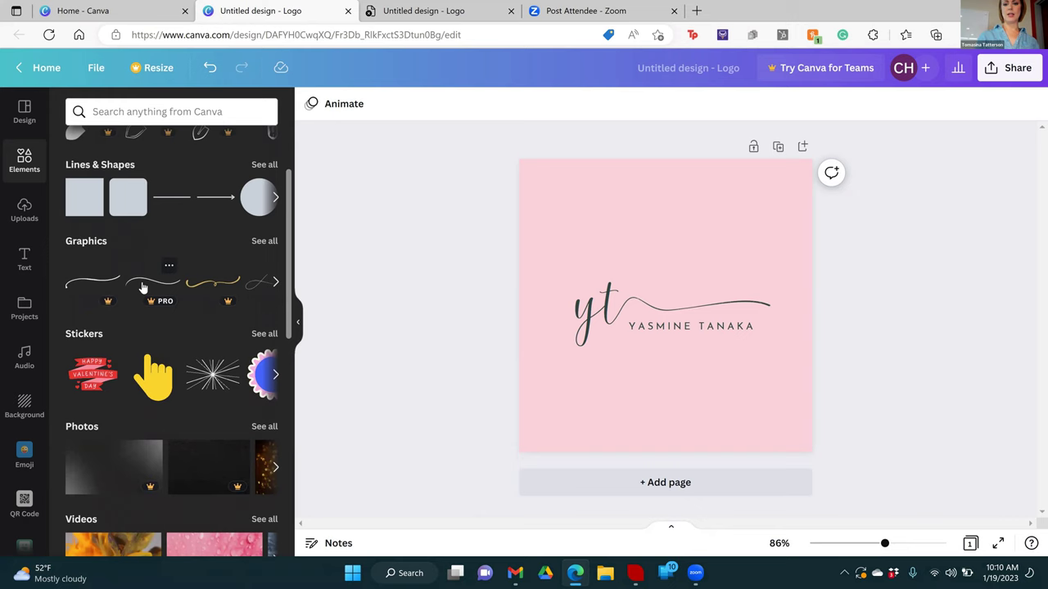
# Step: Add a swoosh graphic, move it above the logo text, then delete it
pyautogui.click(142, 287)
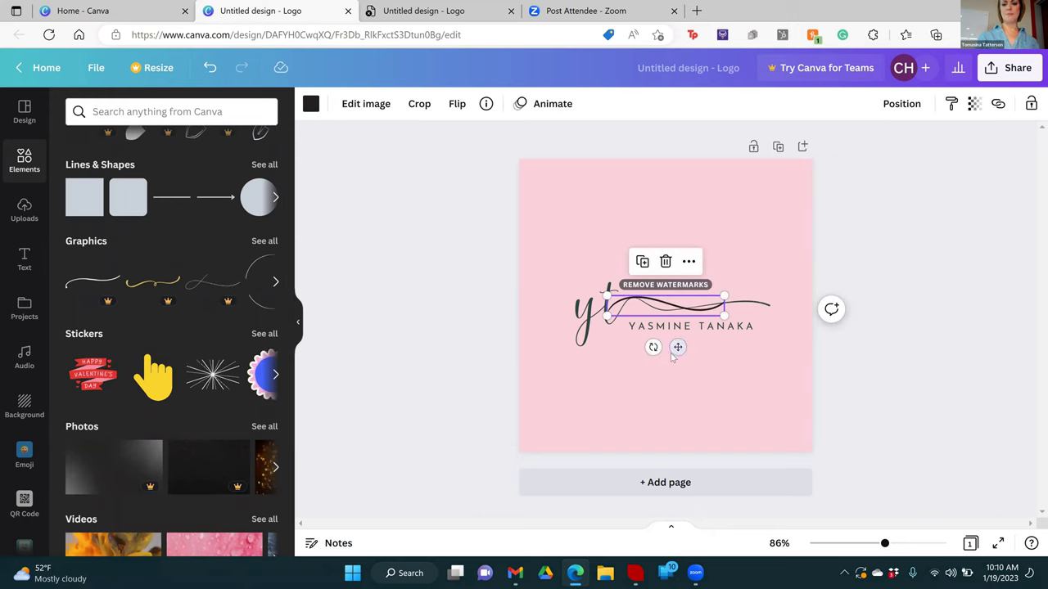
pyautogui.moveTo(677, 347); pyautogui.dragTo(663, 301)
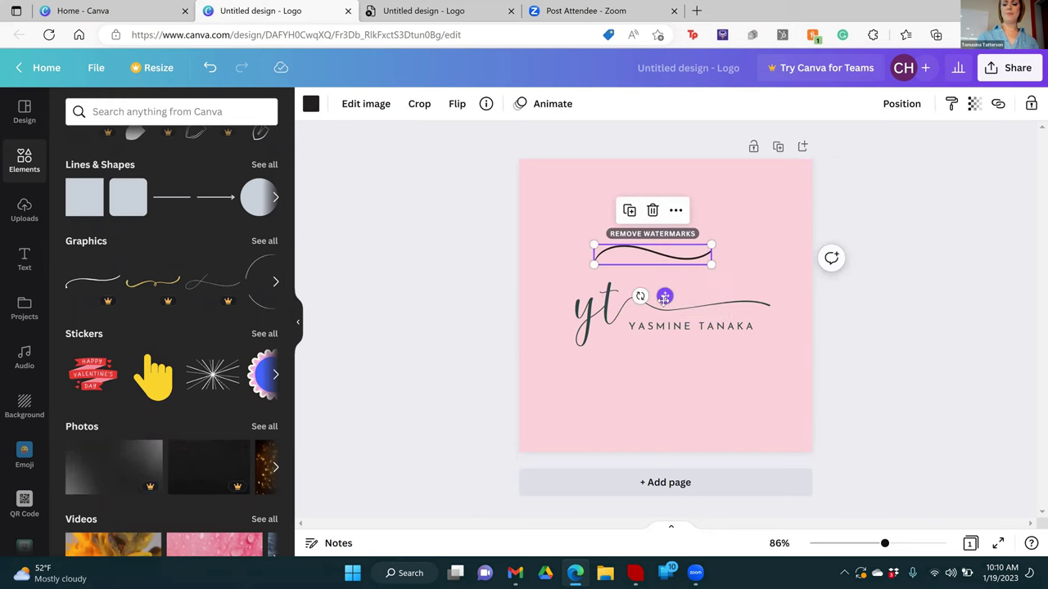
pyautogui.press('Delete')
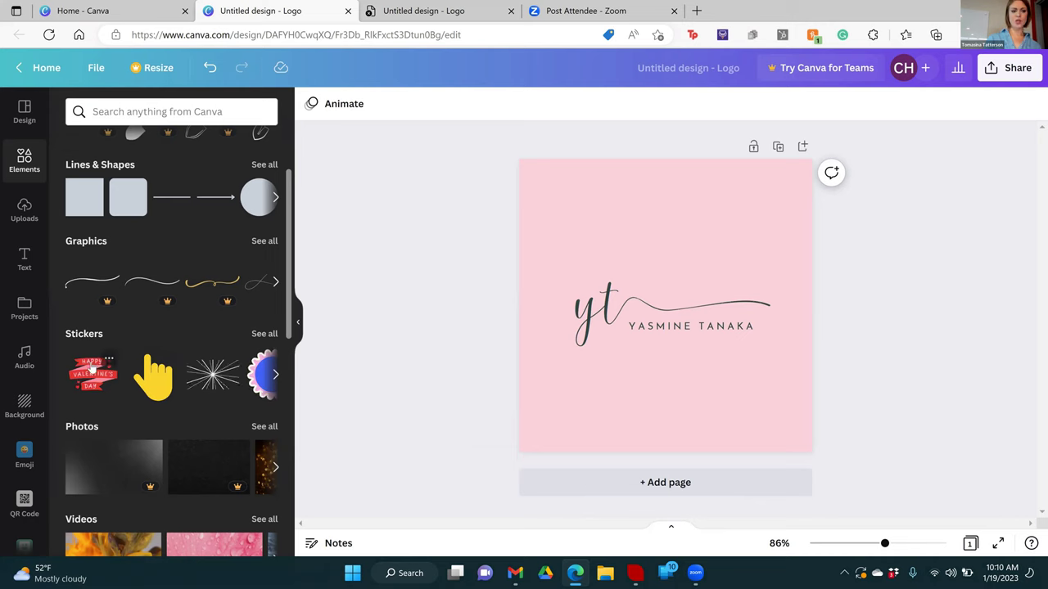
pyautogui.click(91, 382)
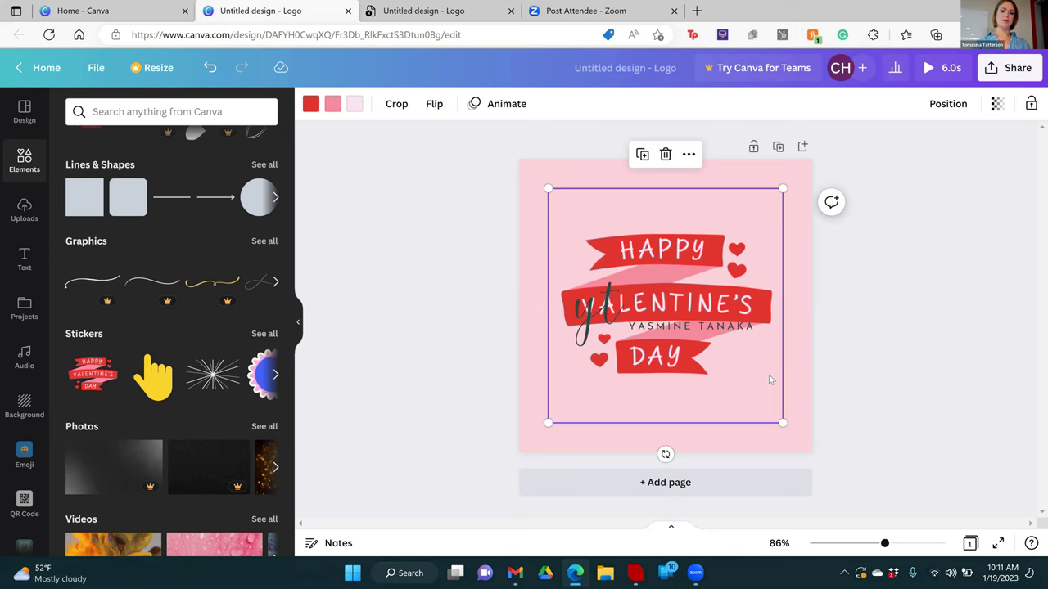
pyautogui.press('Delete')
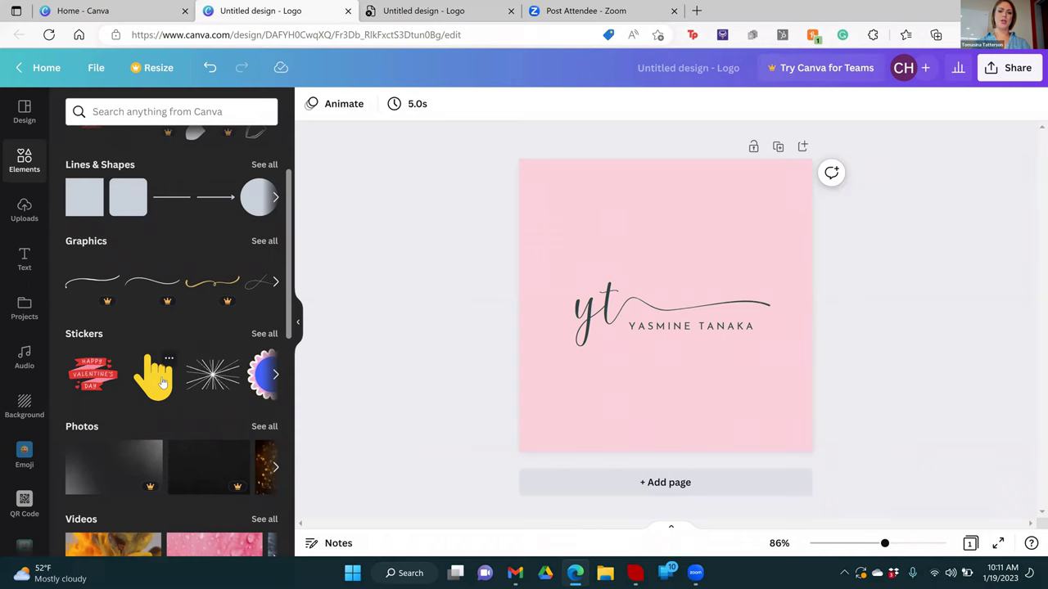
pyautogui.click(163, 382)
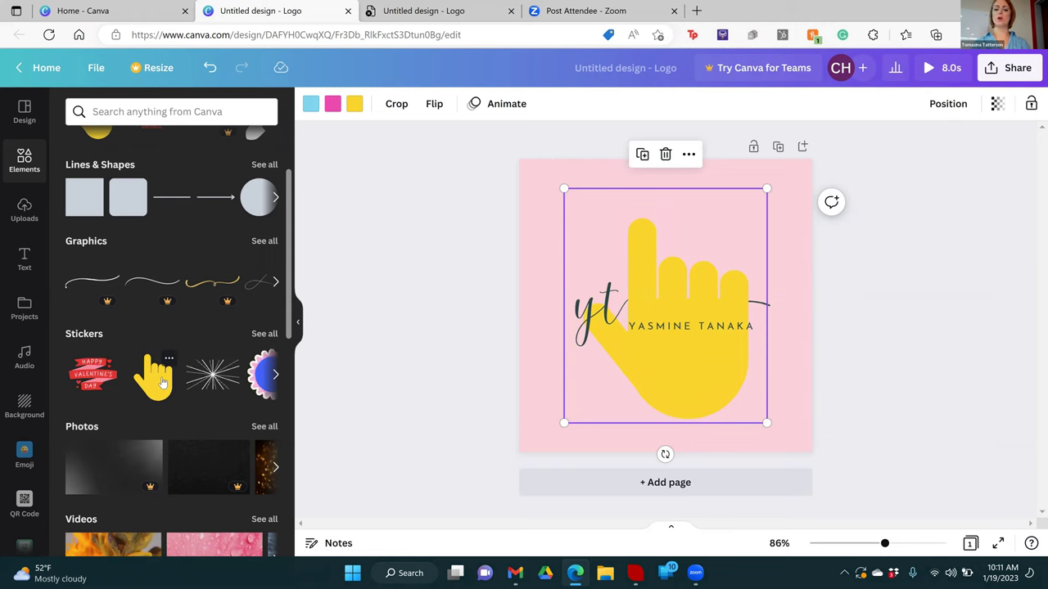
pyautogui.press('Delete')
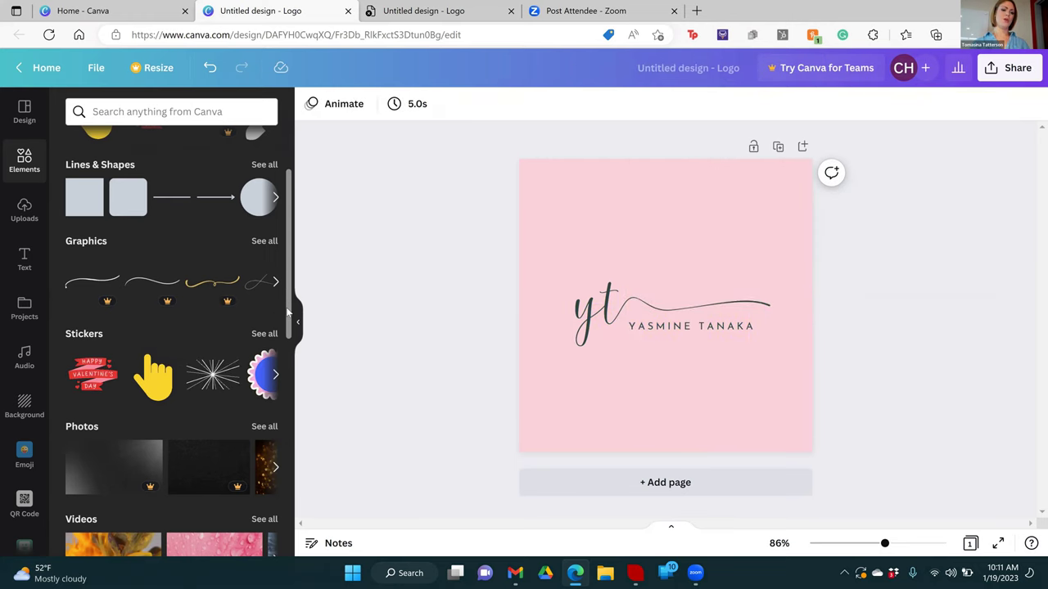
pyautogui.scroll(-1, 280, 349)
pyautogui.scroll(-2, 280, 349)
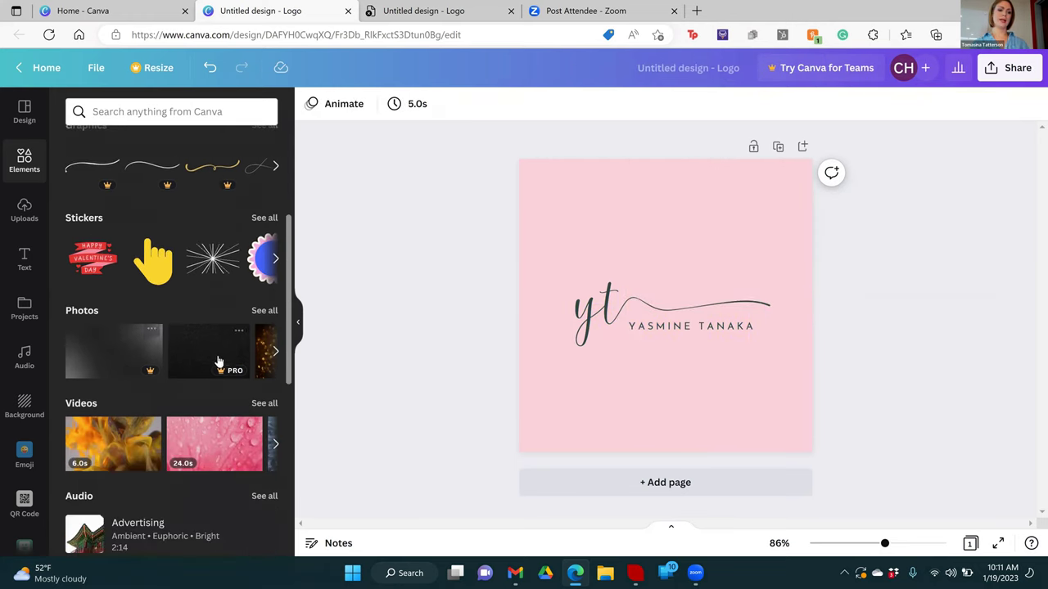
pyautogui.click(274, 350)
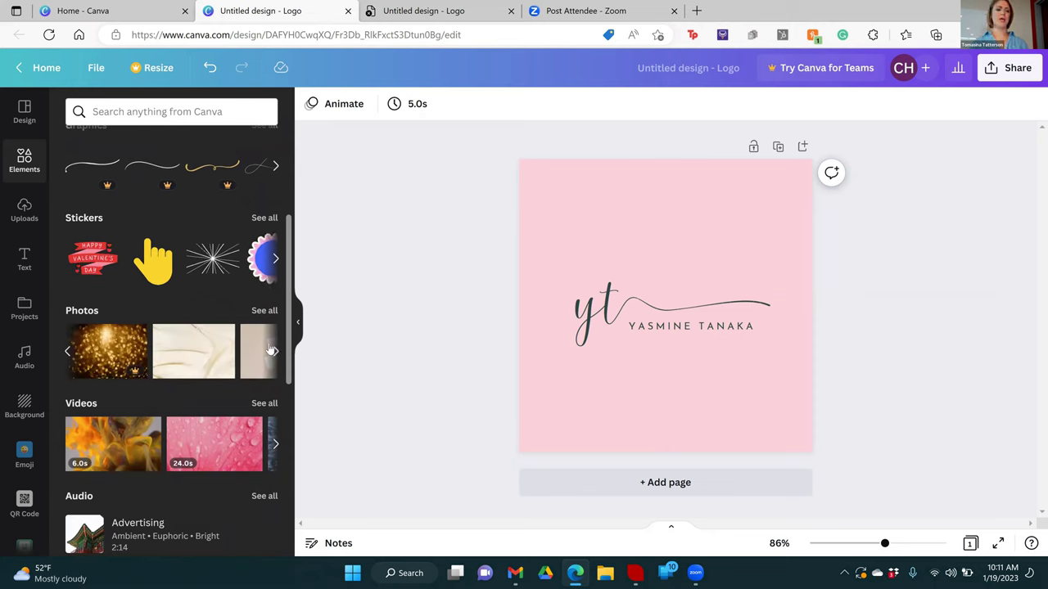
# Step: Search the elements for 'house' and filter to photo results
pyautogui.click(159, 112)
pyautogui.write('house')
pyautogui.press('Return')
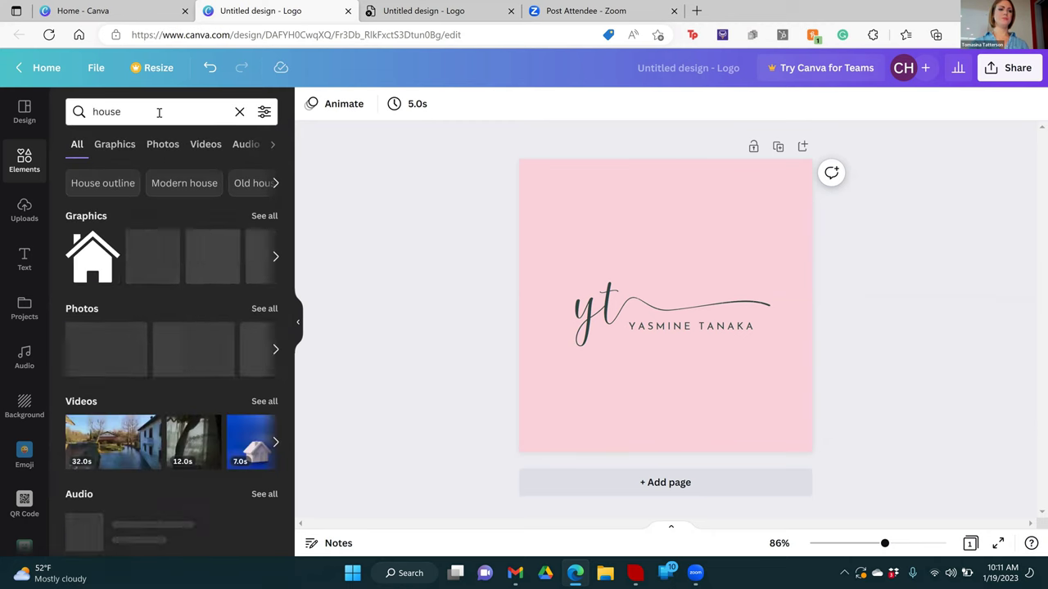
pyautogui.click(163, 145)
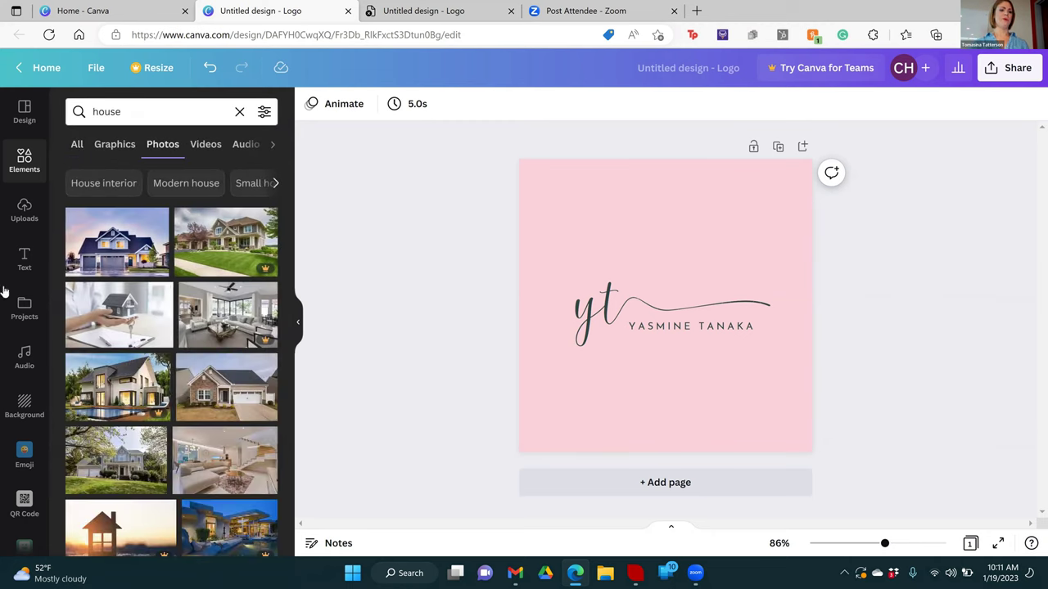
# Step: Add the blue-roofed house photo and resize it to about 360 by 317
pyautogui.click(126, 259)
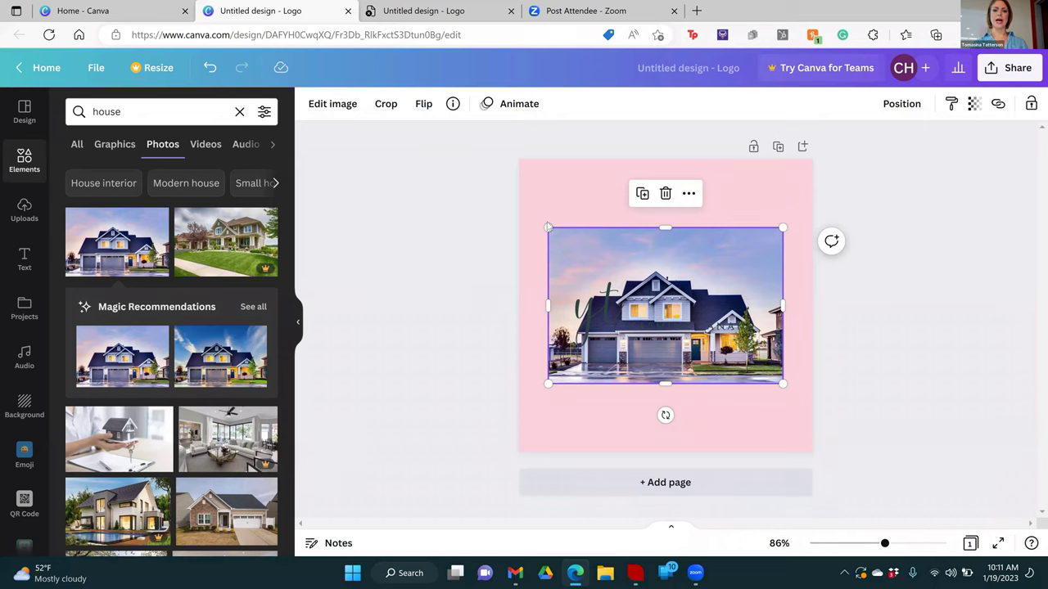
pyautogui.moveTo(548, 227); pyautogui.dragTo(569, 245)
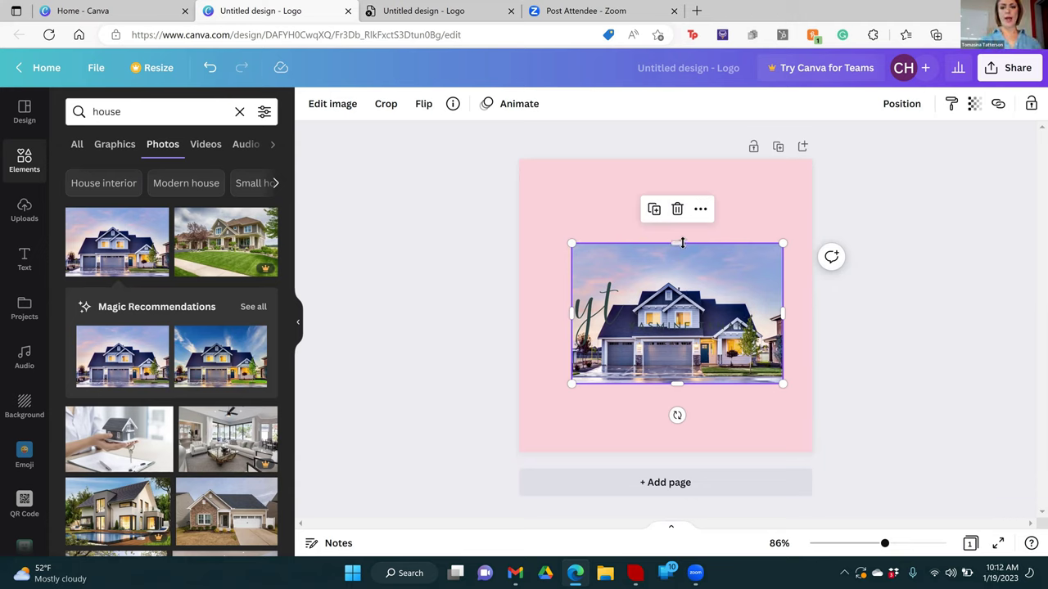
pyautogui.moveTo(682, 234); pyautogui.dragTo(699, 217)
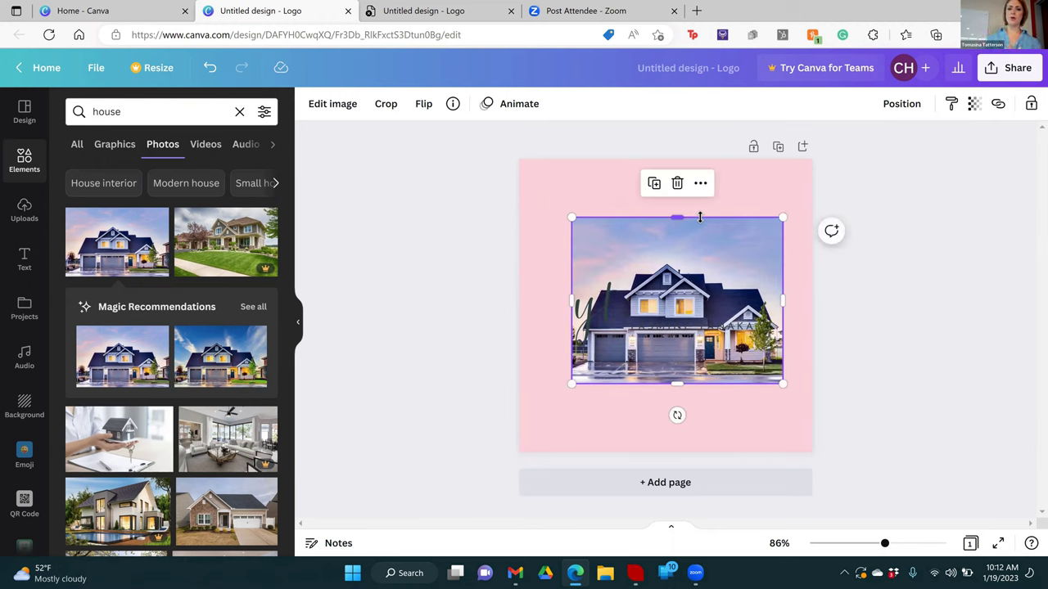
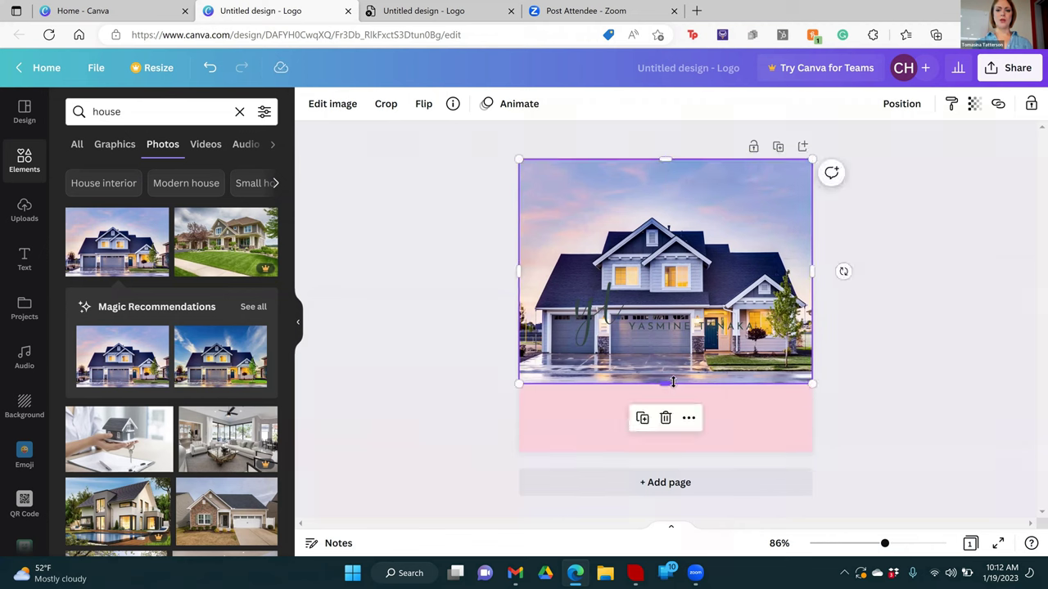
# Step: Stretch the house photo down to fill the square page and nudge it right within its crop
pyautogui.moveTo(672, 385); pyautogui.dragTo(682, 451)
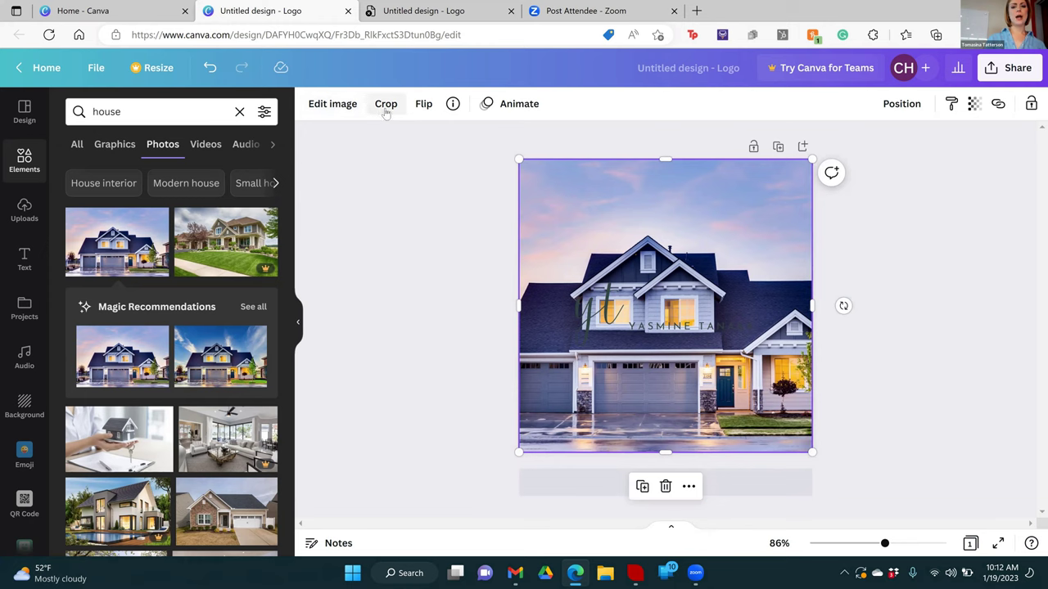
pyautogui.click(385, 105)
pyautogui.moveTo(722, 267); pyautogui.dragTo(742, 205)
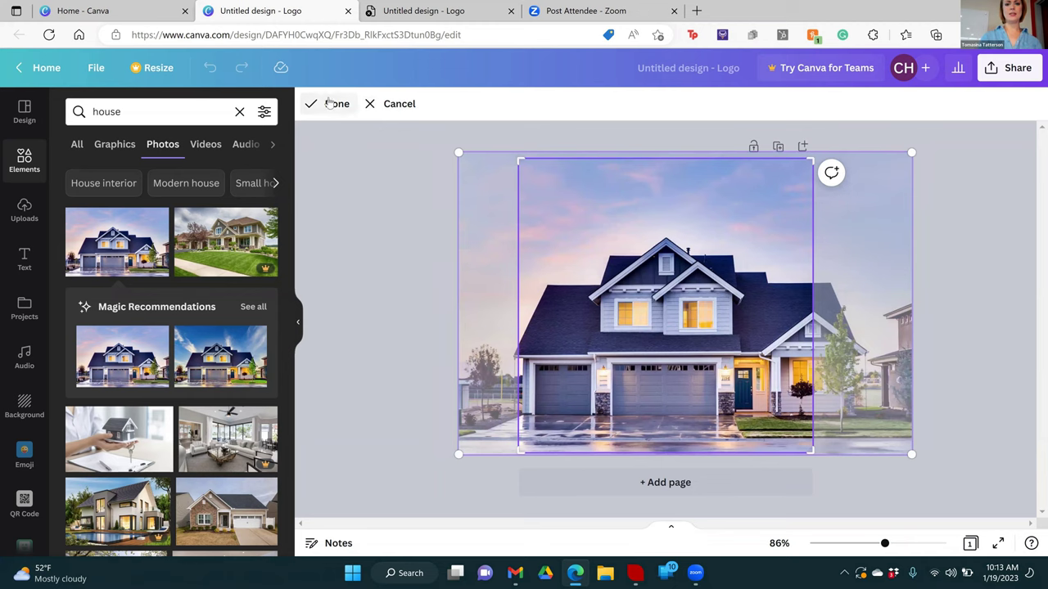
pyautogui.click(329, 103)
pyautogui.click(374, 247)
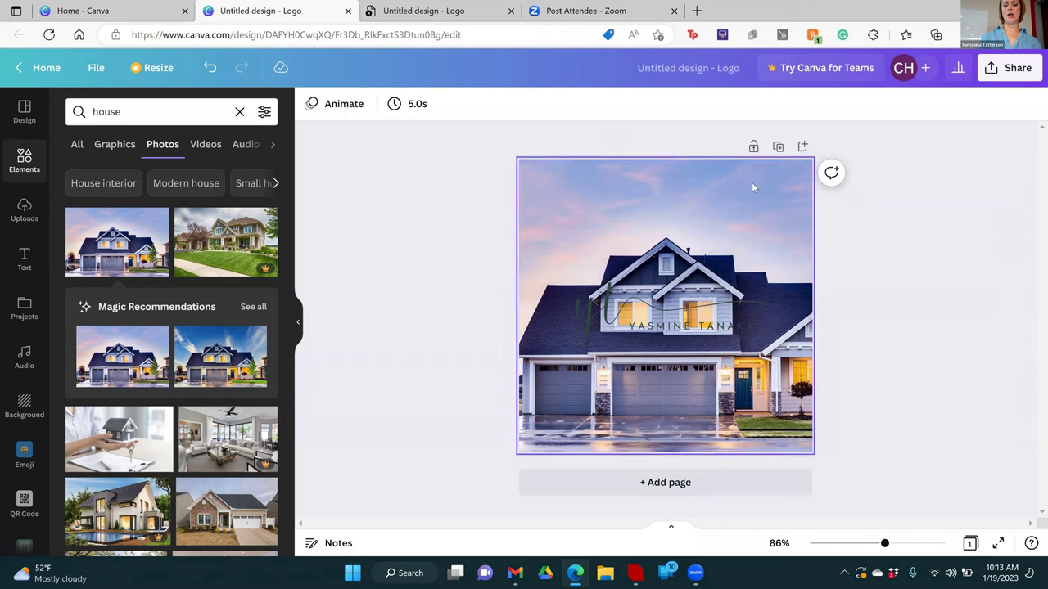
pyautogui.click(593, 206)
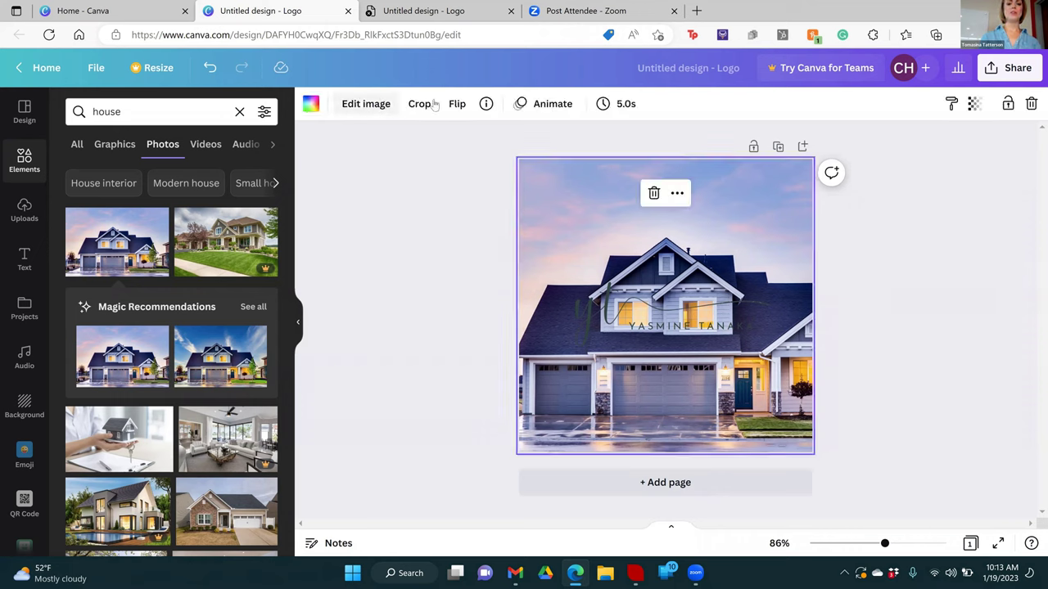
pyautogui.click(459, 105)
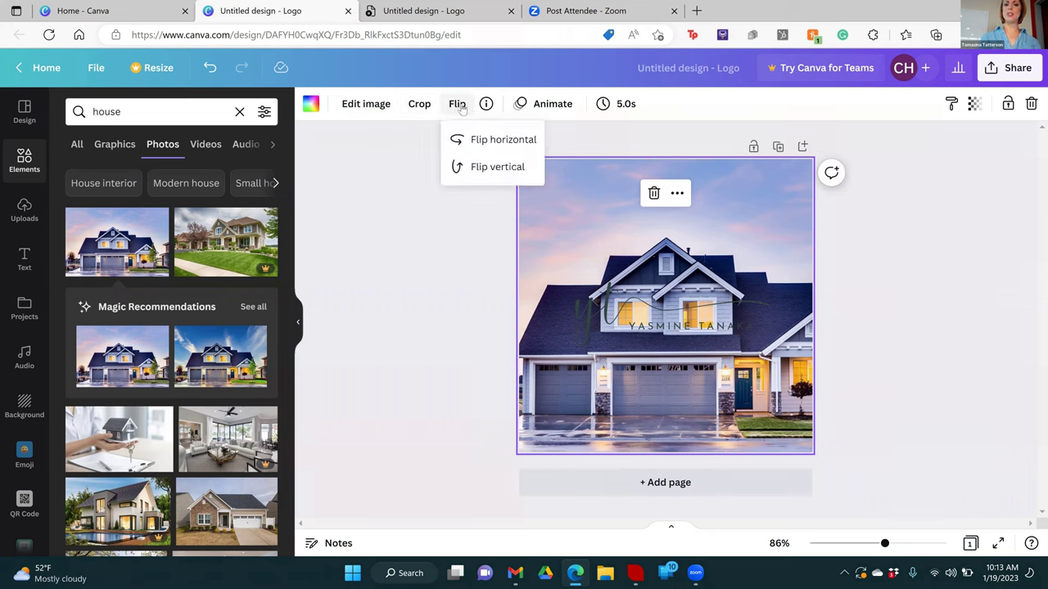
pyautogui.click(486, 146)
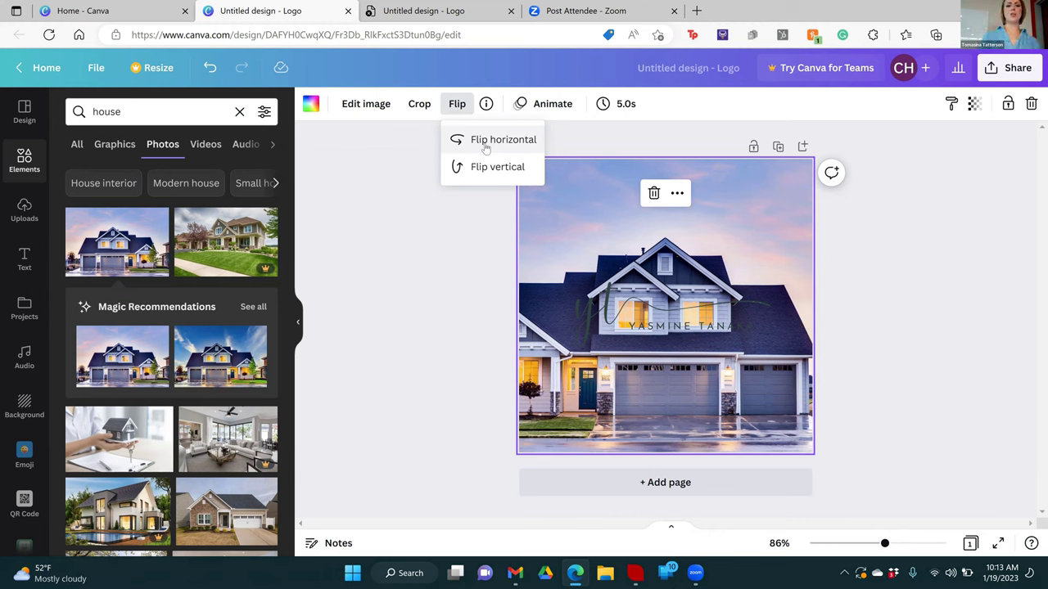
pyautogui.click(486, 141)
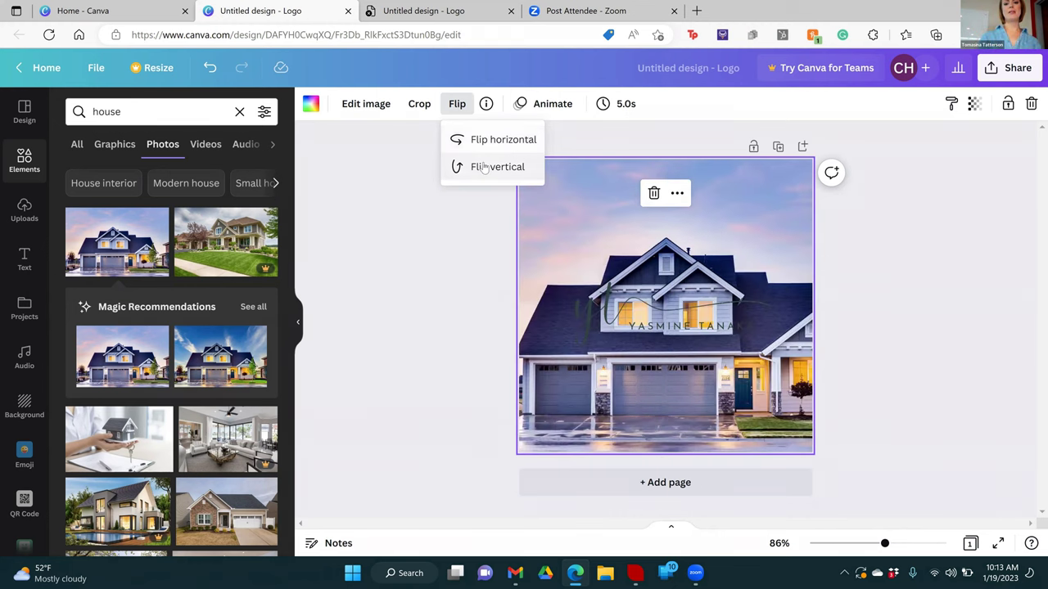
pyautogui.click(483, 167)
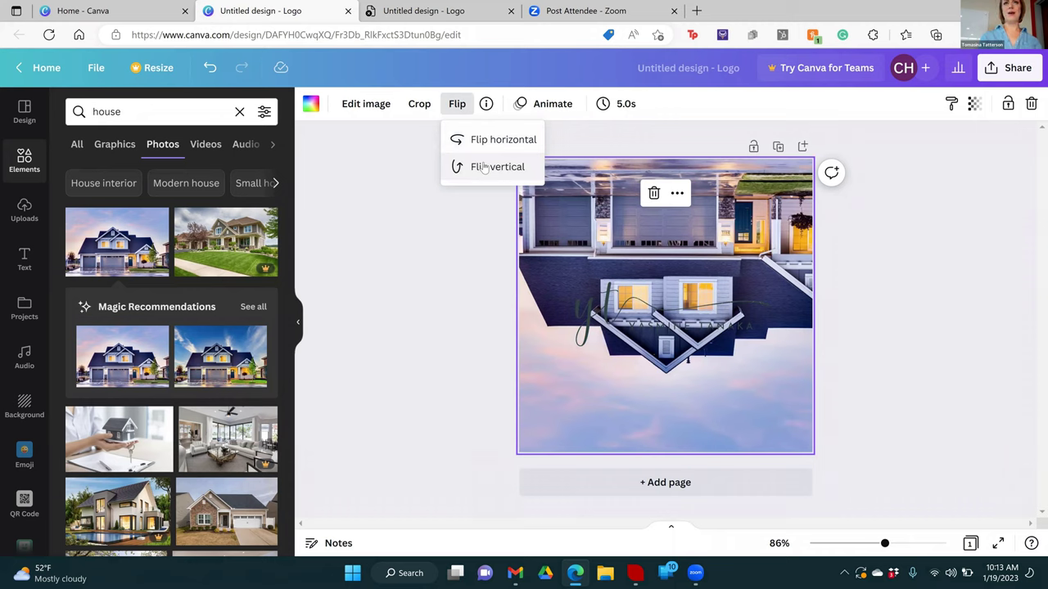
pyautogui.click(483, 167)
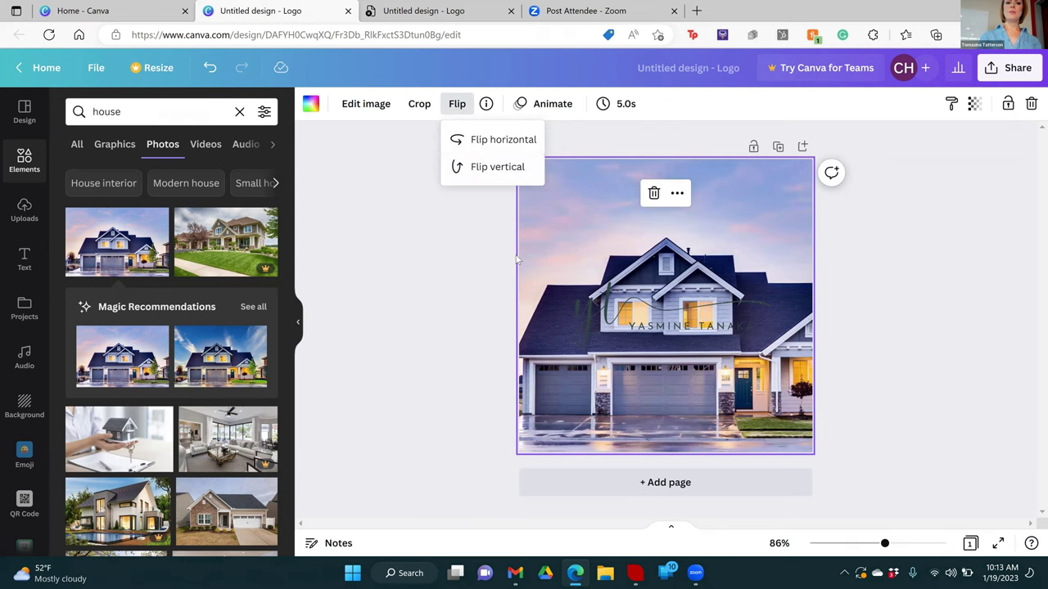
# Step: Open the house photo's image effects and show all available filters
pyautogui.click(365, 104)
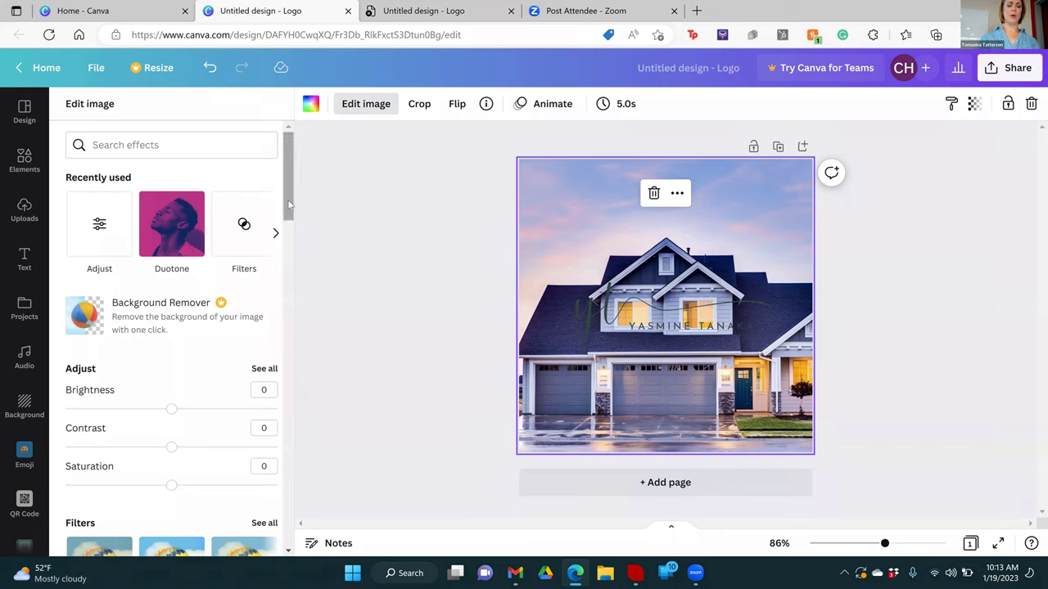
pyautogui.moveTo(288, 205)
pyautogui.mouseDown()
pyautogui.moveTo(288, 227)
pyautogui.moveTo(292, 190)
pyautogui.mouseUp()
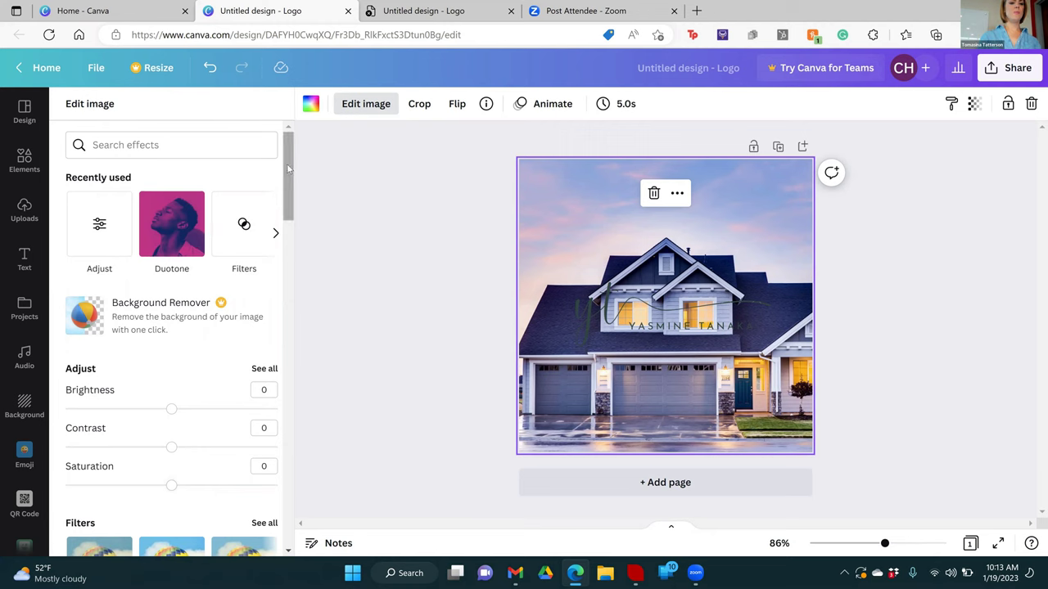
pyautogui.moveTo(286, 185); pyautogui.dragTo(287, 211)
pyautogui.scroll(-2, 286, 211)
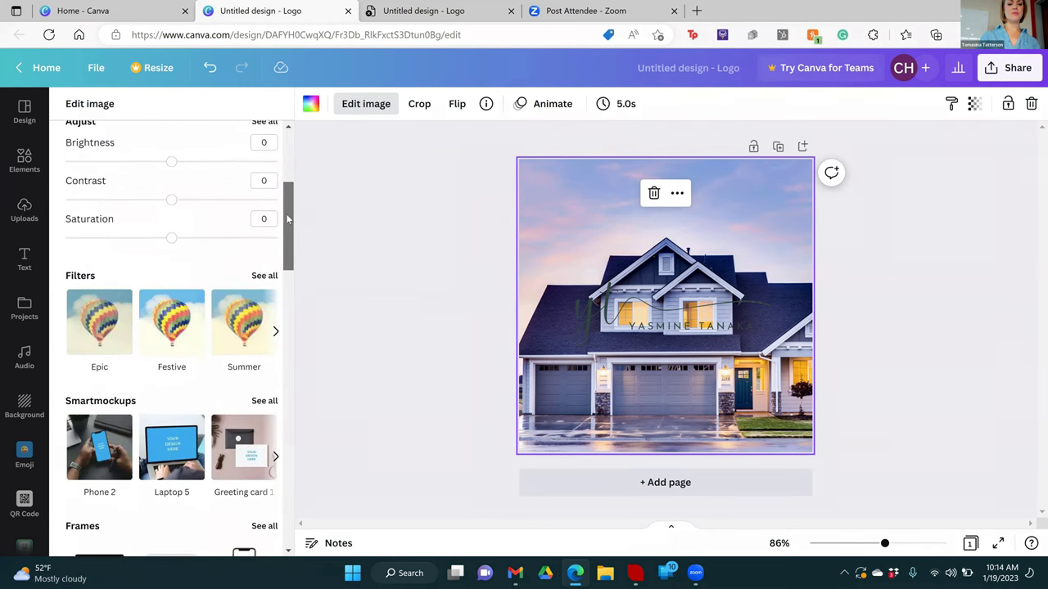
pyautogui.click(256, 279)
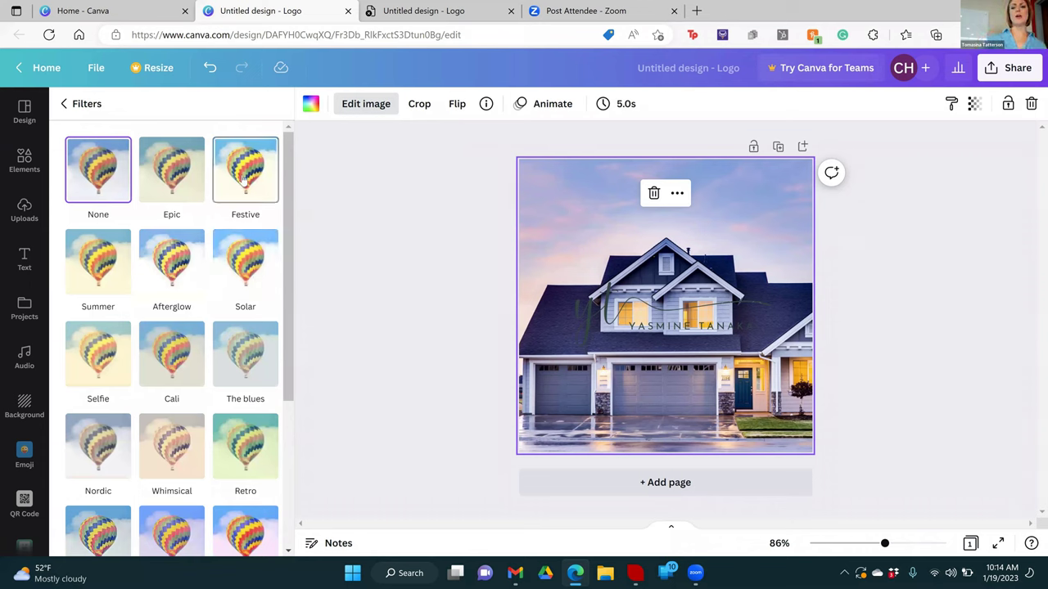
# Step: Try the Festive, Afterglow and Cali filters, adjust Cali's strength, then set the filter to None
pyautogui.click(244, 180)
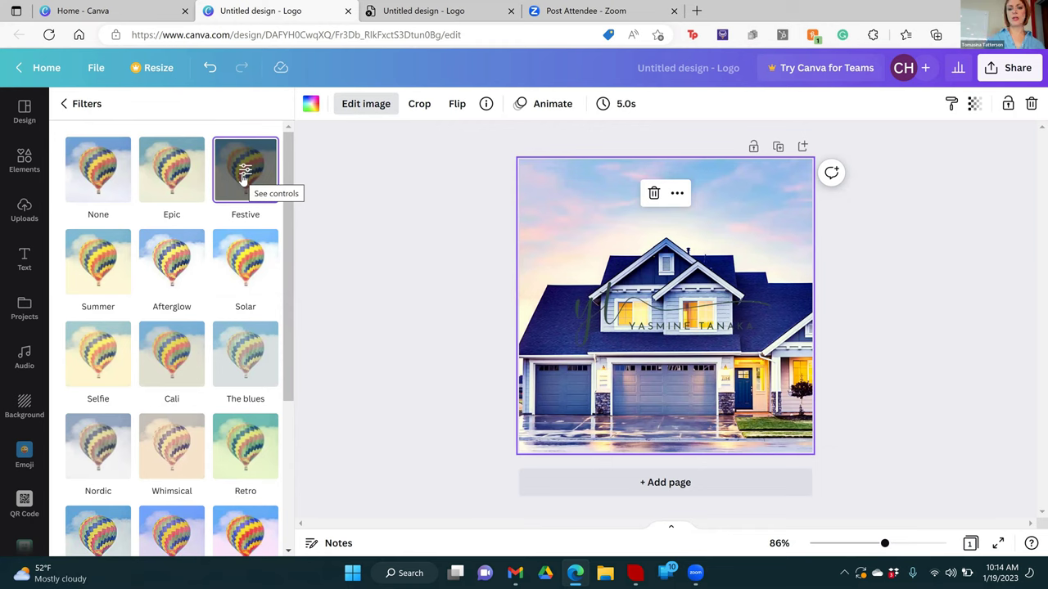
pyautogui.click(172, 286)
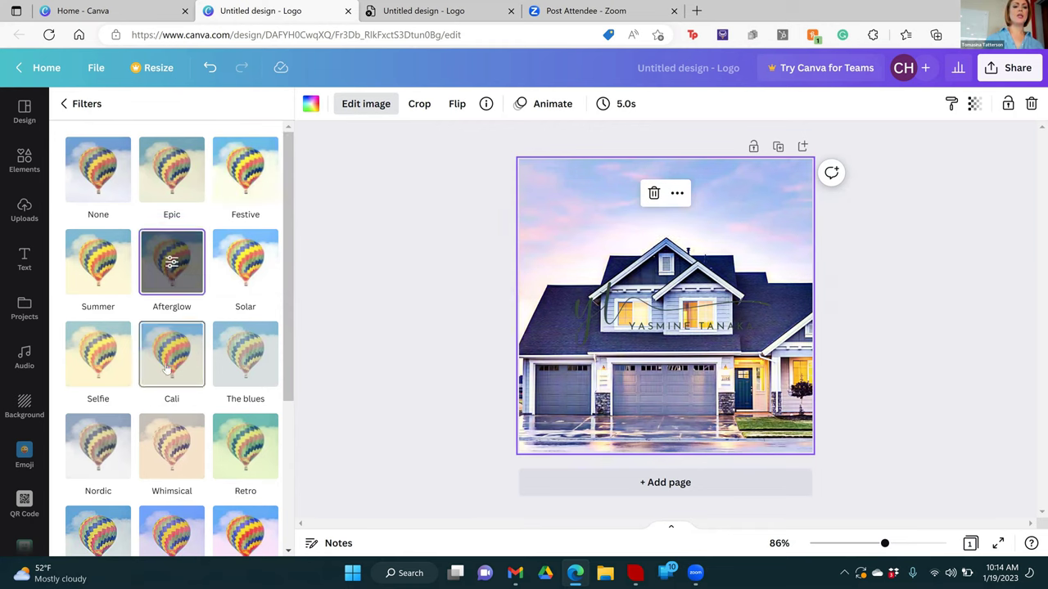
pyautogui.click(171, 356)
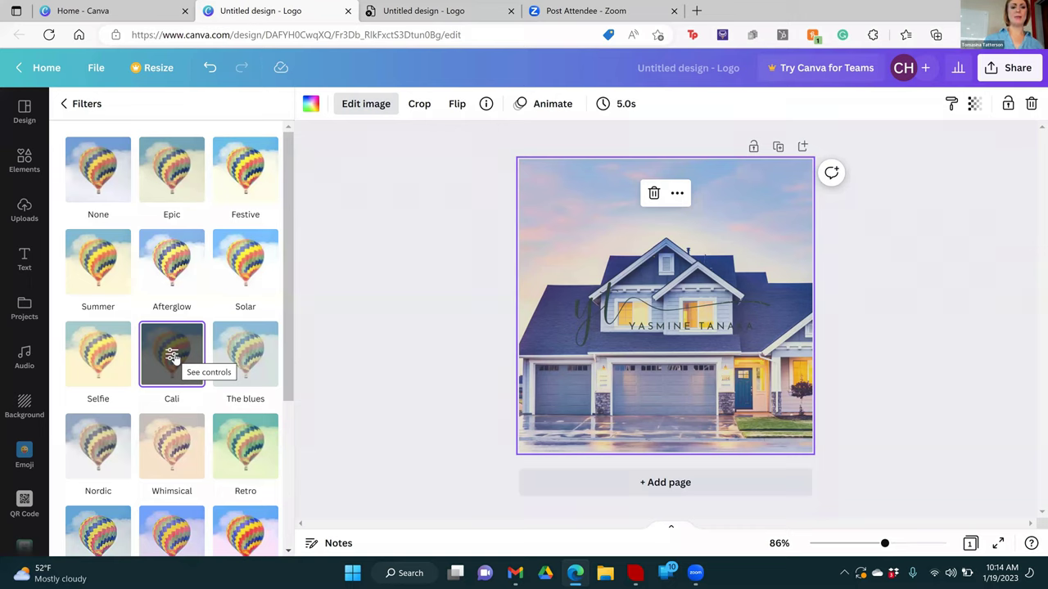
pyautogui.click(172, 355)
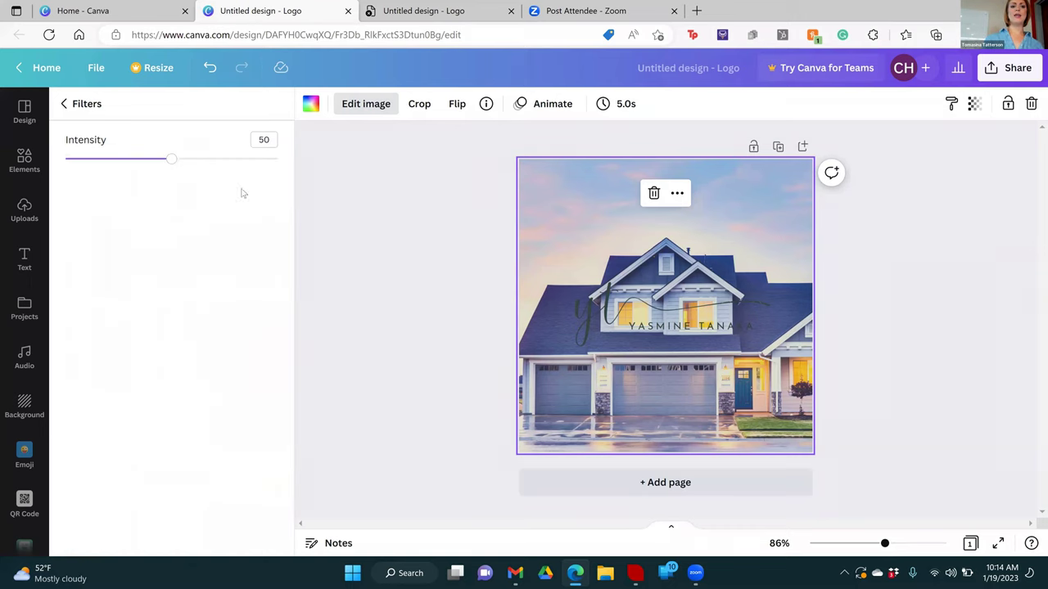
pyautogui.moveTo(174, 162); pyautogui.dragTo(150, 185)
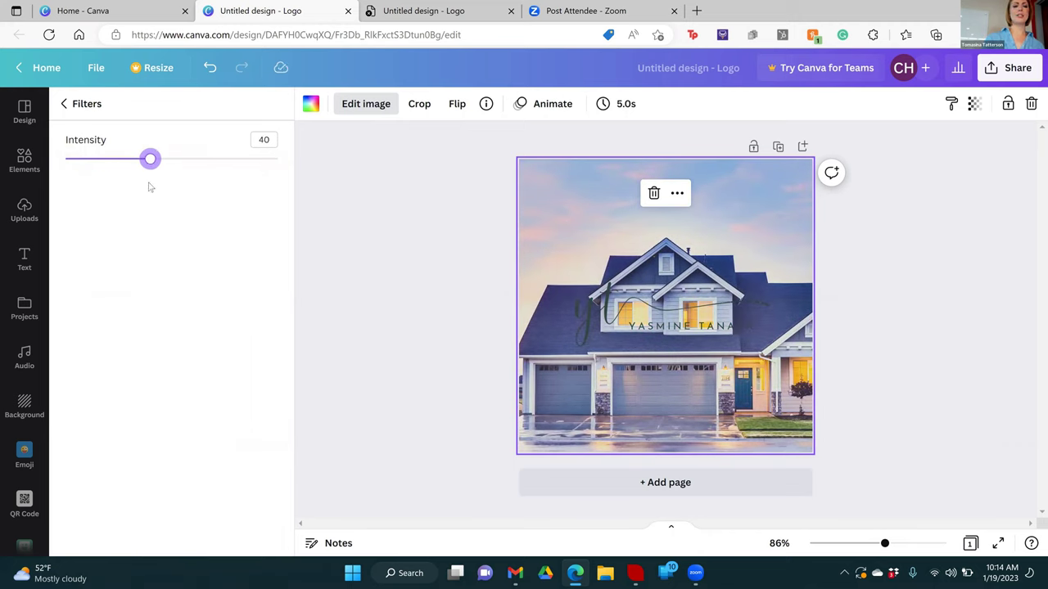
pyautogui.click(62, 105)
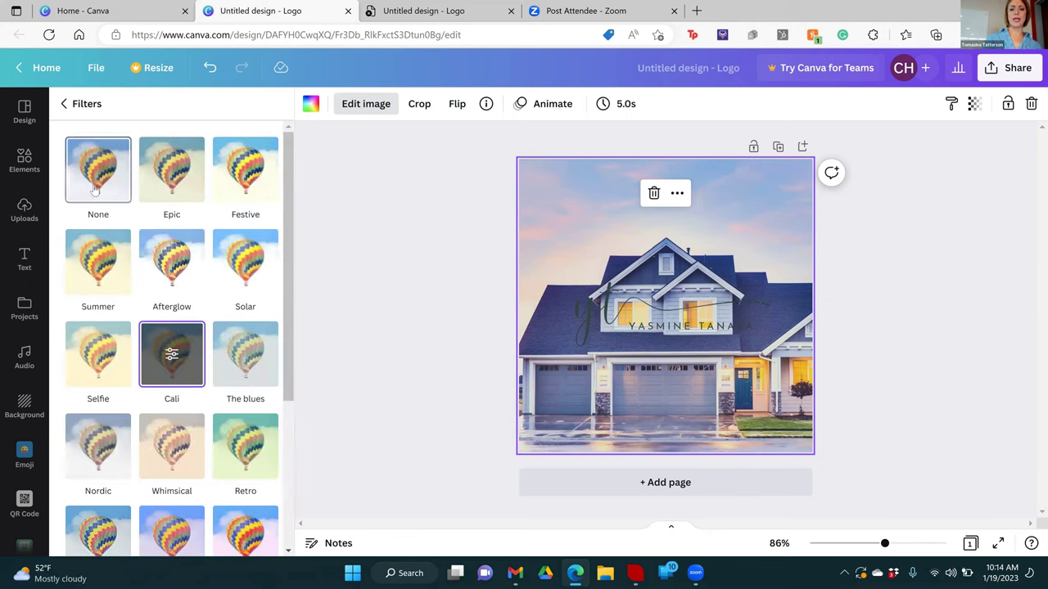
pyautogui.click(95, 190)
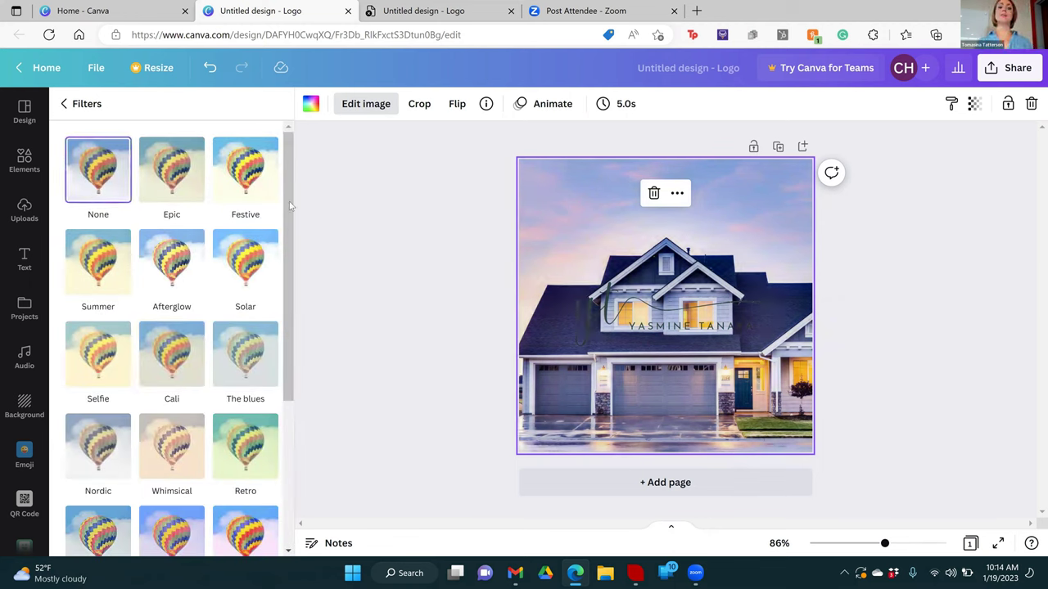
pyautogui.click(64, 104)
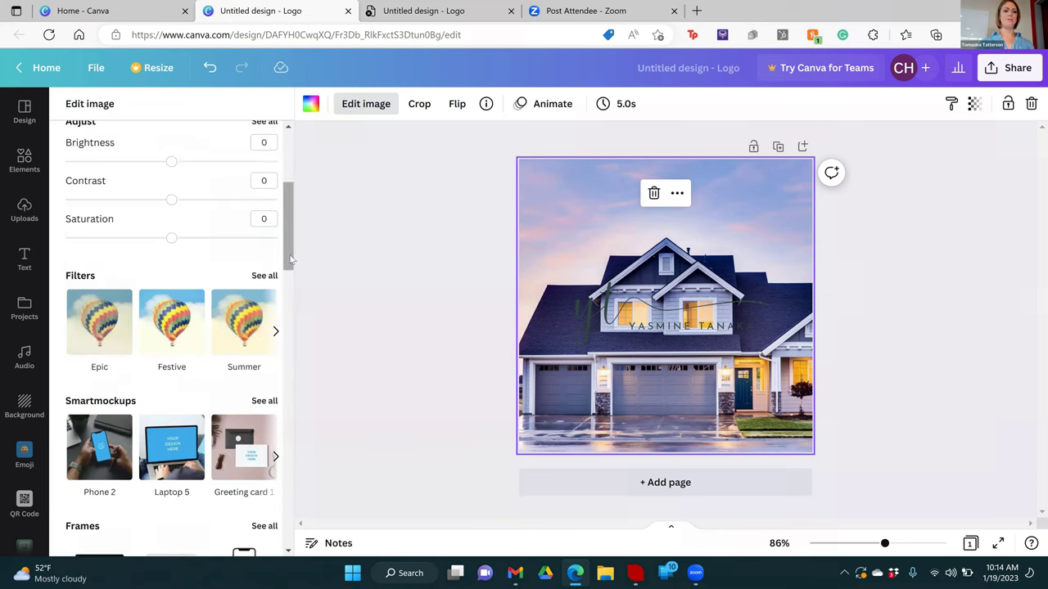
# Step: Set the photo's brightness to 9, contrast to 49 and saturation to 43
pyautogui.scroll(1, 292, 257)
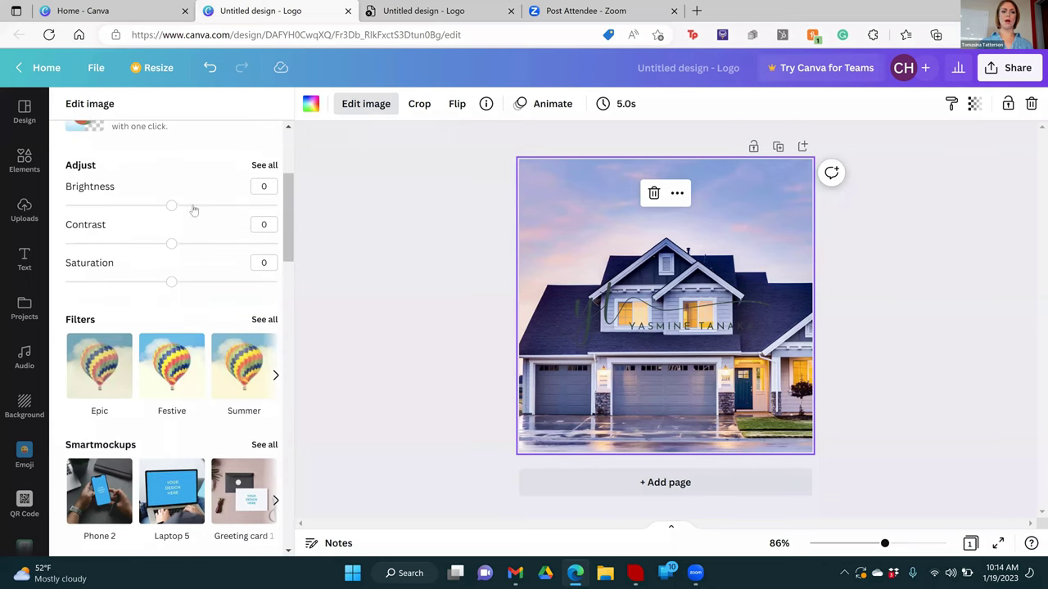
pyautogui.click(262, 165)
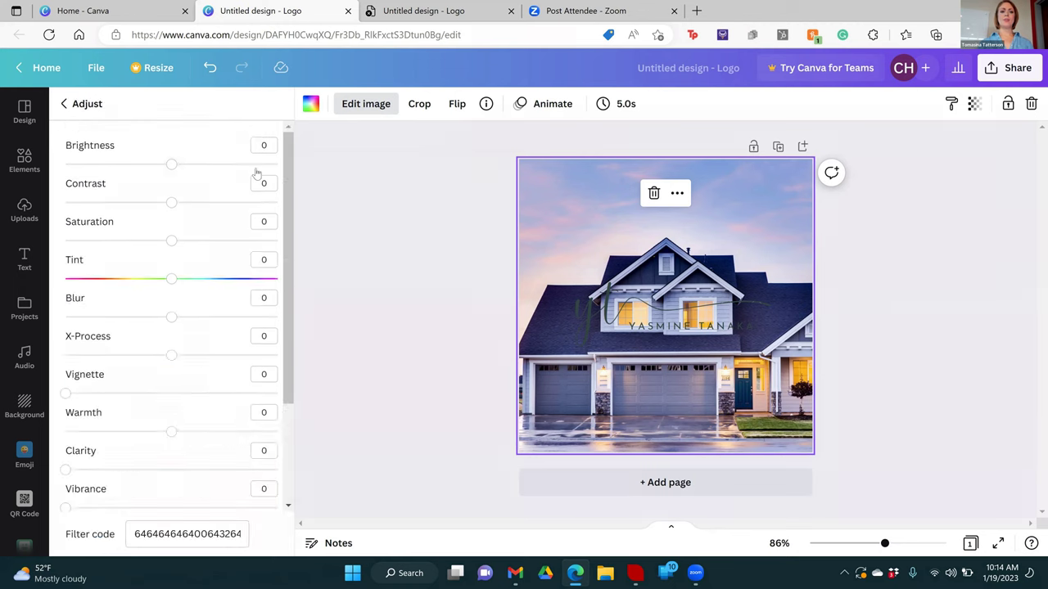
pyautogui.click(172, 166)
pyautogui.click(210, 172)
pyautogui.click(181, 173)
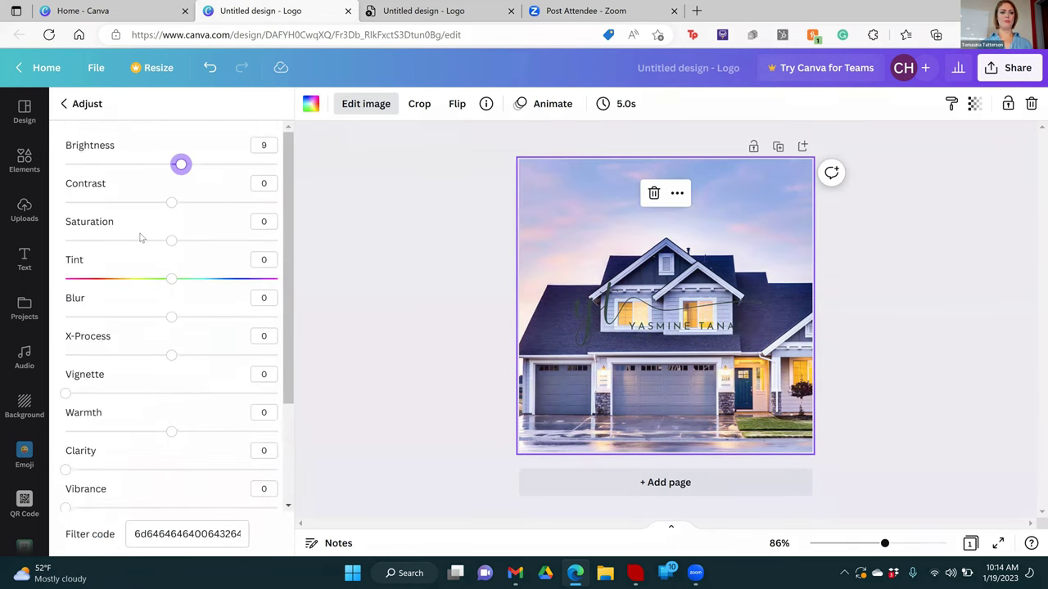
pyautogui.moveTo(175, 204); pyautogui.dragTo(224, 214)
pyautogui.moveTo(170, 241); pyautogui.dragTo(210, 270)
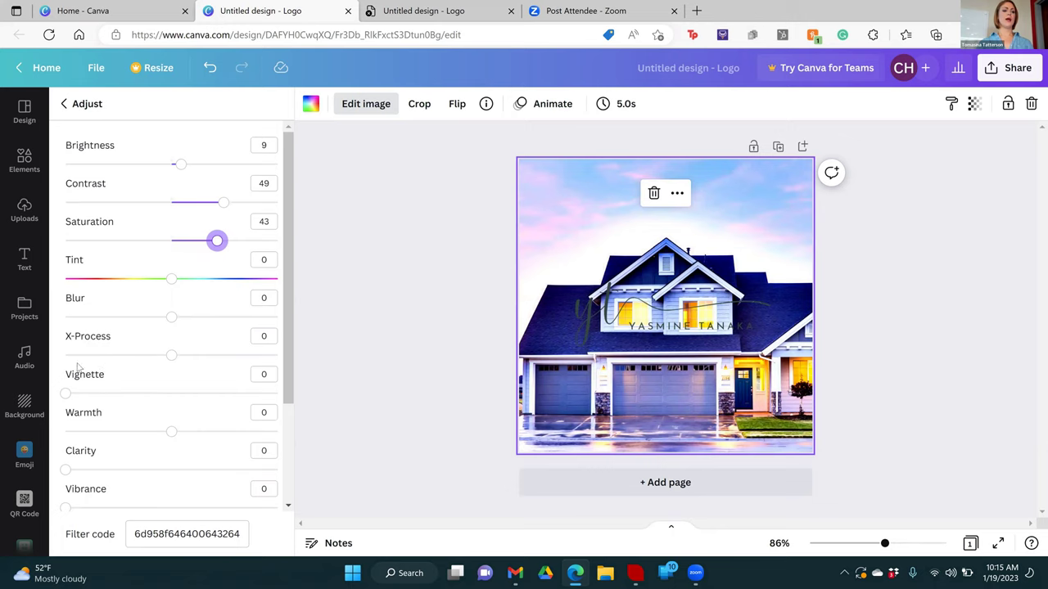
# Step: Add a vignette of 94, leave vibrance at 0, and give the photo a colour tint
pyautogui.click(66, 393)
pyautogui.moveTo(197, 411); pyautogui.dragTo(264, 413)
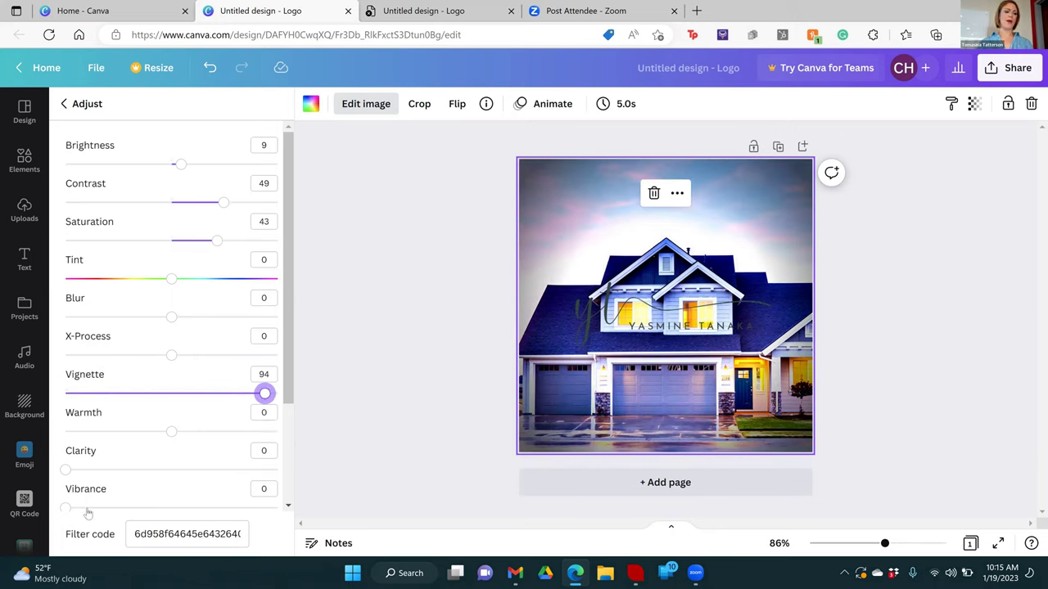
pyautogui.moveTo(65, 508); pyautogui.dragTo(4, 491)
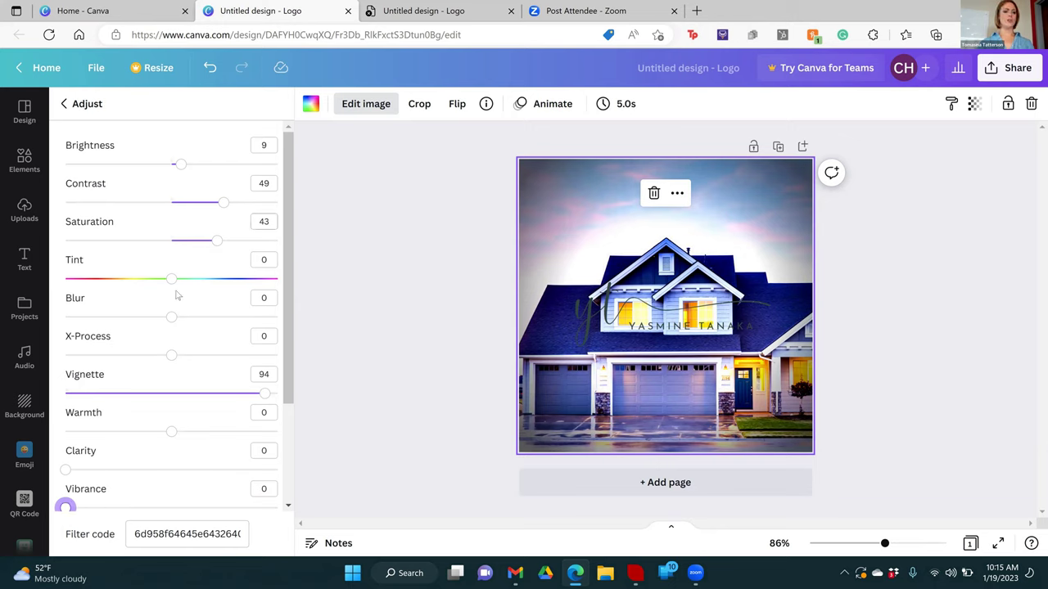
pyautogui.moveTo(171, 279)
pyautogui.mouseDown()
pyautogui.moveTo(248, 279)
pyautogui.moveTo(168, 275)
pyautogui.mouseUp()
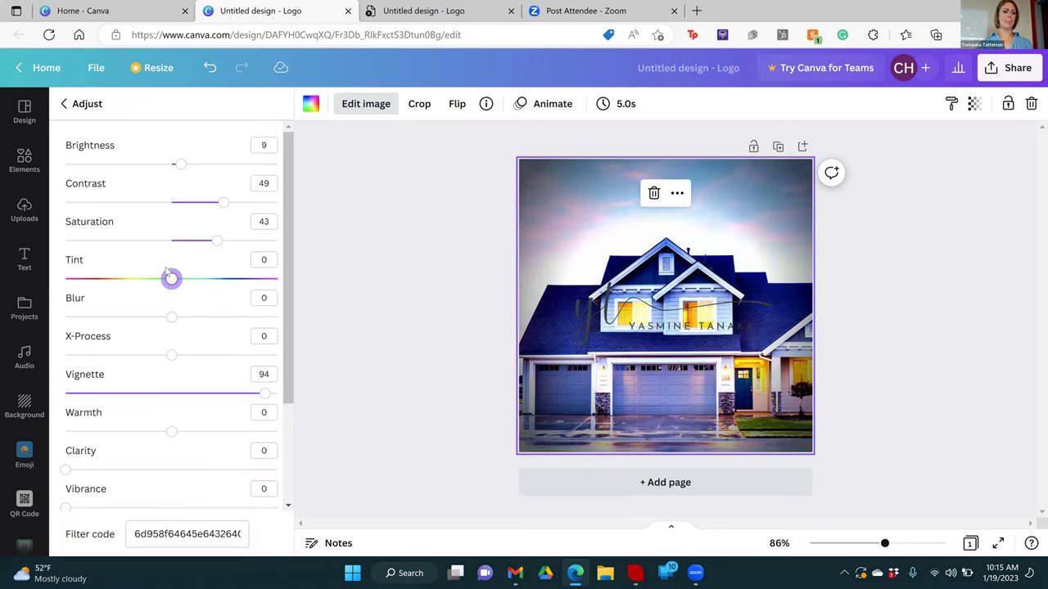
pyautogui.click(63, 105)
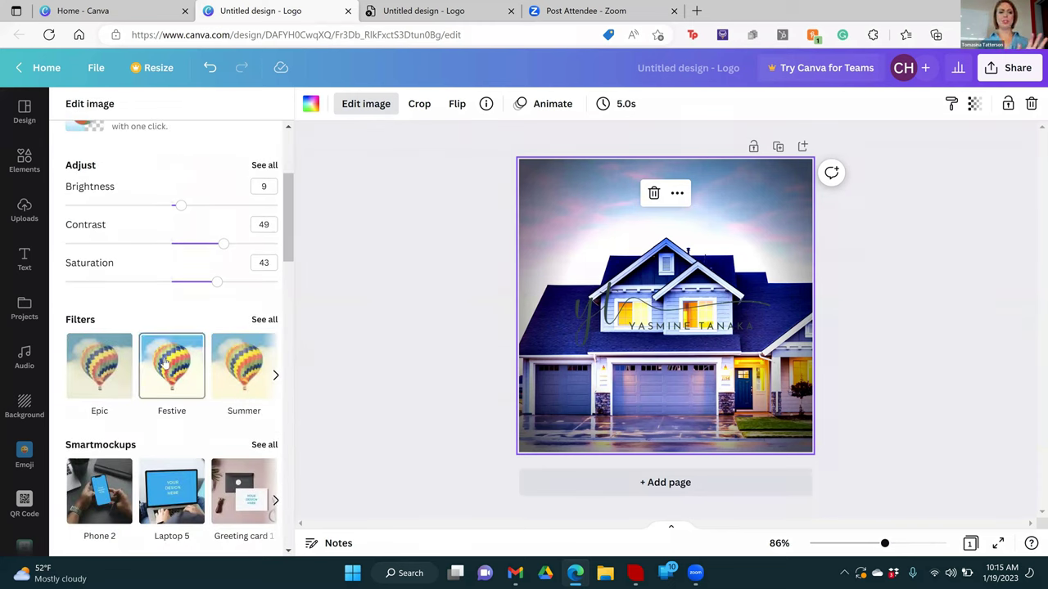
# Step: Apply the Festive filter at intensity 50 and bring the Smartmockups and Frames sections into view
pyautogui.click(164, 361)
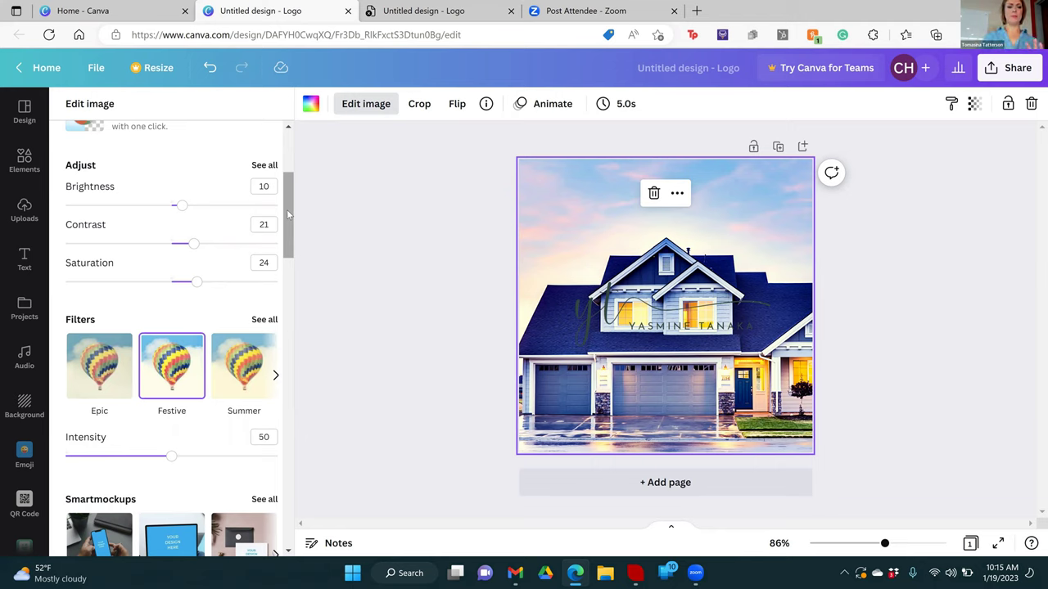
pyautogui.moveTo(285, 214); pyautogui.dragTo(287, 258)
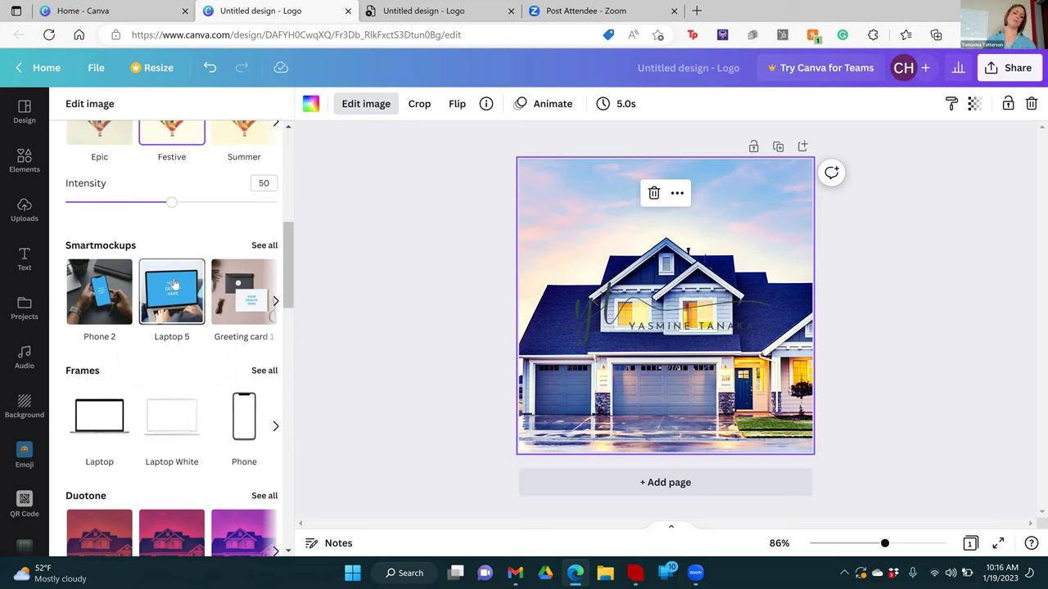
pyautogui.click(174, 283)
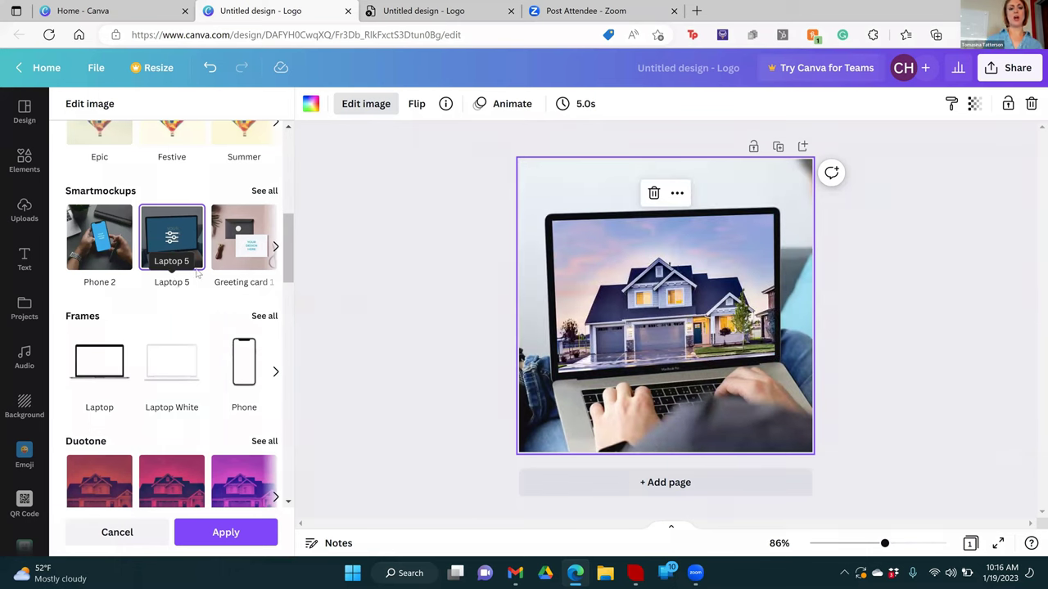
pyautogui.click(265, 192)
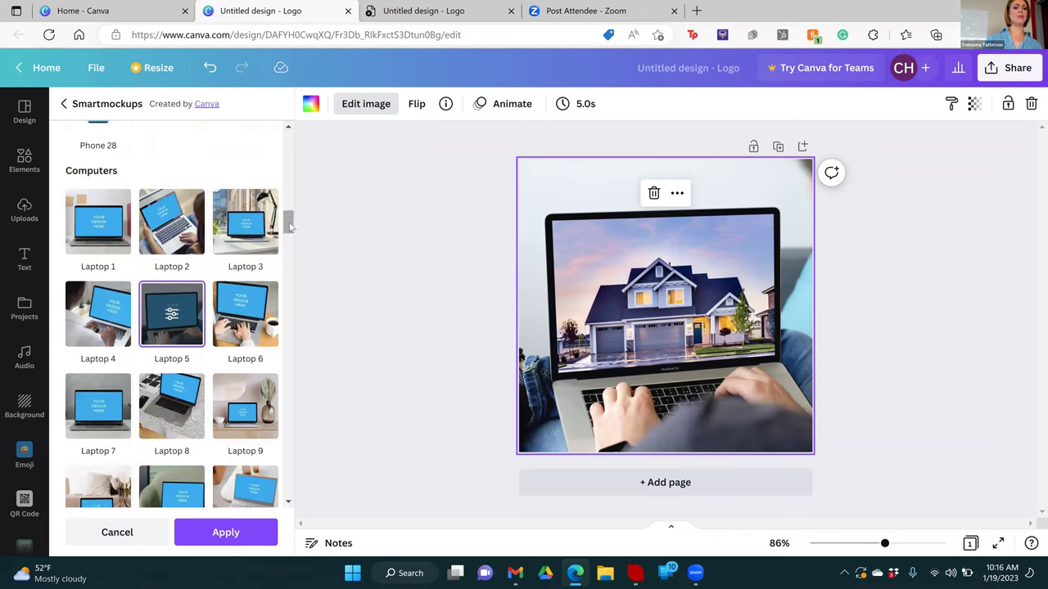
pyautogui.moveTo(289, 221); pyautogui.dragTo(298, 290)
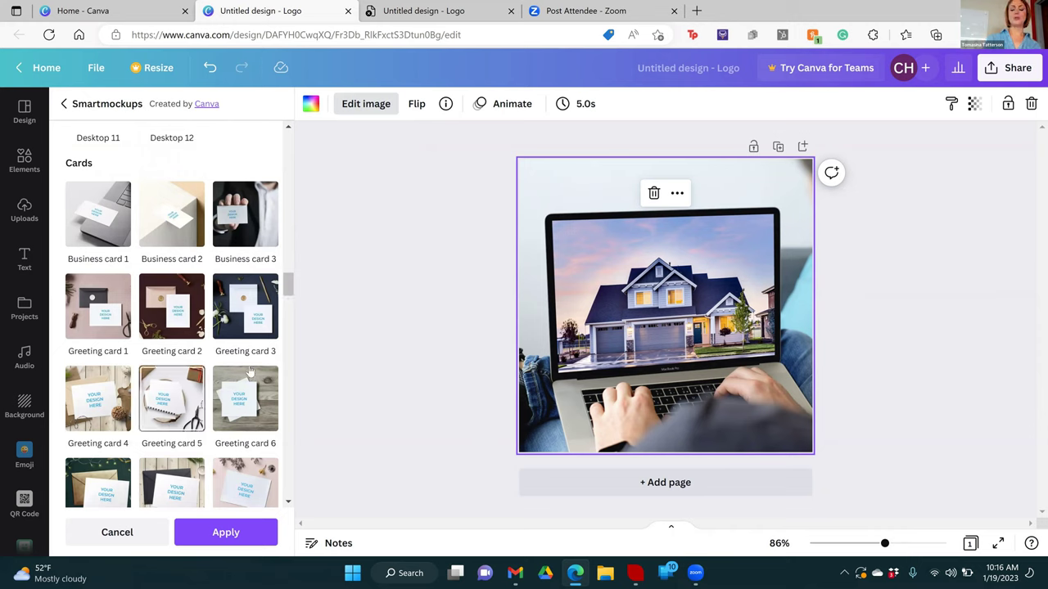
pyautogui.moveTo(288, 285); pyautogui.dragTo(292, 312)
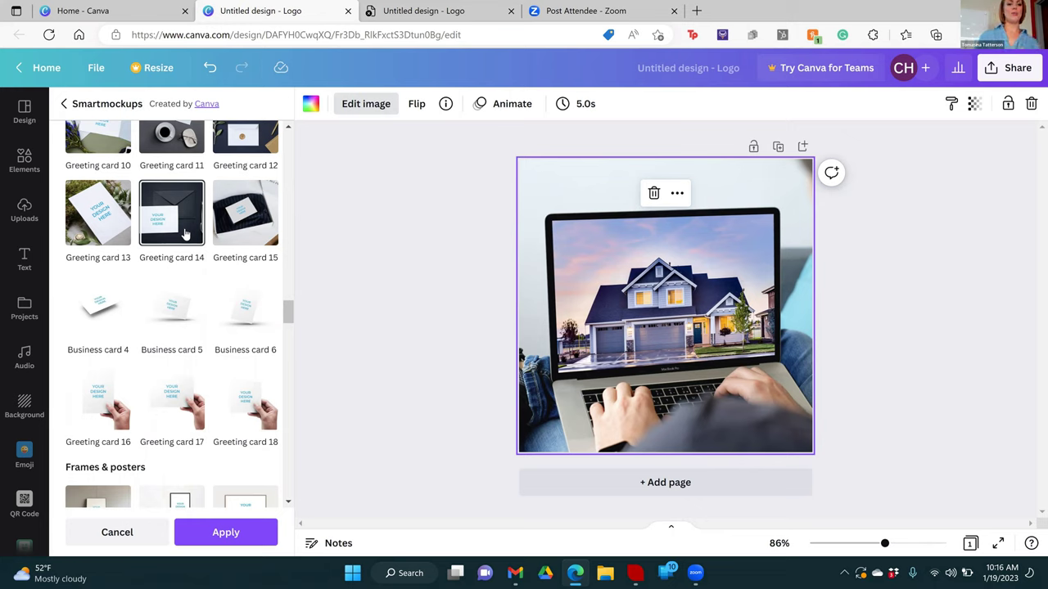
pyautogui.click(185, 235)
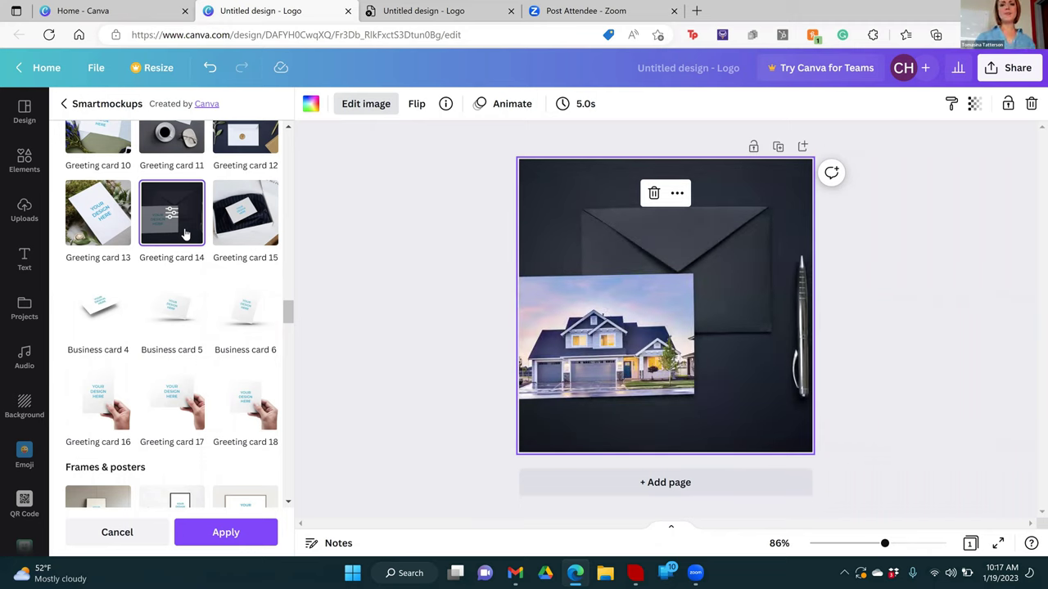
pyautogui.moveTo(288, 313); pyautogui.dragTo(290, 328)
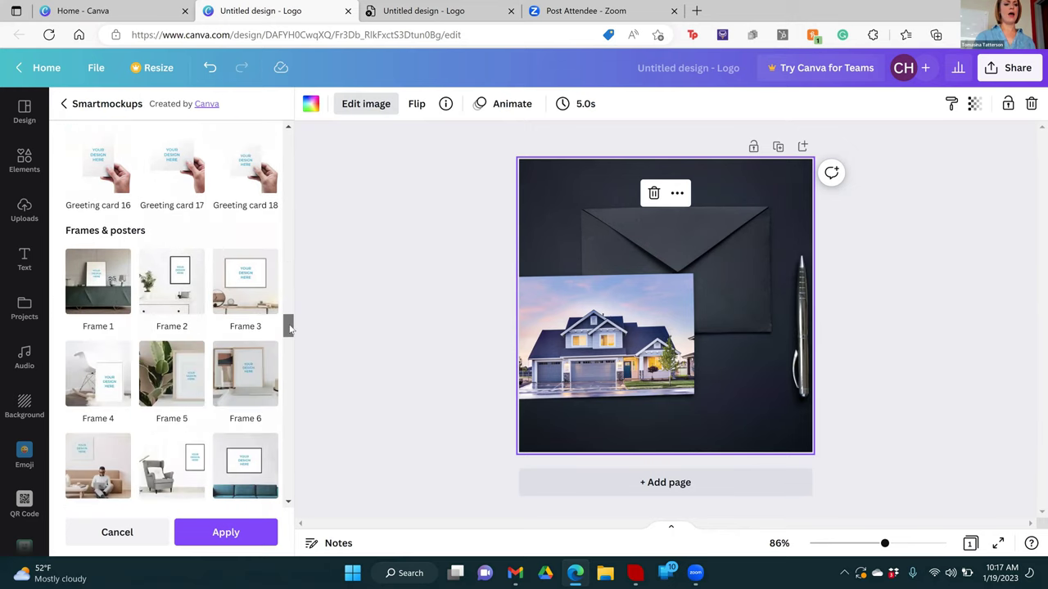
pyautogui.click(105, 301)
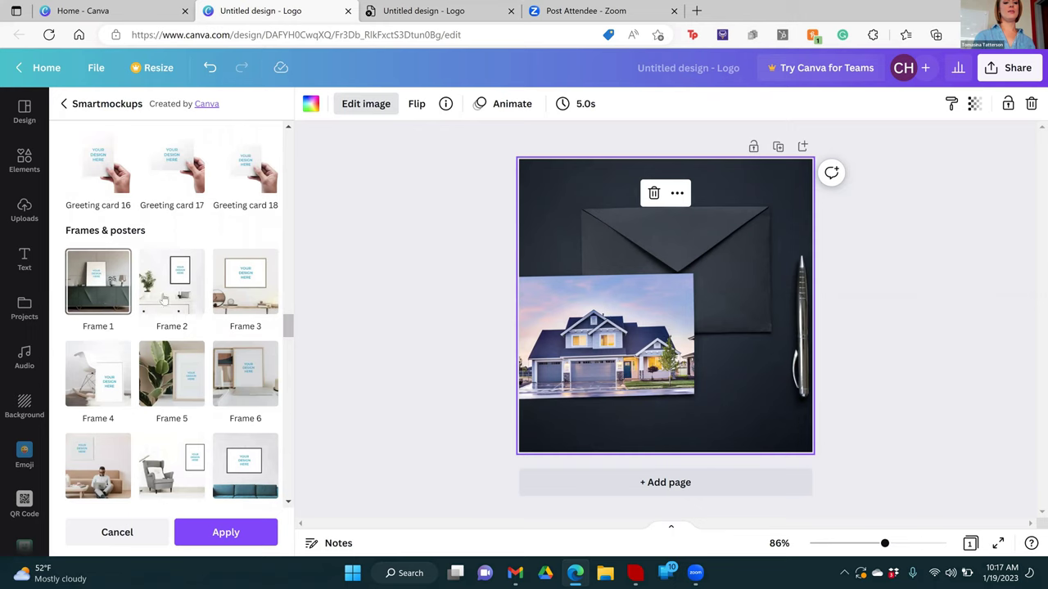
pyautogui.click(200, 379)
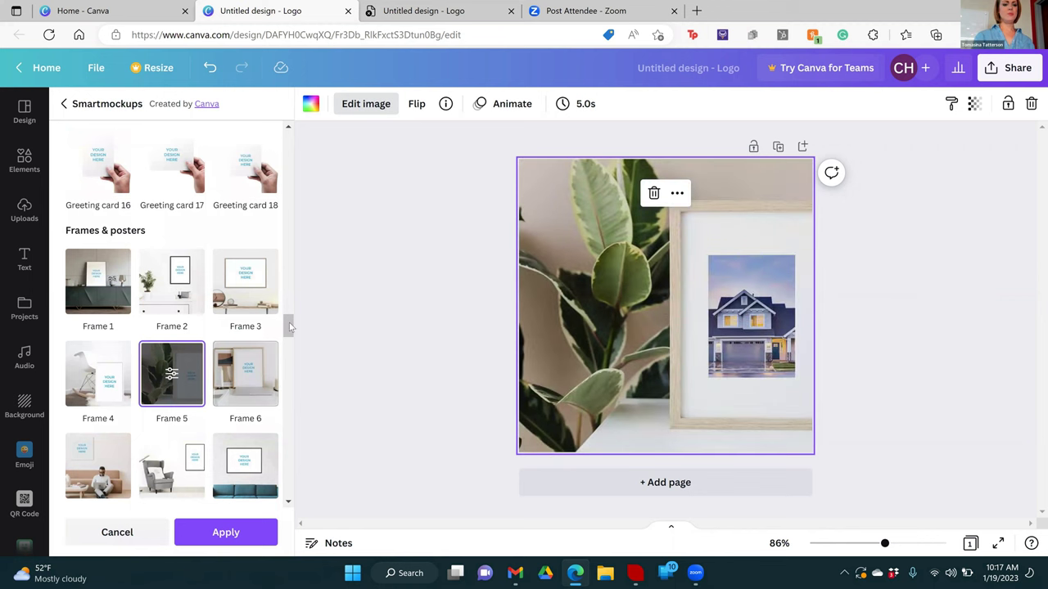
pyautogui.scroll(-1, 291, 344)
pyautogui.moveTo(292, 344); pyautogui.dragTo(292, 372)
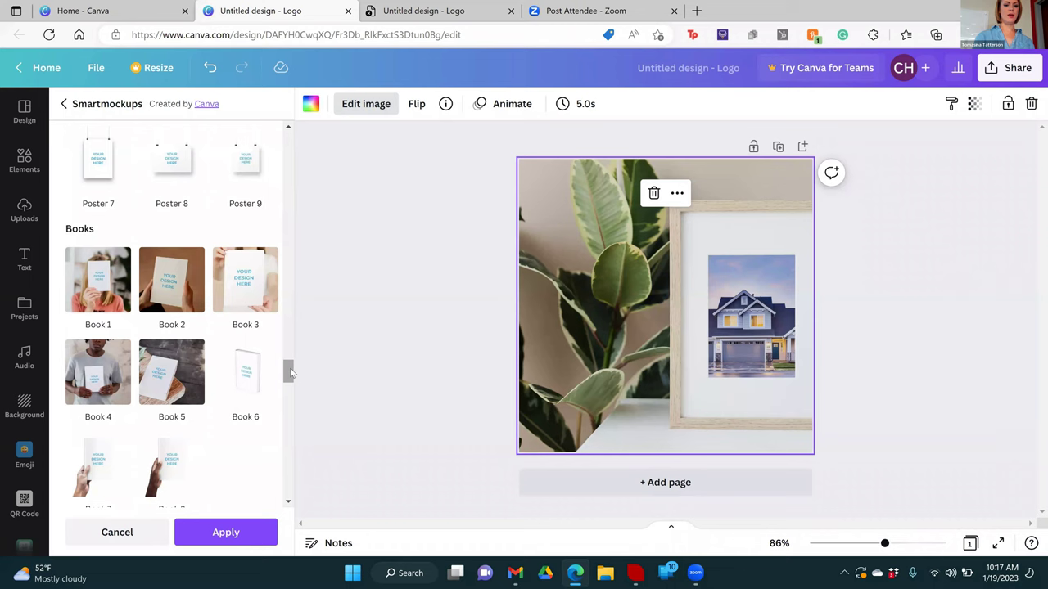
pyautogui.moveTo(287, 373); pyautogui.dragTo(276, 129)
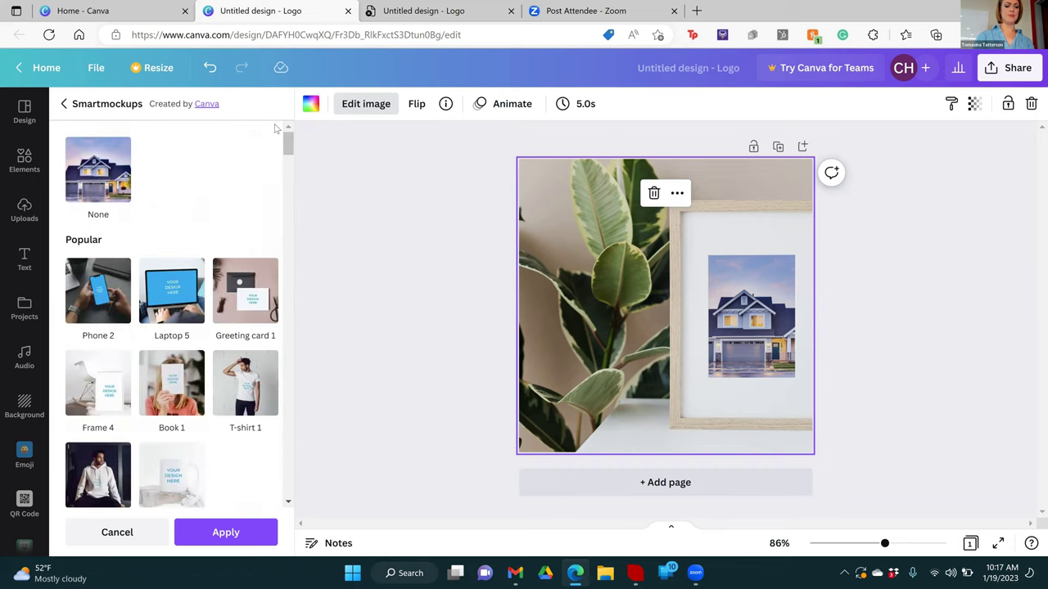
pyautogui.click(106, 199)
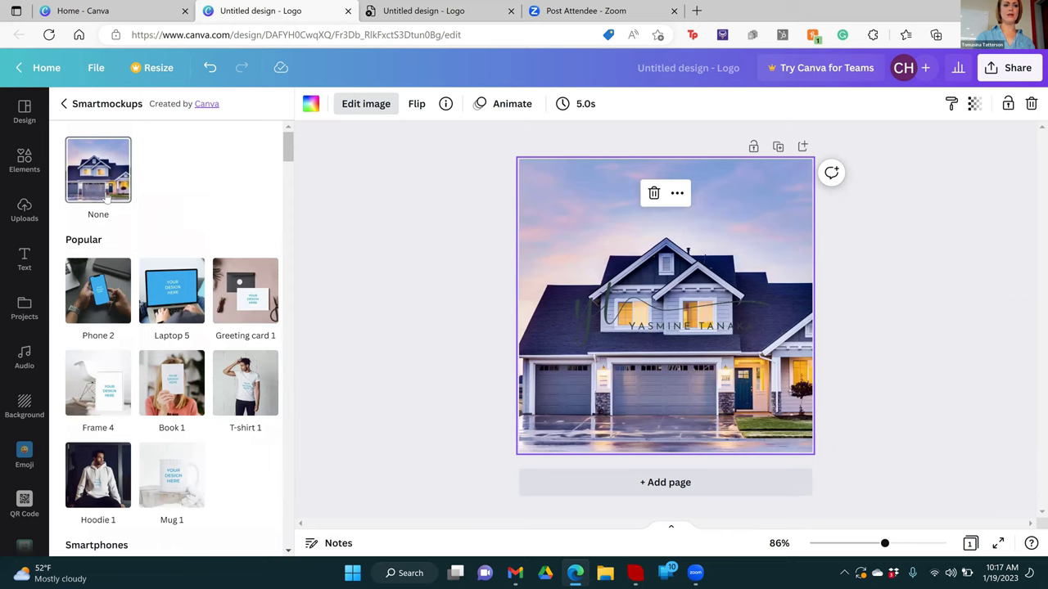
pyautogui.click(64, 104)
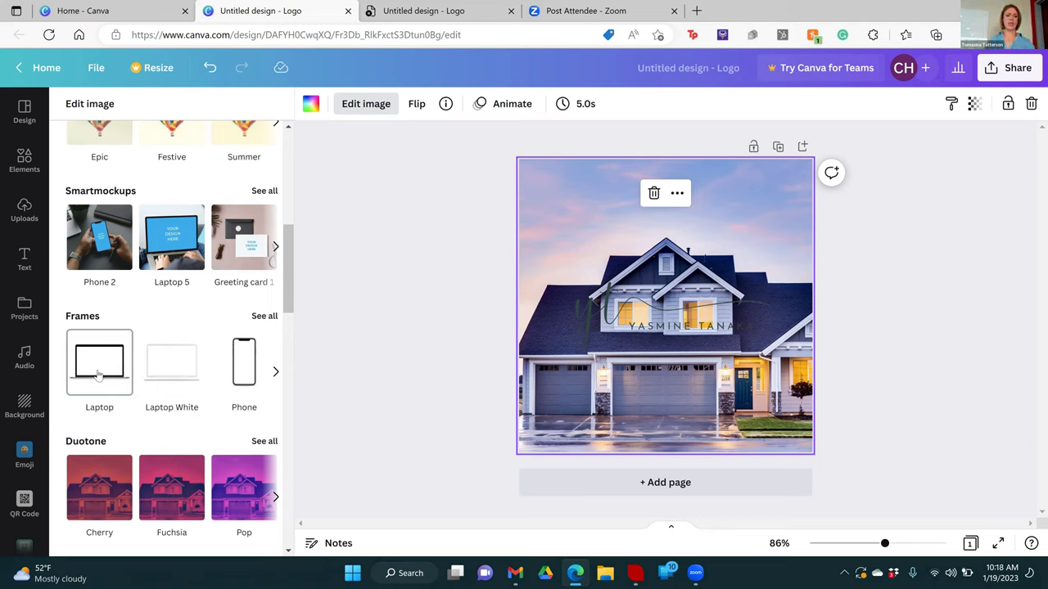
pyautogui.click(97, 374)
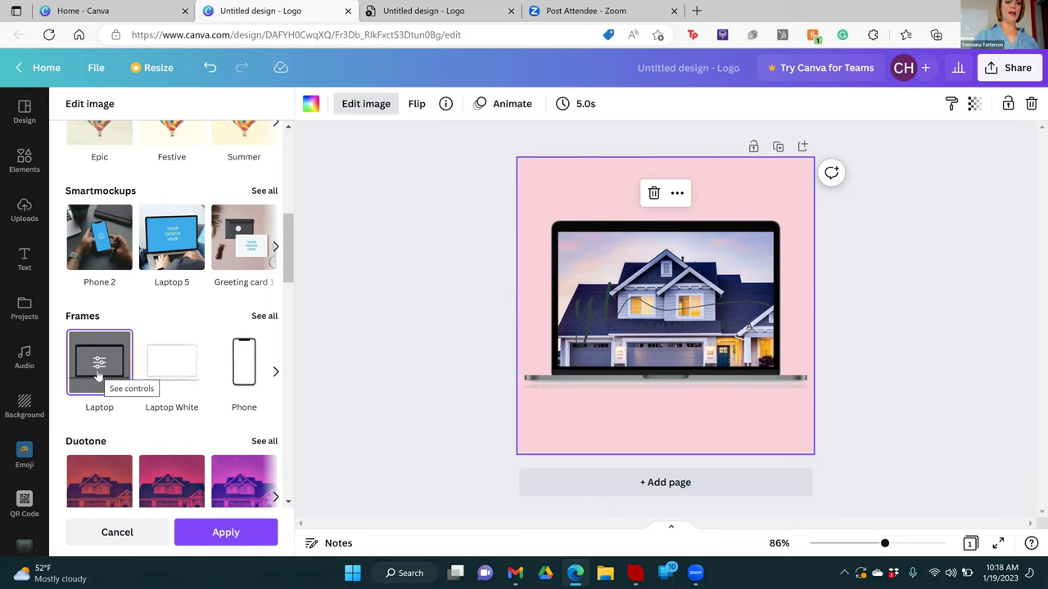
pyautogui.click(243, 368)
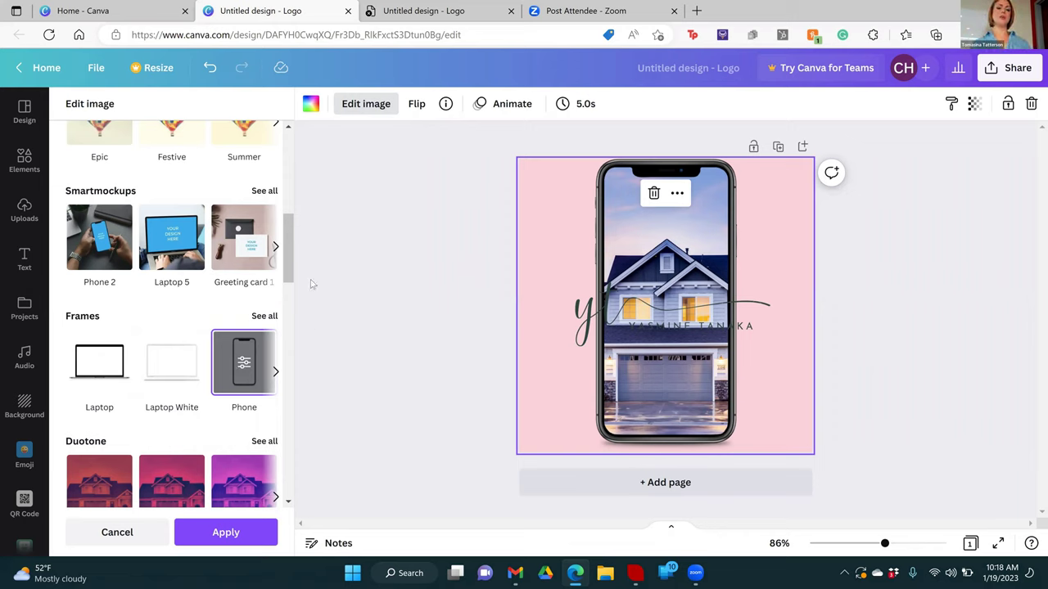
pyautogui.click(255, 391)
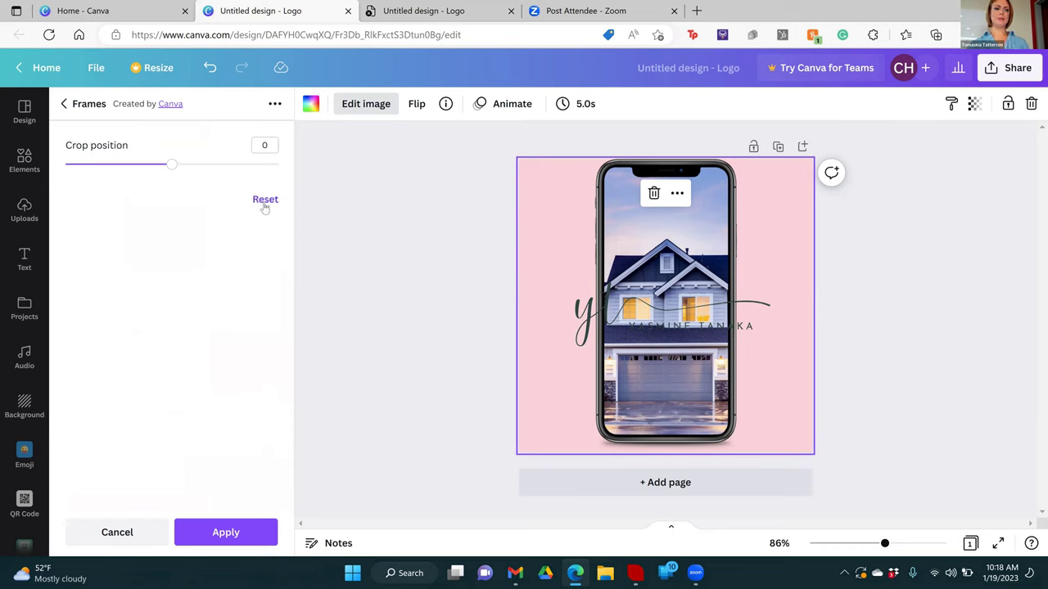
pyautogui.click(64, 104)
pyautogui.hotkey('ctrl', 'z')
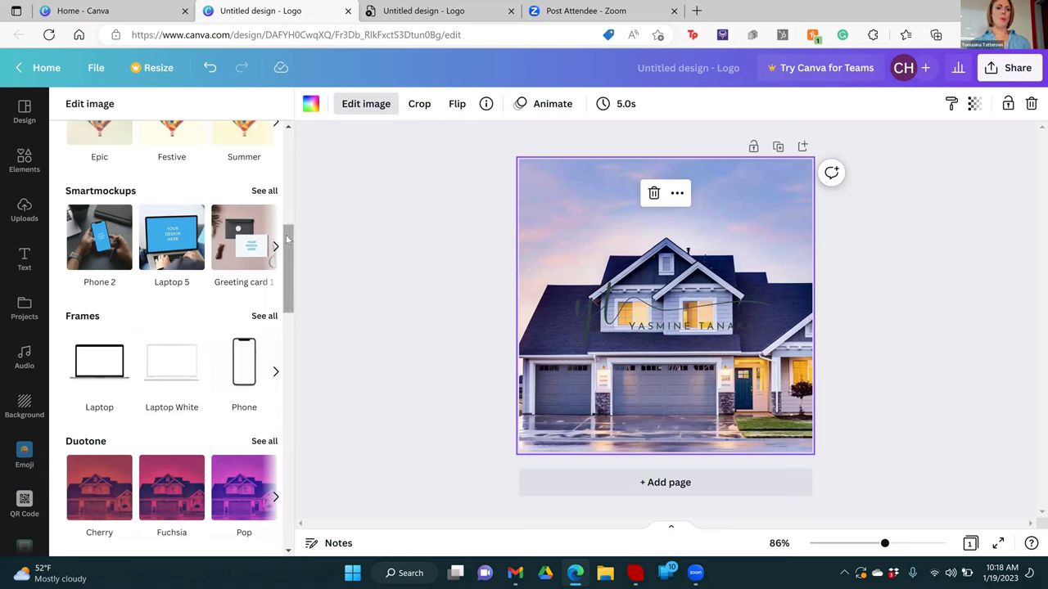
pyautogui.moveTo(287, 239); pyautogui.dragTo(277, 290)
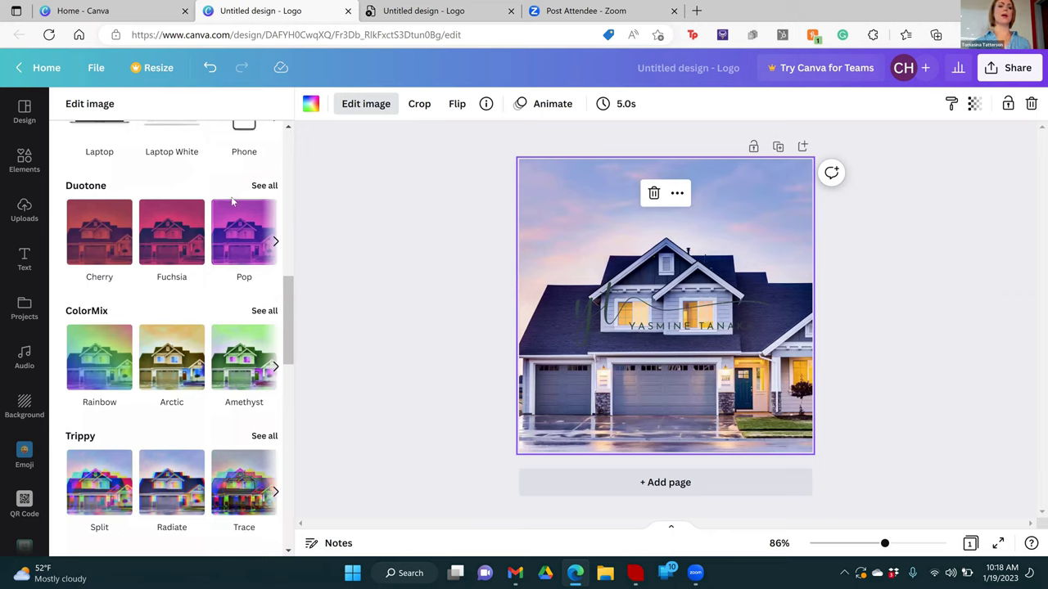
pyautogui.click(260, 186)
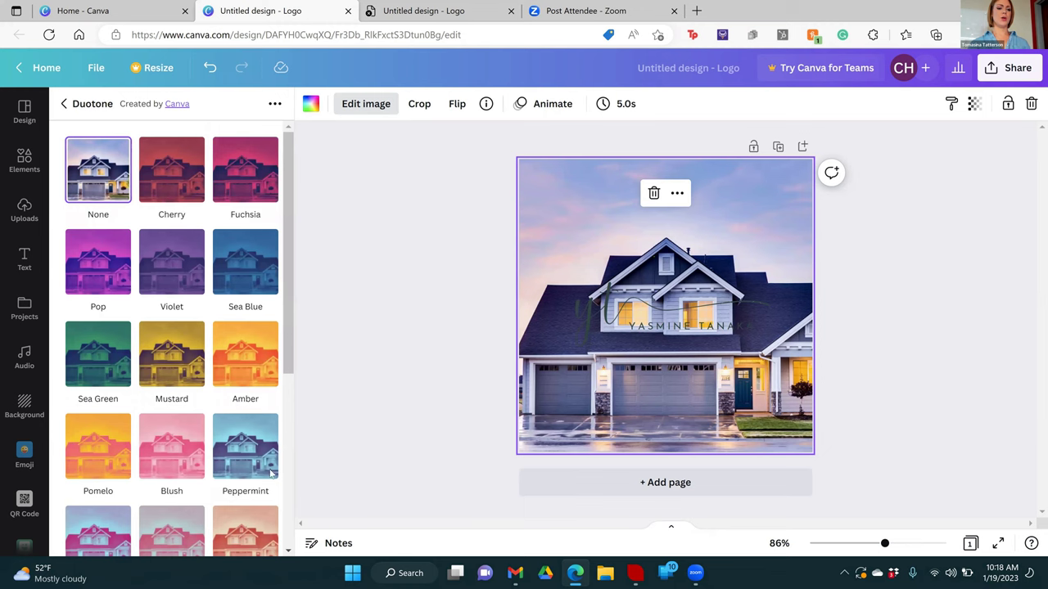
pyautogui.click(63, 104)
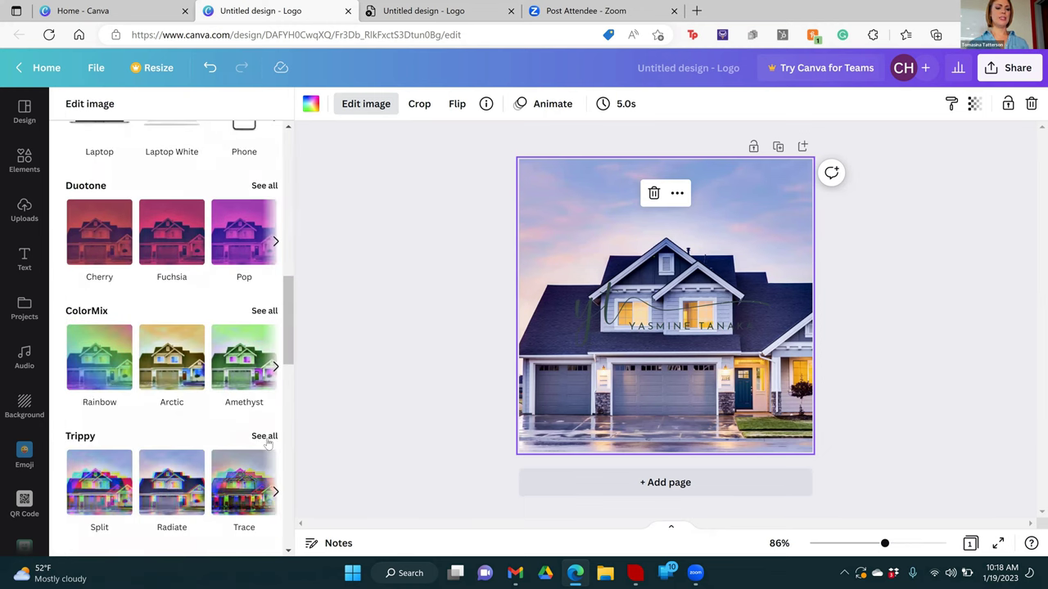
pyautogui.click(265, 438)
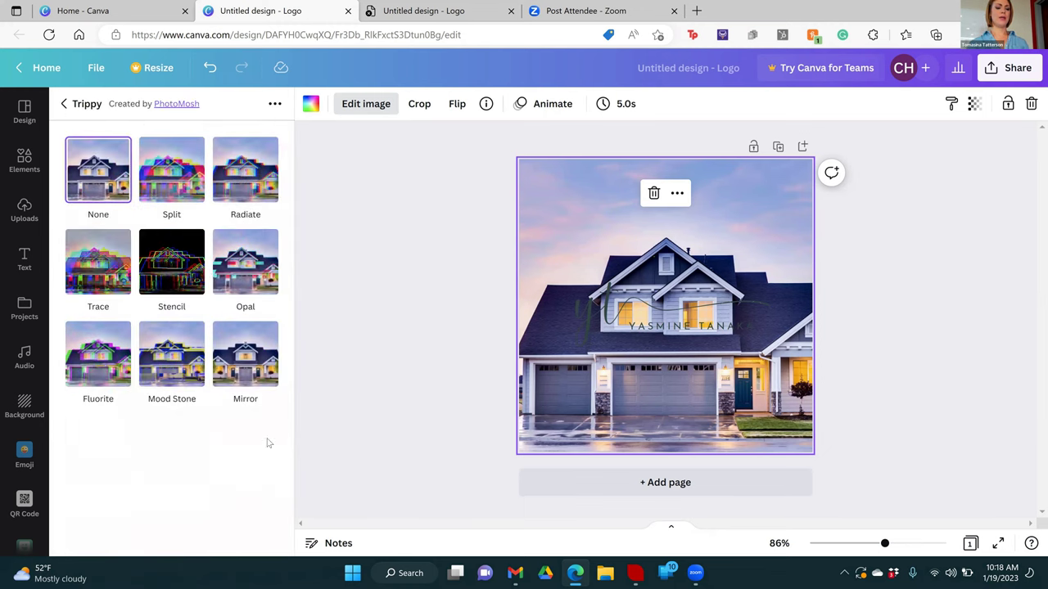
pyautogui.click(105, 282)
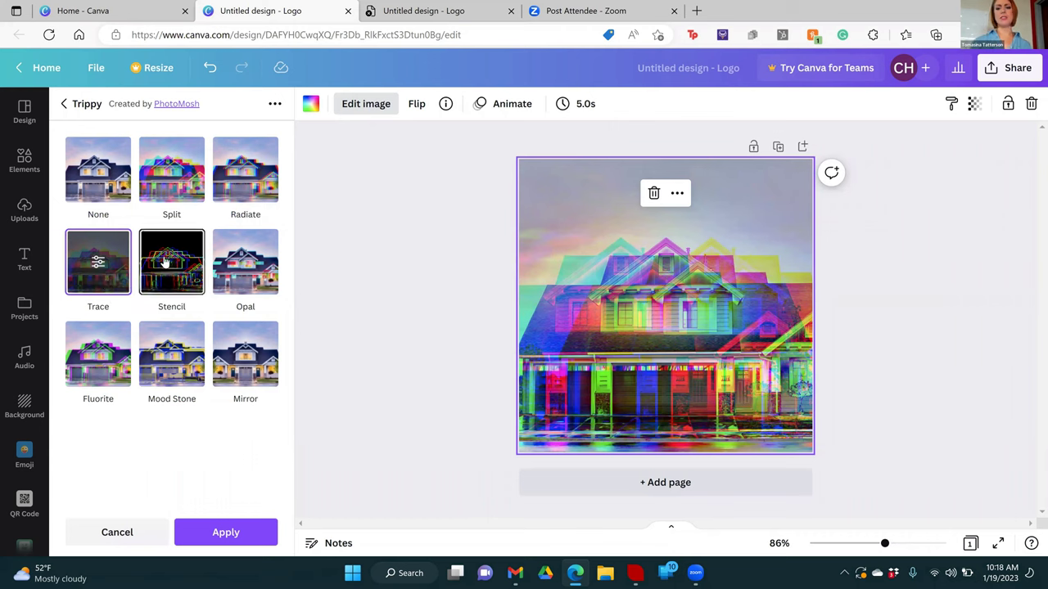
pyautogui.click(164, 260)
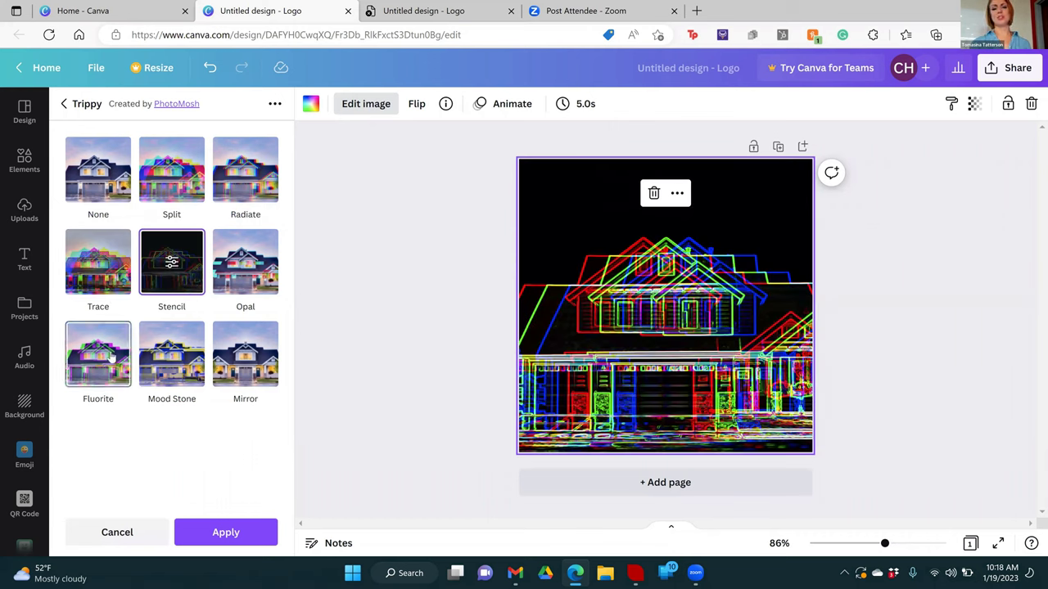
pyautogui.click(112, 358)
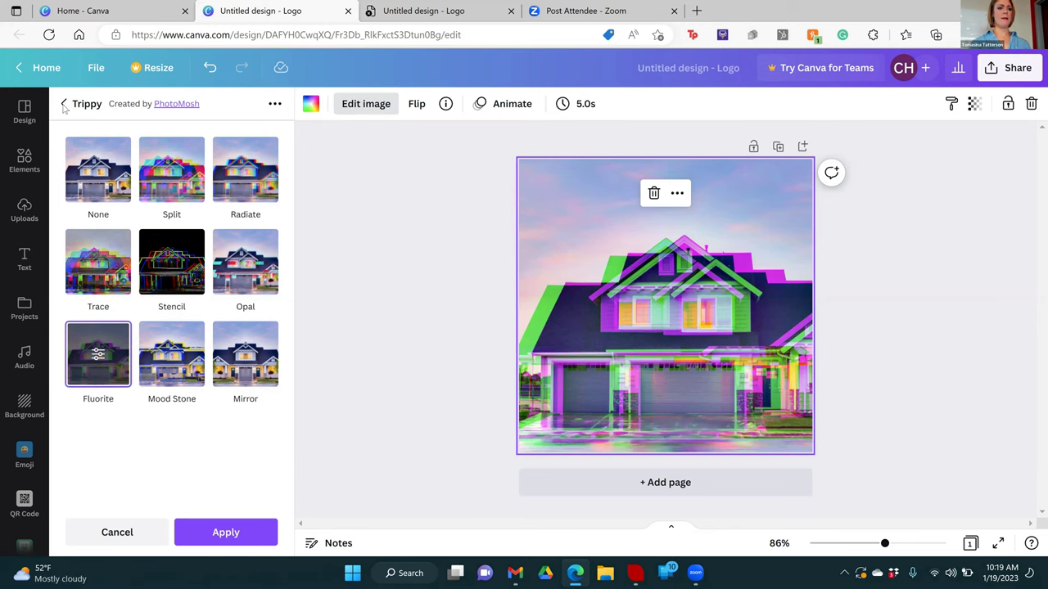
pyautogui.click(64, 104)
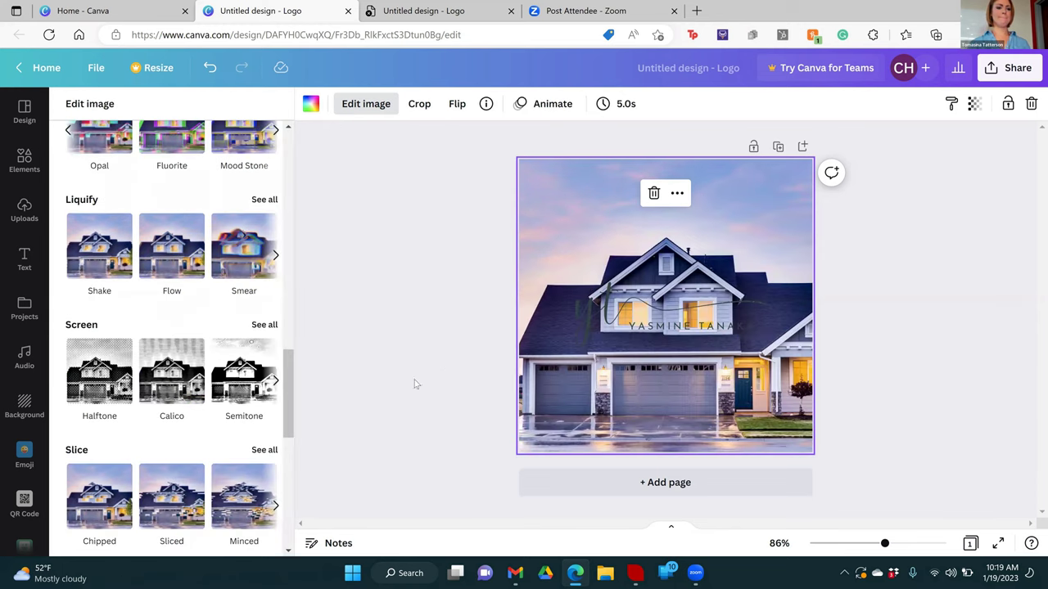
# Step: Preview Fresco and apply the Photogenic Belvedere filter, then open the Paint Effects app
pyautogui.moveTo(293, 362); pyautogui.dragTo(295, 428)
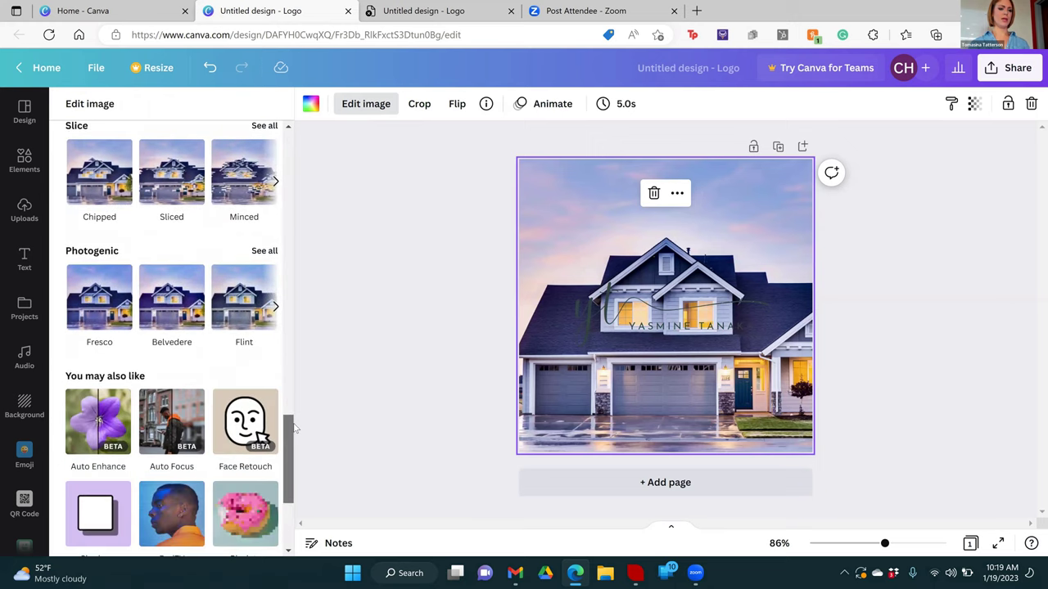
pyautogui.click(257, 252)
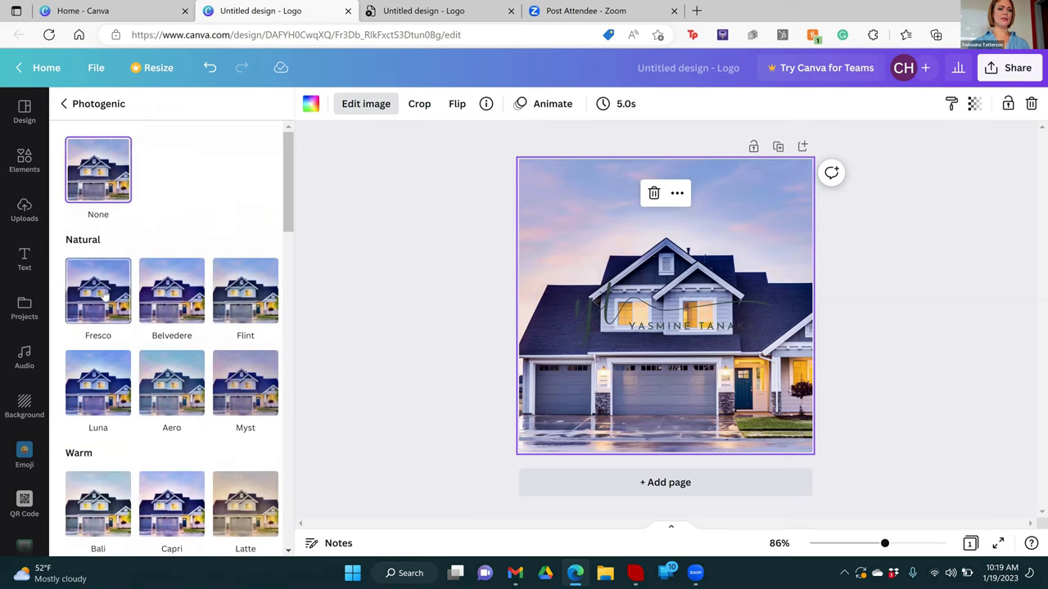
pyautogui.click(98, 292)
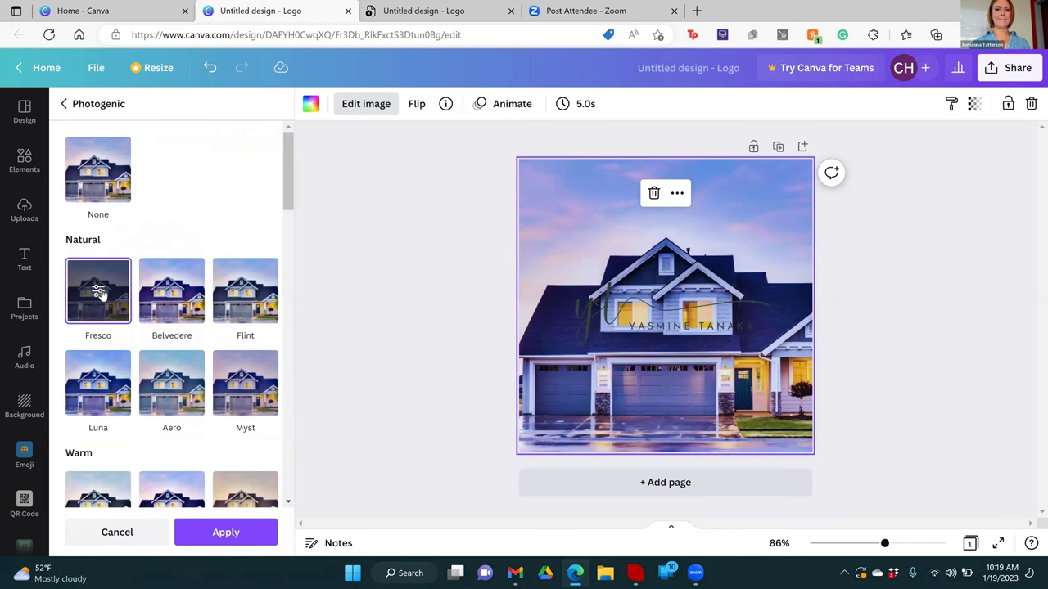
pyautogui.click(167, 291)
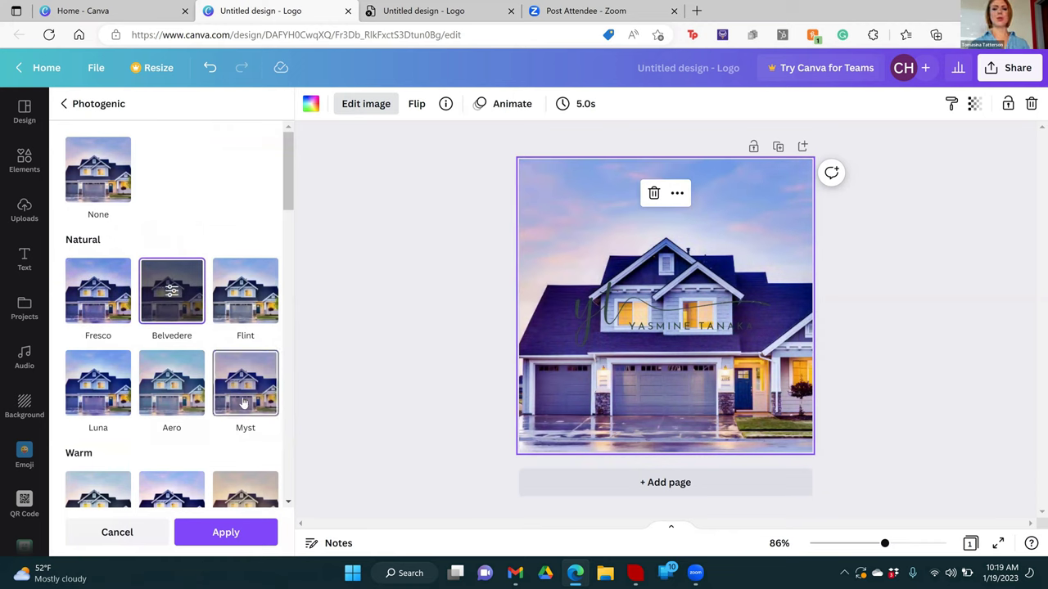
pyautogui.click(65, 105)
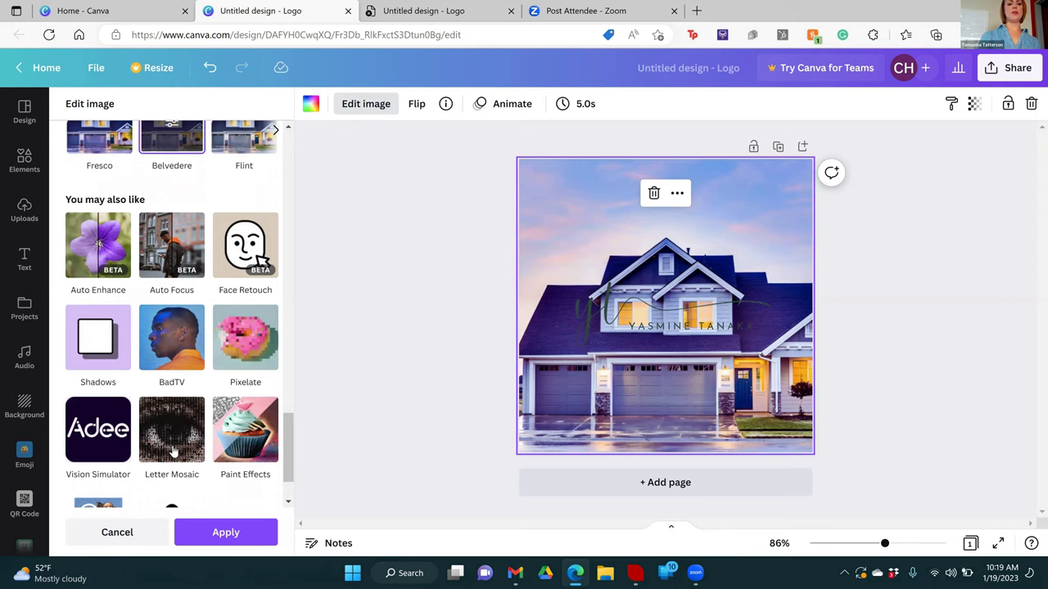
pyautogui.click(112, 335)
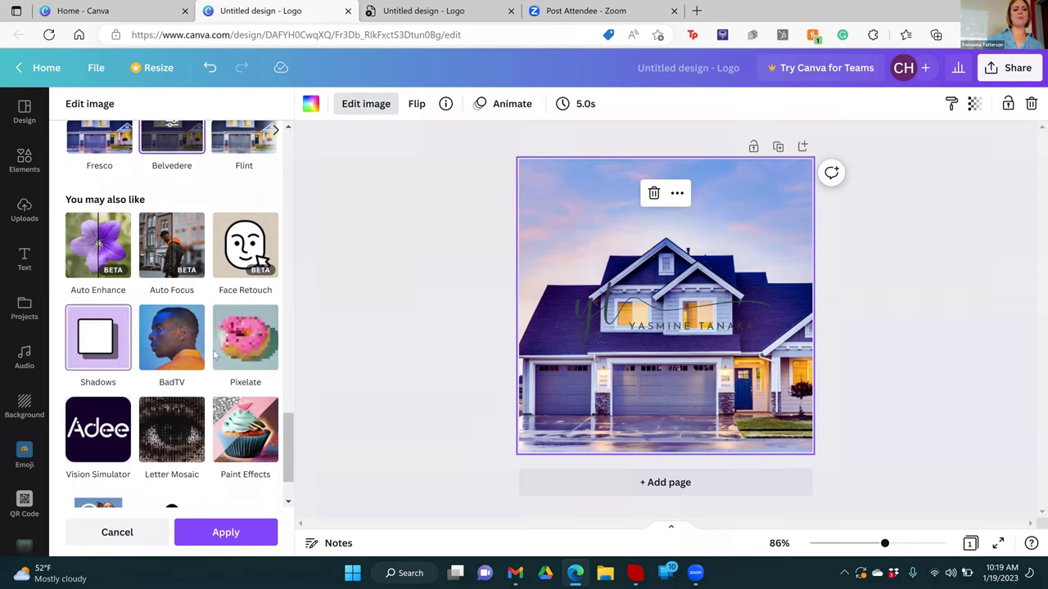
pyautogui.click(253, 450)
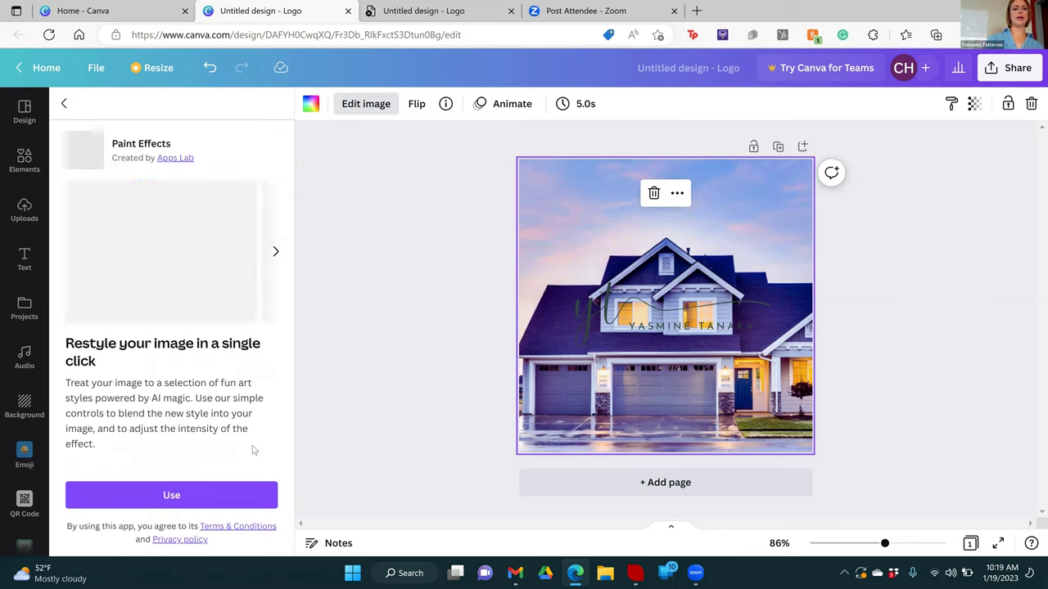
# Step: Use Paint Effects to try Meiya, then apply the Trygon paint style to the photo
pyautogui.click(143, 499)
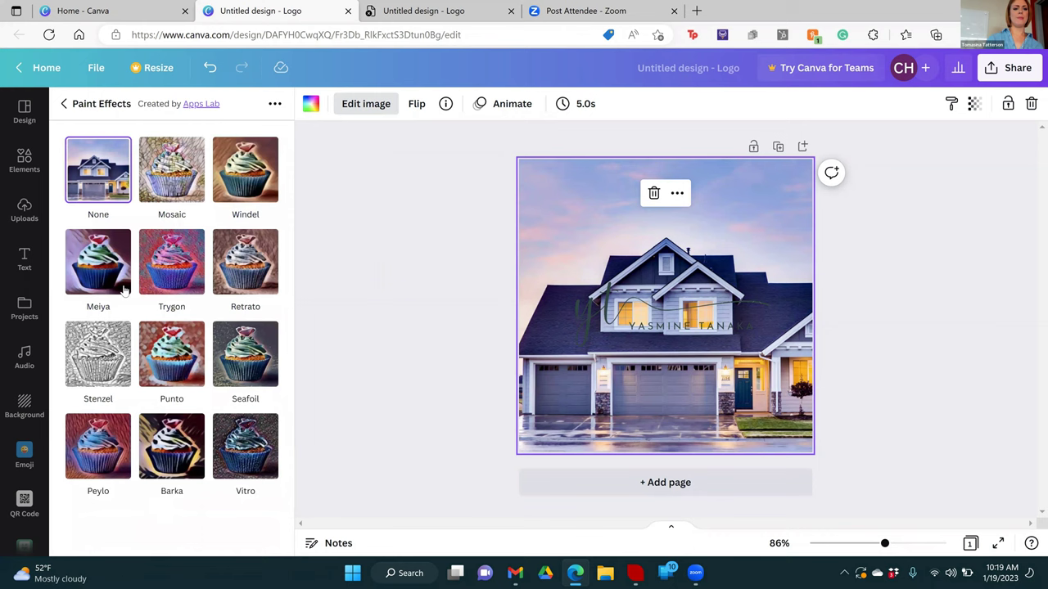
pyautogui.click(87, 275)
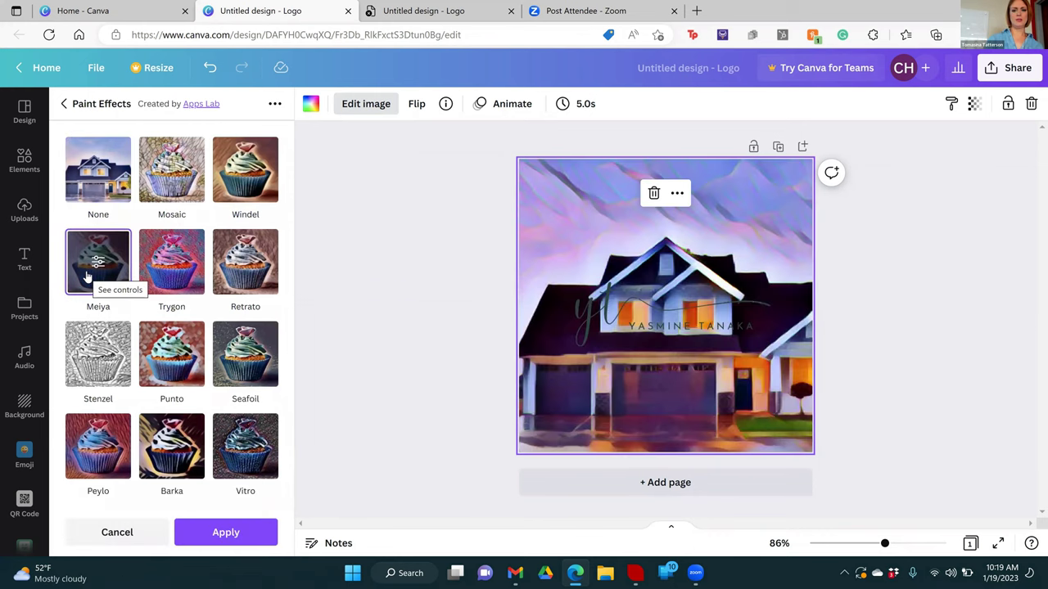
pyautogui.click(152, 258)
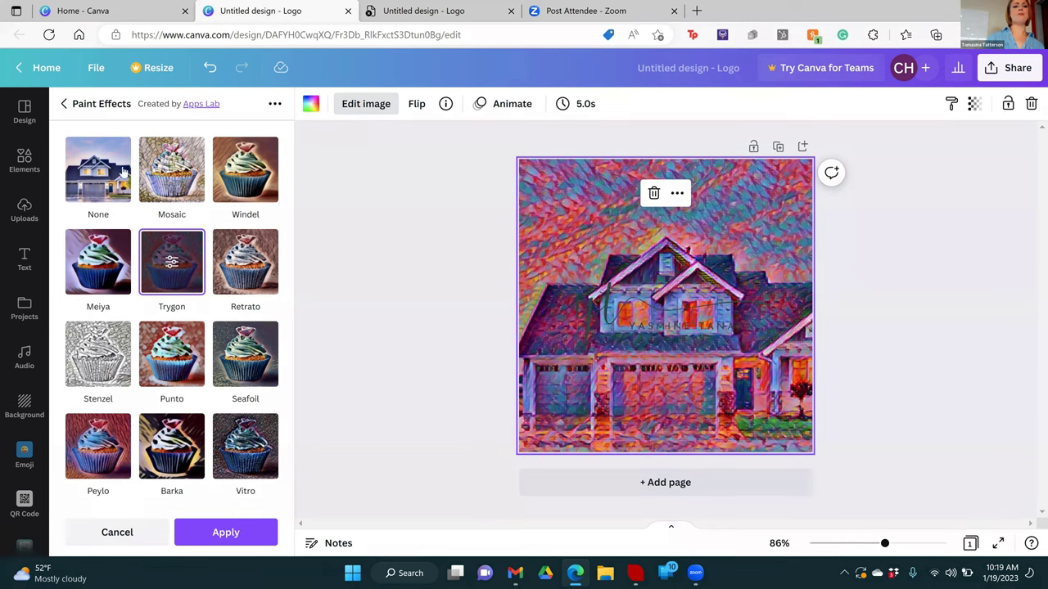
pyautogui.click(64, 103)
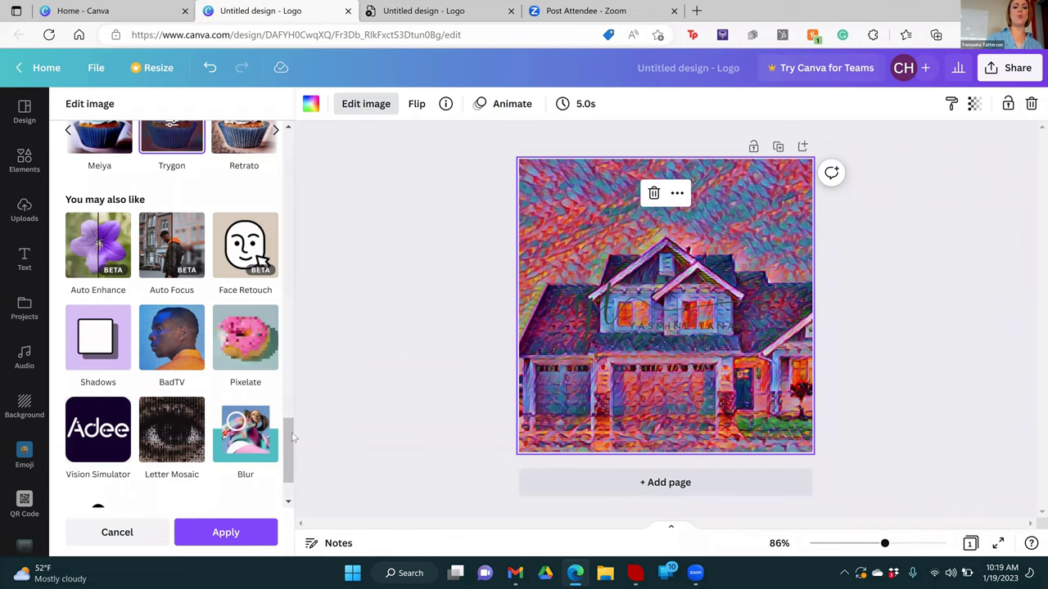
pyautogui.moveTo(292, 439); pyautogui.dragTo(292, 472)
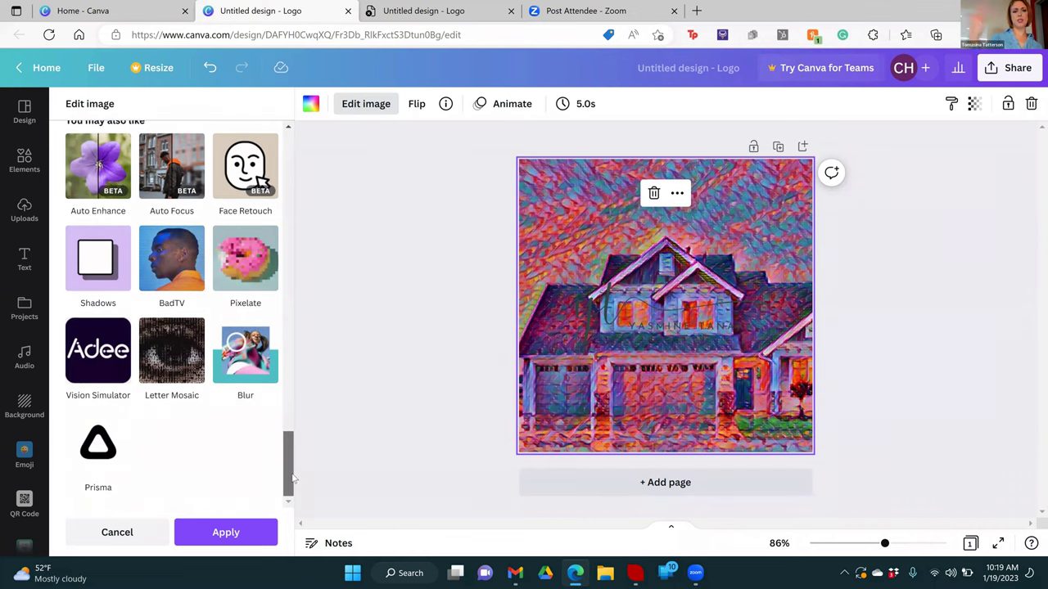
pyautogui.moveTo(288, 402); pyautogui.dragTo(311, 276)
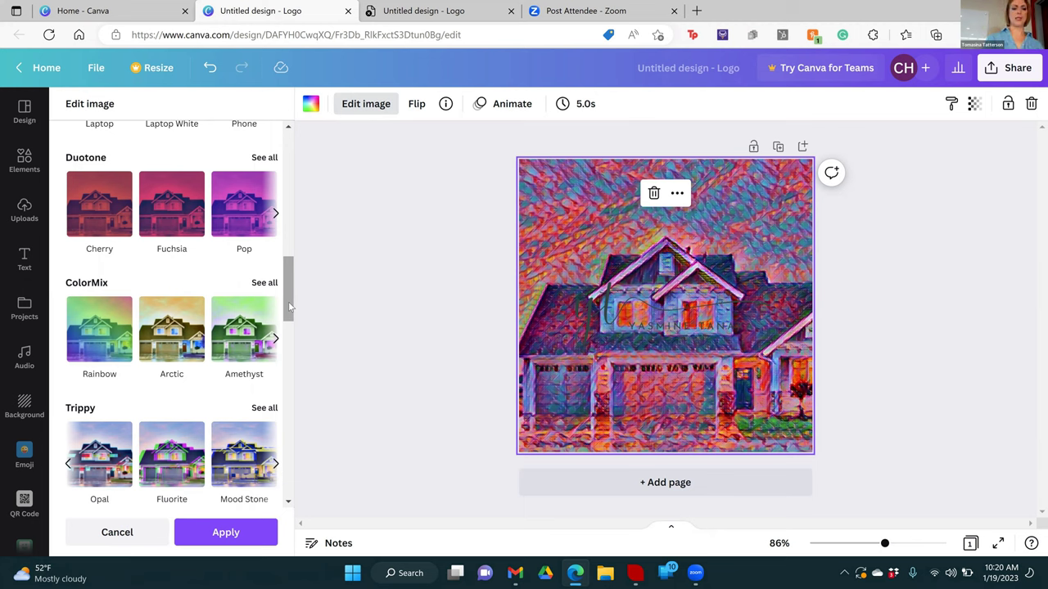
# Step: Add the house photo to the logo design and make it semi-transparent
pyautogui.moveTo(288, 306); pyautogui.dragTo(291, 171)
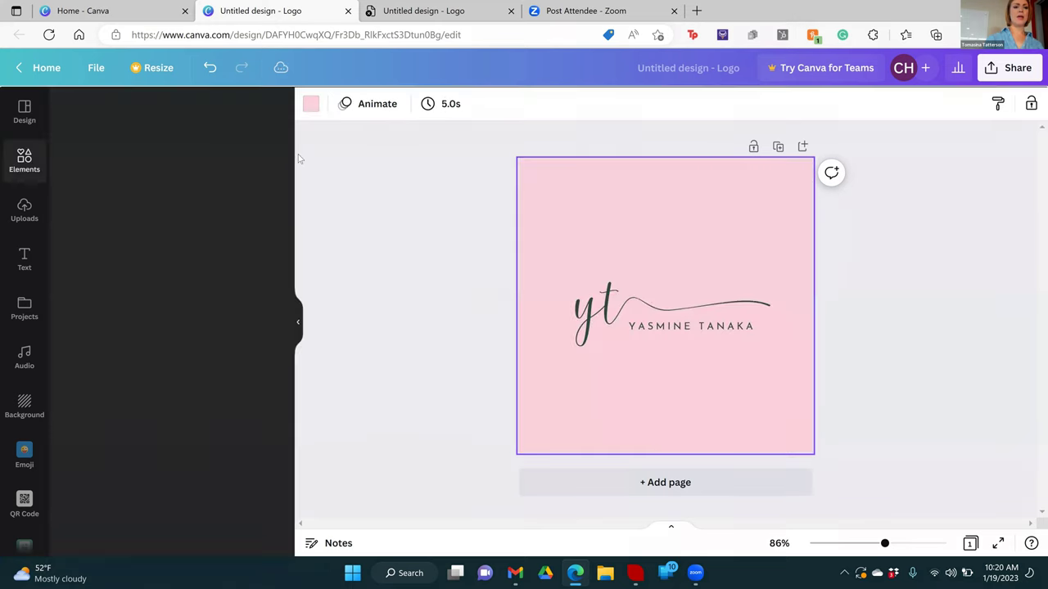
pyautogui.click(117, 241)
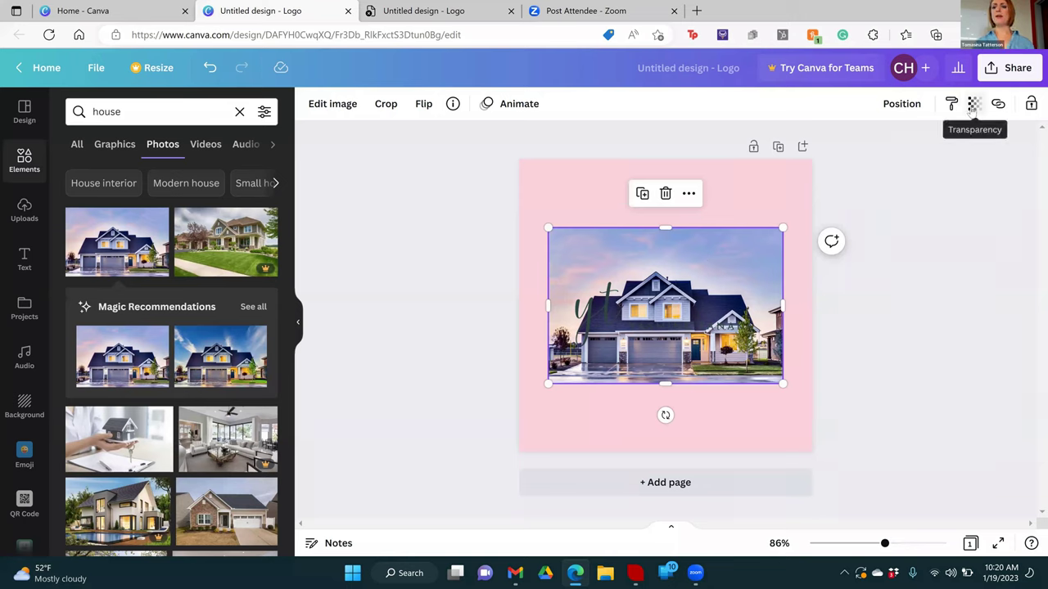
pyautogui.click(972, 108)
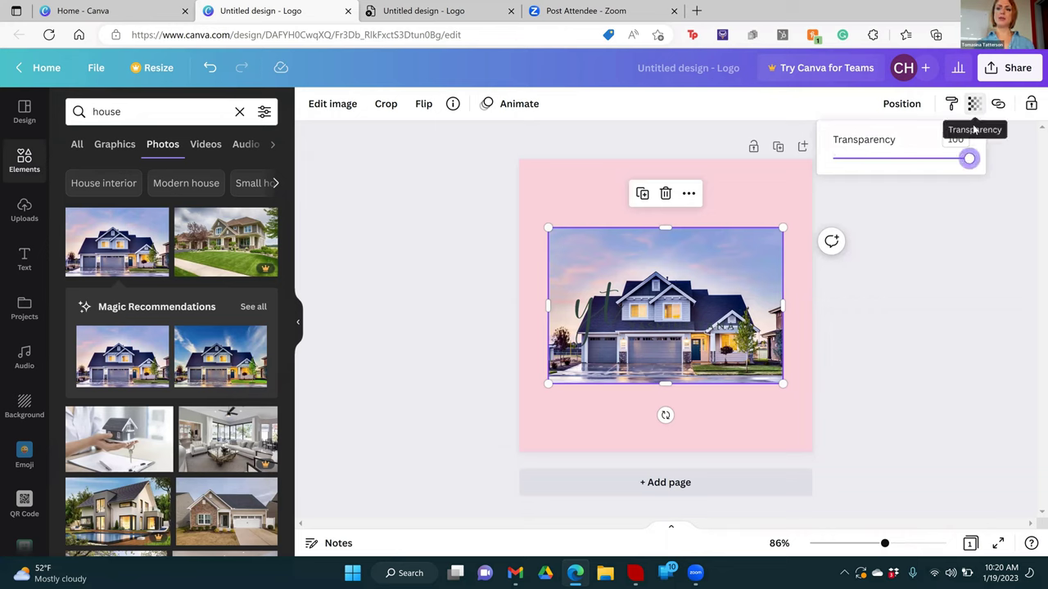
pyautogui.moveTo(968, 163); pyautogui.dragTo(901, 196)
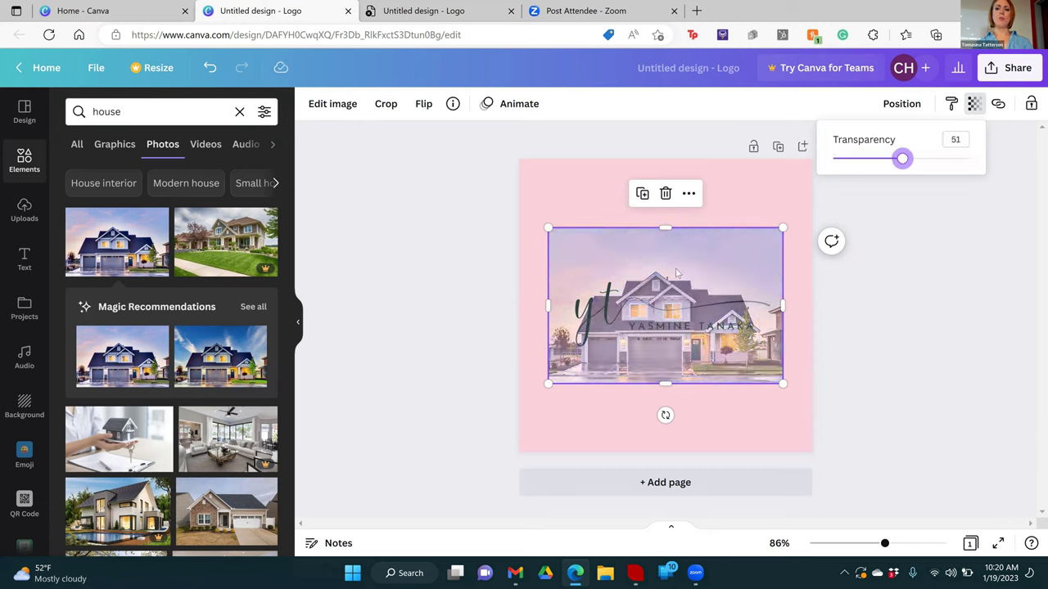
# Step: Stretch the photo to all four page edges and restore its transparency to fully opaque
pyautogui.moveTo(665, 227); pyautogui.dragTo(659, 159)
pyautogui.moveTo(527, 264); pyautogui.dragTo(515, 265)
pyautogui.moveTo(785, 281); pyautogui.dragTo(812, 283)
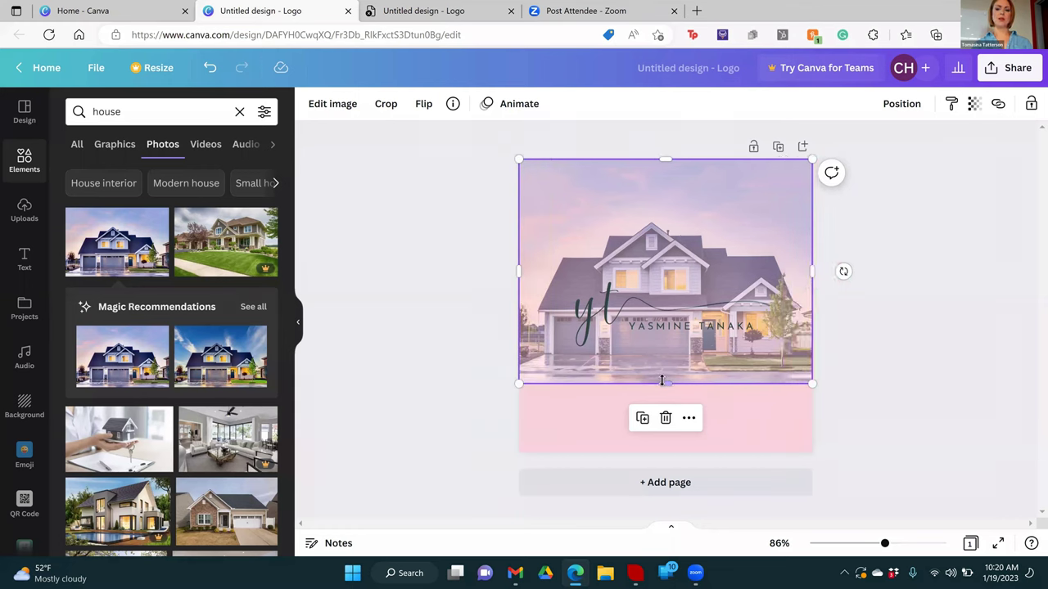
pyautogui.moveTo(648, 430); pyautogui.dragTo(647, 451)
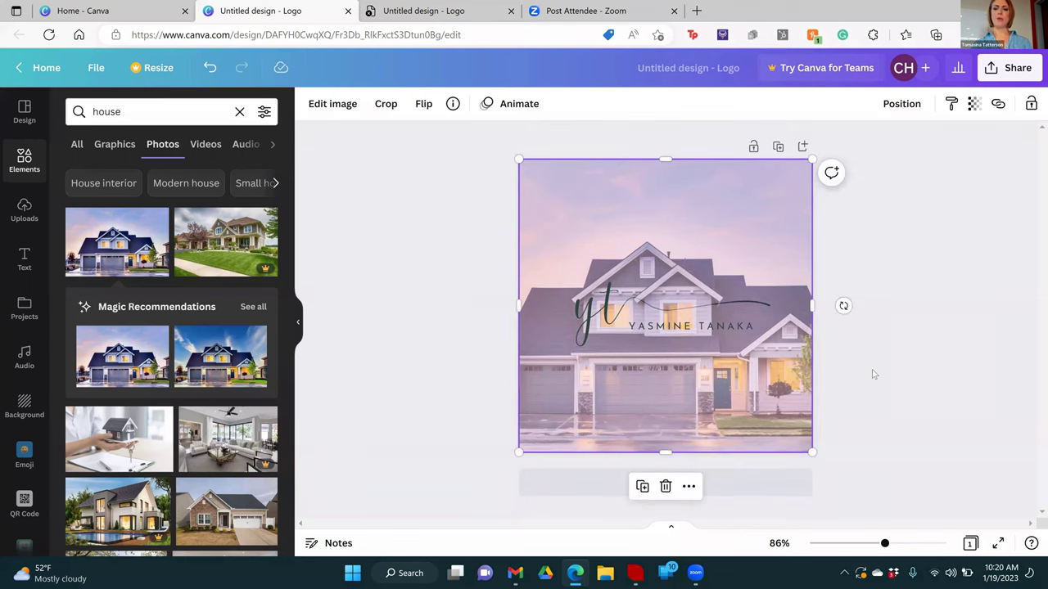
pyautogui.click(973, 103)
pyautogui.moveTo(956, 169); pyautogui.dragTo(963, 262)
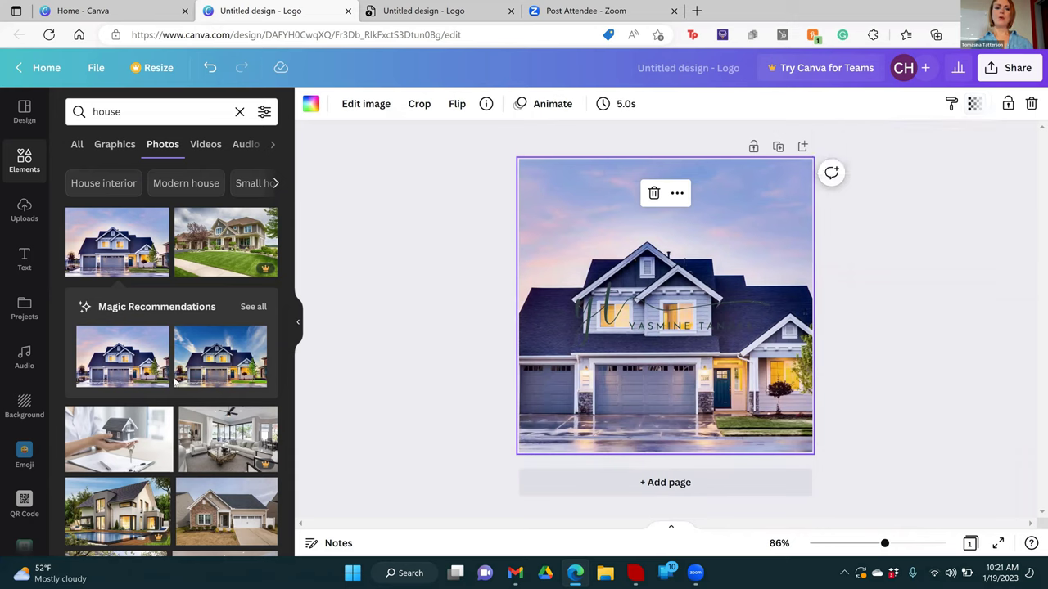
# Step: Add a square from Elements and widen it into a pink rectangle that fits the name
pyautogui.click(29, 166)
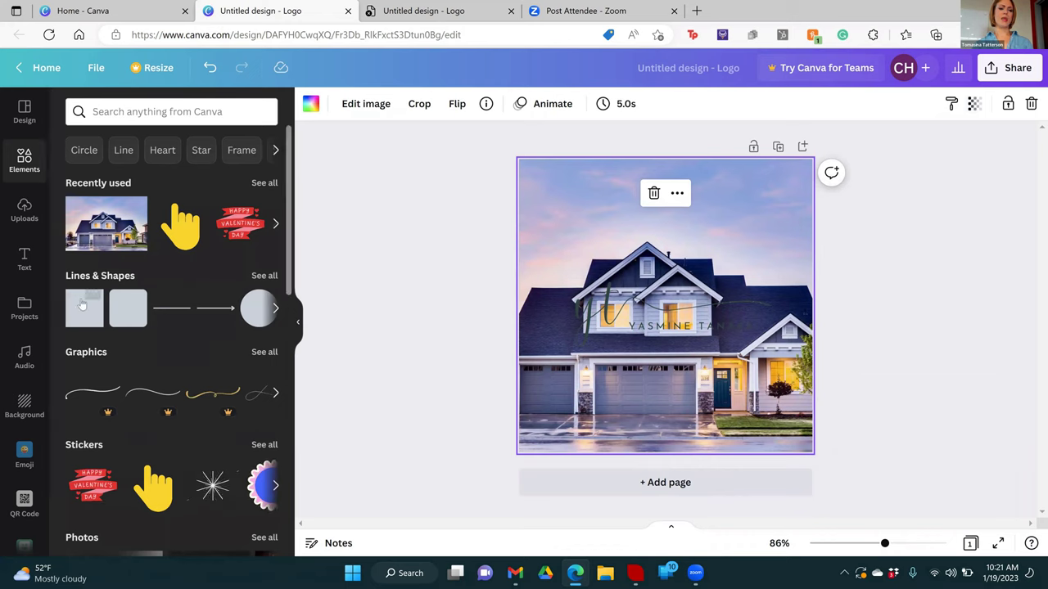
pyautogui.click(79, 321)
pyautogui.moveTo(622, 306); pyautogui.dragTo(556, 303)
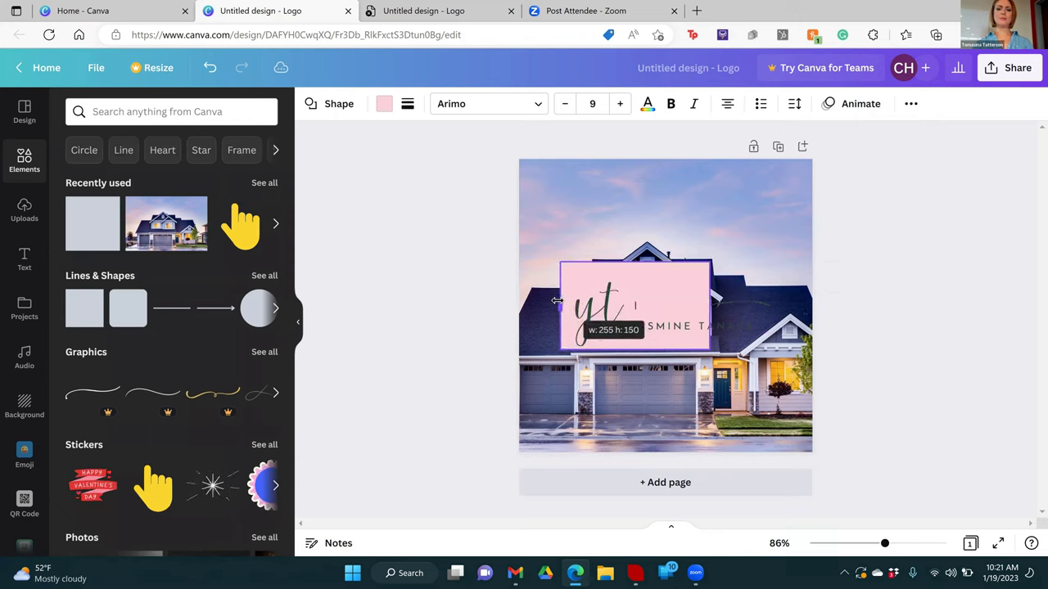
pyautogui.moveTo(733, 306); pyautogui.dragTo(770, 310)
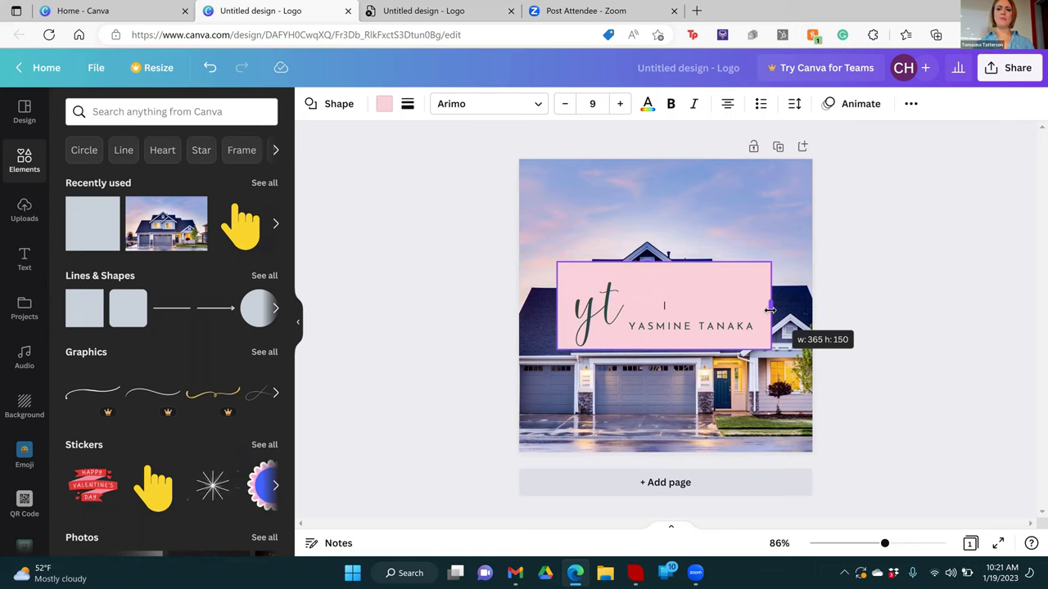
pyautogui.click(924, 243)
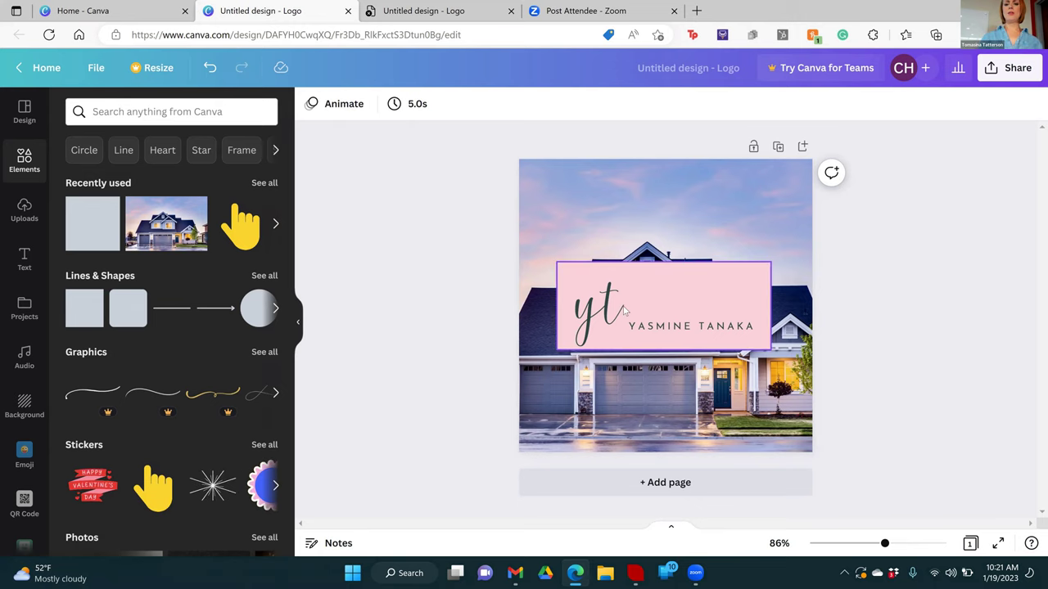
# Step: Send the pink rectangle backward so it sits behind the logo text
pyautogui.click(572, 275)
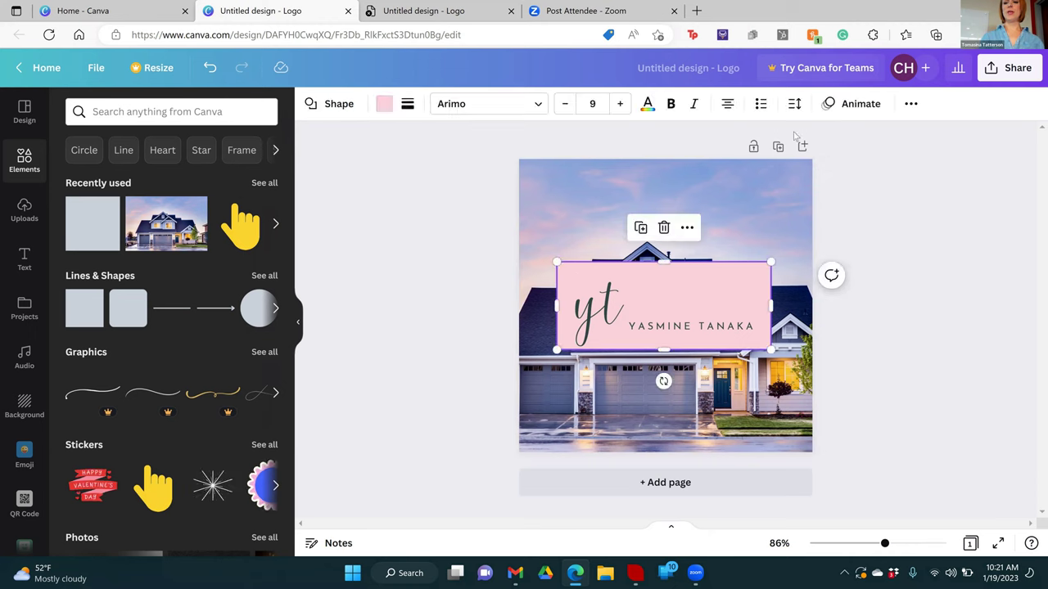
pyautogui.click(910, 104)
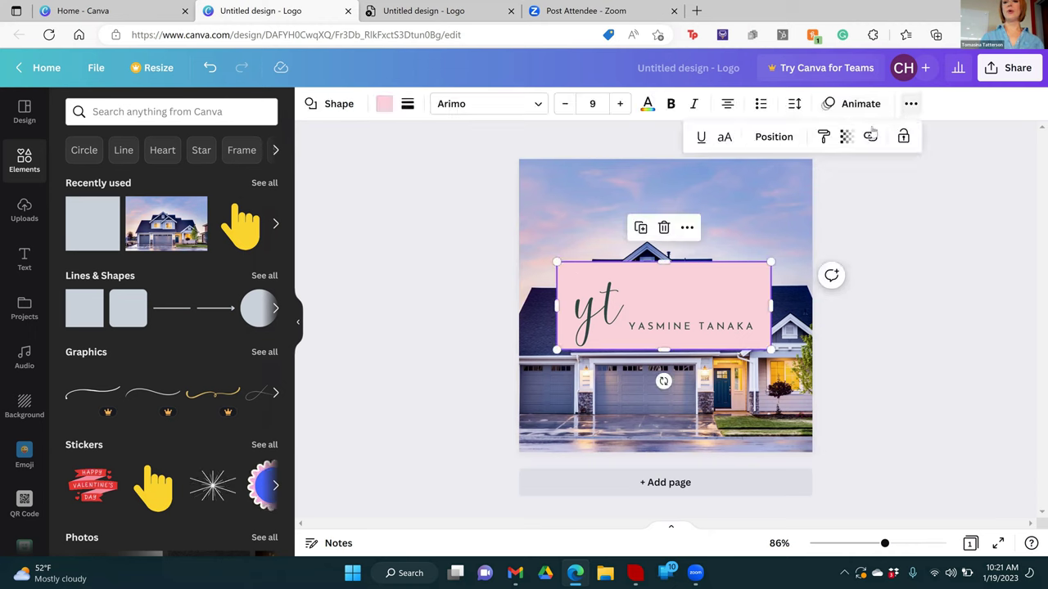
pyautogui.click(773, 136)
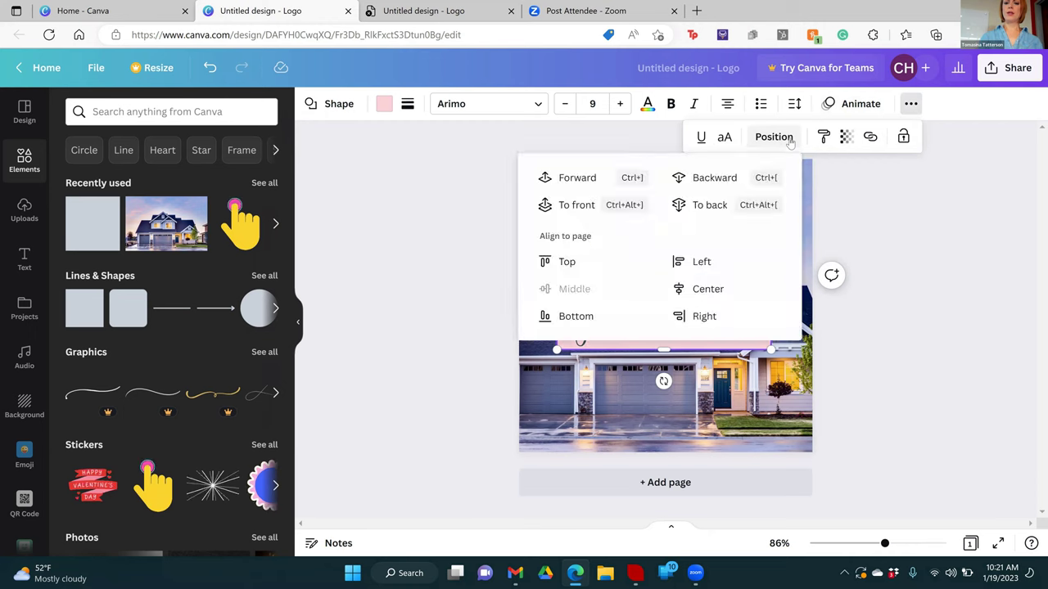
pyautogui.click(709, 184)
pyautogui.click(945, 286)
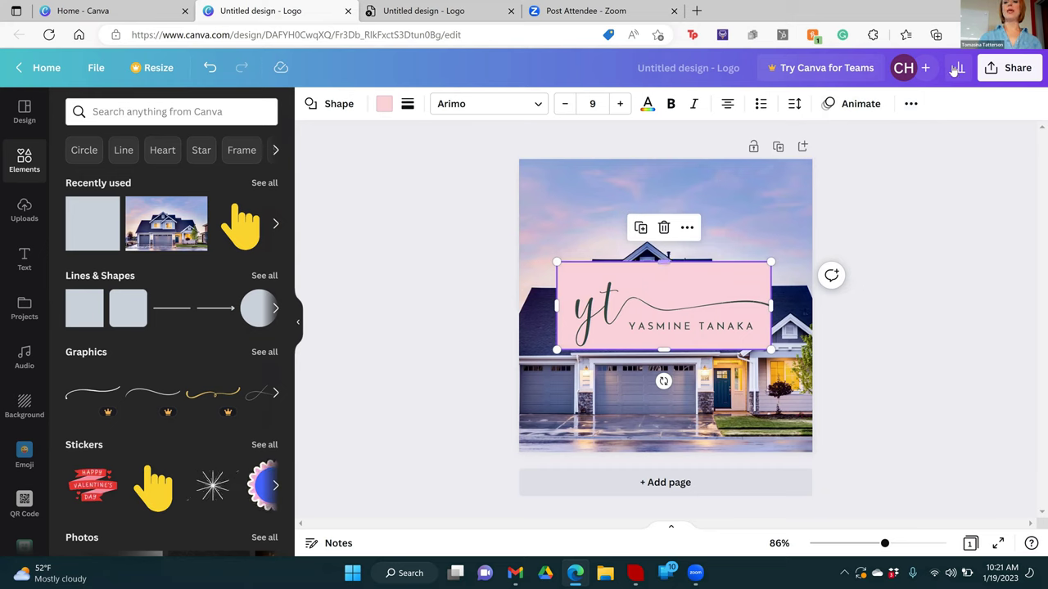
pyautogui.click(778, 171)
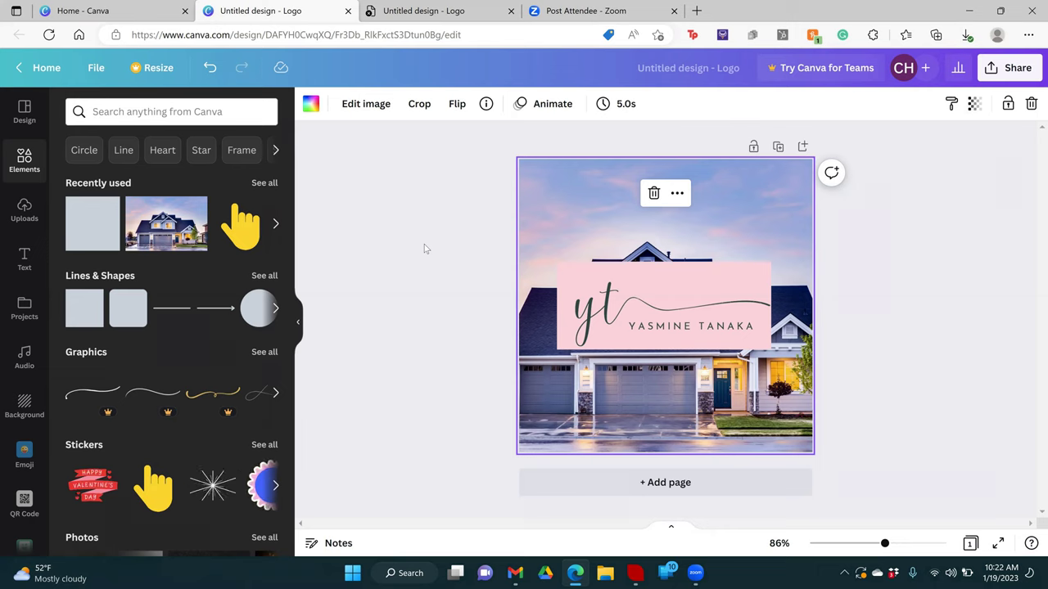
pyautogui.click(701, 276)
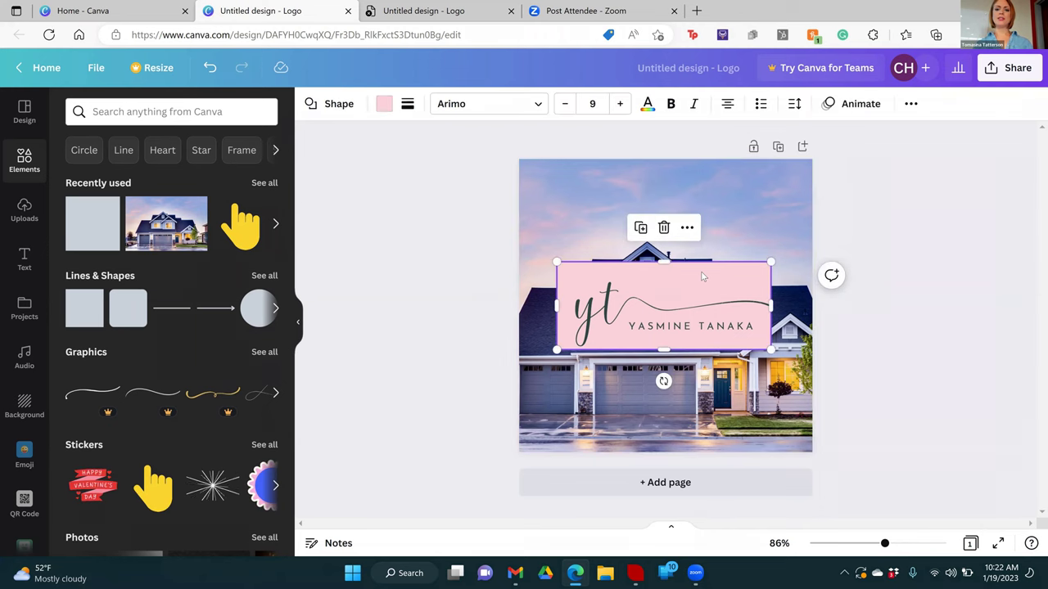
pyautogui.click(604, 304)
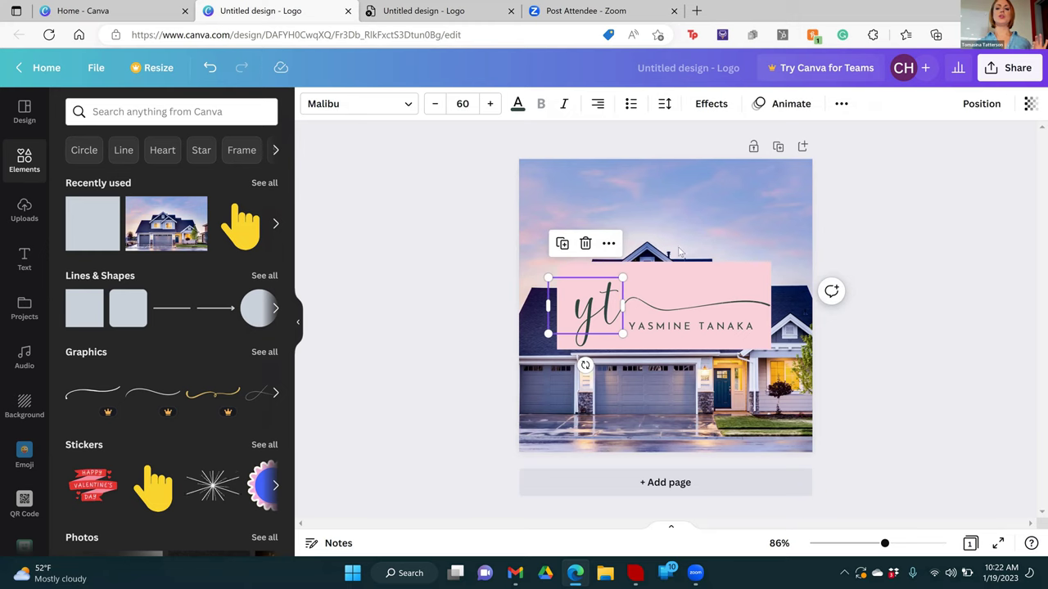
# Step: Use Position to align the pink rectangle to the top, then the middle, of the page
pyautogui.click(692, 279)
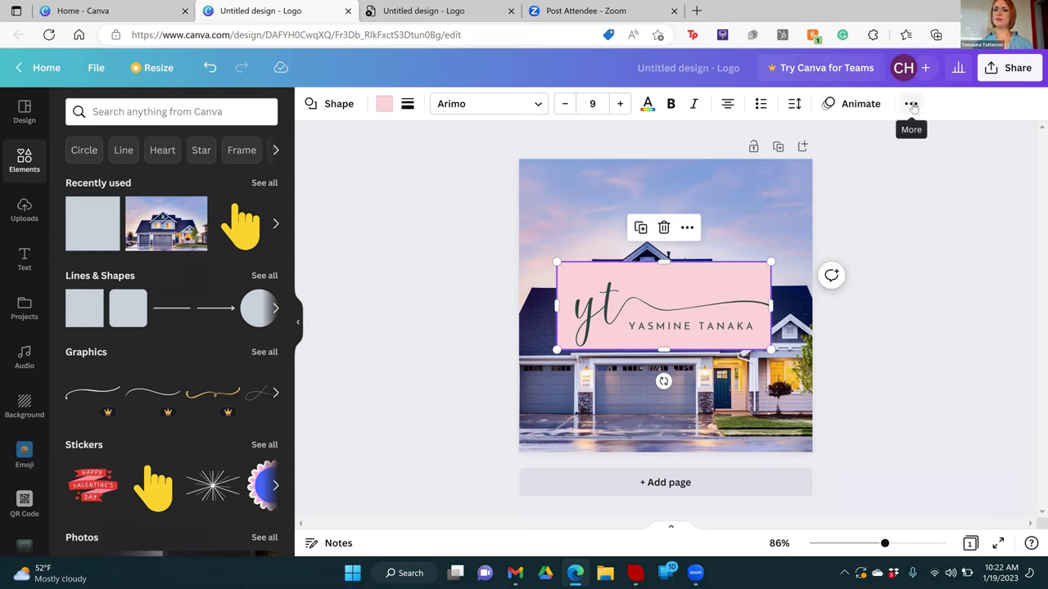
pyautogui.click(911, 104)
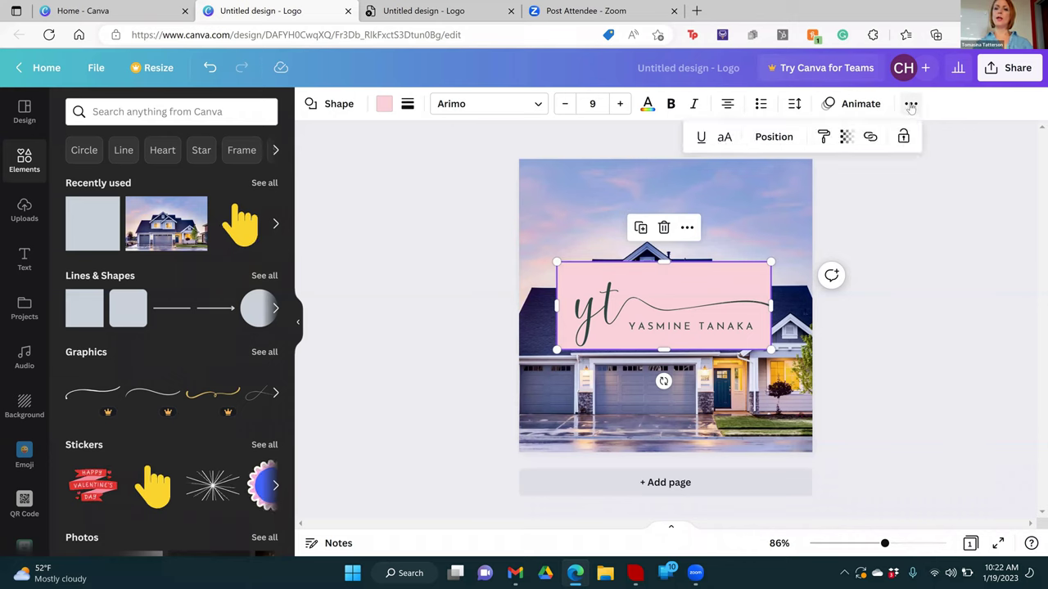
pyautogui.click(774, 138)
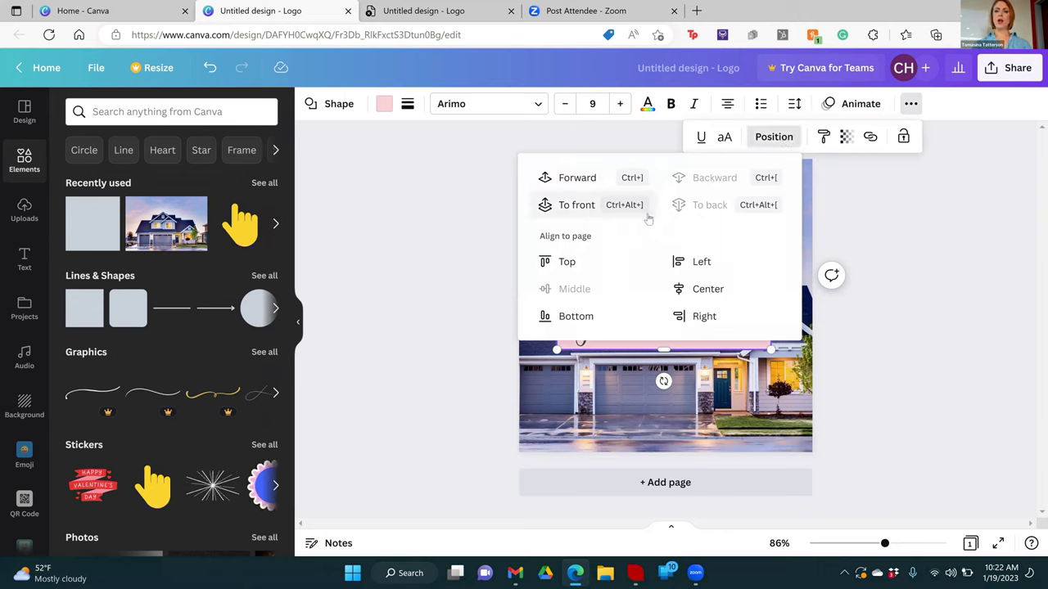
pyautogui.click(567, 262)
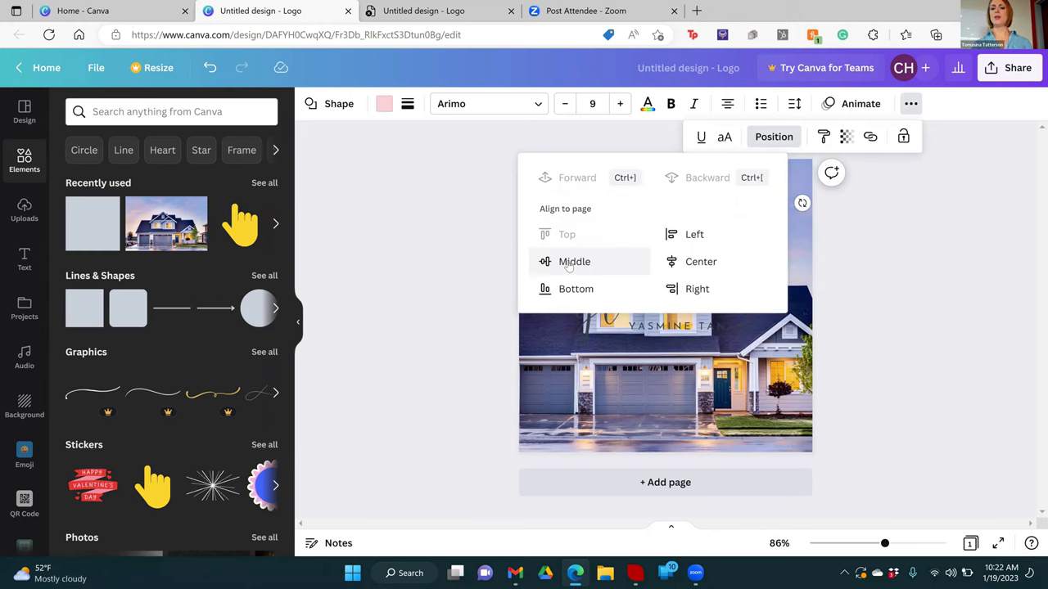
pyautogui.click(568, 264)
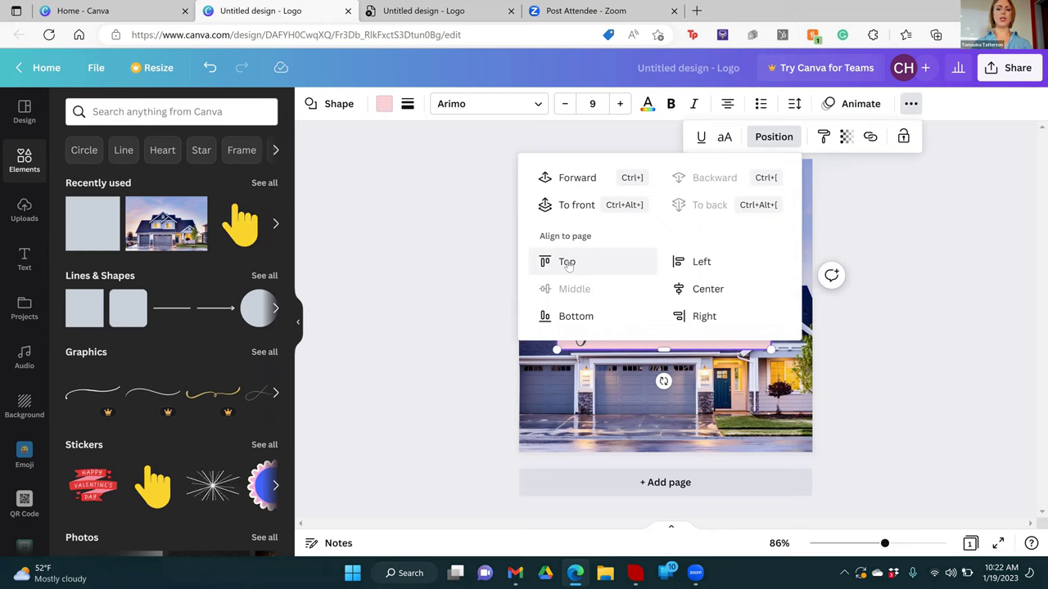
pyautogui.click(929, 406)
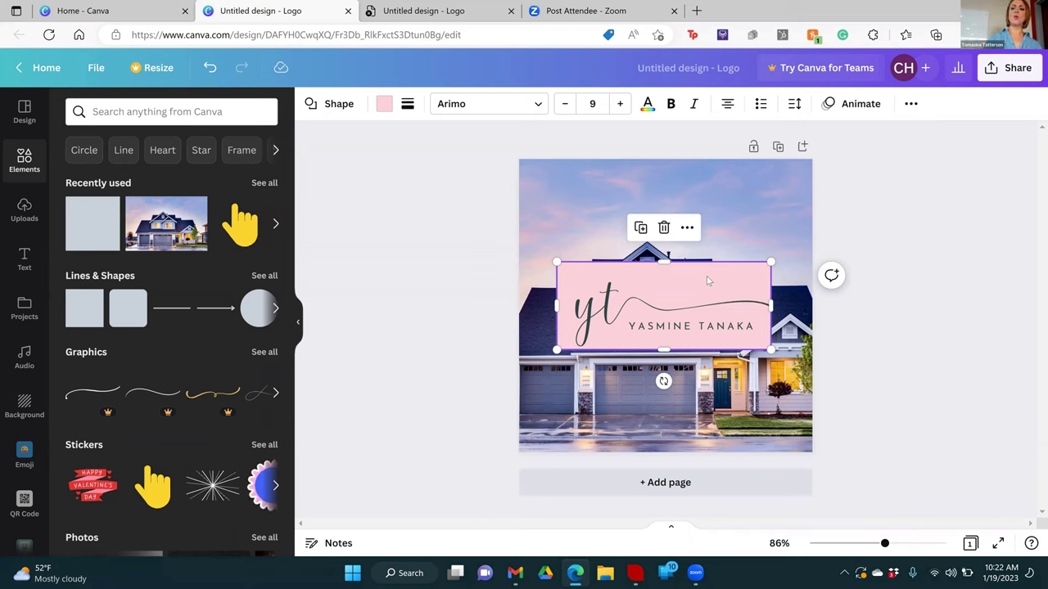
# Step: Nudge the pink rectangle along the guides until the yt monogram sits fully inside it
pyautogui.moveTo(706, 276)
pyautogui.mouseDown()
pyautogui.moveTo(709, 244)
pyautogui.moveTo(712, 280)
pyautogui.moveTo(719, 228)
pyautogui.moveTo(747, 204)
pyautogui.moveTo(734, 199)
pyautogui.moveTo(727, 211)
pyautogui.moveTo(710, 279)
pyautogui.mouseUp()
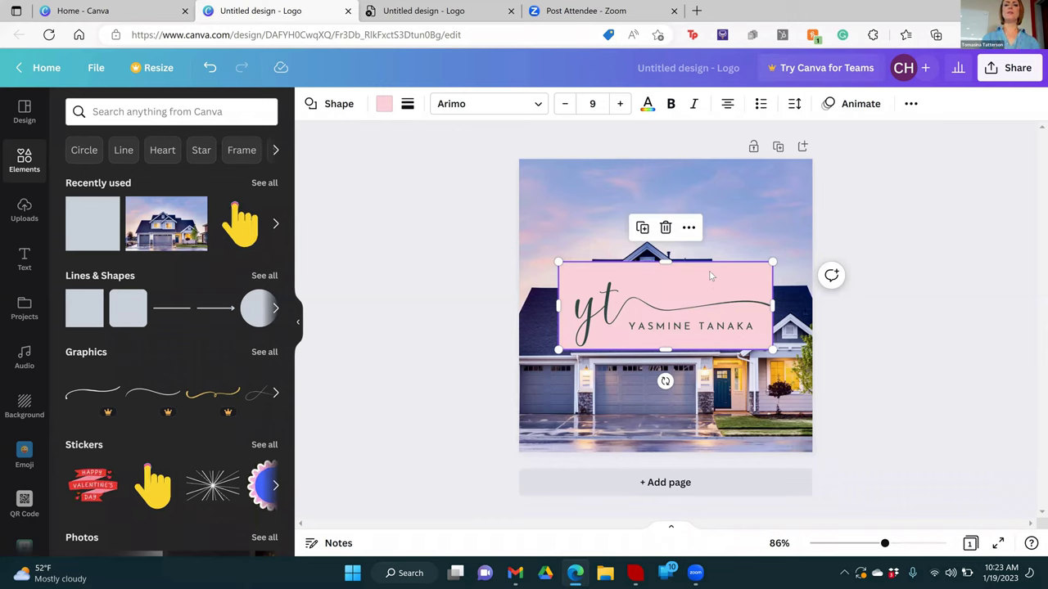
pyautogui.moveTo(720, 248); pyautogui.dragTo(720, 249)
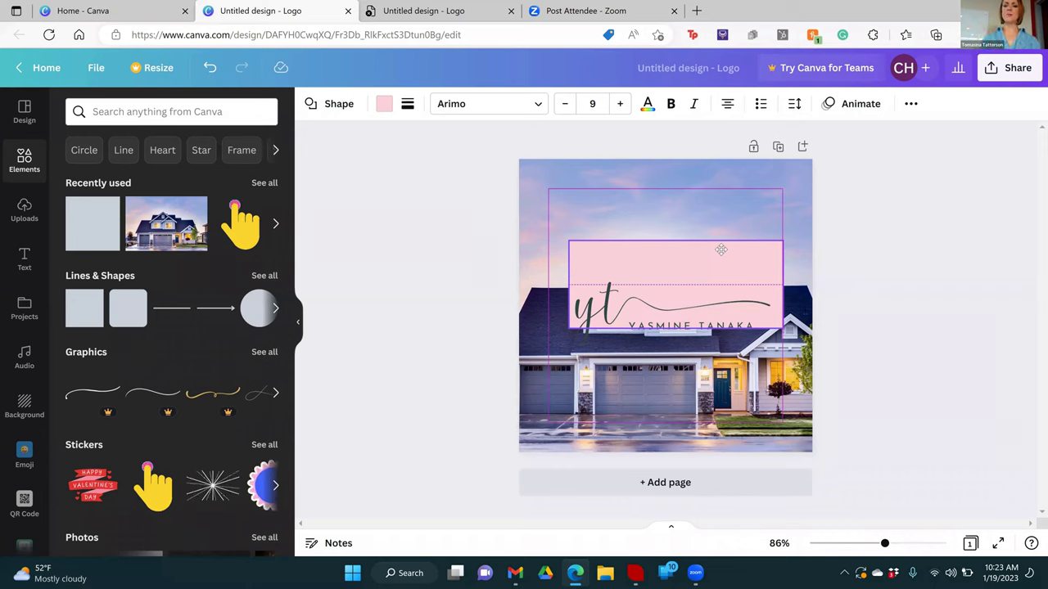
pyautogui.moveTo(711, 254)
pyautogui.mouseDown()
pyautogui.moveTo(719, 275)
pyautogui.moveTo(728, 255)
pyautogui.moveTo(717, 253)
pyautogui.mouseUp()
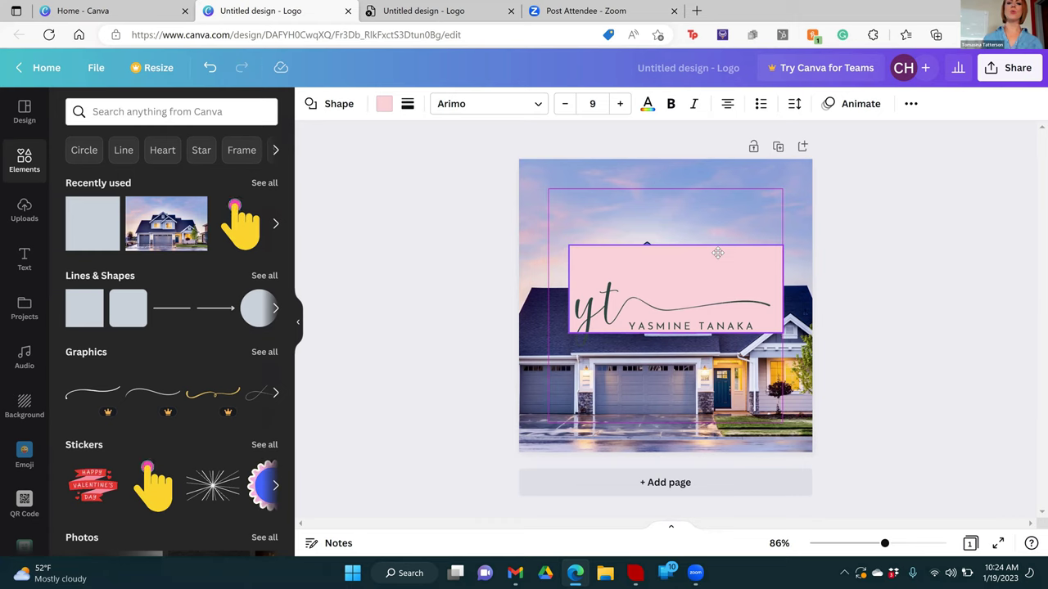
# Step: Reposition the pink rectangle, undo its widening, and centre it behind the yt YASMINE TANAKA logo
pyautogui.moveTo(717, 253); pyautogui.dragTo(717, 201)
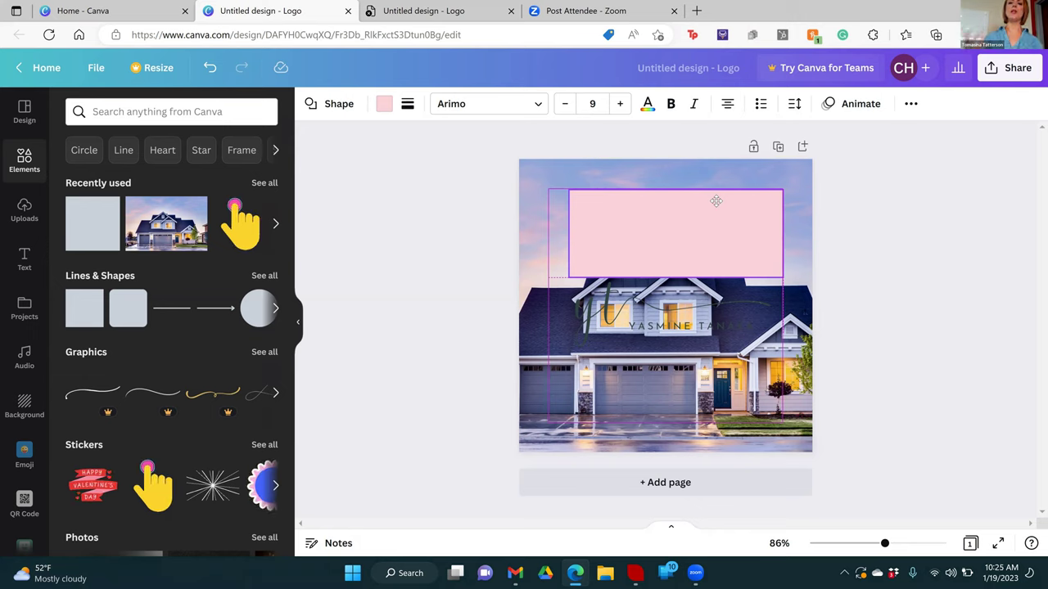
pyautogui.moveTo(716, 201); pyautogui.dragTo(675, 253)
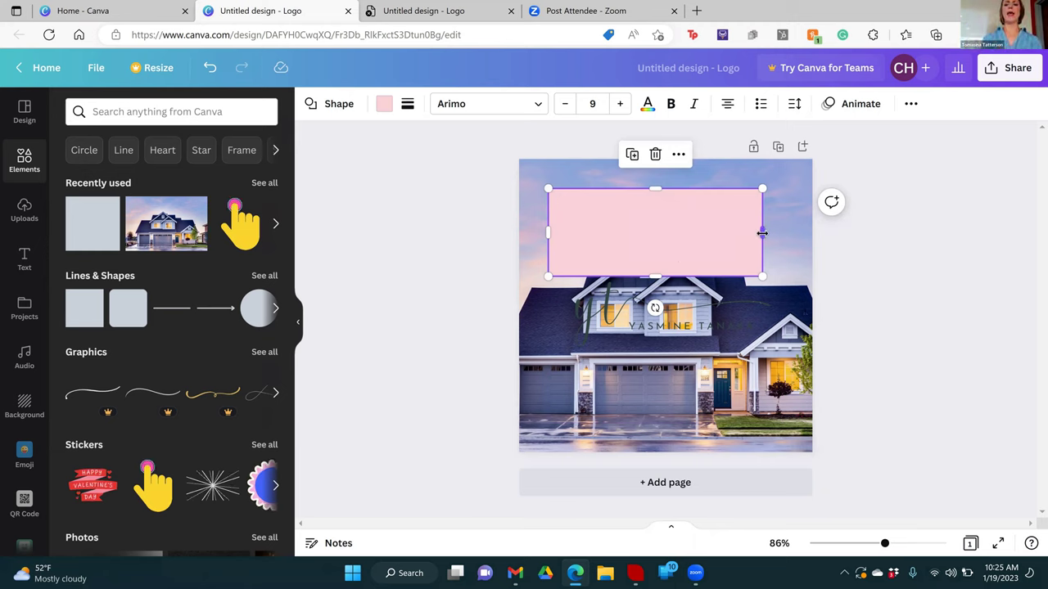
pyautogui.moveTo(762, 232); pyautogui.dragTo(782, 238)
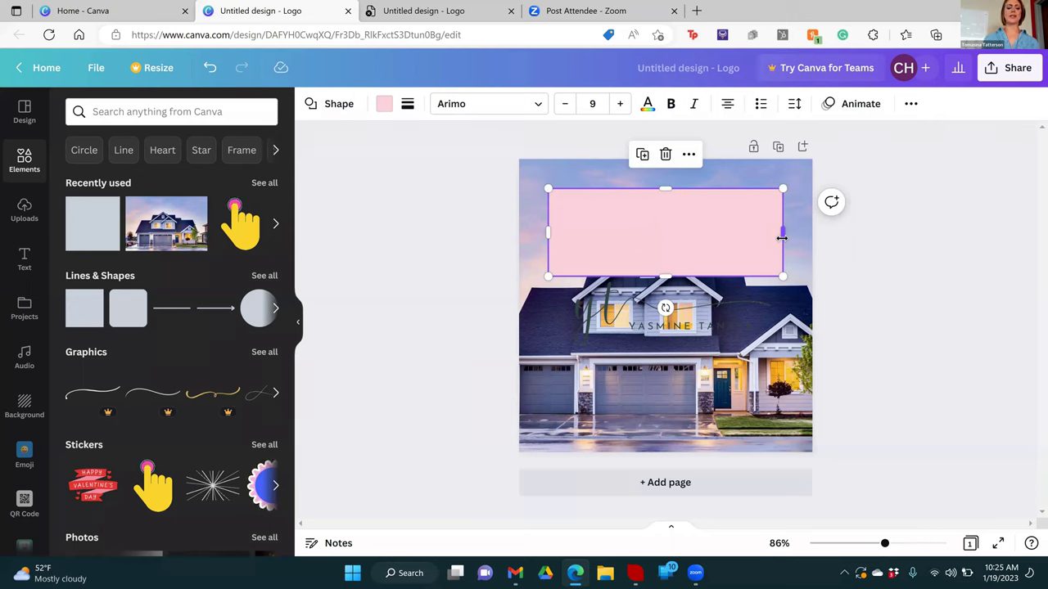
pyautogui.hotkey('ctrl', 'z')
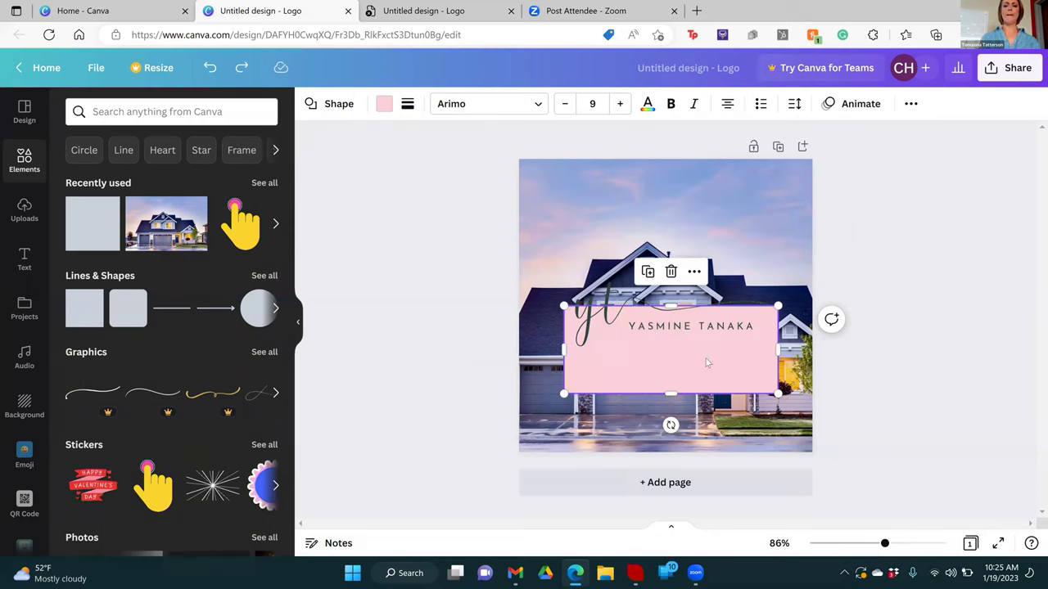
pyautogui.moveTo(700, 344); pyautogui.dragTo(699, 312)
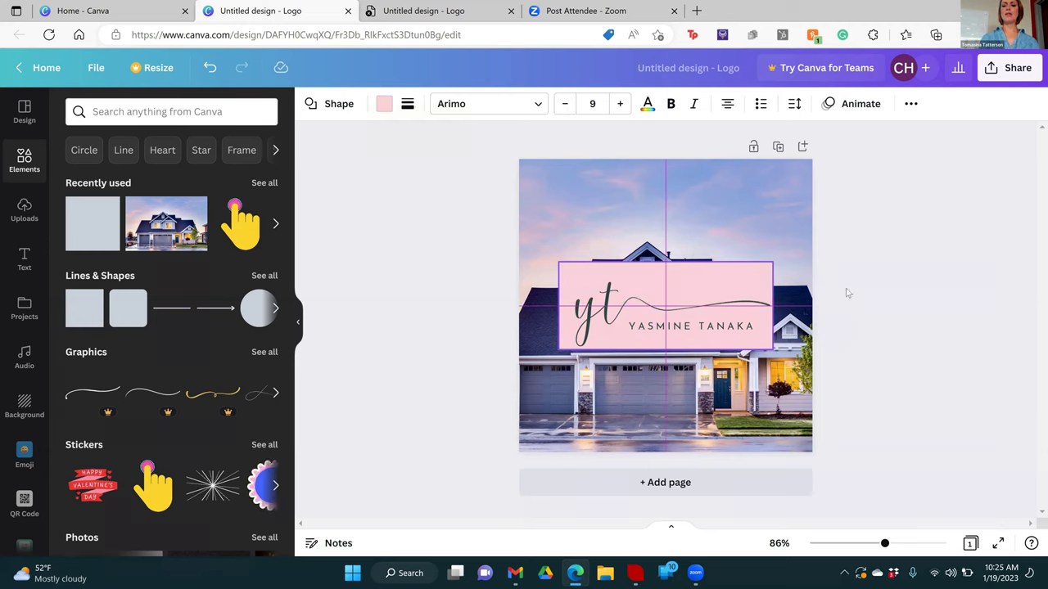
pyautogui.click(911, 338)
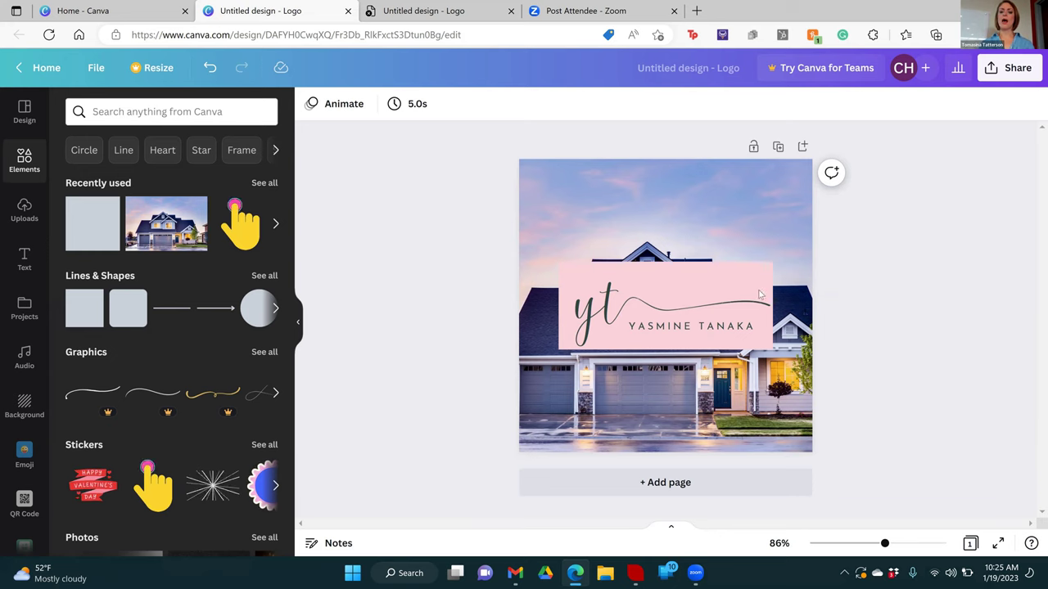
pyautogui.click(722, 281)
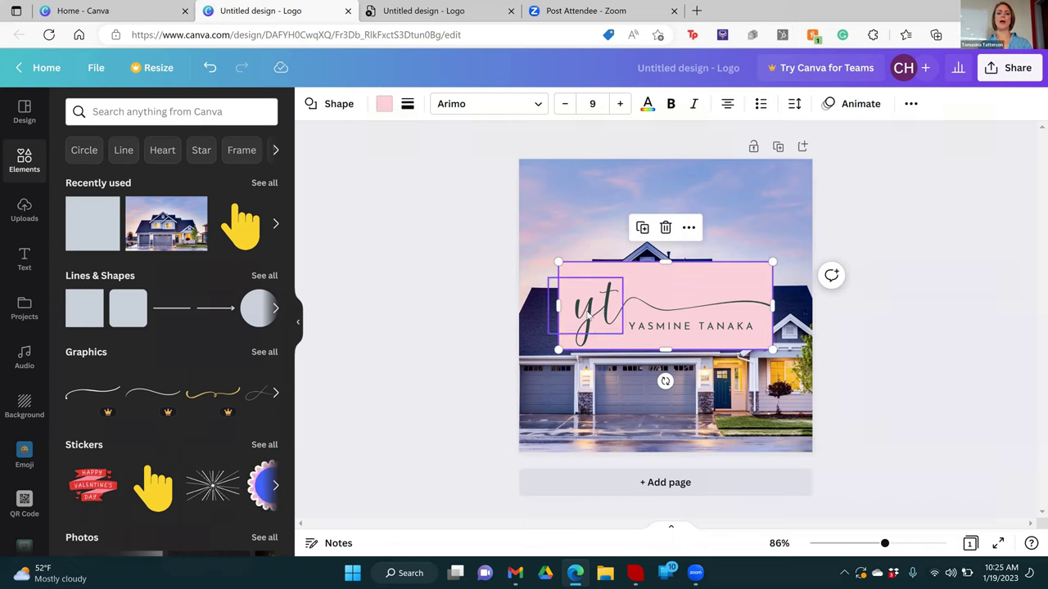
pyautogui.click(691, 280)
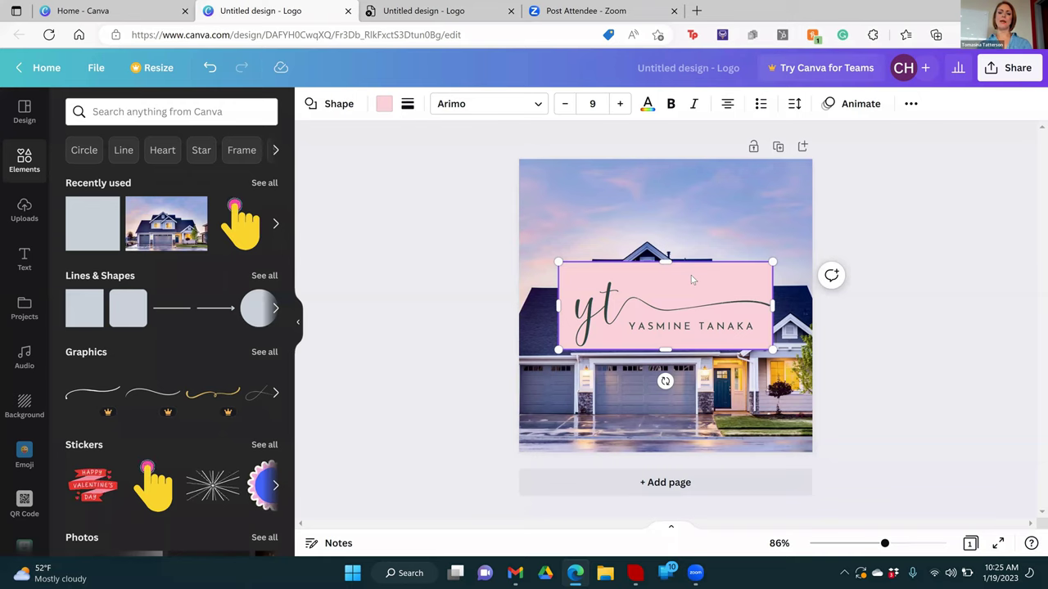
pyautogui.click(675, 272)
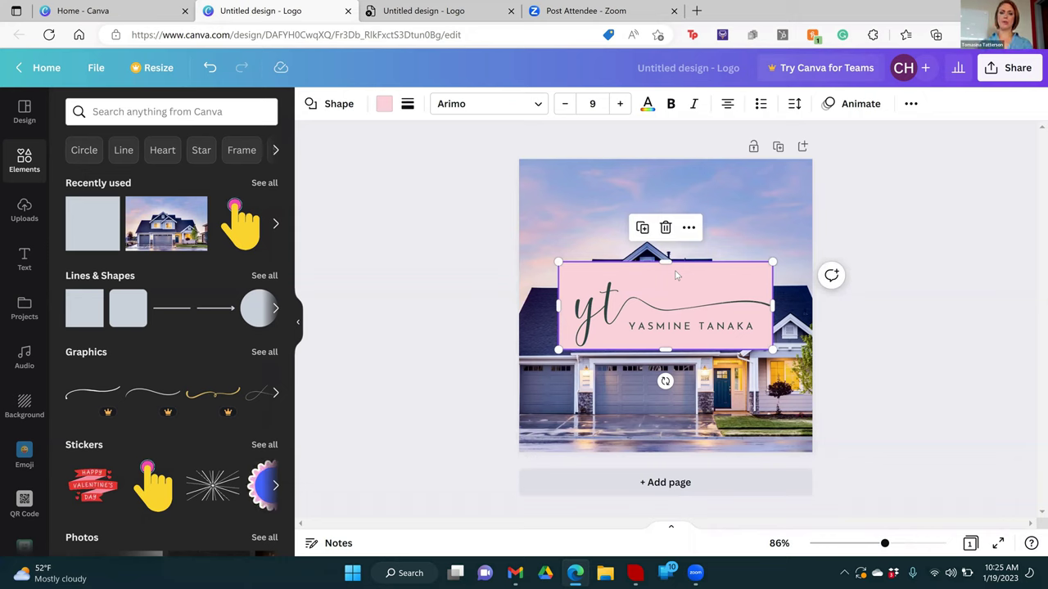
pyautogui.press('Escape')
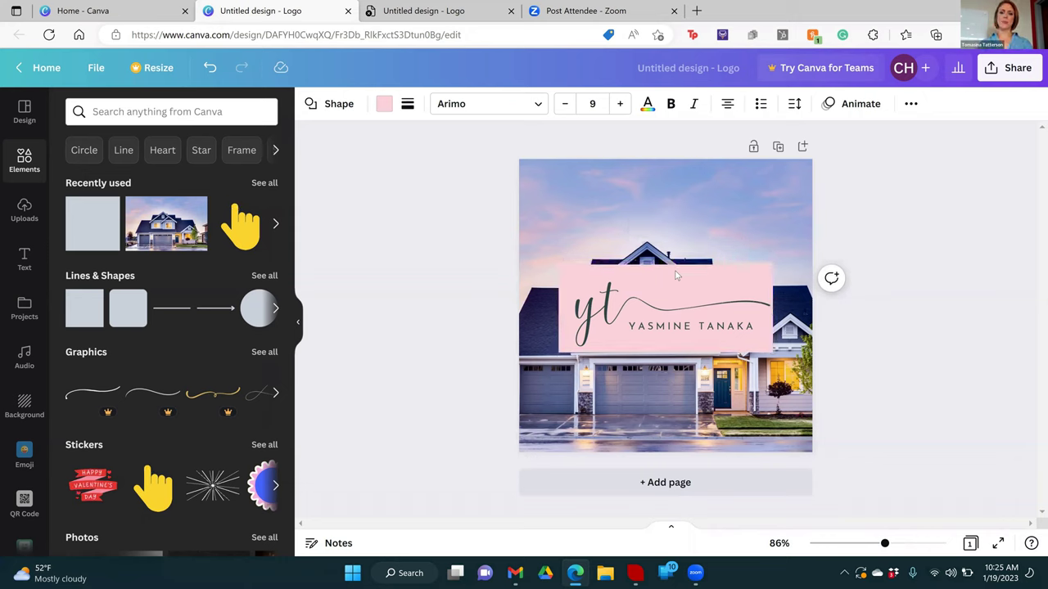
pyautogui.click(676, 276)
pyautogui.press('Escape')
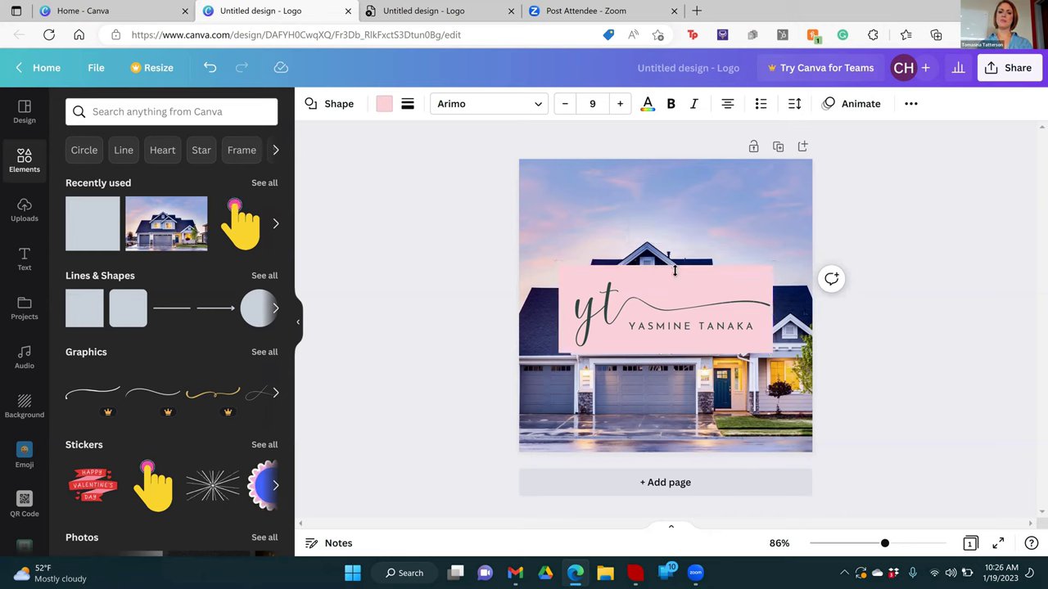
pyautogui.click(674, 270)
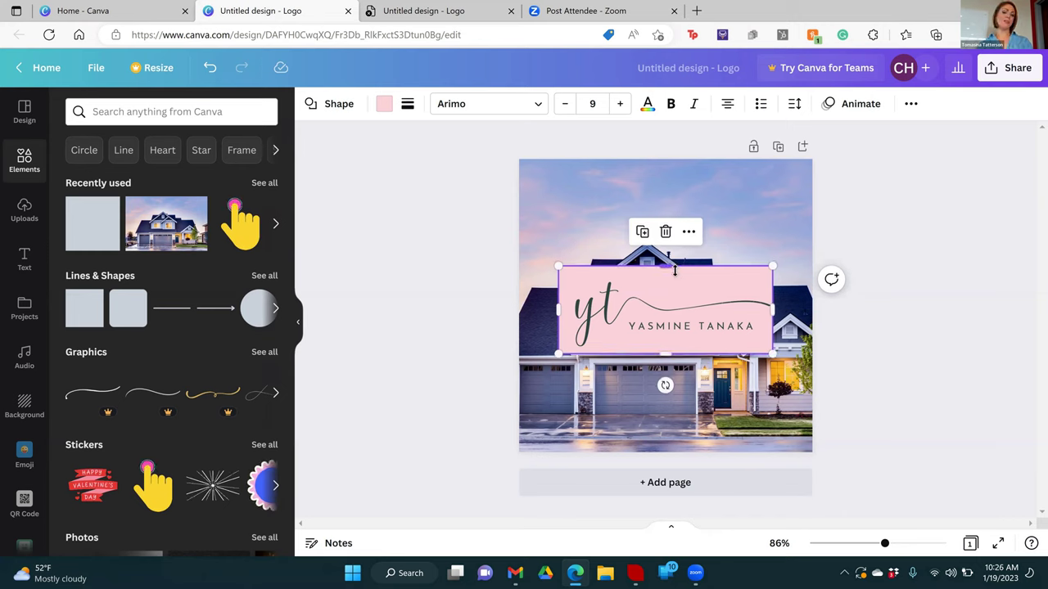
pyautogui.click(917, 235)
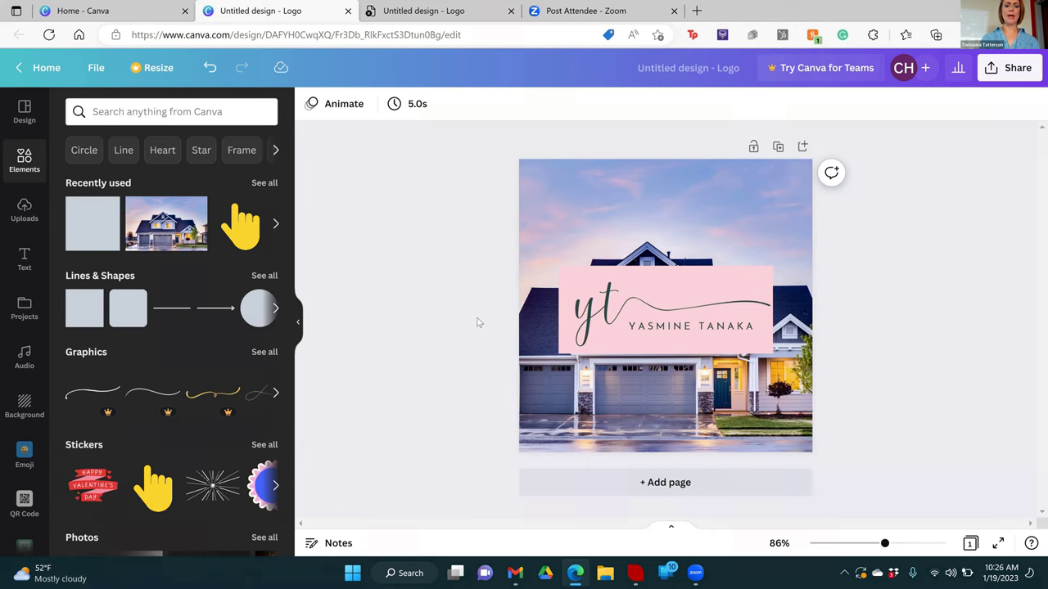
# Step: Marquee-select all the logo pieces, enlarge them from the corner, and nudge them slightly up
pyautogui.moveTo(477, 318); pyautogui.dragTo(627, 313)
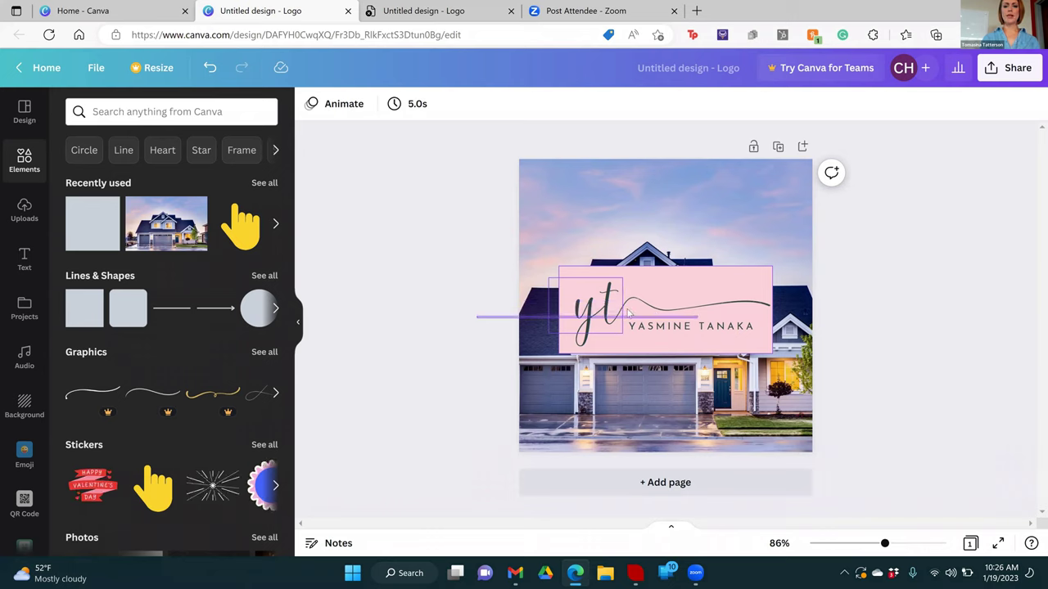
pyautogui.moveTo(423, 282); pyautogui.dragTo(419, 280)
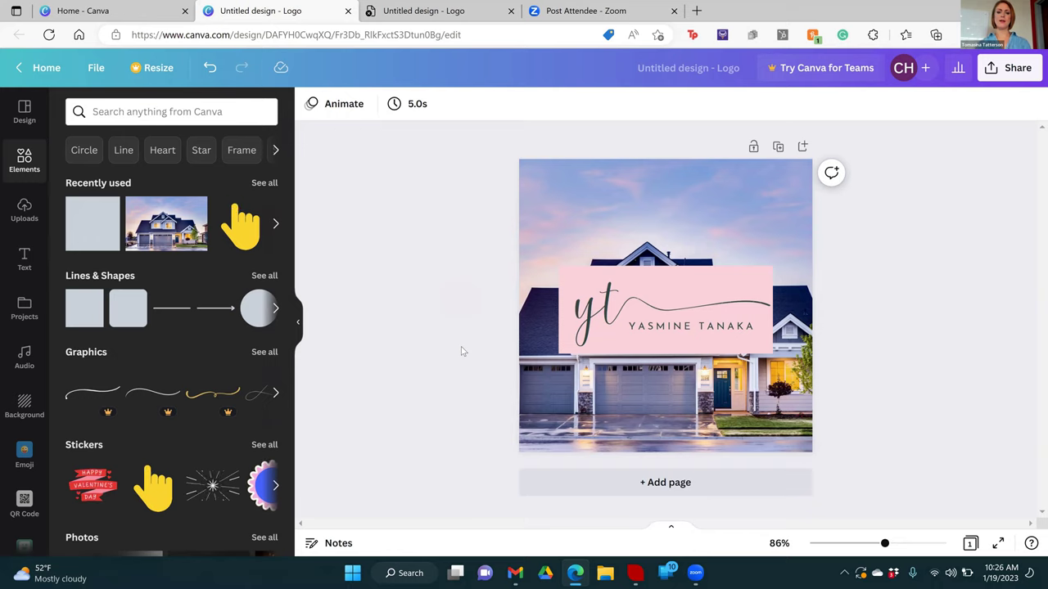
pyautogui.moveTo(478, 353); pyautogui.dragTo(612, 339)
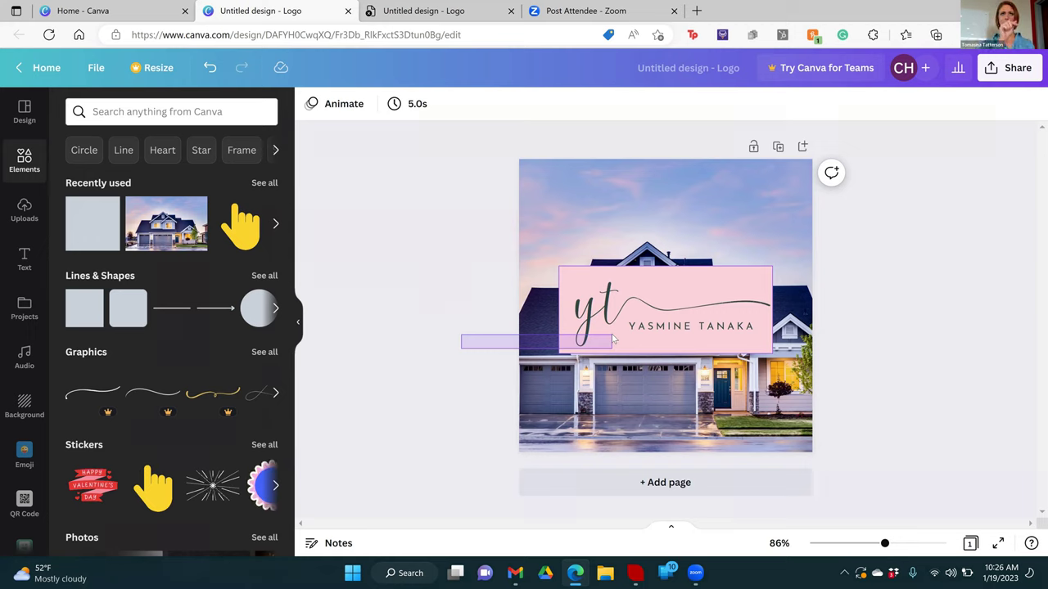
pyautogui.moveTo(613, 339); pyautogui.dragTo(728, 296)
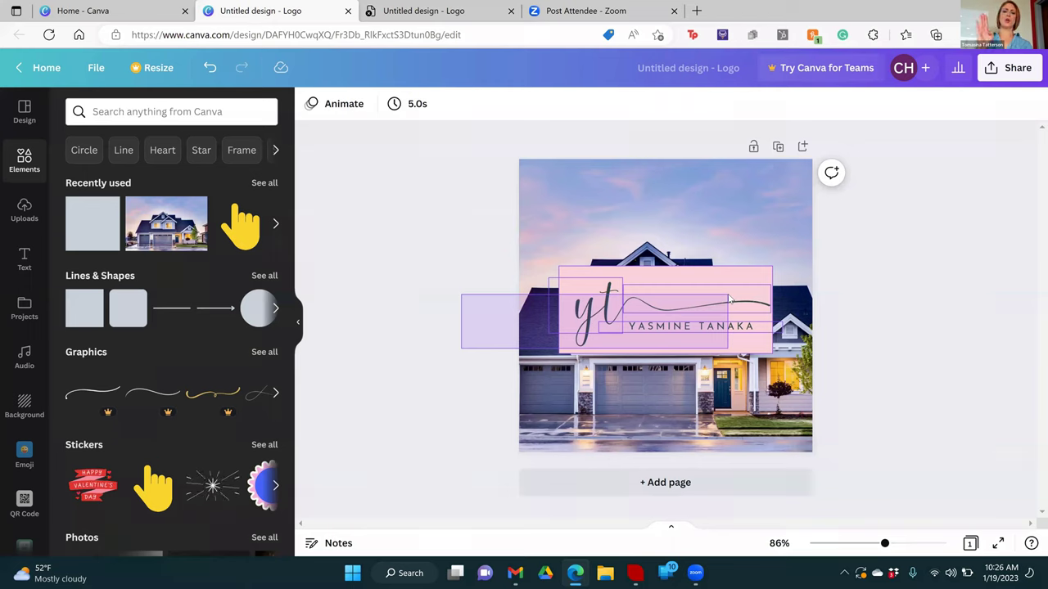
pyautogui.moveTo(461, 349); pyautogui.dragTo(729, 299)
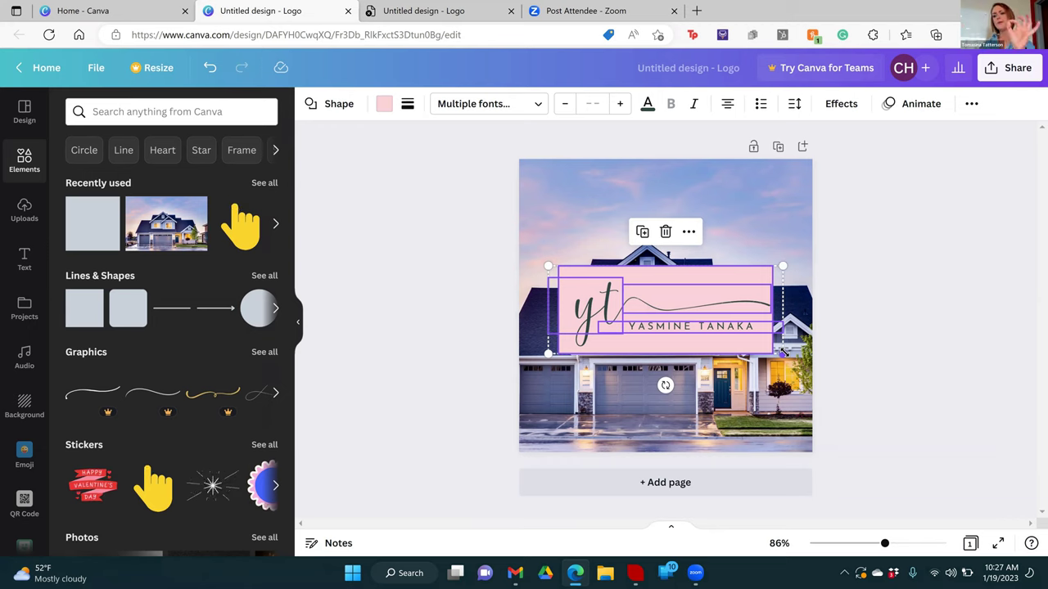
pyautogui.moveTo(783, 352)
pyautogui.mouseDown()
pyautogui.moveTo(823, 385)
pyautogui.moveTo(832, 374)
pyautogui.moveTo(783, 354)
pyautogui.moveTo(782, 365)
pyautogui.mouseUp()
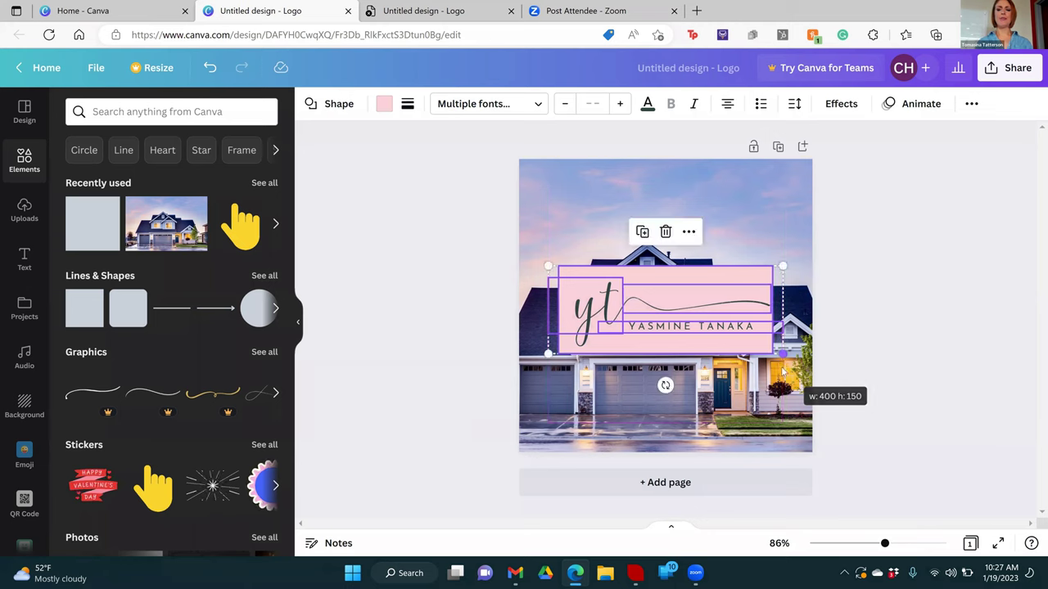
pyautogui.moveTo(702, 317); pyautogui.dragTo(701, 305)
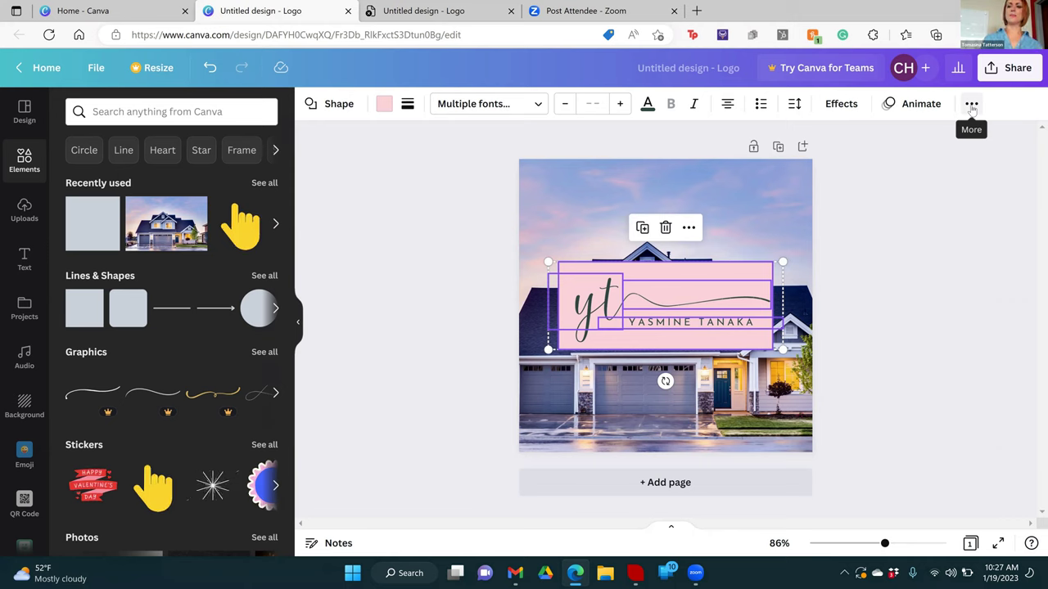
# Step: Group the selected logo pieces into a single group
pyautogui.click(971, 106)
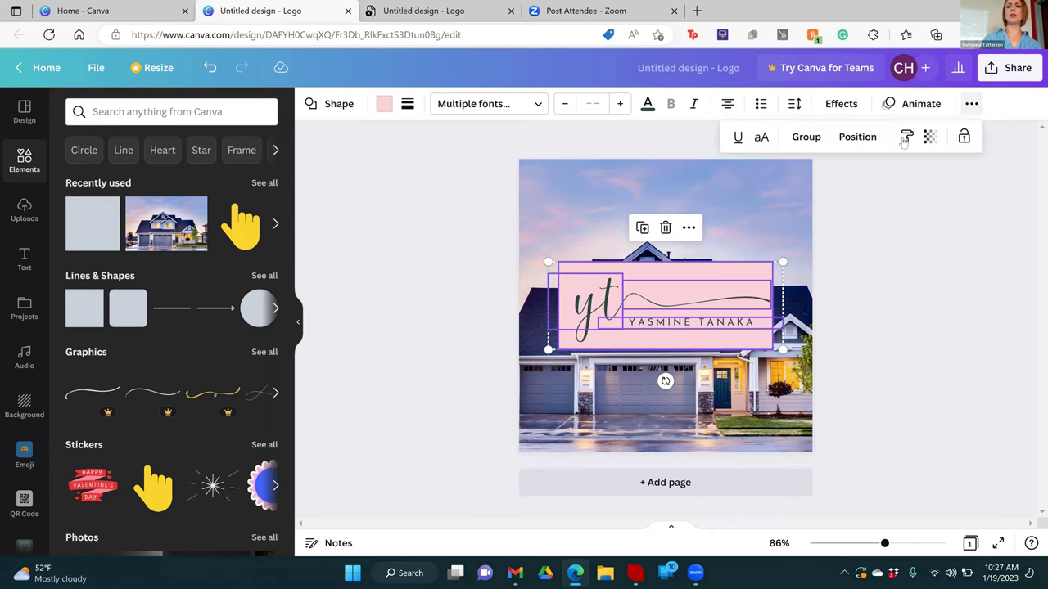
pyautogui.click(814, 139)
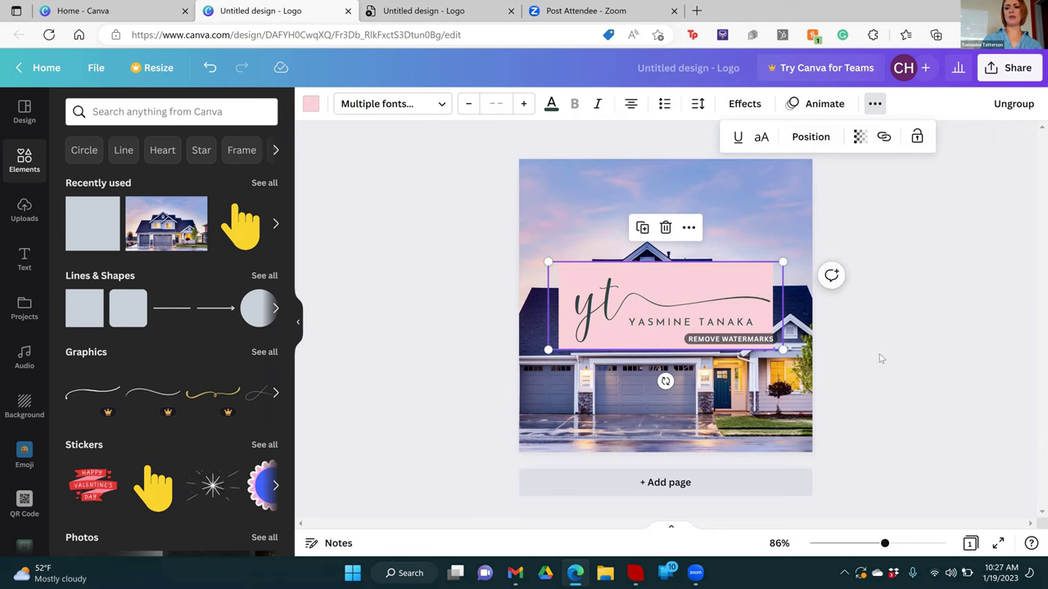
pyautogui.click(662, 307)
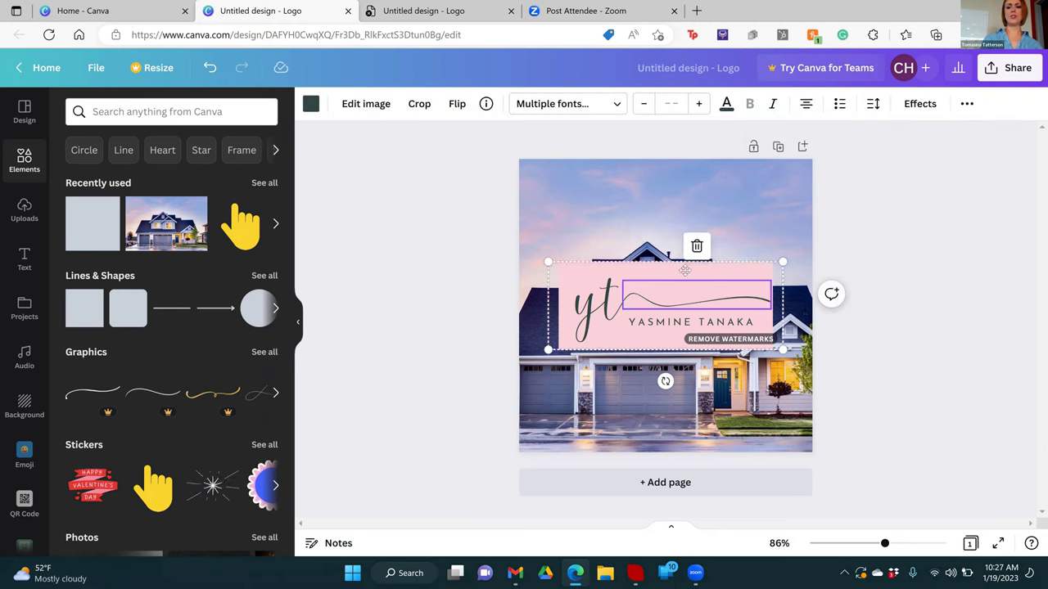
# Step: Move the logo group around, settle it centred on the house photo, and reselect it
pyautogui.moveTo(685, 270); pyautogui.dragTo(647, 330)
pyautogui.moveTo(608, 401); pyautogui.dragTo(667, 306)
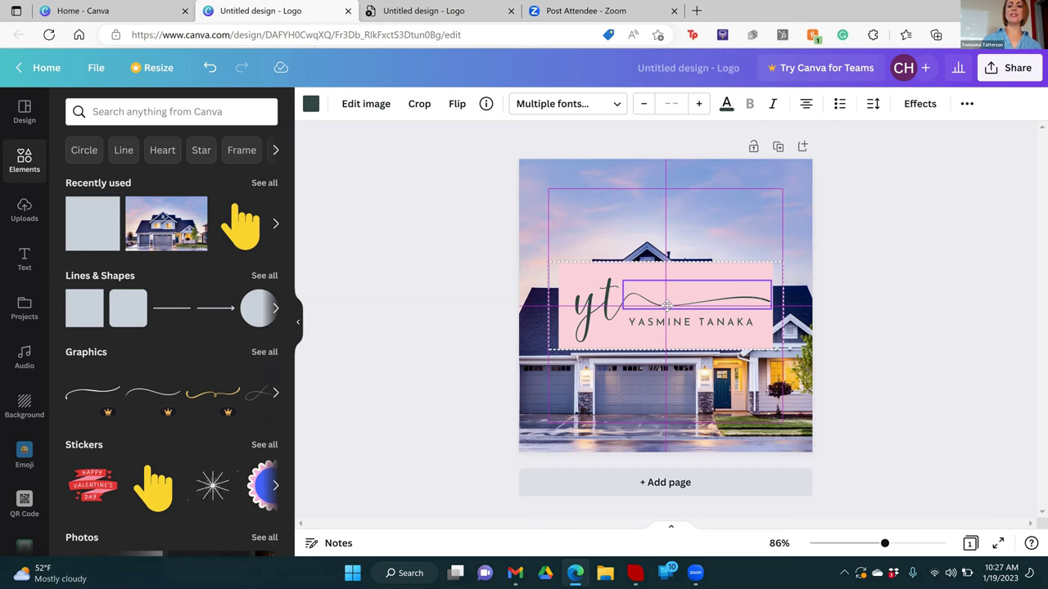
pyautogui.moveTo(692, 208); pyautogui.dragTo(671, 309)
pyautogui.click(897, 271)
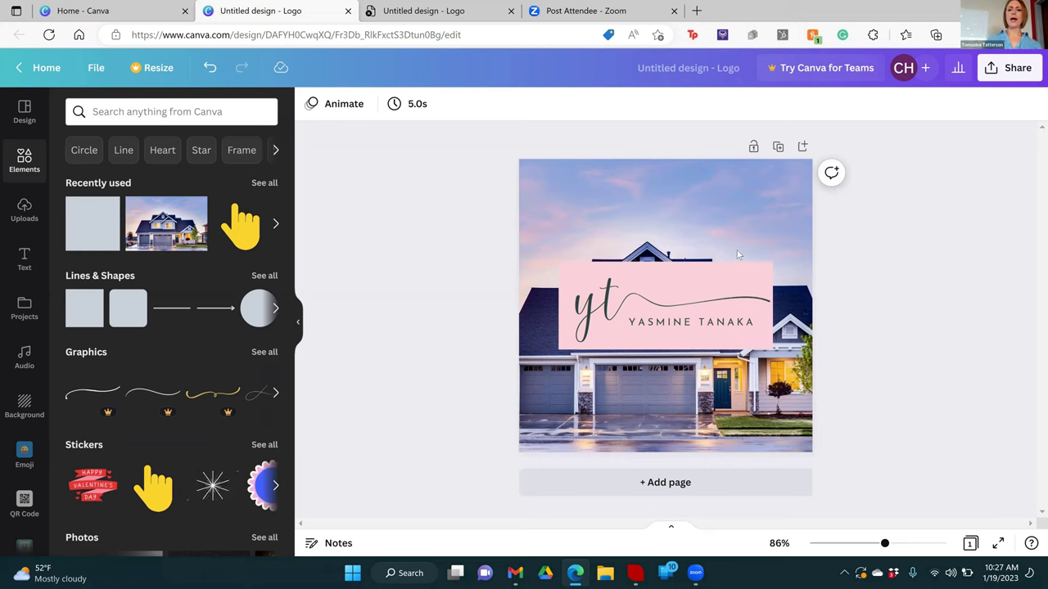
pyautogui.click(723, 278)
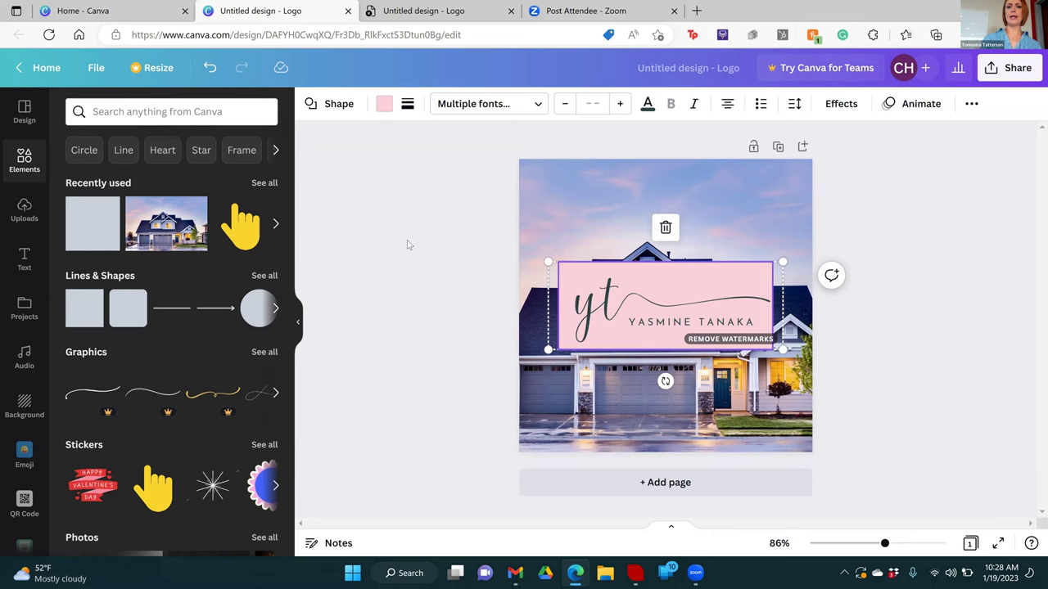
# Step: Ungroup the logo and select the pink rectangle on its own
pyautogui.click(970, 105)
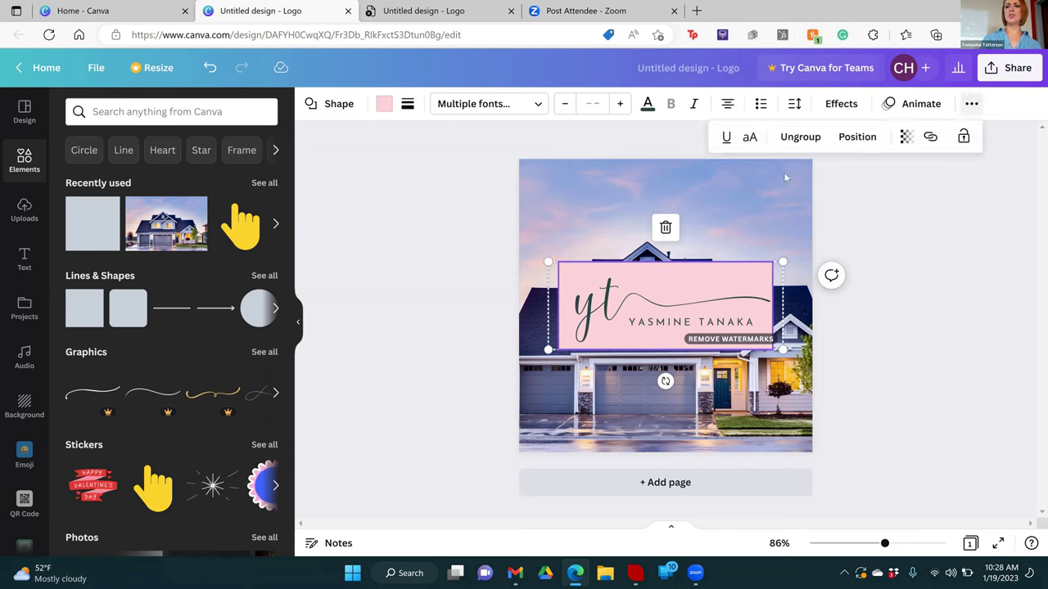
pyautogui.hotkey('ctrl', 'shift', 'g')
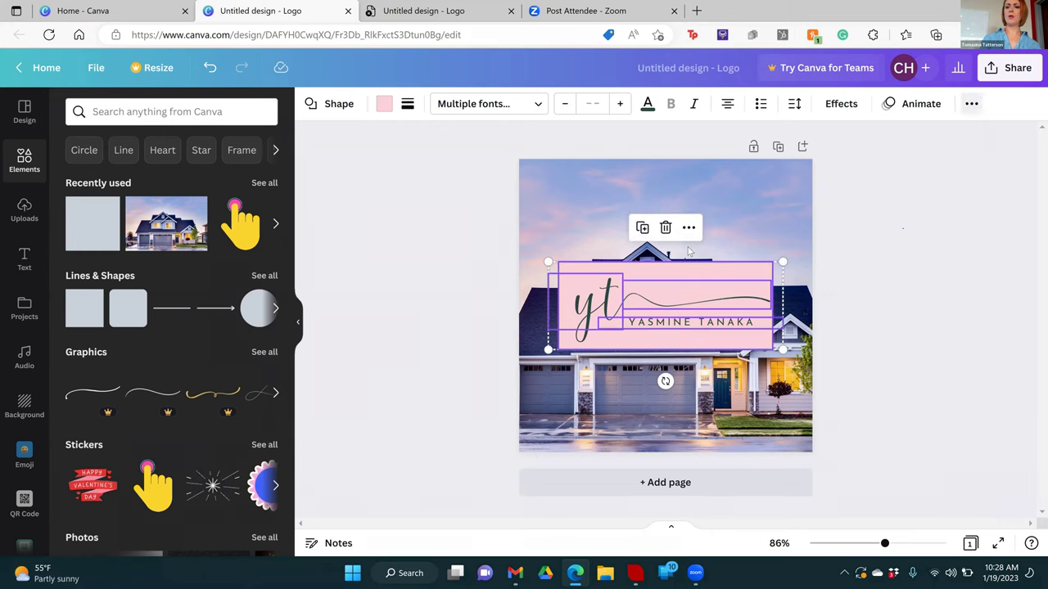
pyautogui.click(796, 240)
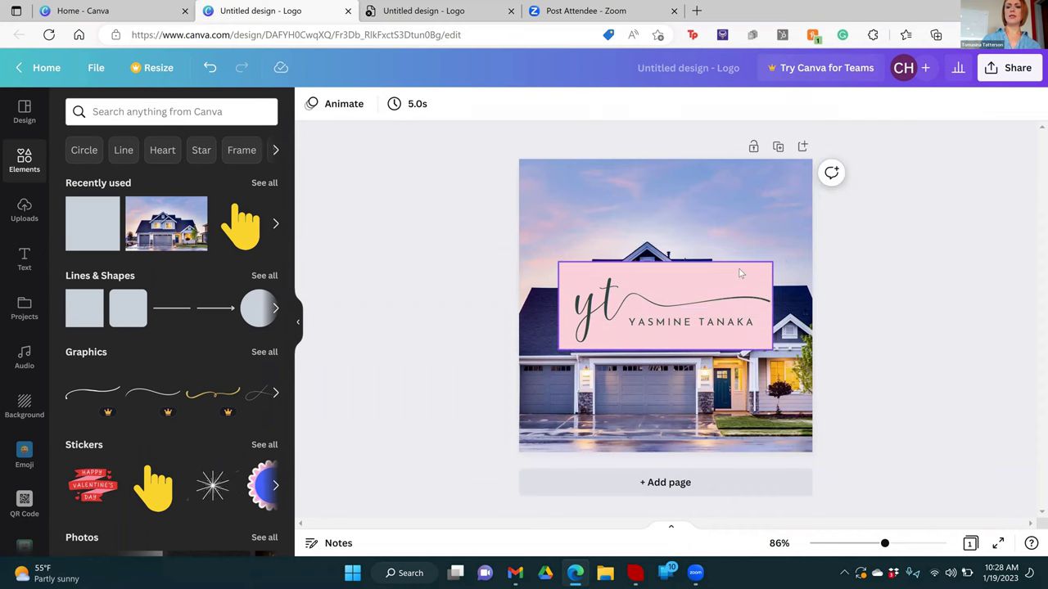
pyautogui.click(736, 335)
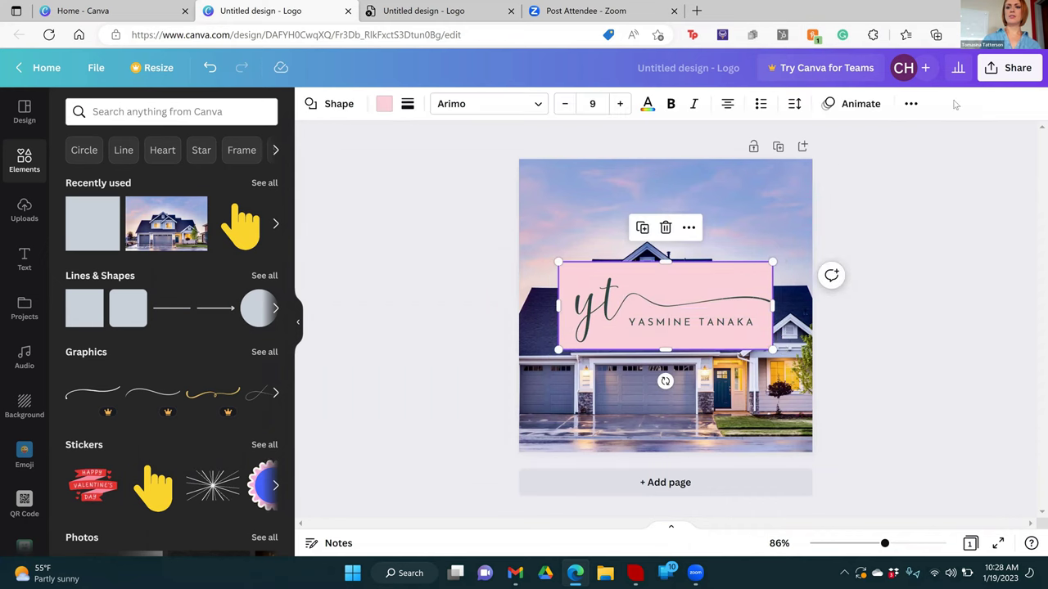
# Step: Set the pink rectangle's transparency to 84 so the house shows through, then deselect
pyautogui.click(906, 104)
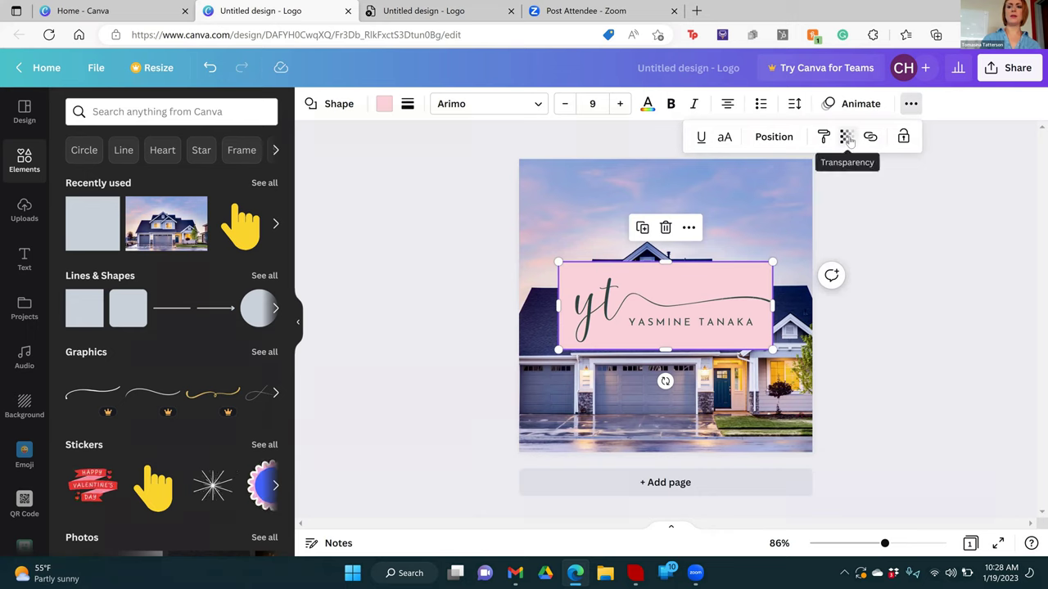
pyautogui.click(847, 137)
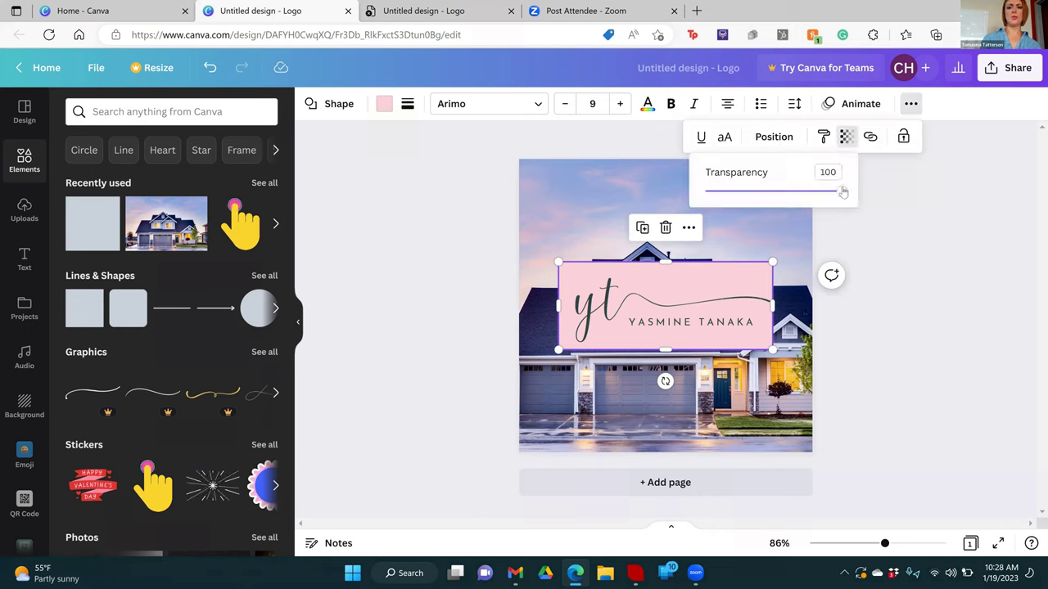
pyautogui.moveTo(841, 192); pyautogui.dragTo(824, 198)
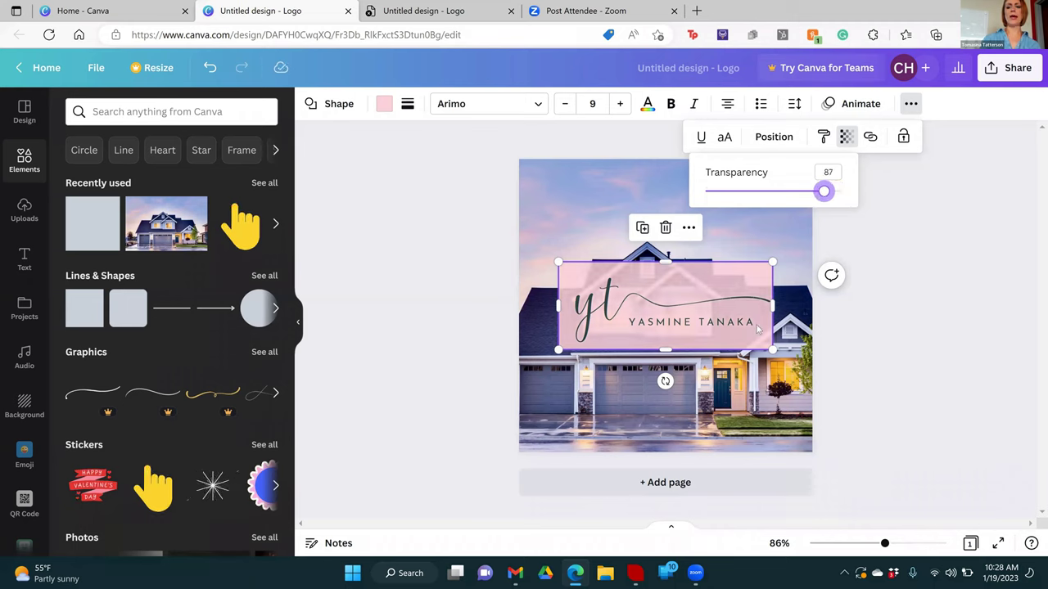
pyautogui.moveTo(823, 191); pyautogui.dragTo(824, 191)
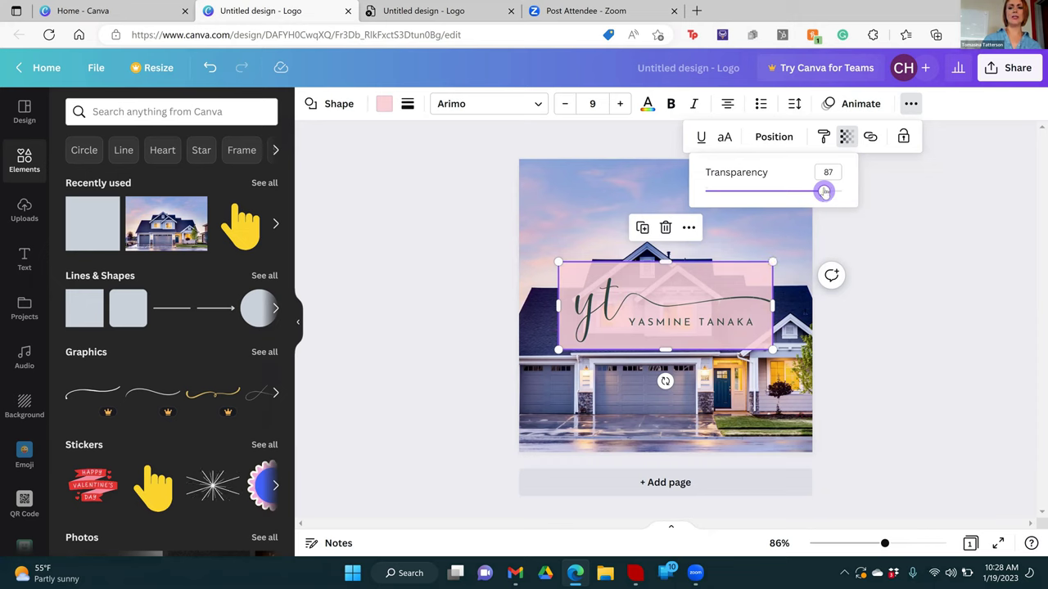
pyautogui.click(929, 271)
pyautogui.click(929, 270)
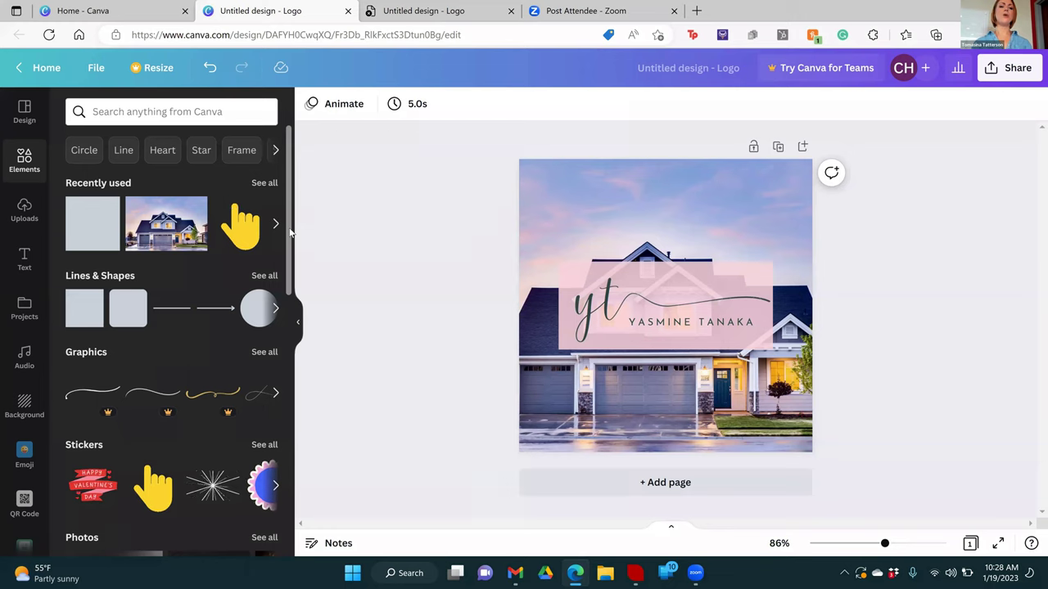
# Step: Add a second page and place the orange 6.0s video on it
pyautogui.scroll(-1, 290, 250)
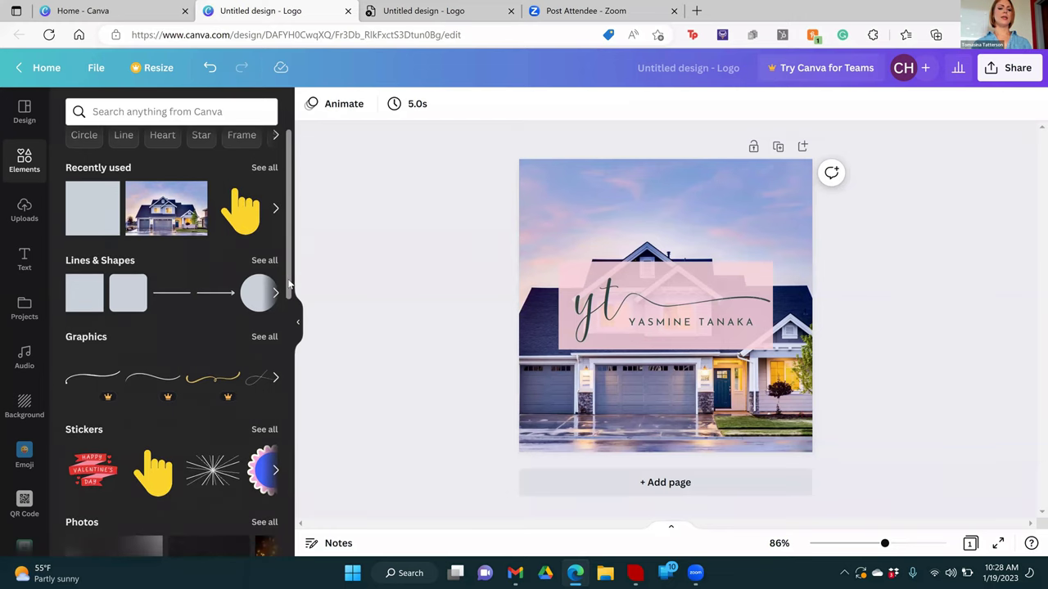
pyautogui.scroll(-3, 288, 283)
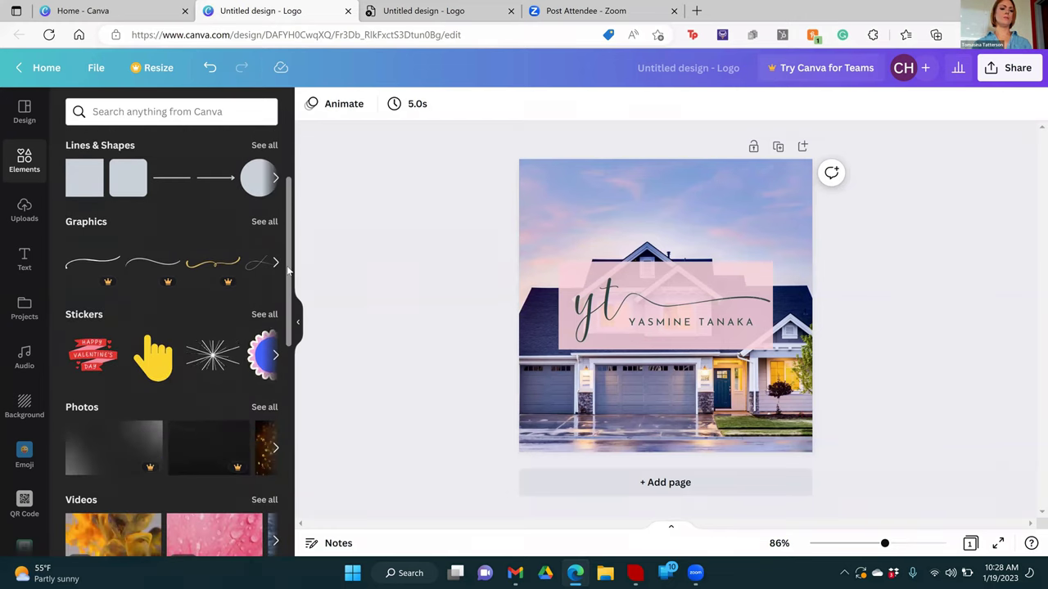
pyautogui.scroll(-1, 289, 279)
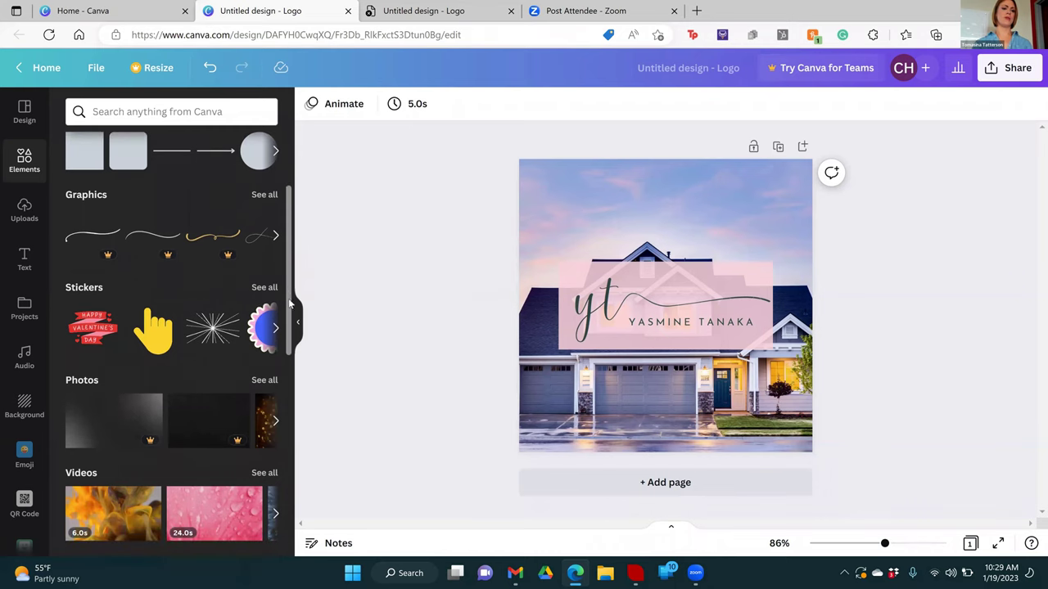
pyautogui.scroll(-2, 289, 303)
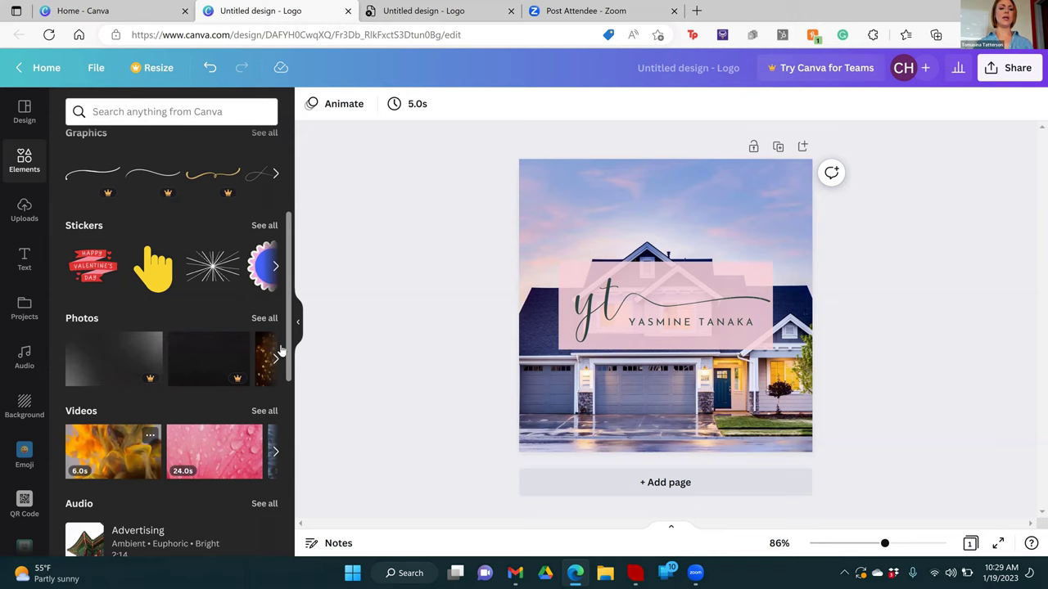
pyautogui.click(543, 488)
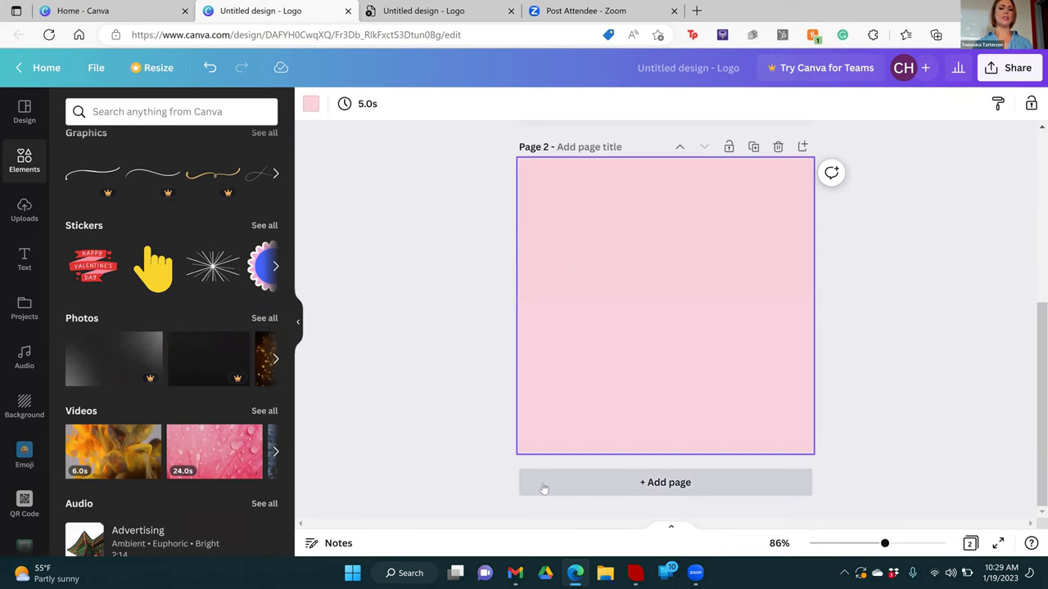
pyautogui.click(116, 442)
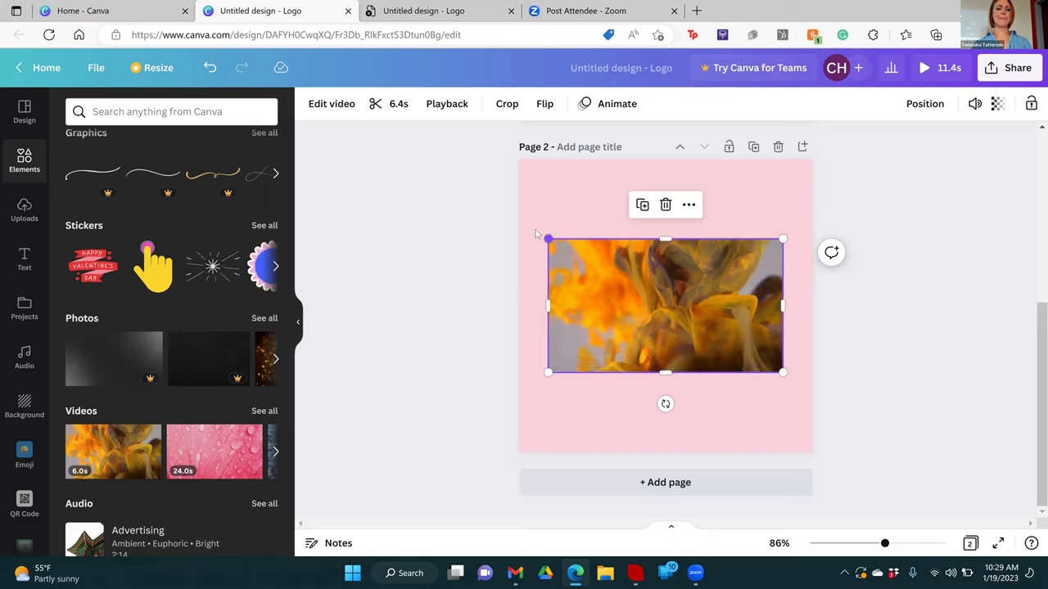
# Step: Stretch the orange video to all four edges of the square page, then deselect
pyautogui.moveTo(514, 195); pyautogui.dragTo(543, 204)
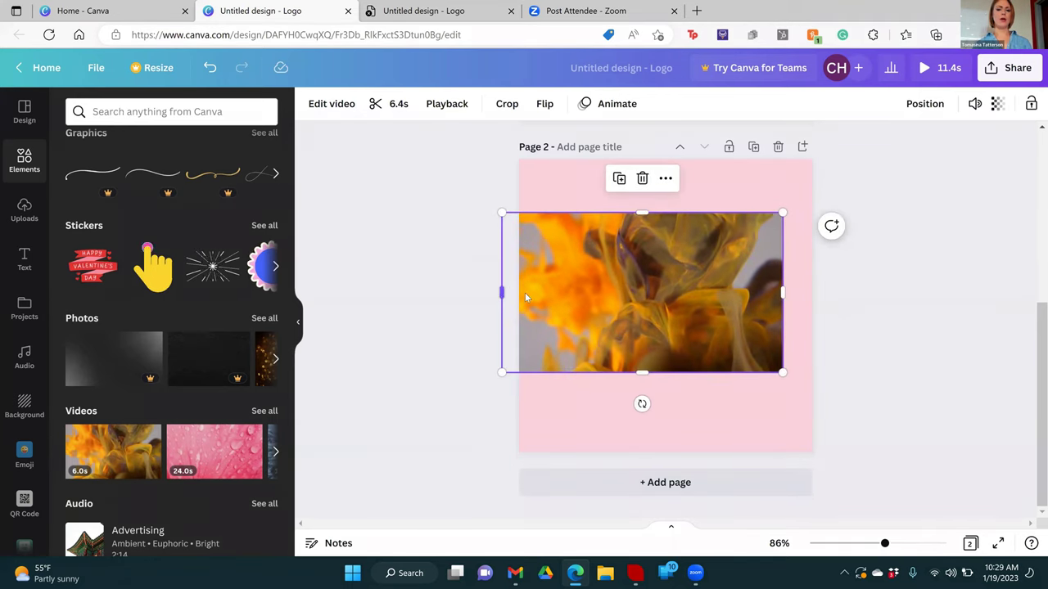
pyautogui.moveTo(502, 292); pyautogui.dragTo(523, 292)
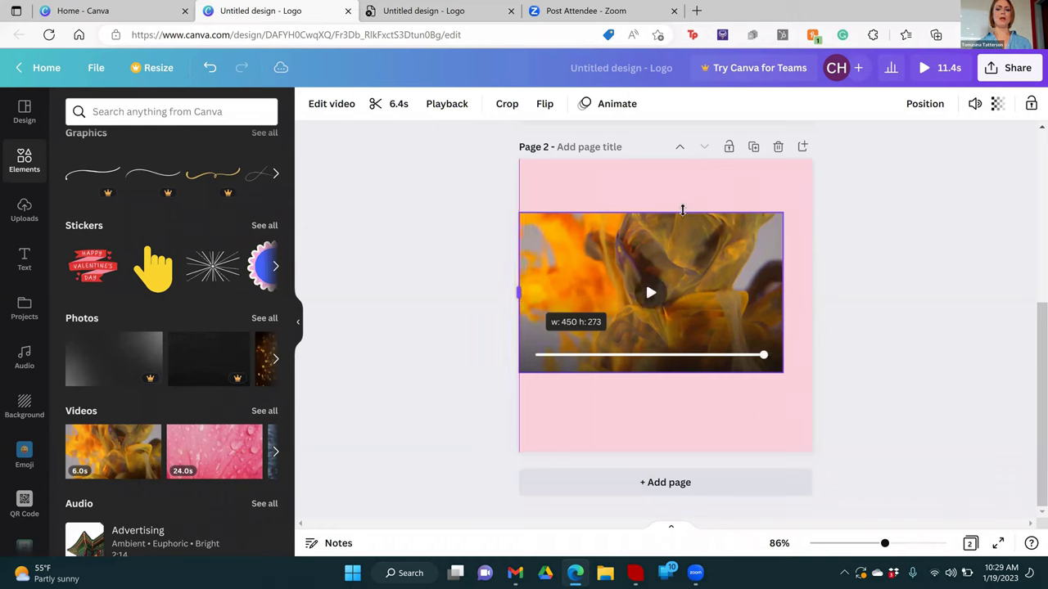
pyautogui.moveTo(655, 212); pyautogui.dragTo(652, 158)
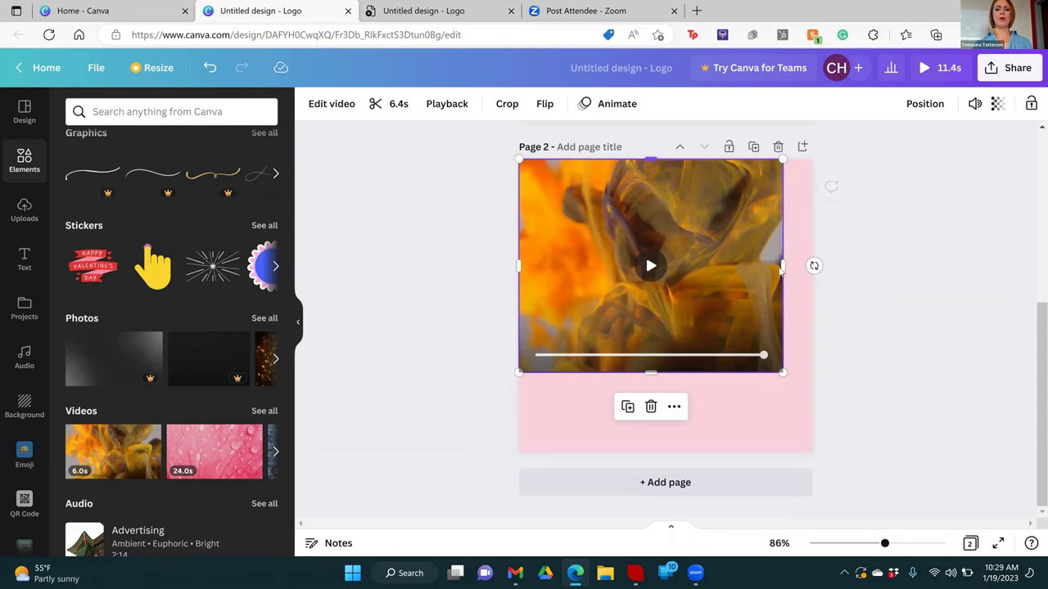
pyautogui.moveTo(817, 275); pyautogui.dragTo(856, 278)
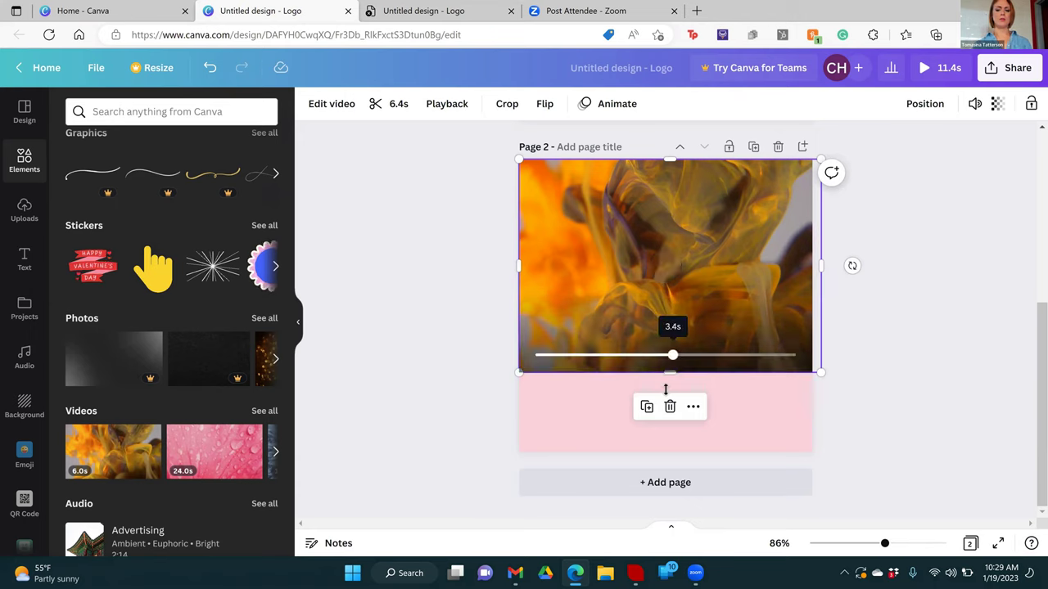
pyautogui.moveTo(670, 372); pyautogui.dragTo(670, 451)
pyautogui.moveTo(819, 308); pyautogui.dragTo(892, 258)
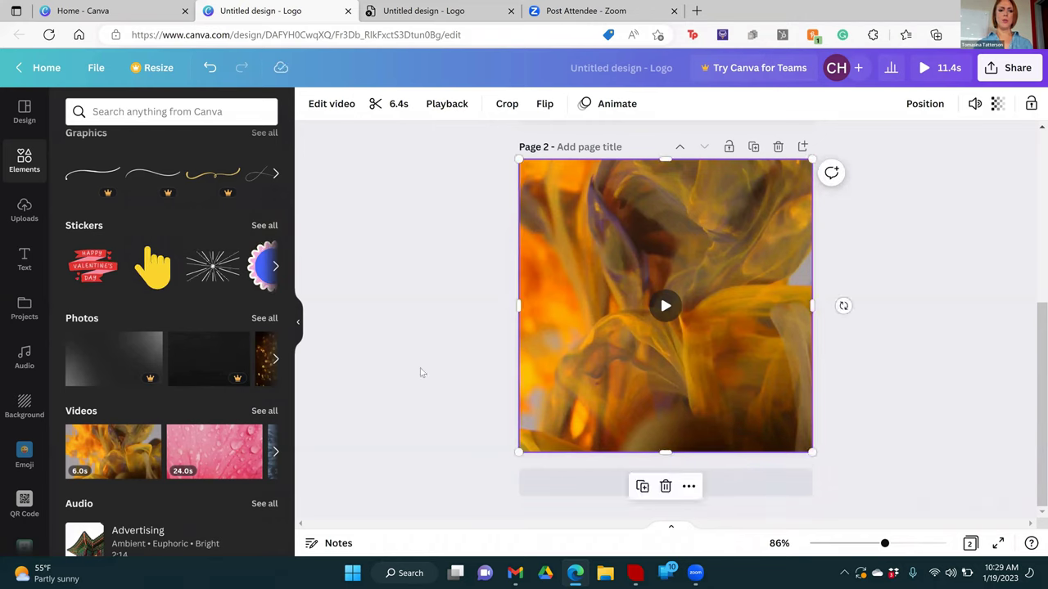
pyautogui.click(495, 358)
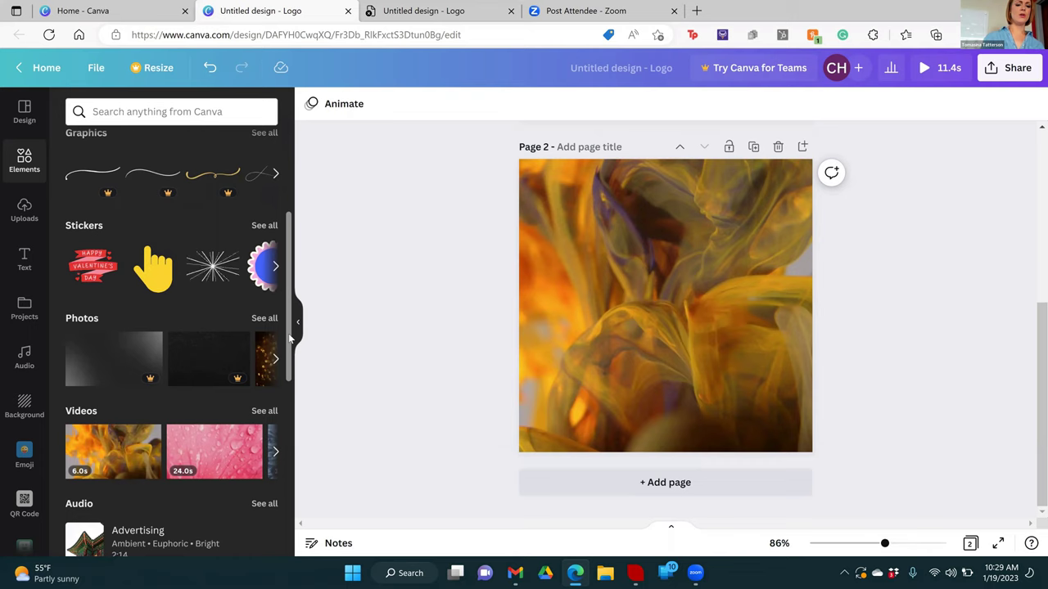
# Step: Browse the Rap and Happy tracks in the audio library, adding and stopping a Happy track
pyautogui.scroll(-2, 288, 358)
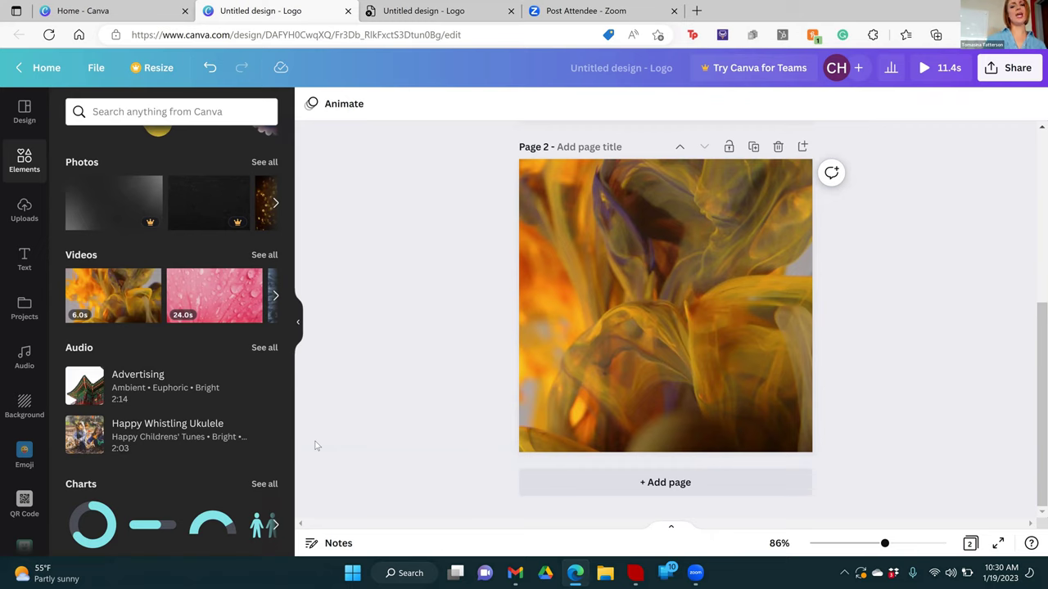
pyautogui.click(264, 347)
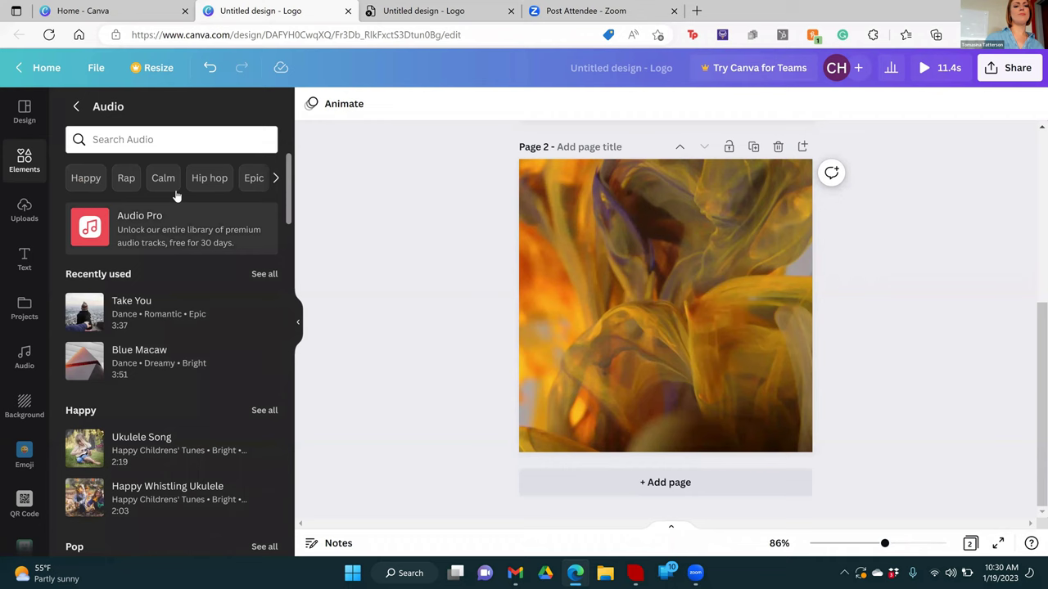
pyautogui.click(129, 179)
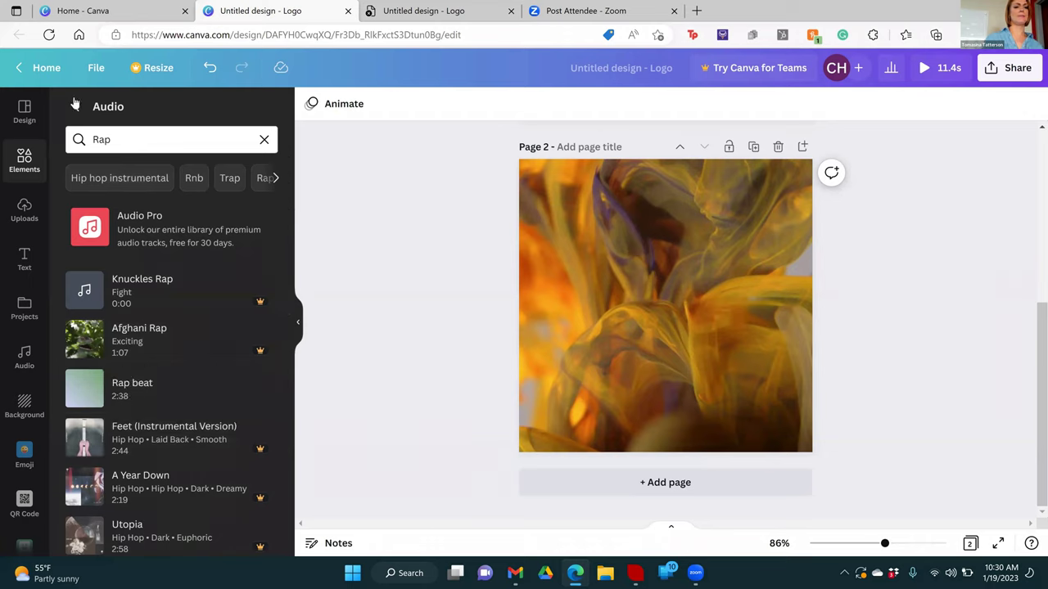
pyautogui.click(263, 139)
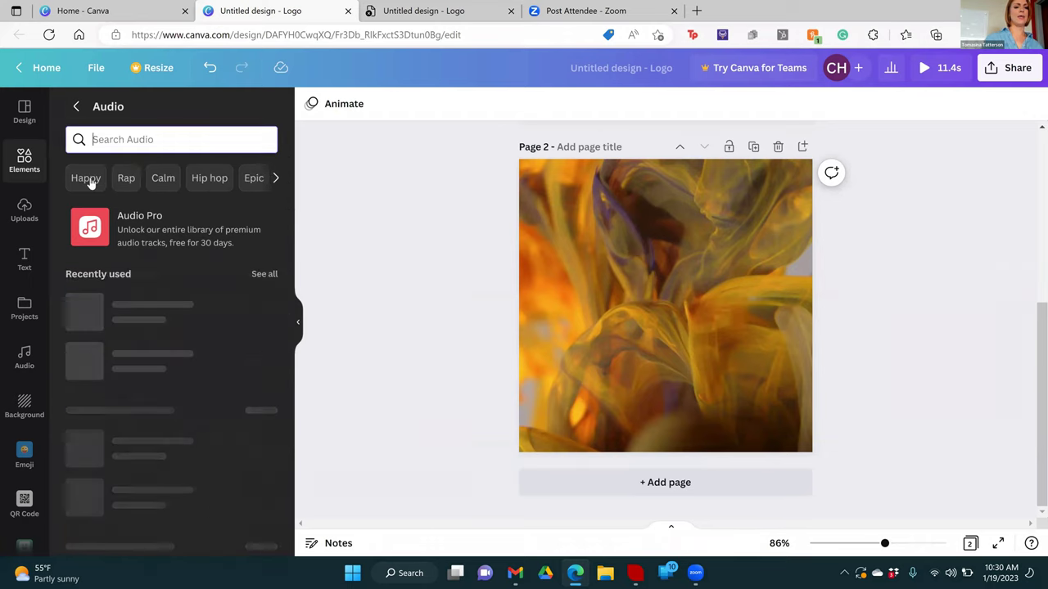
pyautogui.click(90, 177)
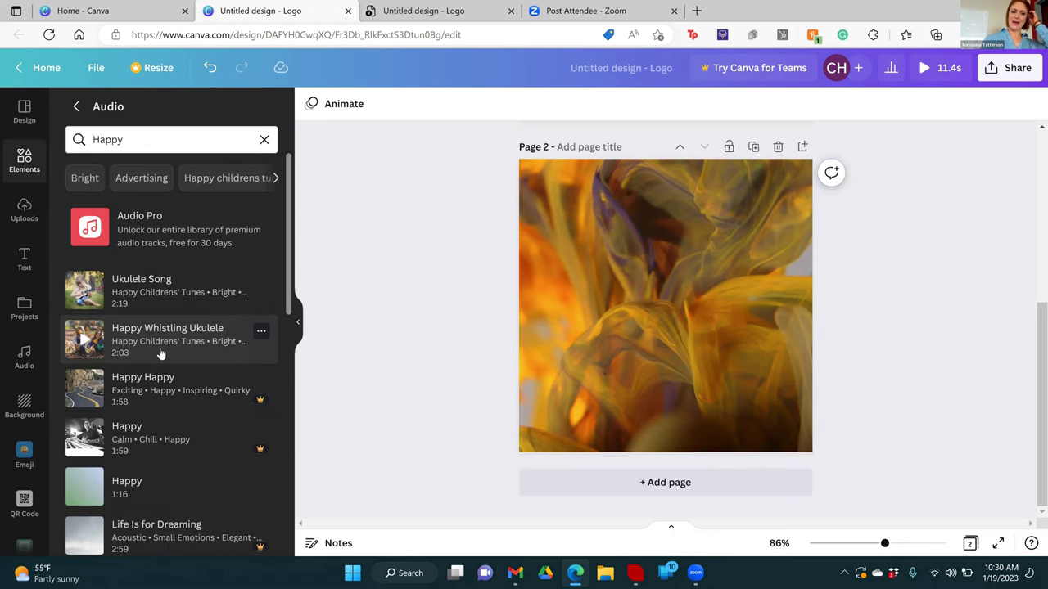
pyautogui.click(112, 489)
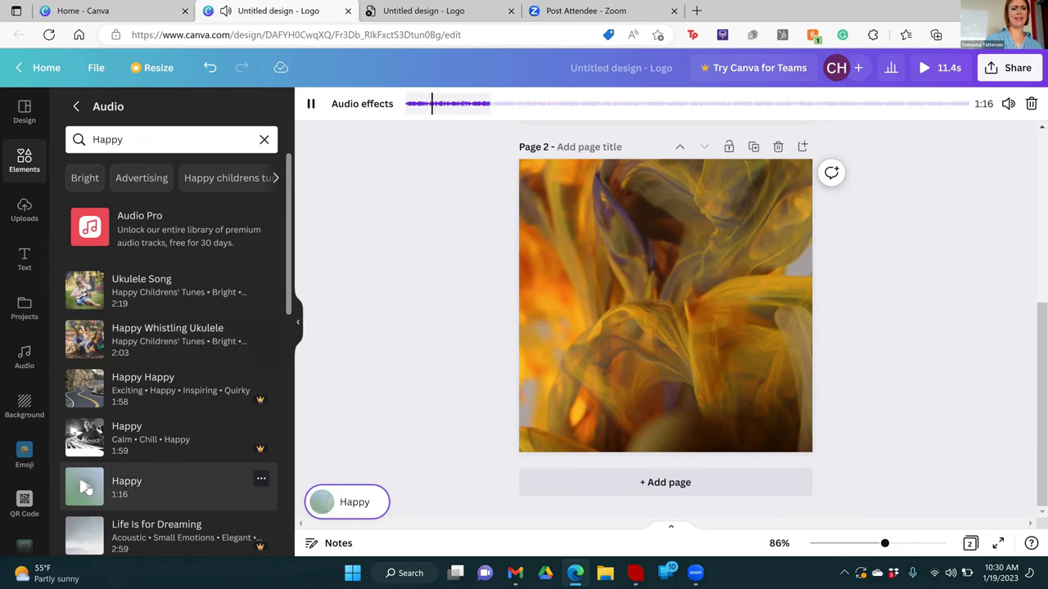
pyautogui.click(86, 488)
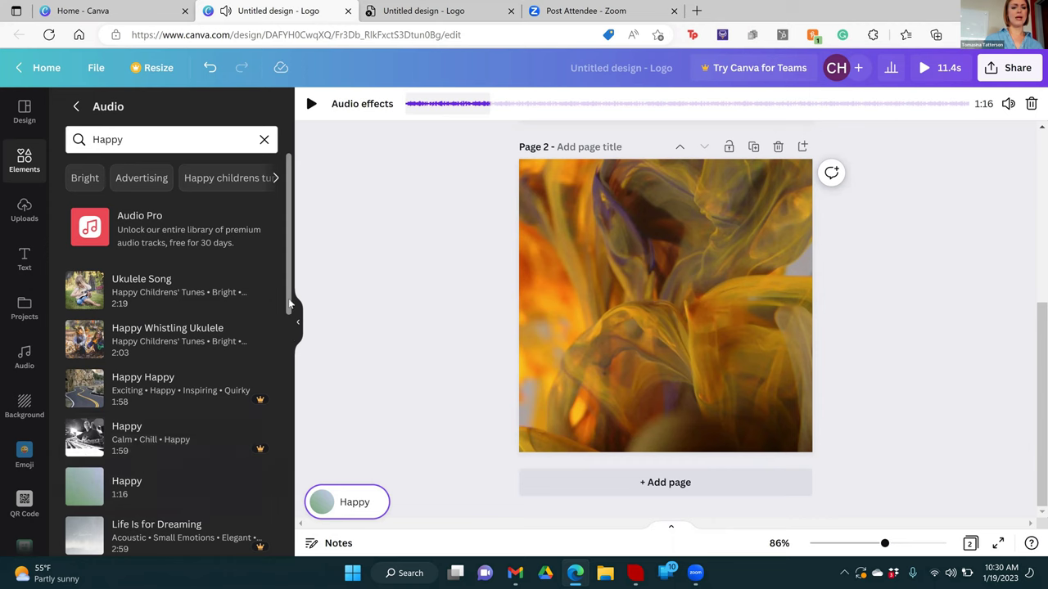
# Step: Use the Happy Birthday Song Ukulele track as audio, stop it, and filter for Bright tracks
pyautogui.moveTo(289, 321); pyautogui.dragTo(302, 442)
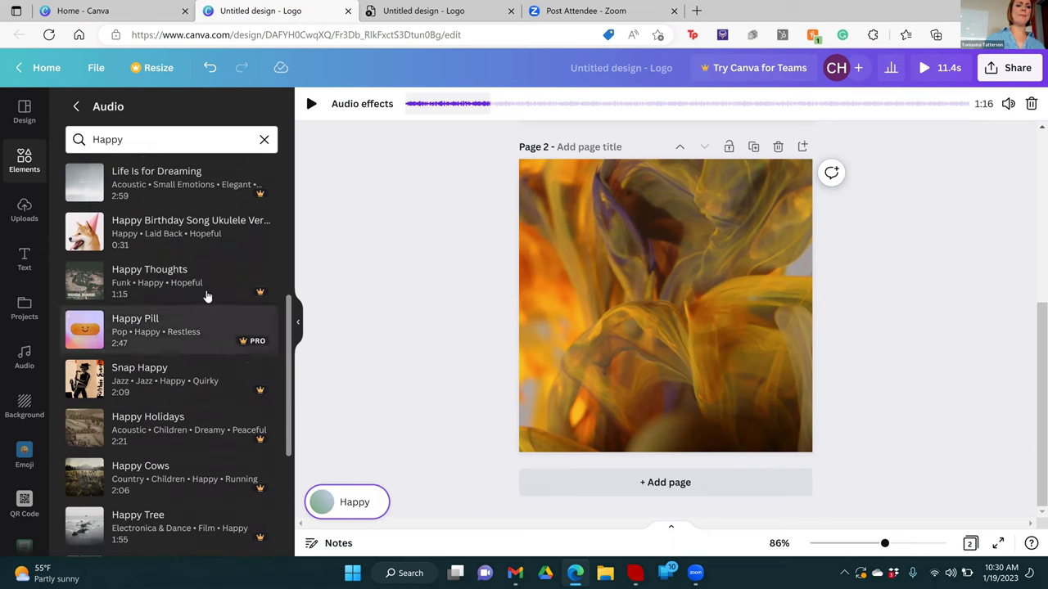
pyautogui.click(187, 238)
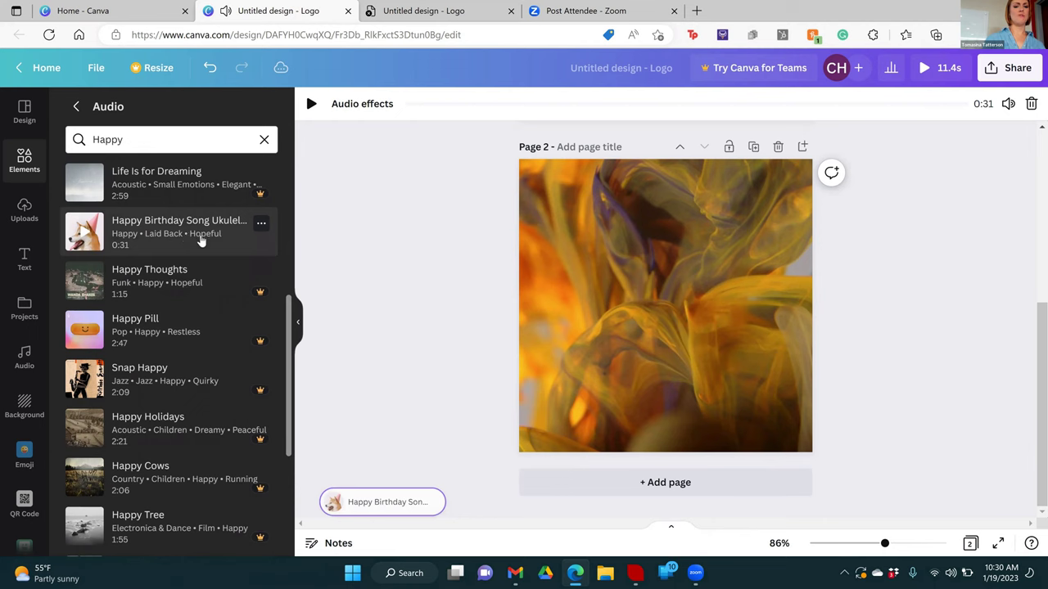
pyautogui.click(311, 104)
pyautogui.scroll(-4, 291, 358)
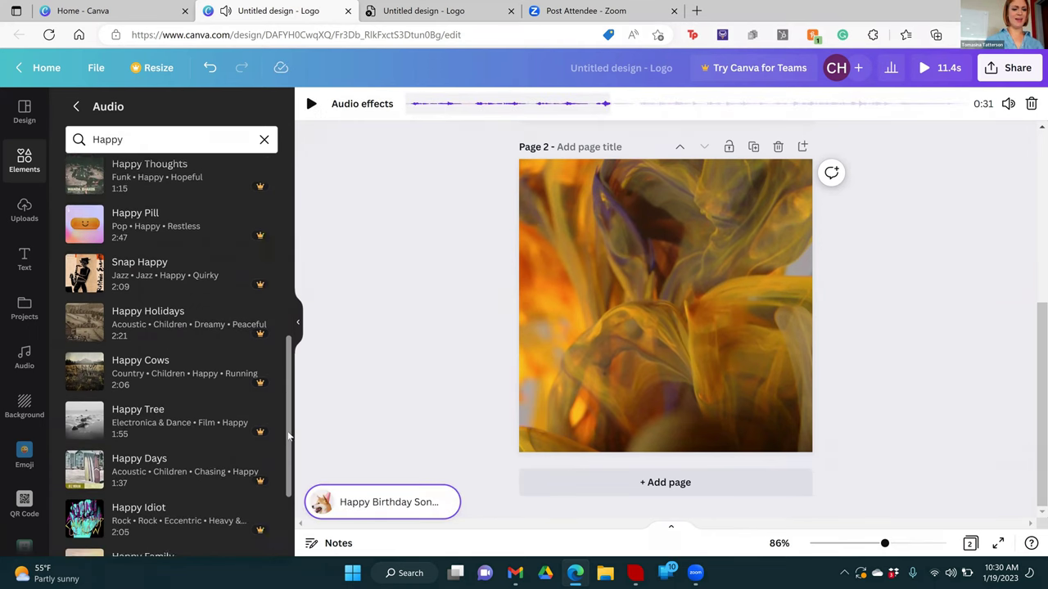
pyautogui.scroll(-4, 281, 500)
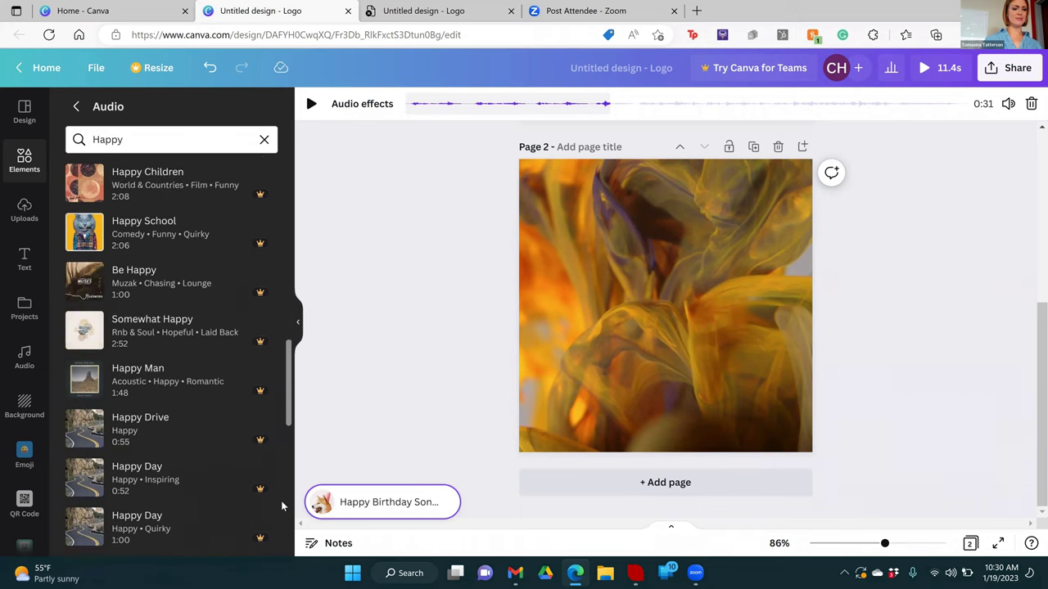
pyautogui.scroll(8, 281, 360)
pyautogui.scroll(3, 284, 332)
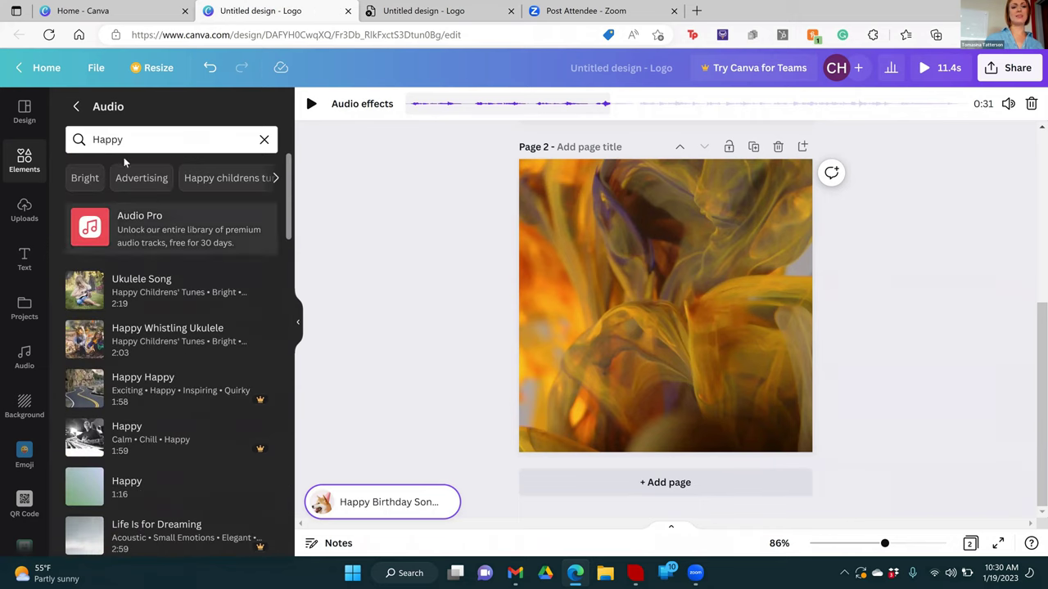
pyautogui.click(94, 174)
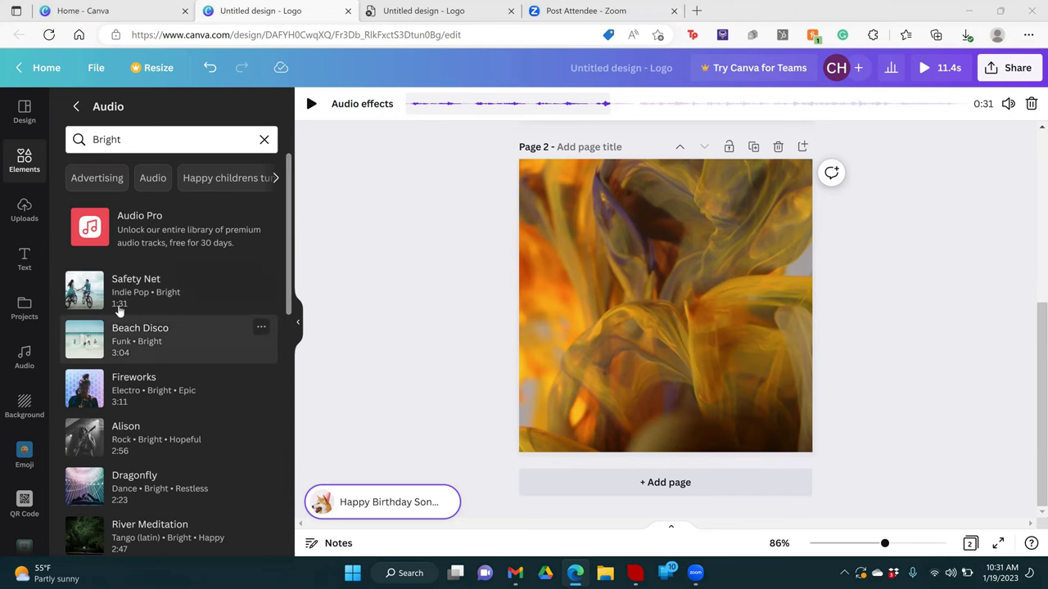
# Step: Preview the Safety Net track, move its clip start to about 8 seconds, and check its details
pyautogui.click(84, 292)
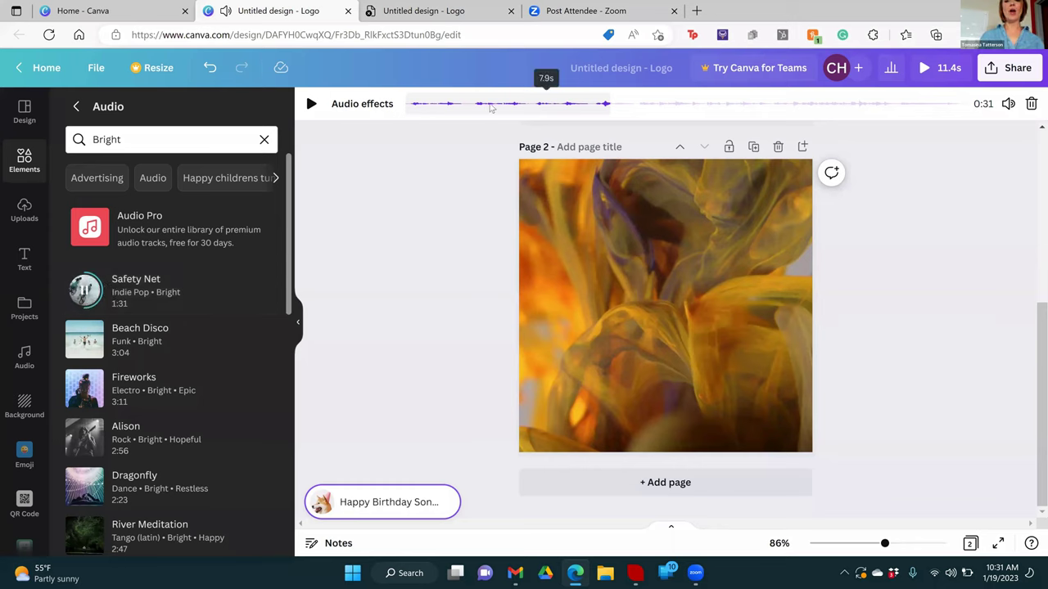
pyautogui.moveTo(491, 103)
pyautogui.mouseDown()
pyautogui.moveTo(631, 110)
pyautogui.moveTo(435, 107)
pyautogui.mouseUp()
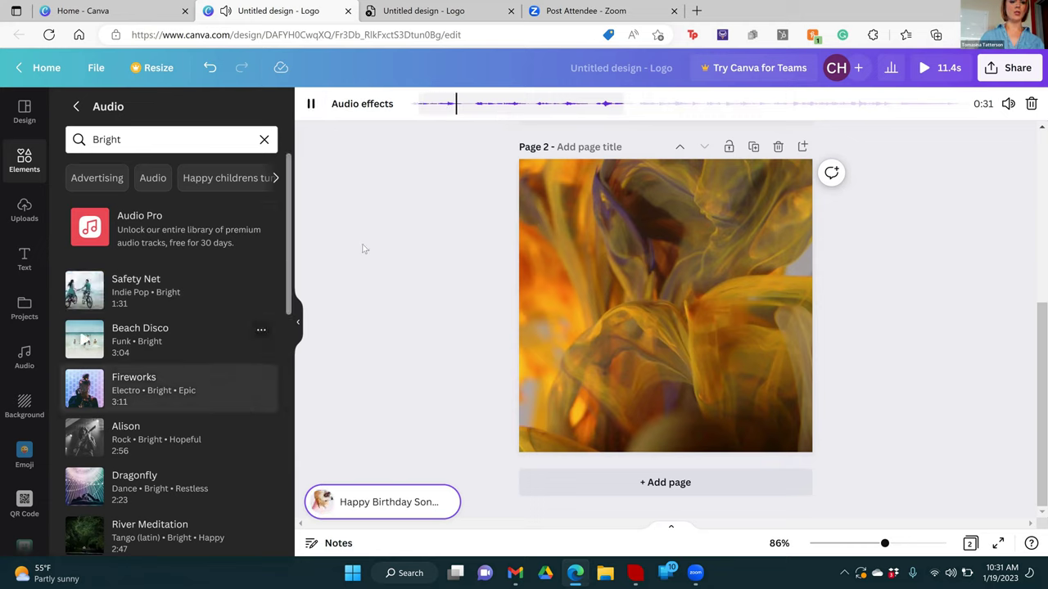
pyautogui.click(311, 104)
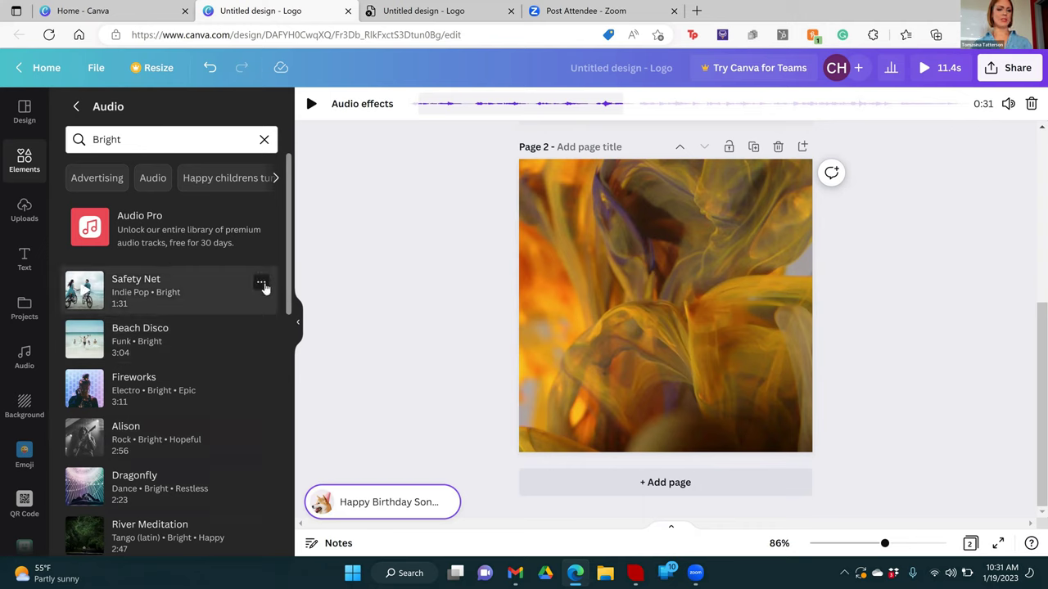
pyautogui.click(261, 283)
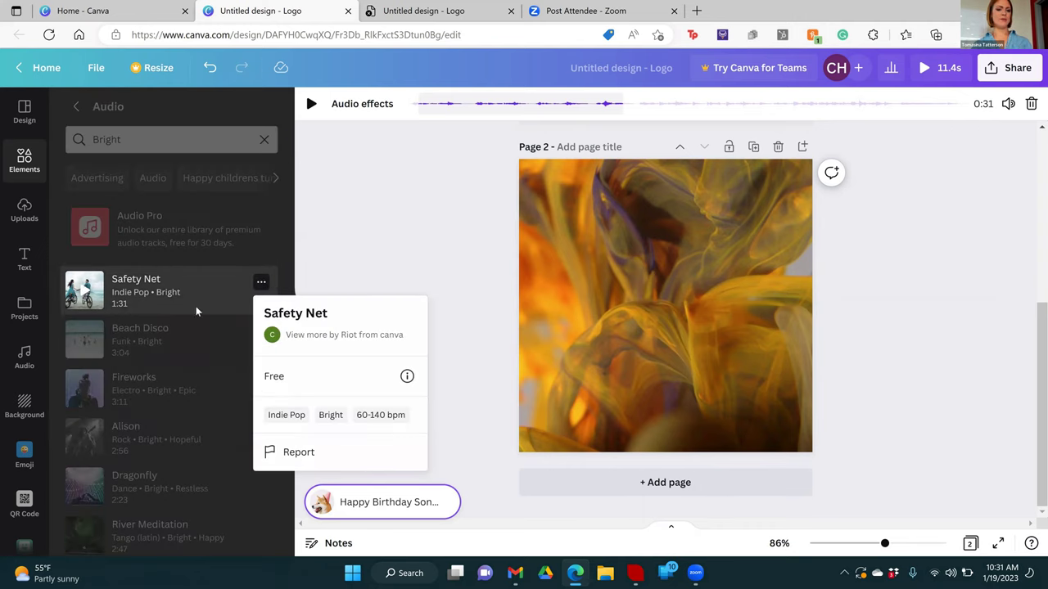
pyautogui.click(139, 295)
# Step: Add Safety Net as the soundtrack, play and pause it, then deselect the clip
pyautogui.click(140, 300)
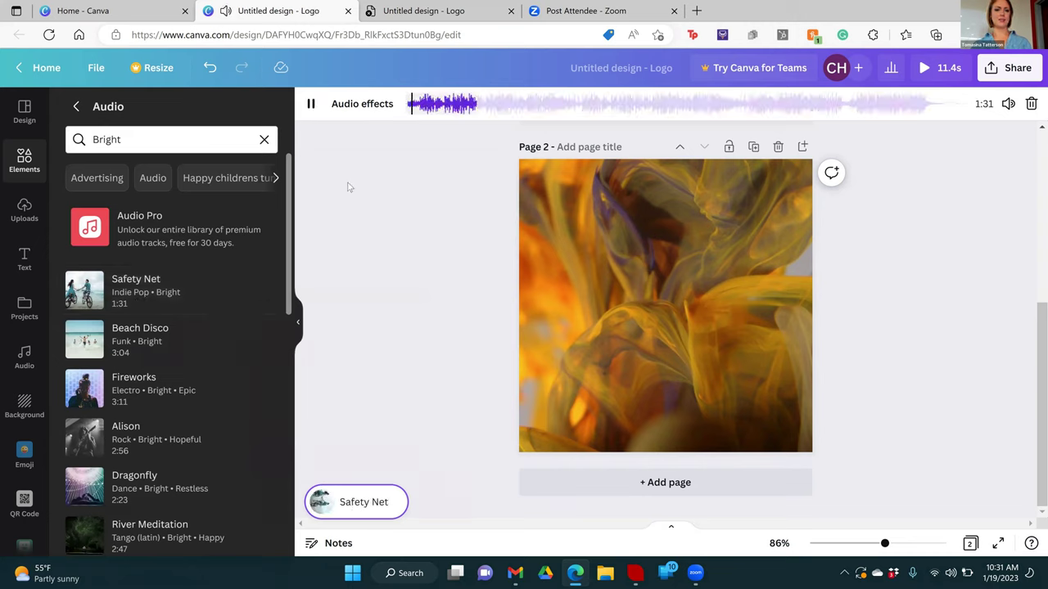
pyautogui.click(311, 104)
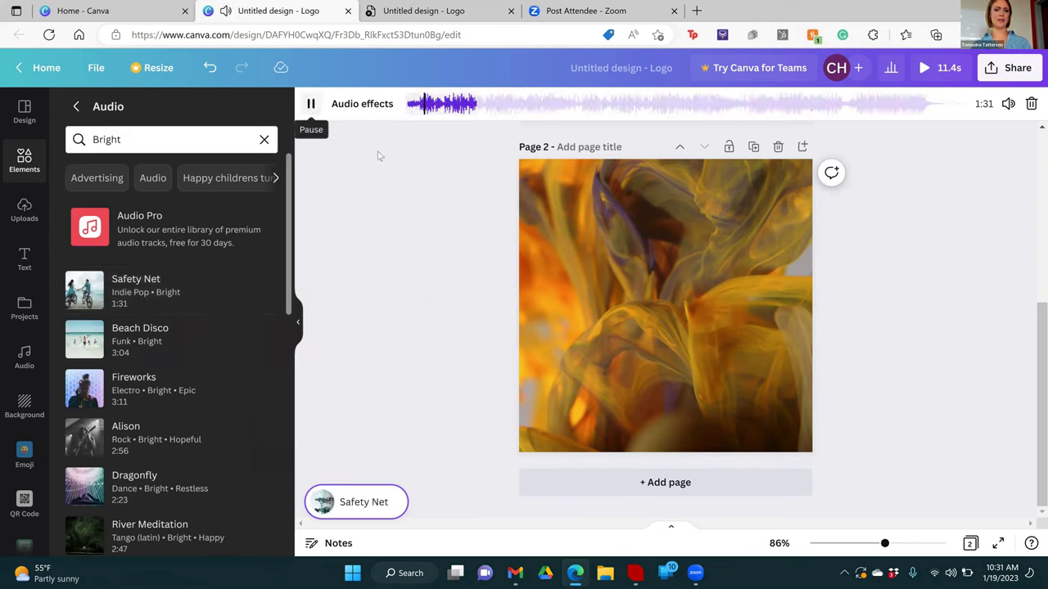
pyautogui.click(311, 103)
pyautogui.click(501, 333)
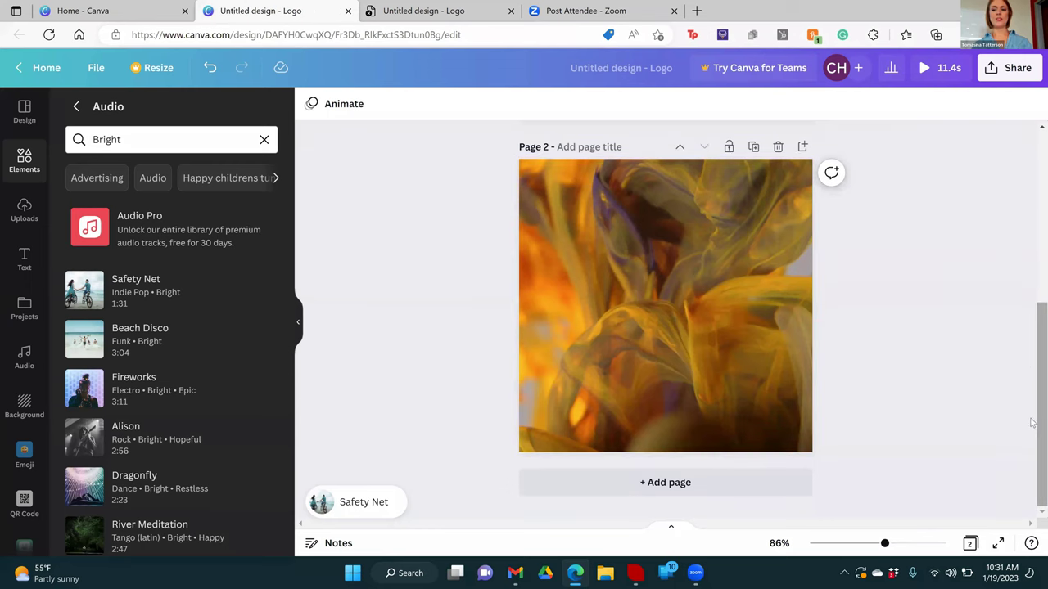
# Step: Delete Page 1 with the house logo and select the video on the remaining page
pyautogui.moveTo(1033, 424); pyautogui.dragTo(1021, 484)
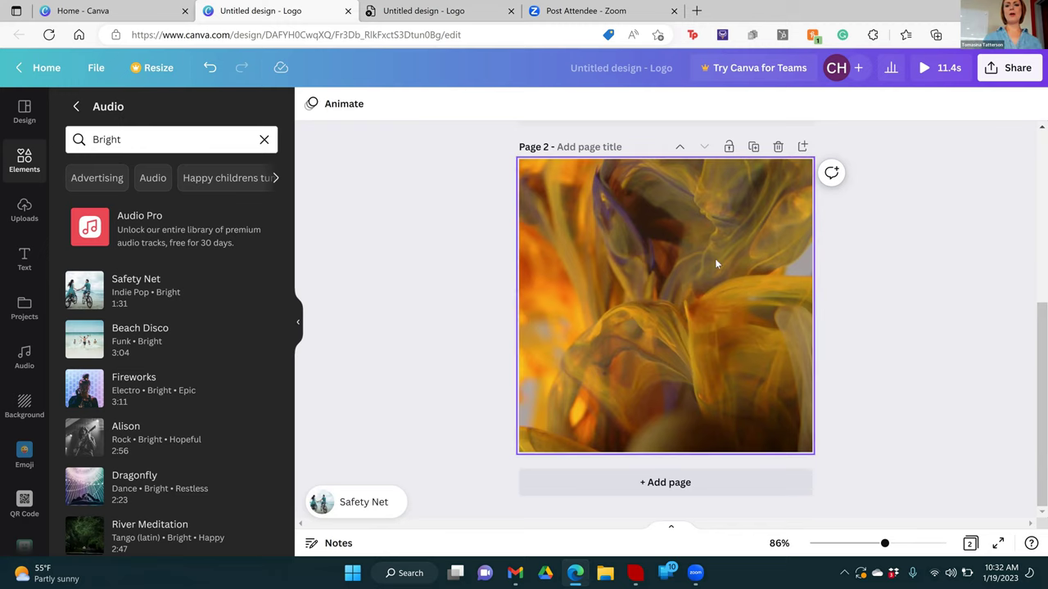
pyautogui.click(1034, 223)
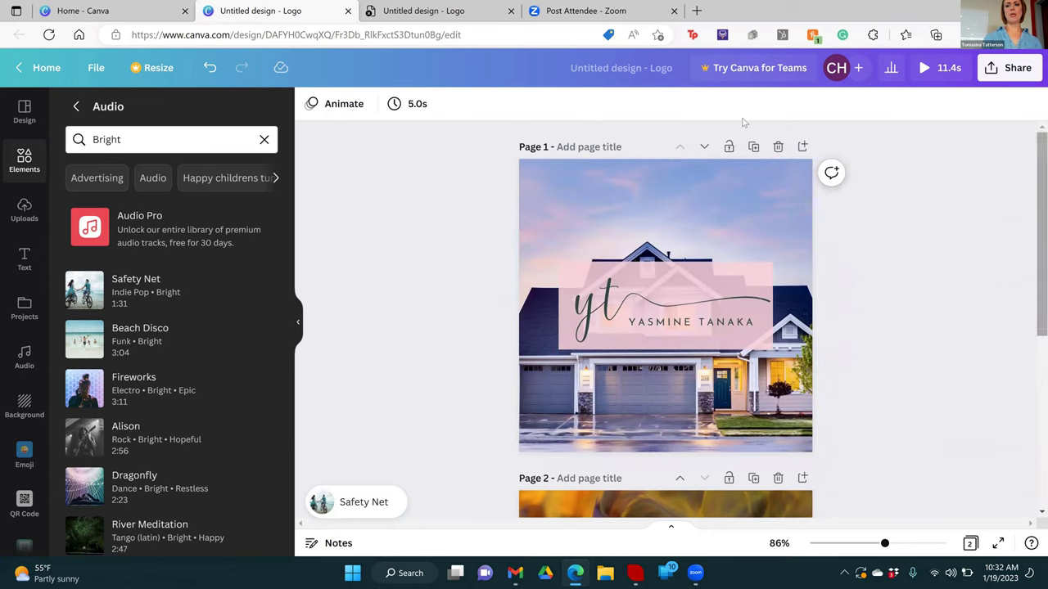
pyautogui.click(778, 146)
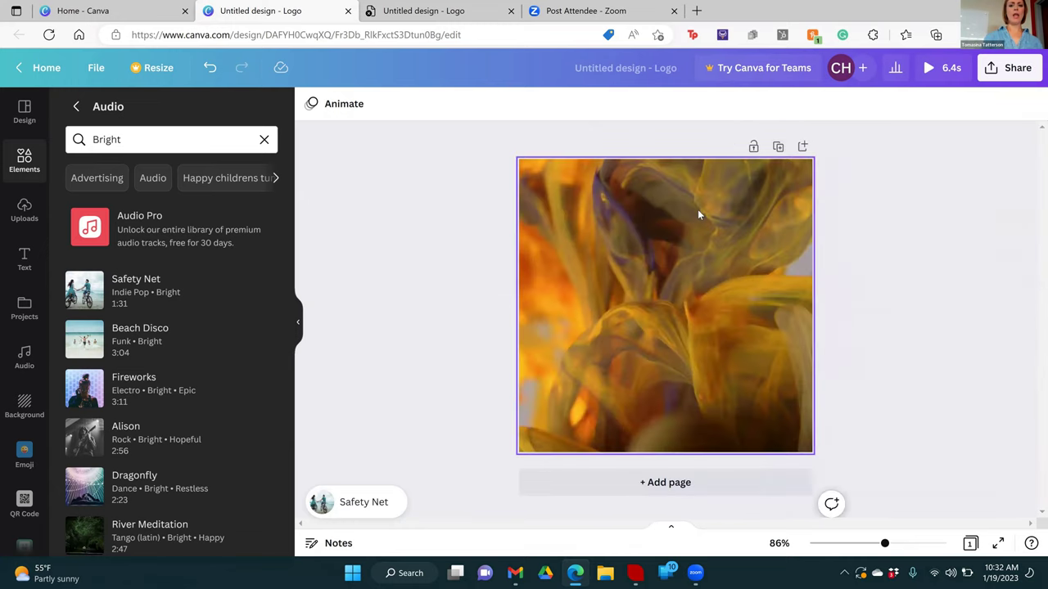
pyautogui.click(698, 211)
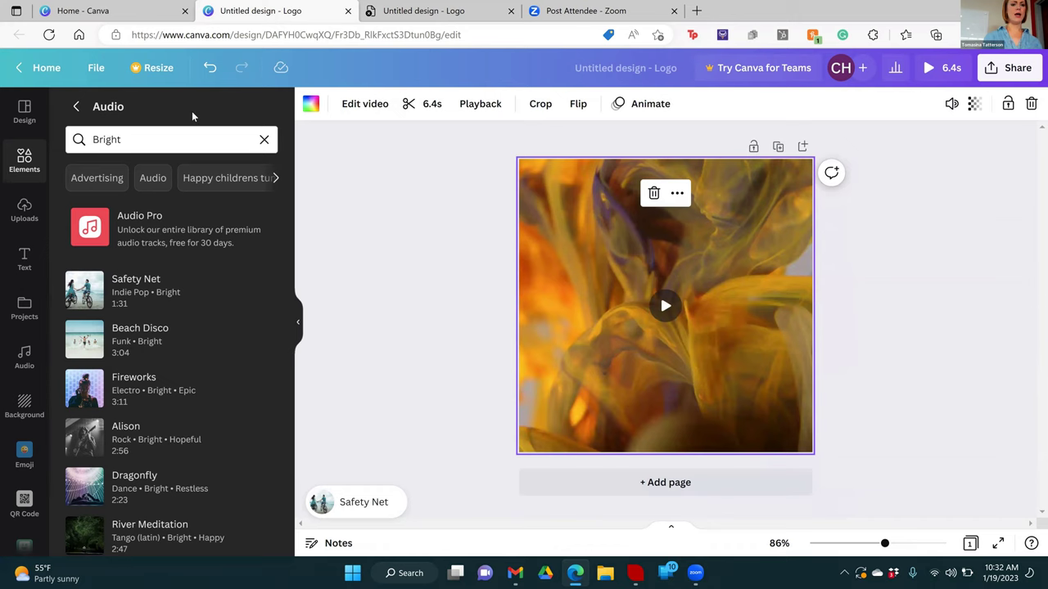
# Step: Search Elements graphics for 'birthday', add the three-candle cake, and show its colour options
pyautogui.click(77, 107)
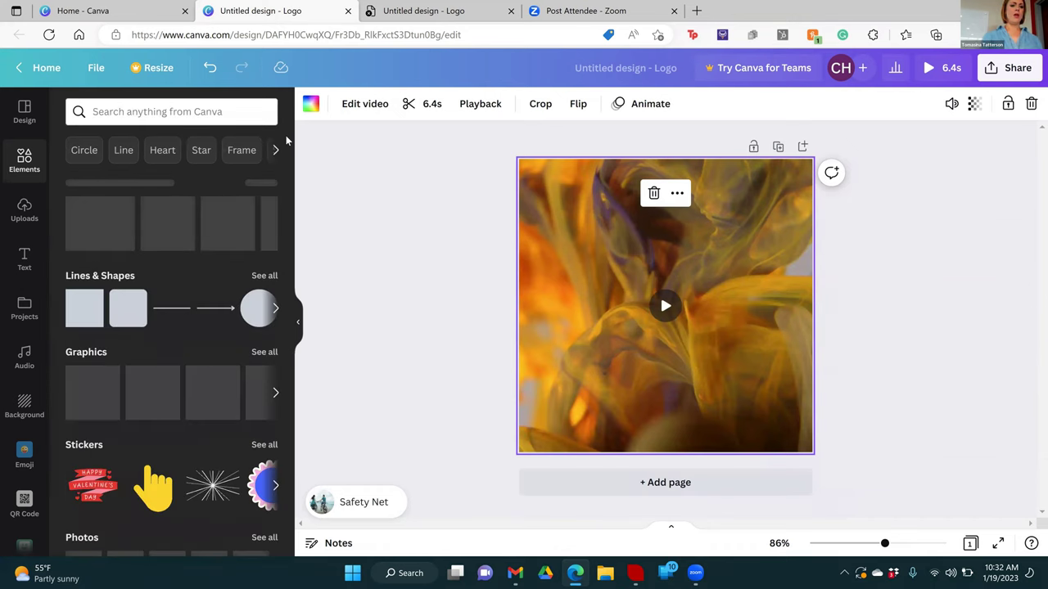
pyautogui.click(154, 108)
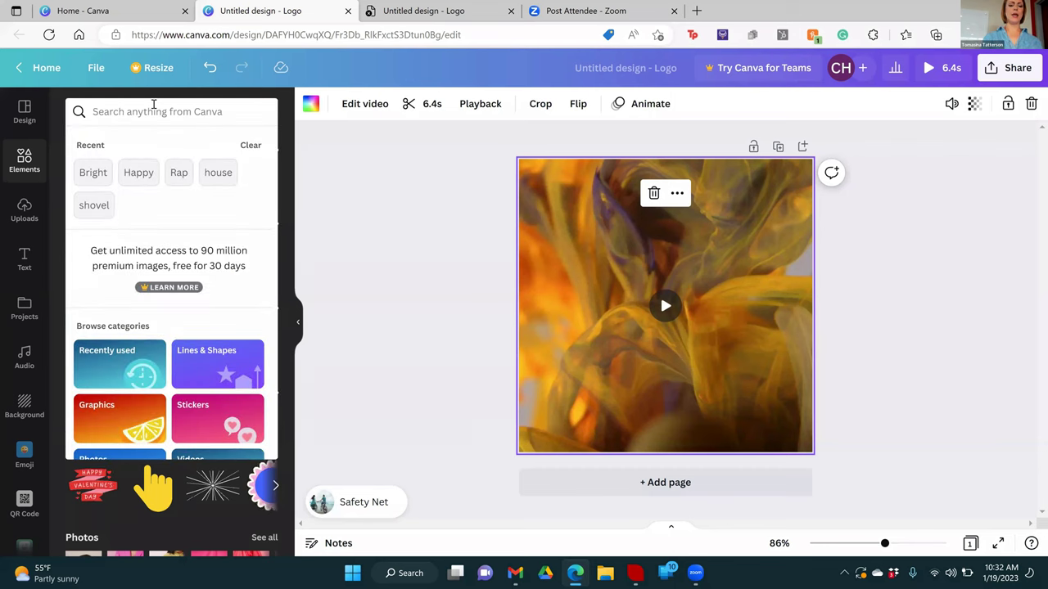
pyautogui.write('birthday')
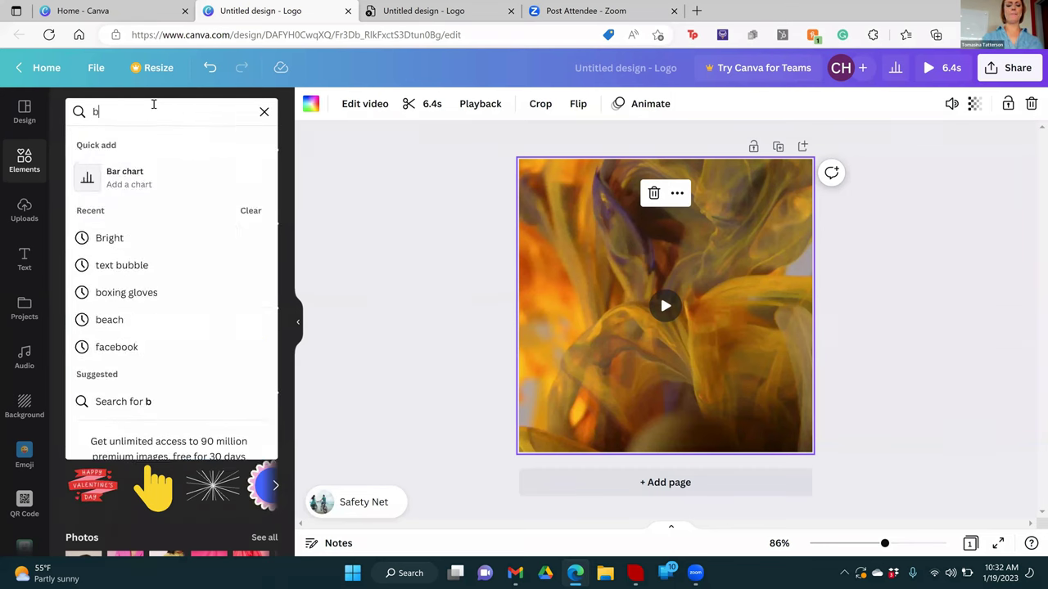
pyautogui.press('Return')
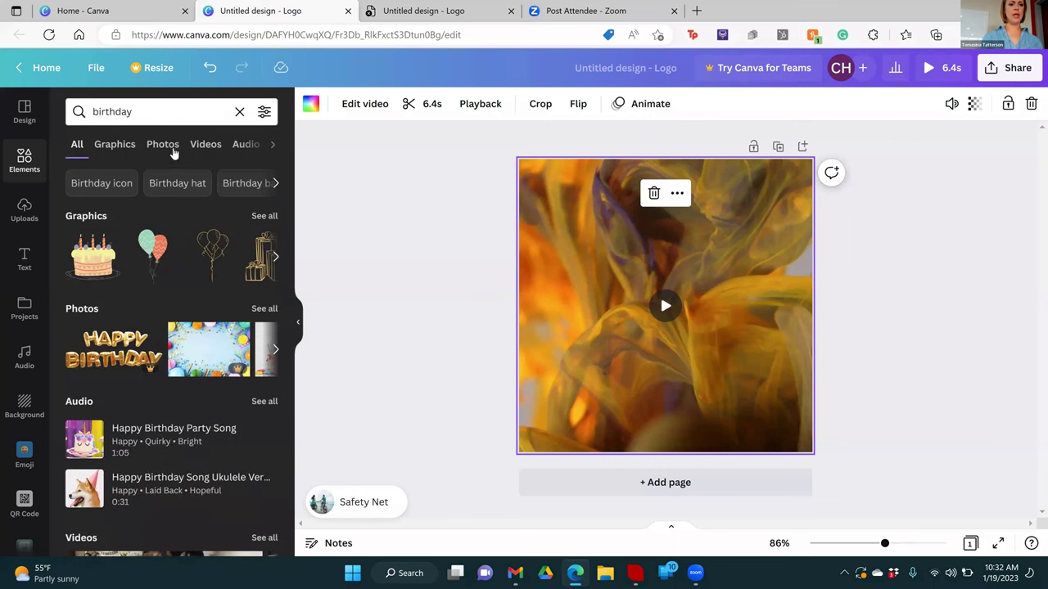
pyautogui.click(116, 145)
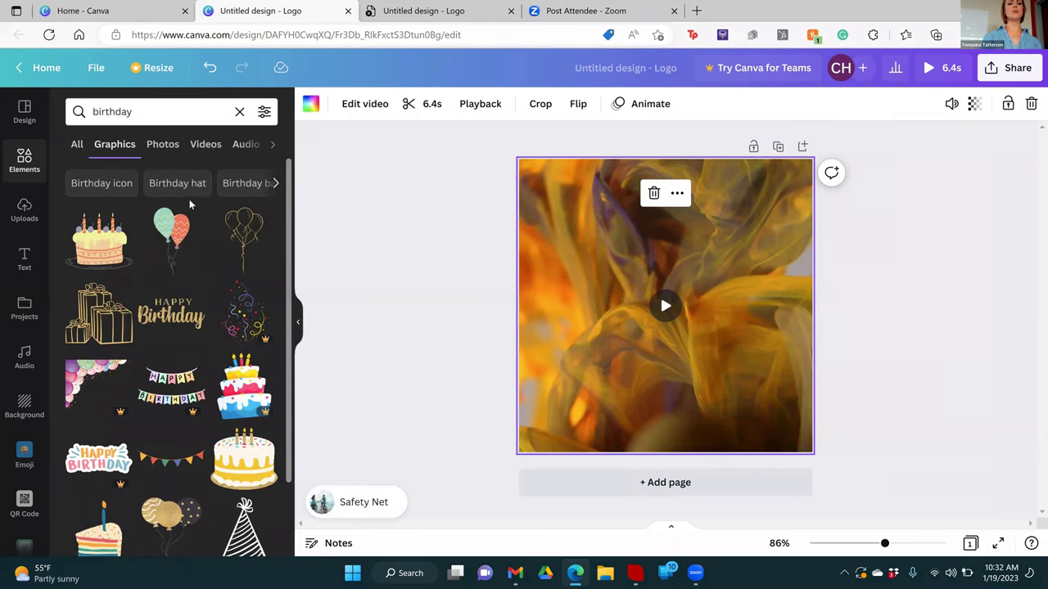
pyautogui.click(90, 263)
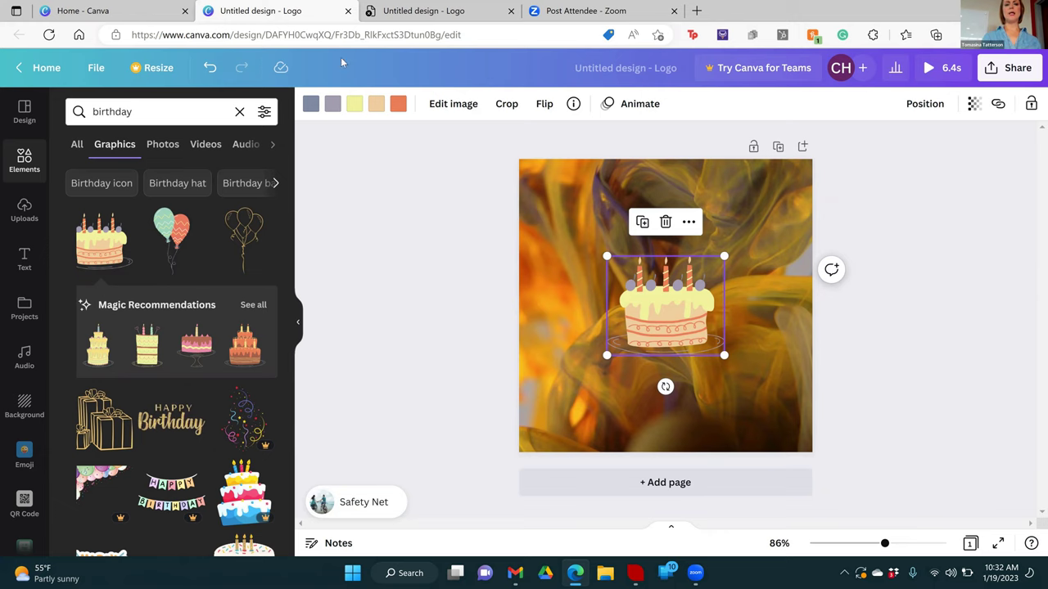
pyautogui.click(311, 107)
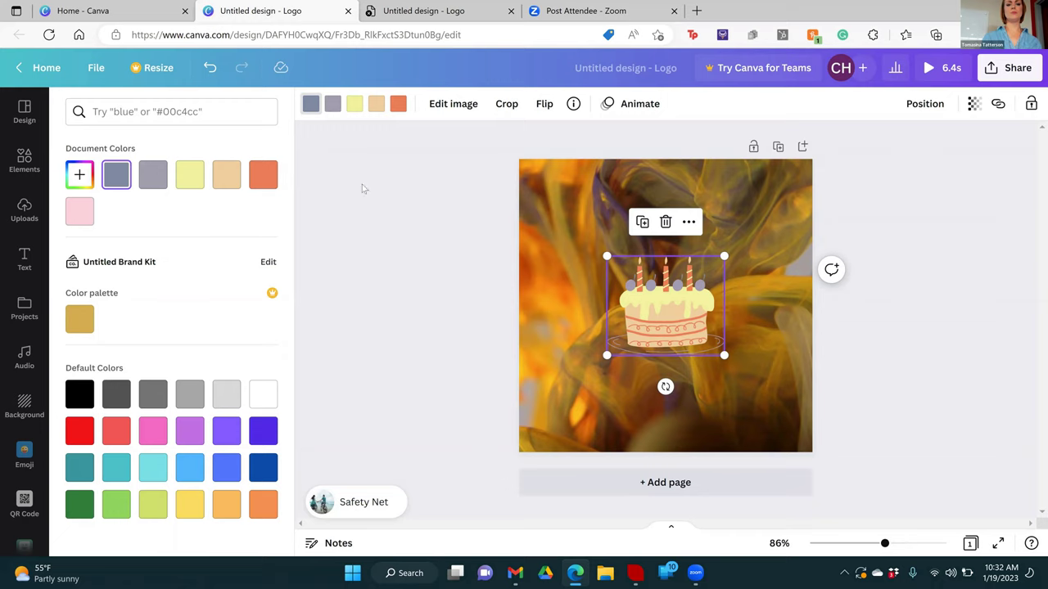
# Step: Type 'ap' into the colour search, clear it, and close the cake's colour panel
pyautogui.click(187, 109)
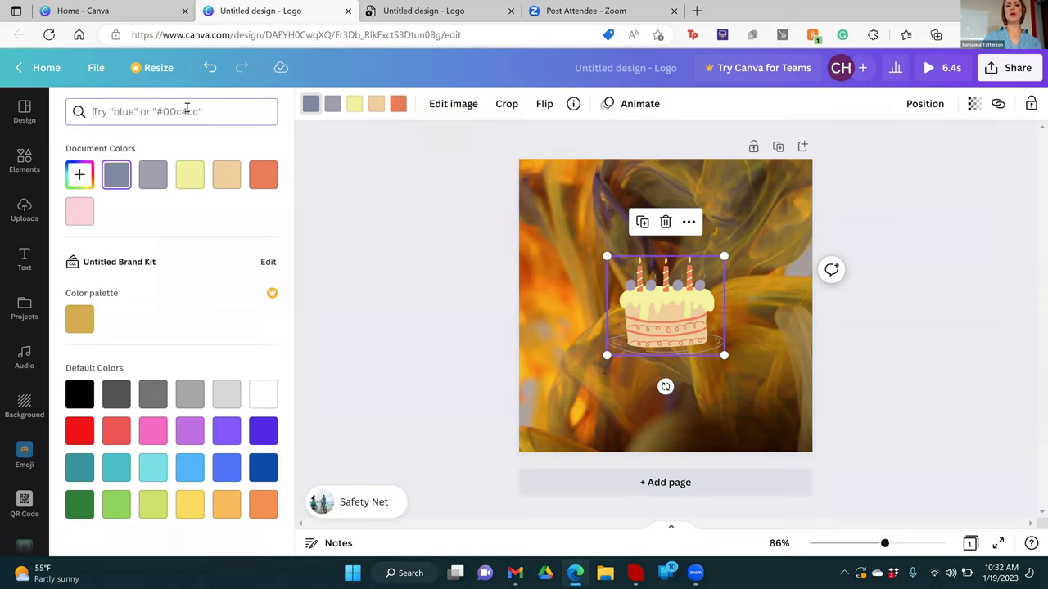
pyautogui.write('apple')
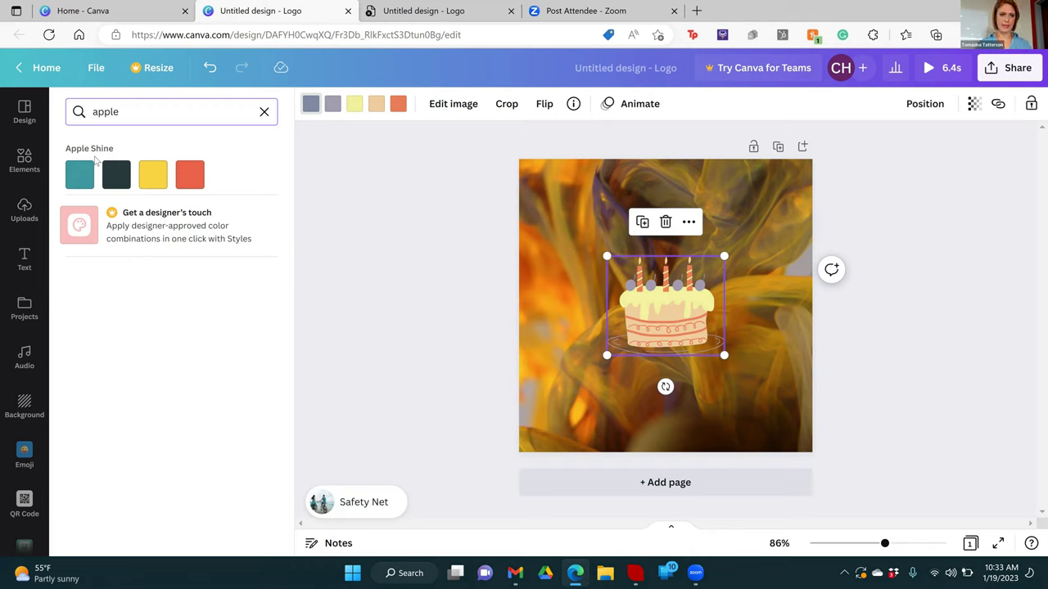
pyautogui.click(264, 112)
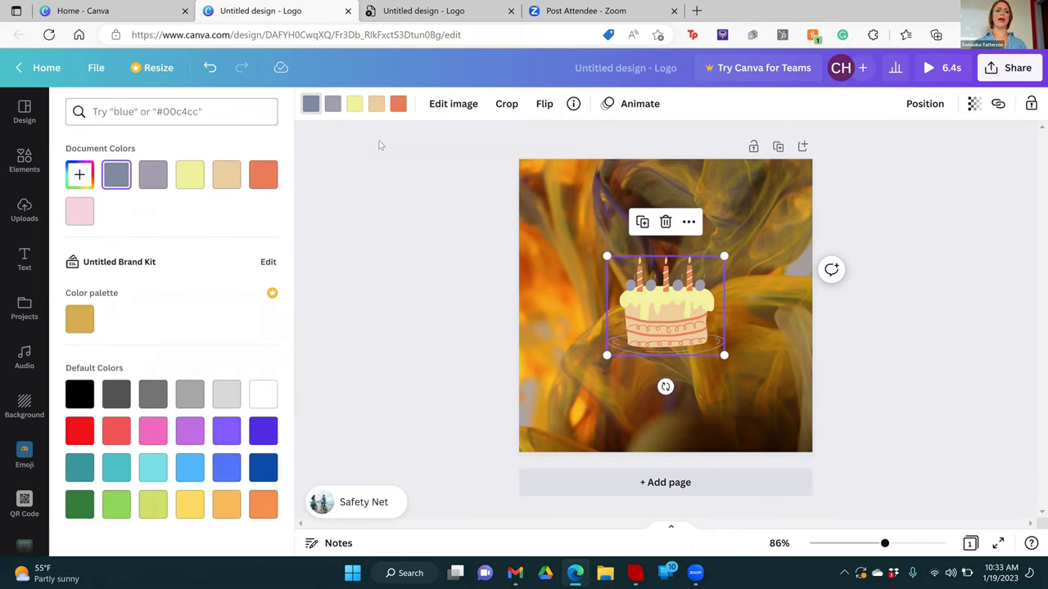
pyautogui.click(709, 309)
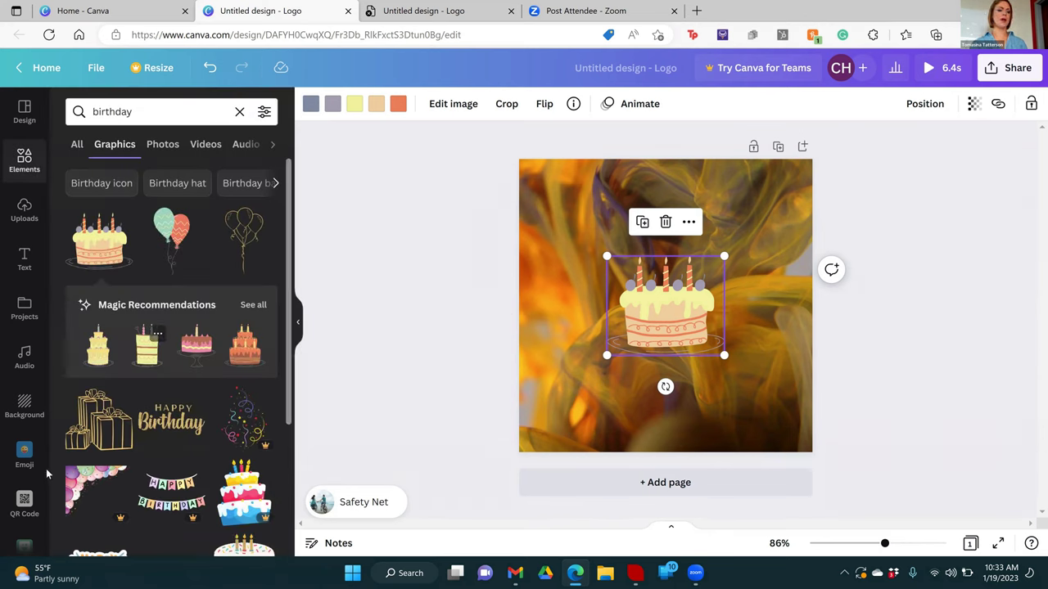
# Step: Preview recently used colour styles, leaving the cake in white icing with navy and teal trim
pyautogui.click(33, 117)
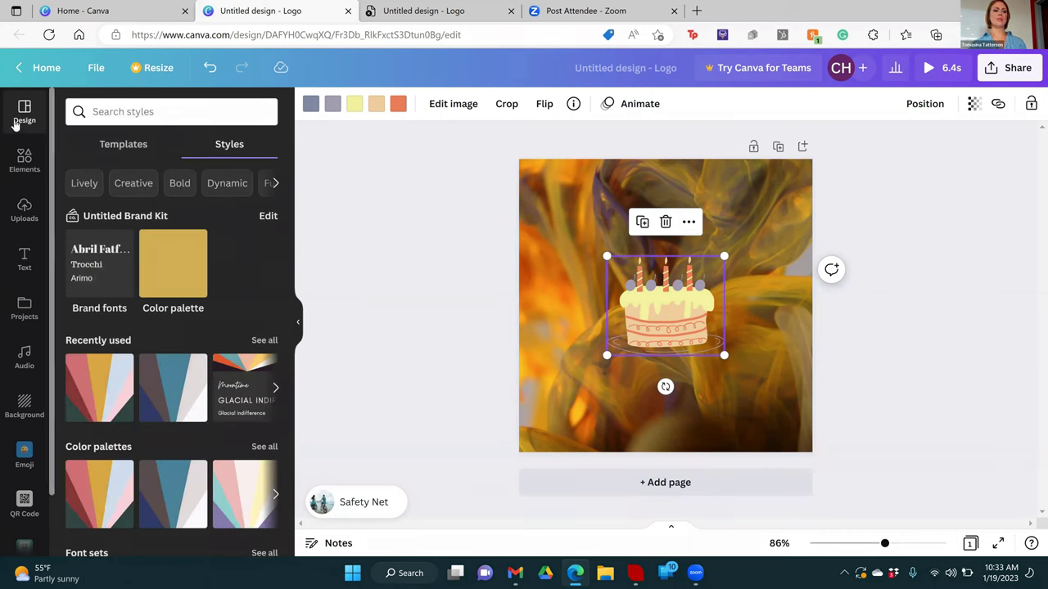
pyautogui.click(94, 397)
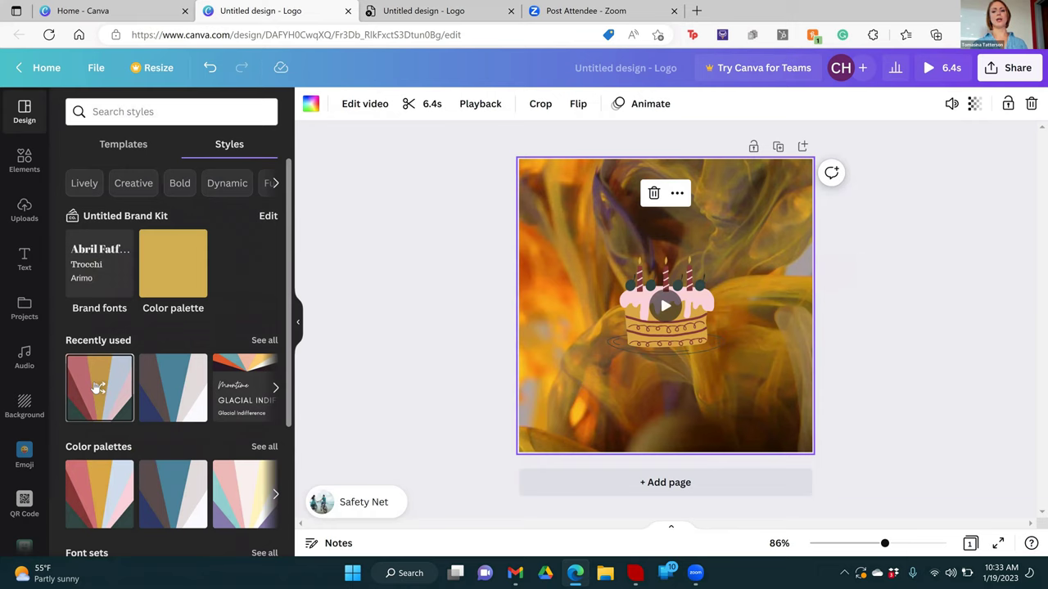
pyautogui.click(152, 404)
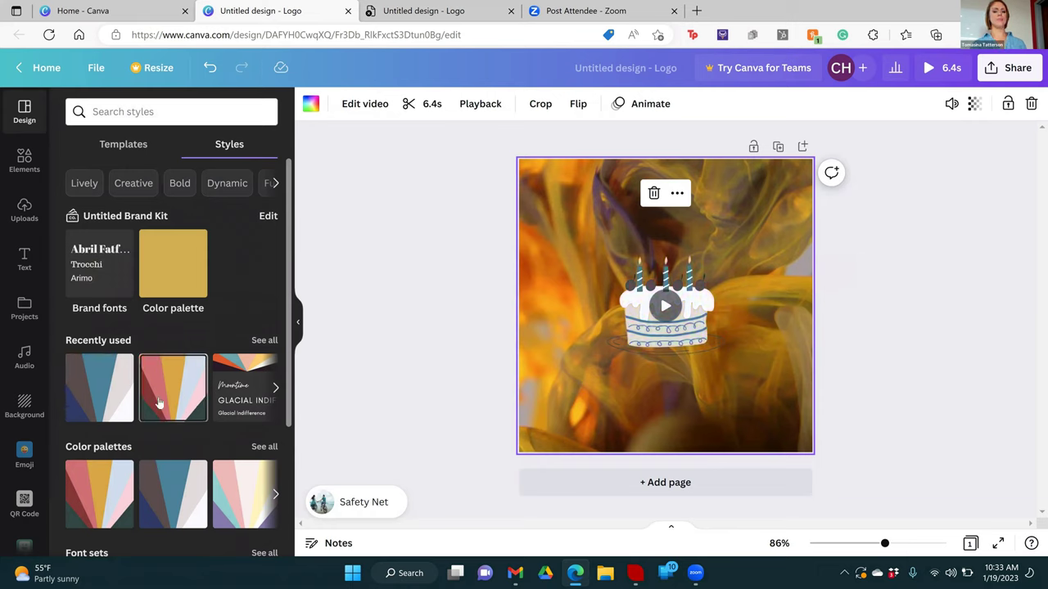
pyautogui.click(160, 403)
pyautogui.click(160, 403)
# Step: Delete the birthday cake graphic so only the smoke video remains
pyautogui.click(452, 227)
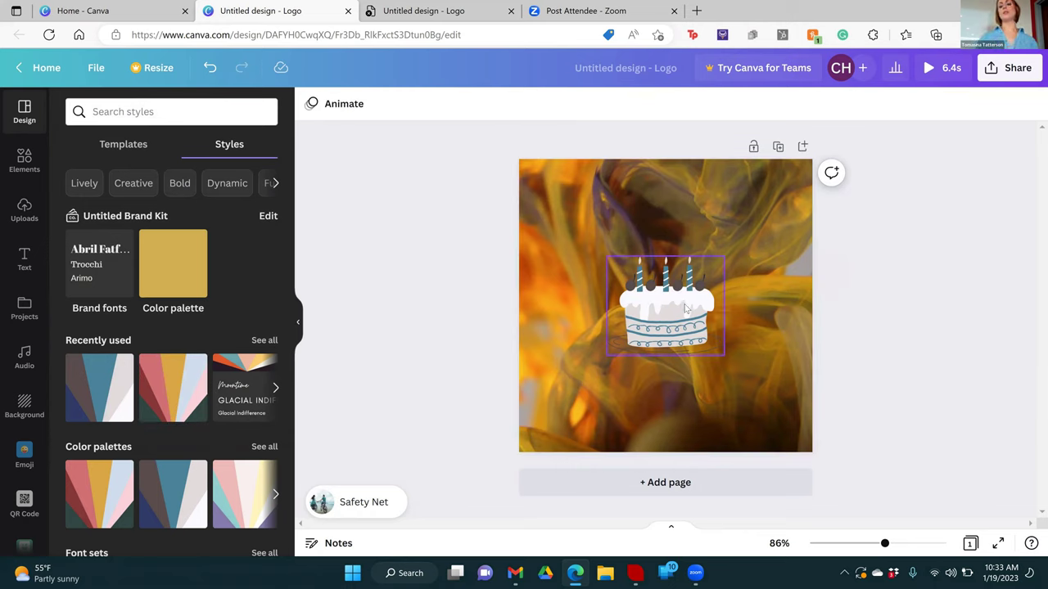
pyautogui.click(686, 309)
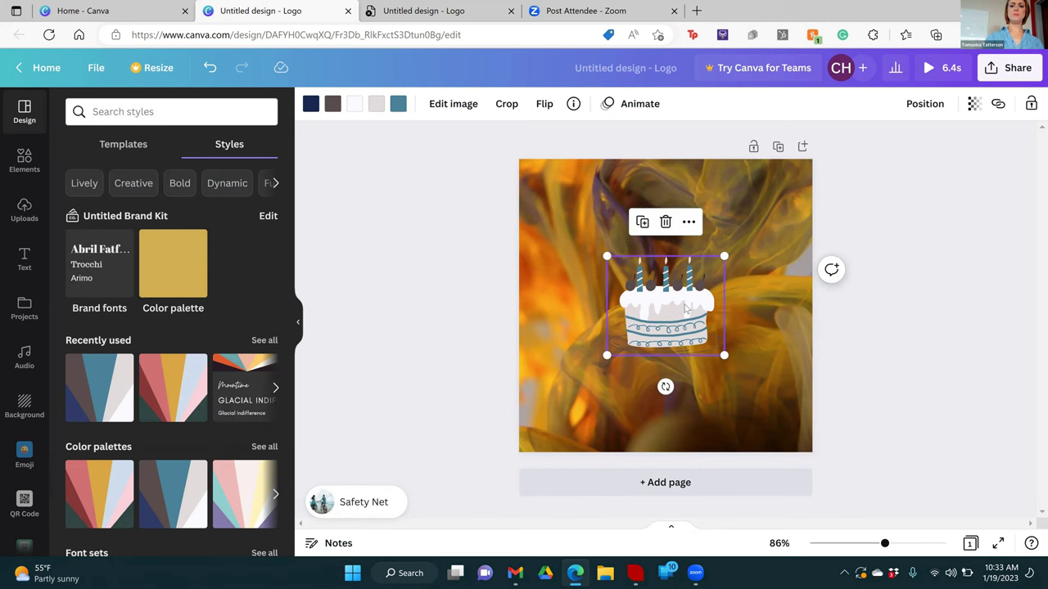
pyautogui.press('Delete')
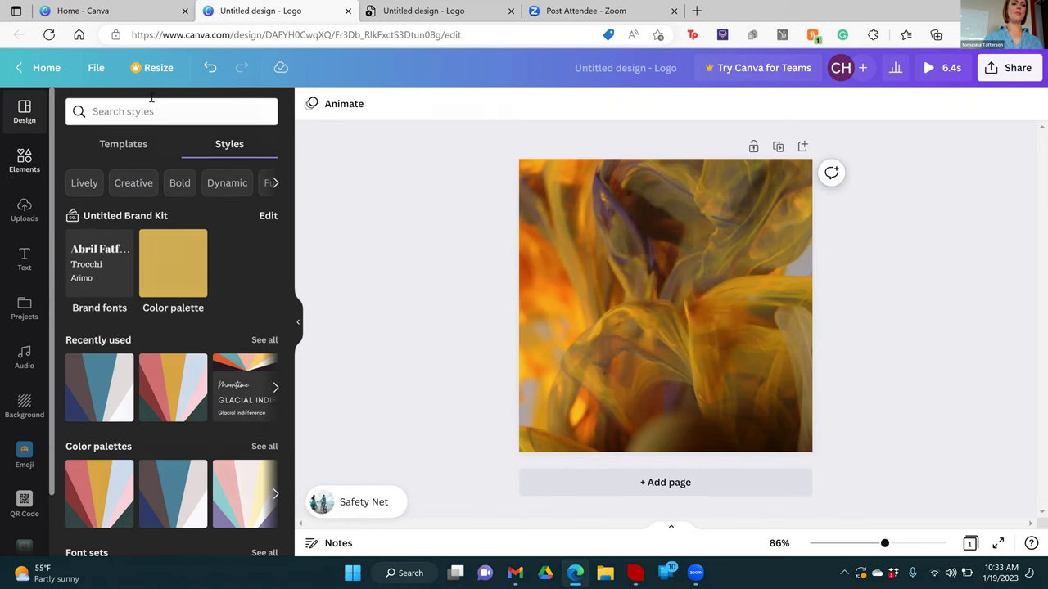
# Step: In the birthday element search, add then delete the confetti photo, and show birthday video results
pyautogui.click(147, 117)
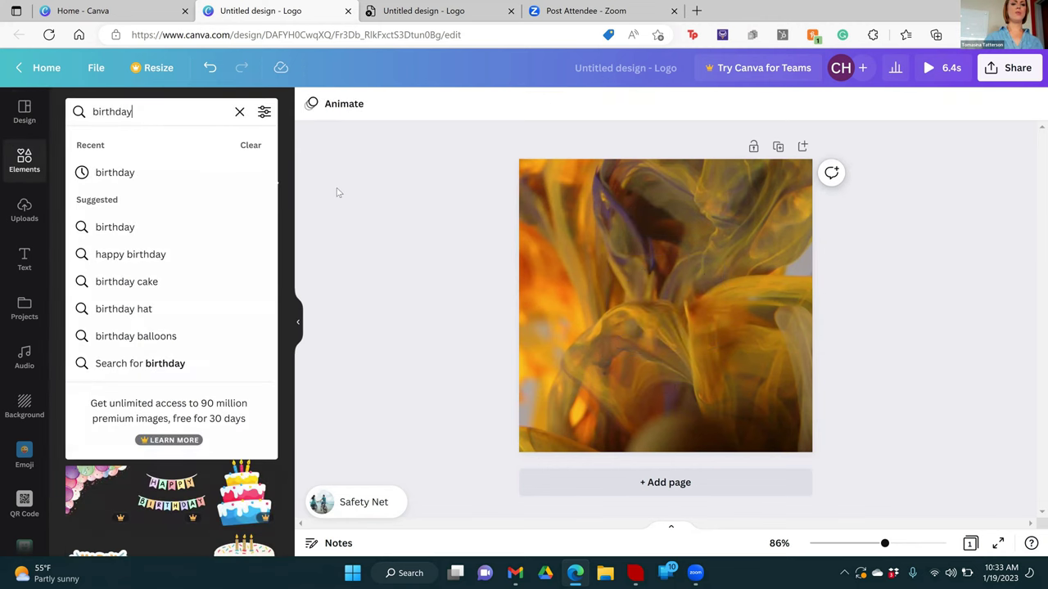
pyautogui.click(338, 192)
pyautogui.click(157, 152)
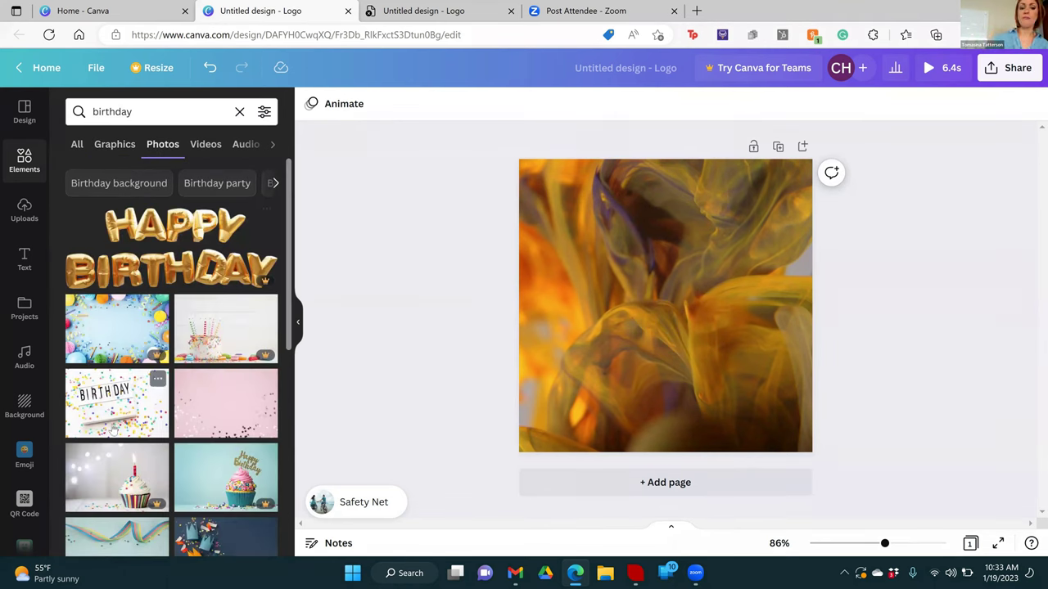
pyautogui.click(112, 414)
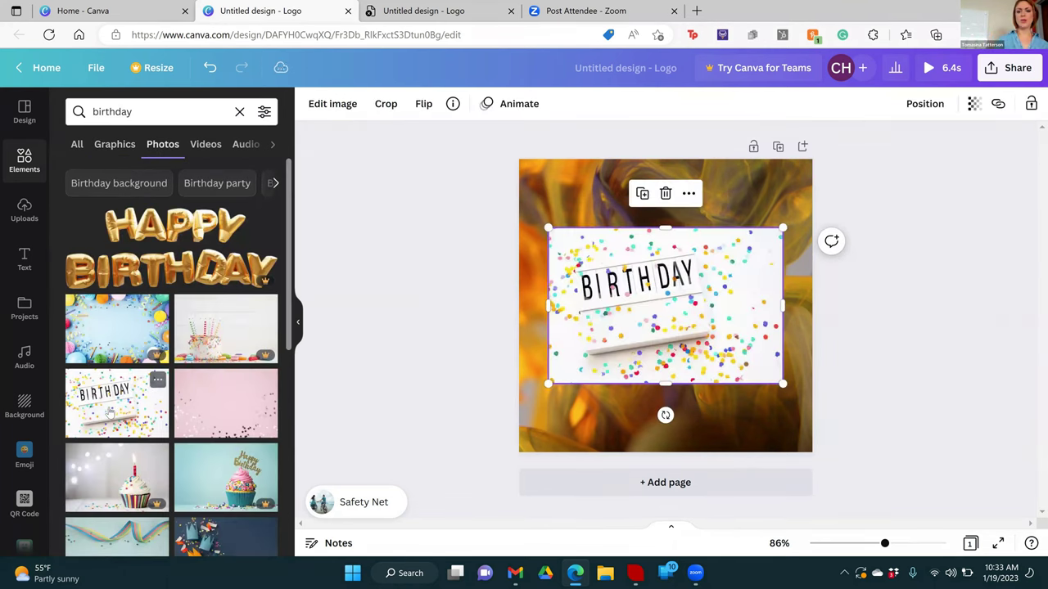
pyautogui.press('Delete')
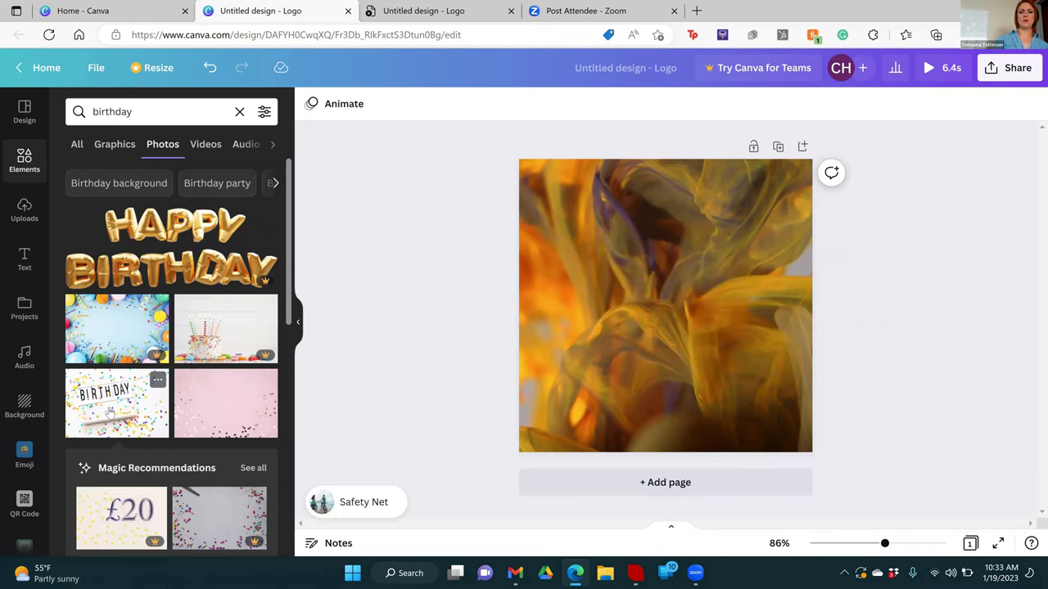
pyautogui.click(208, 145)
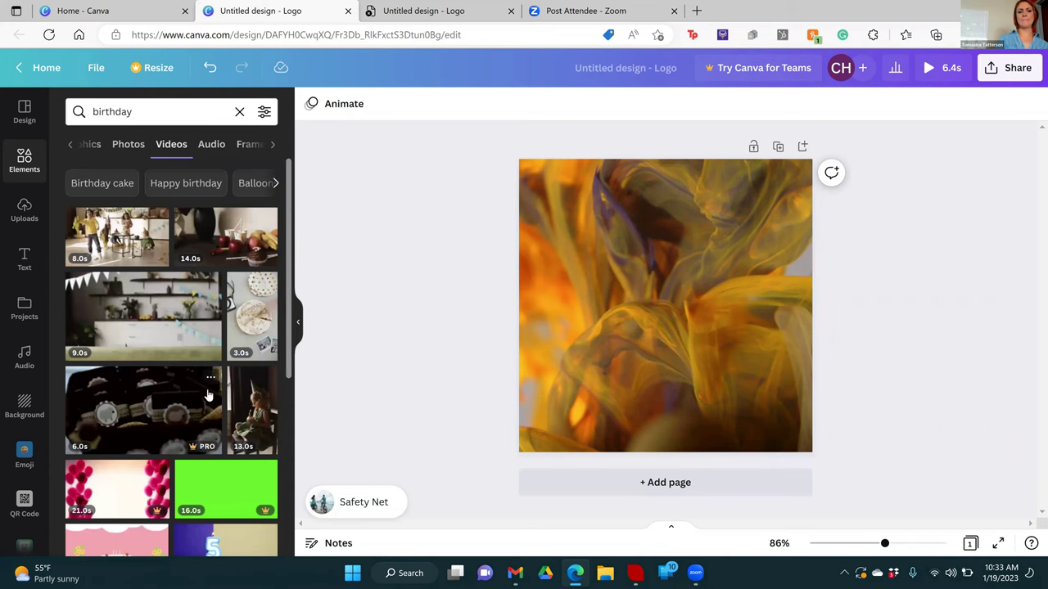
# Step: Add the 3.0s cake video, delete the smoke background, and enlarge the cake video to cover the page
pyautogui.click(261, 315)
pyautogui.click(541, 329)
pyautogui.press('Delete')
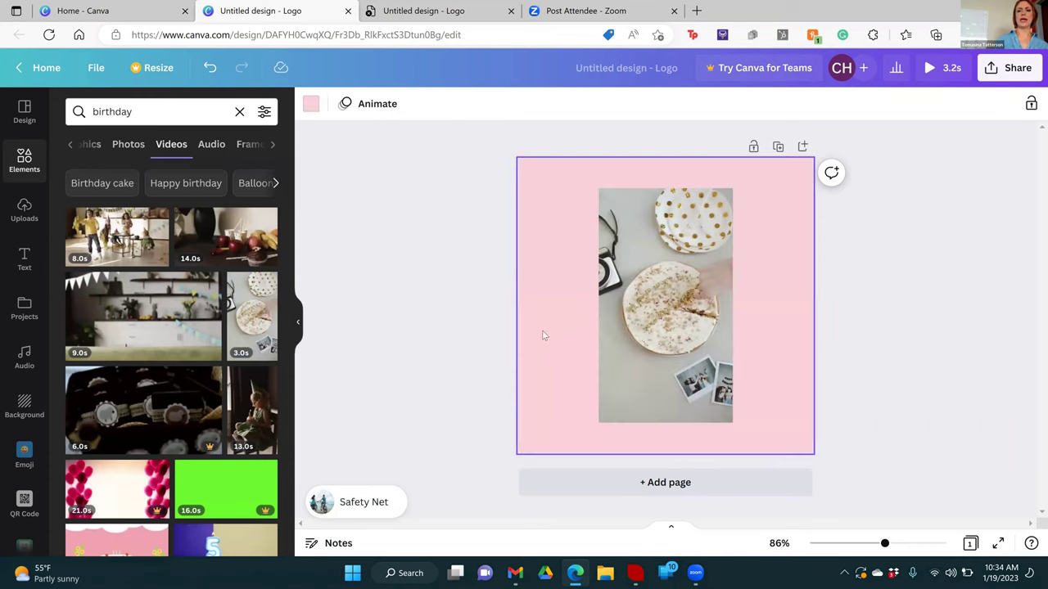
pyautogui.moveTo(655, 355); pyautogui.dragTo(577, 324)
pyautogui.moveTo(652, 395); pyautogui.dragTo(963, 577)
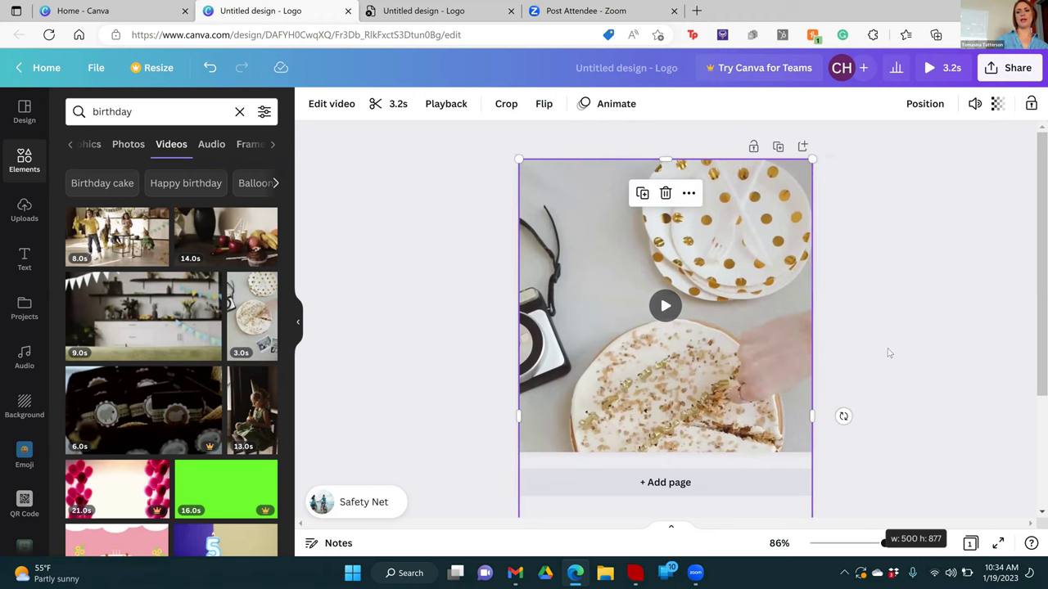
# Step: Crop the cake video to reposition the cake within the square frame
pyautogui.click(889, 272)
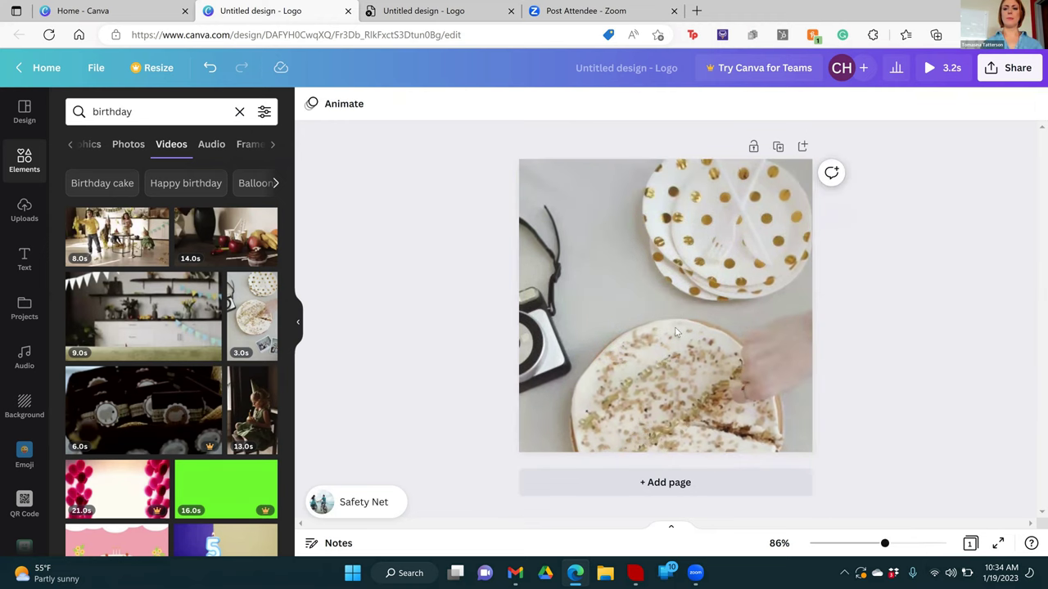
pyautogui.click(581, 255)
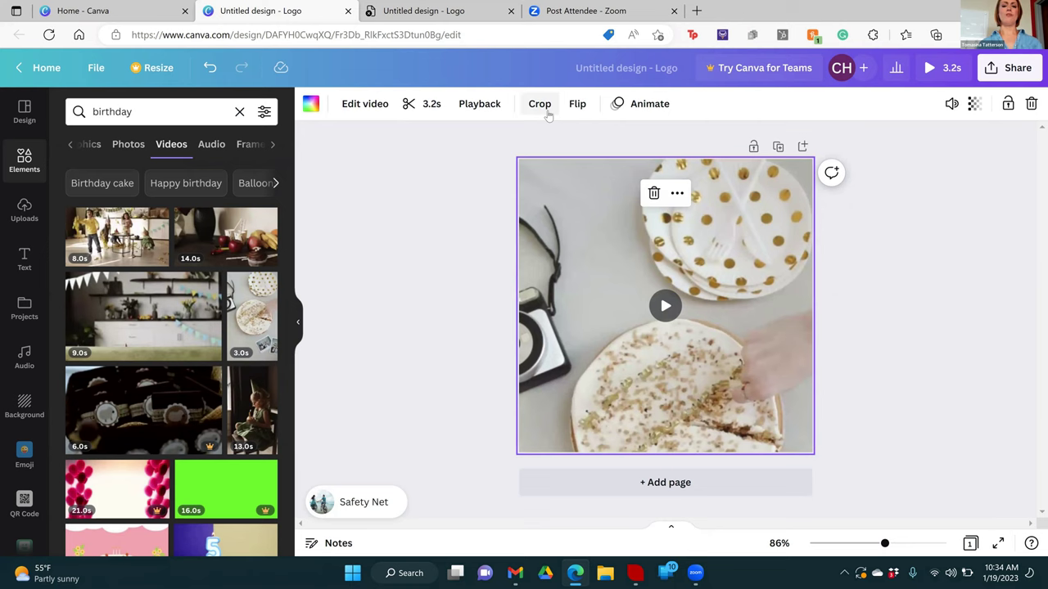
pyautogui.click(549, 110)
pyautogui.moveTo(620, 307); pyautogui.dragTo(623, 228)
pyautogui.click(312, 104)
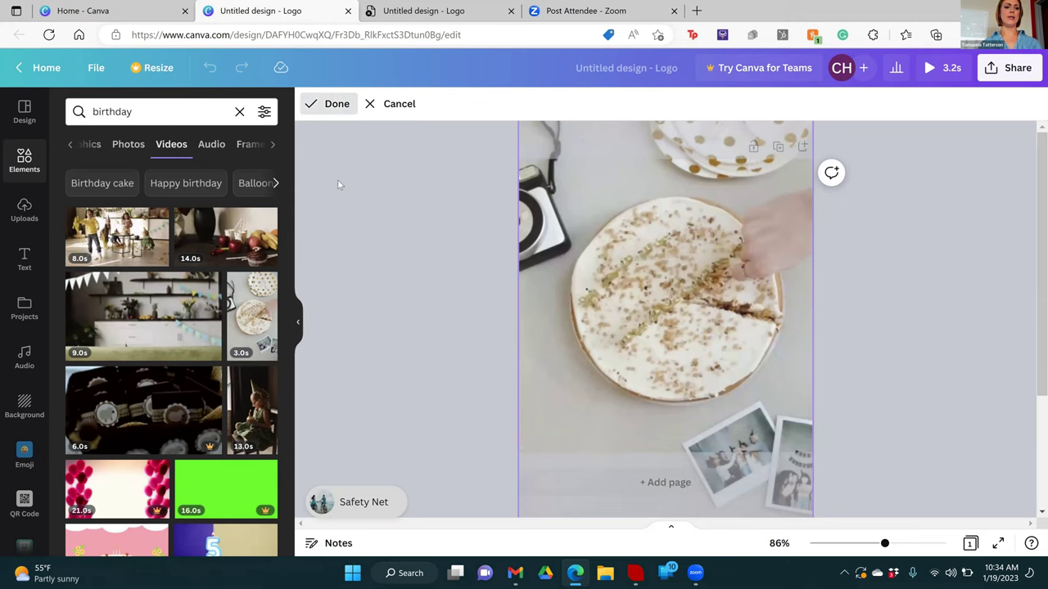
pyautogui.click(352, 273)
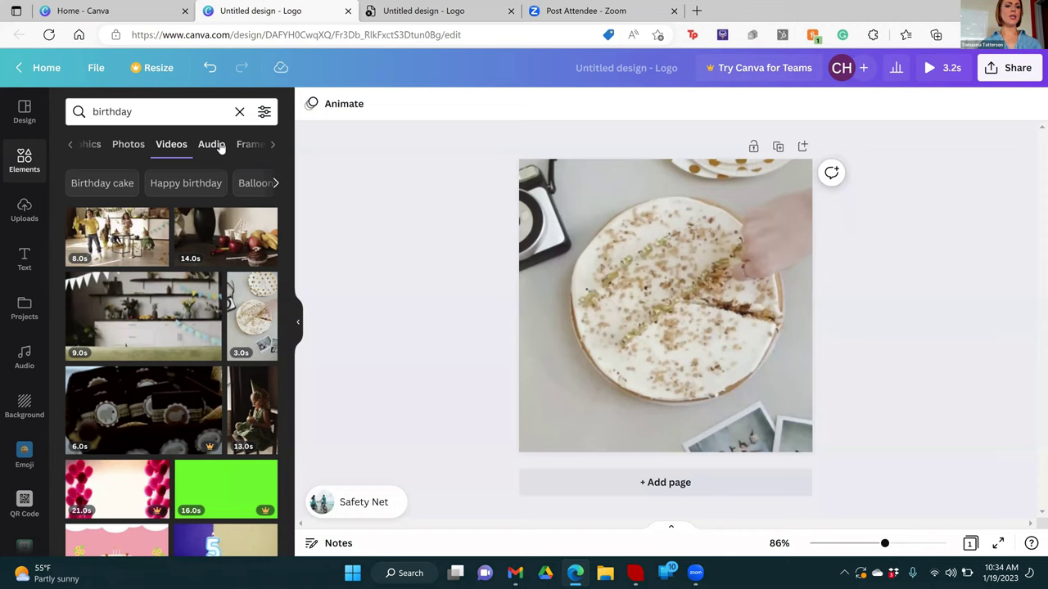
pyautogui.click(275, 146)
pyautogui.click(275, 146)
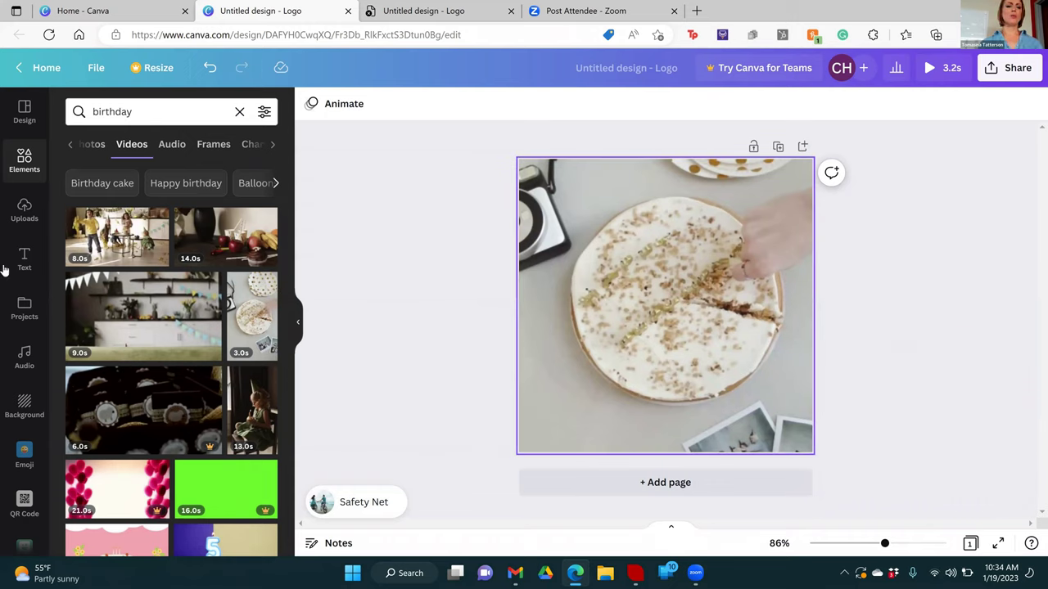
# Step: Return to the main Elements library, scroll it, and open the Text panel
pyautogui.click(24, 161)
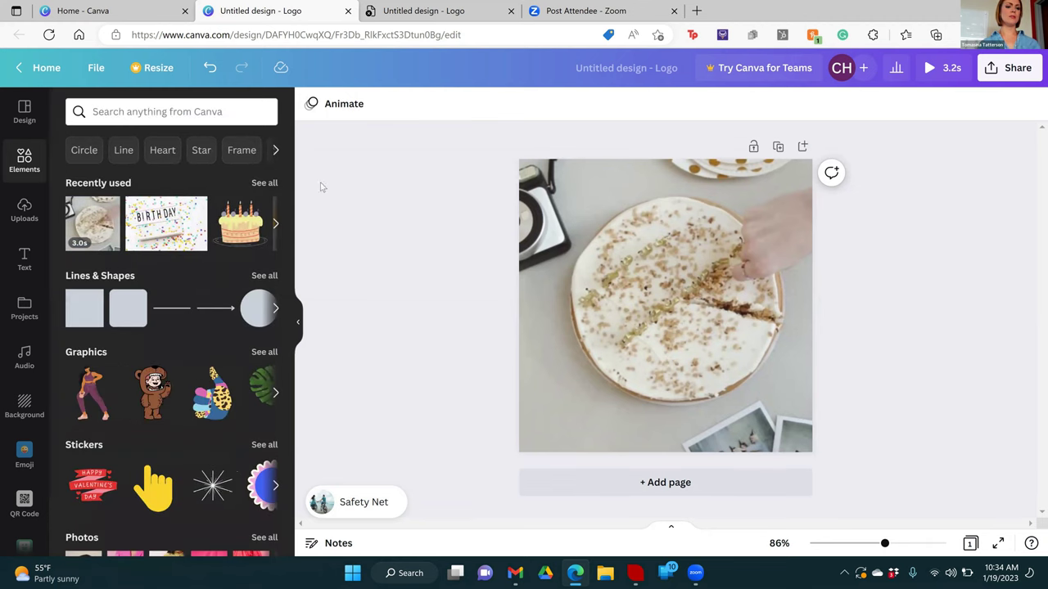
pyautogui.scroll(-3, 286, 221)
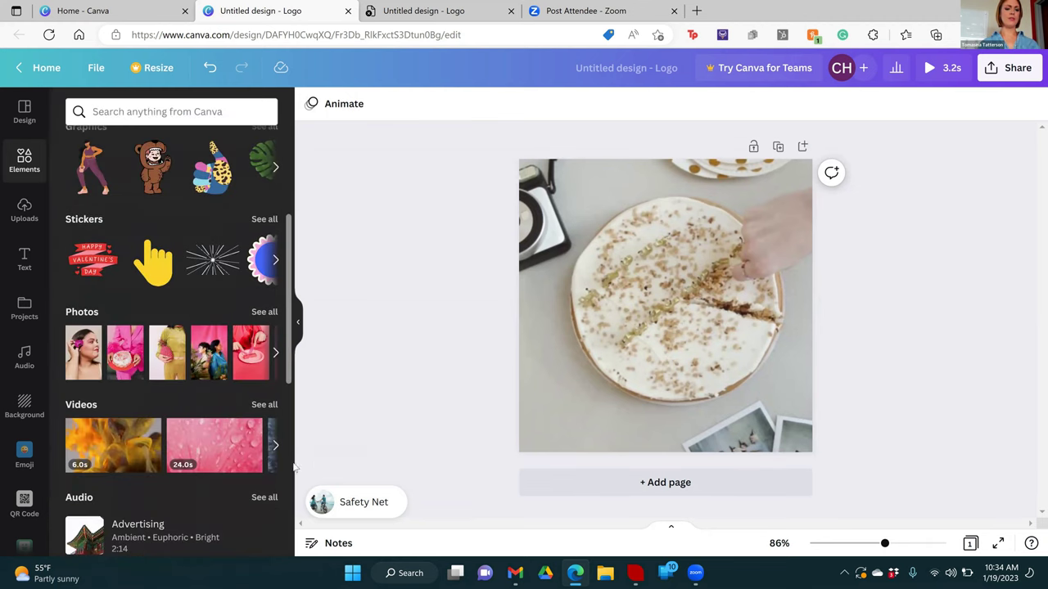
pyautogui.scroll(-5, 284, 442)
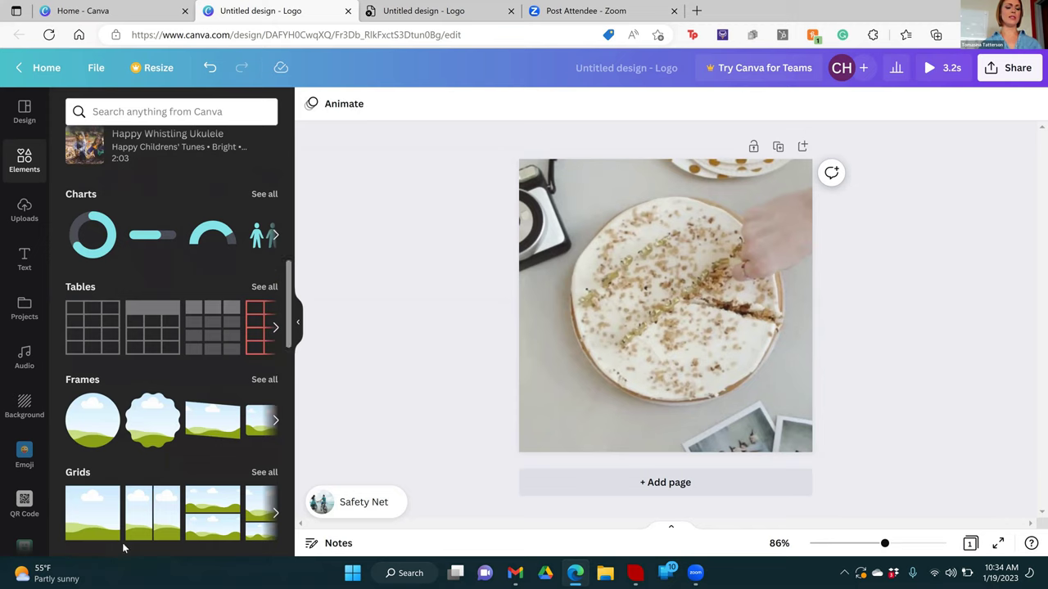
pyautogui.click(24, 260)
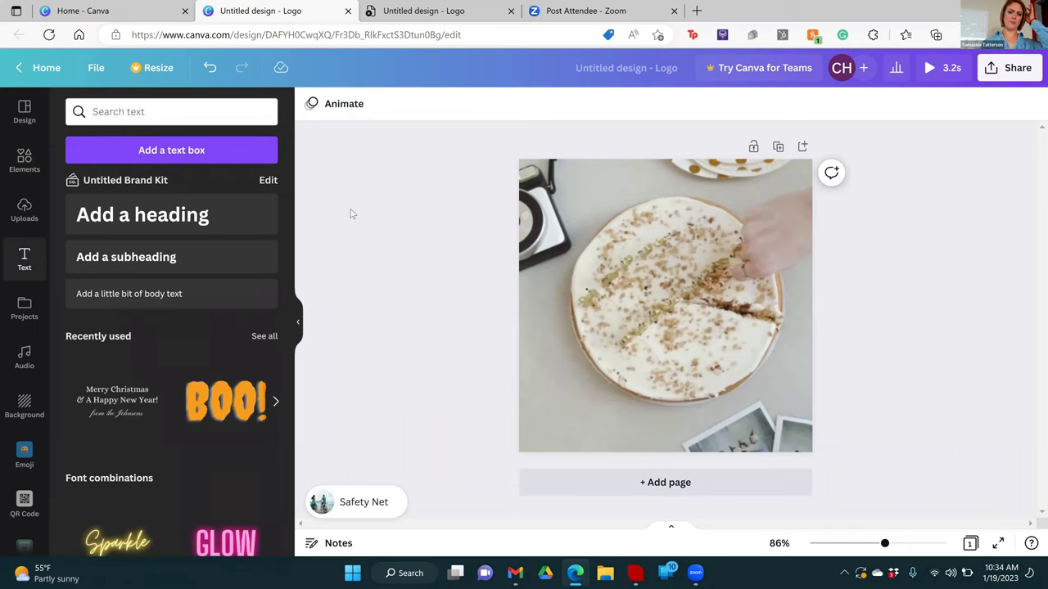
pyautogui.click(190, 159)
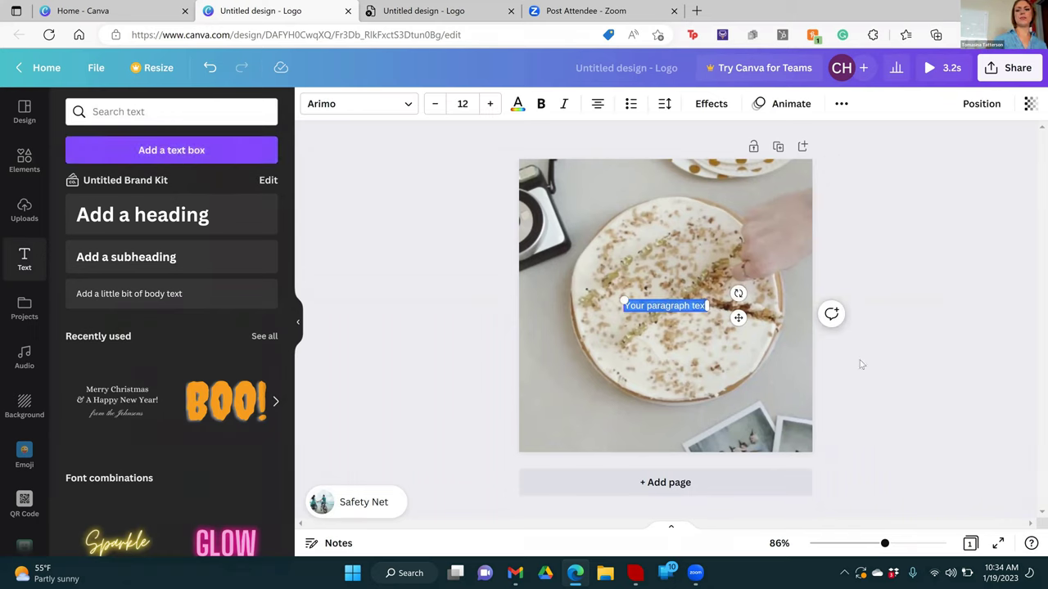
pyautogui.press('BackSpace')
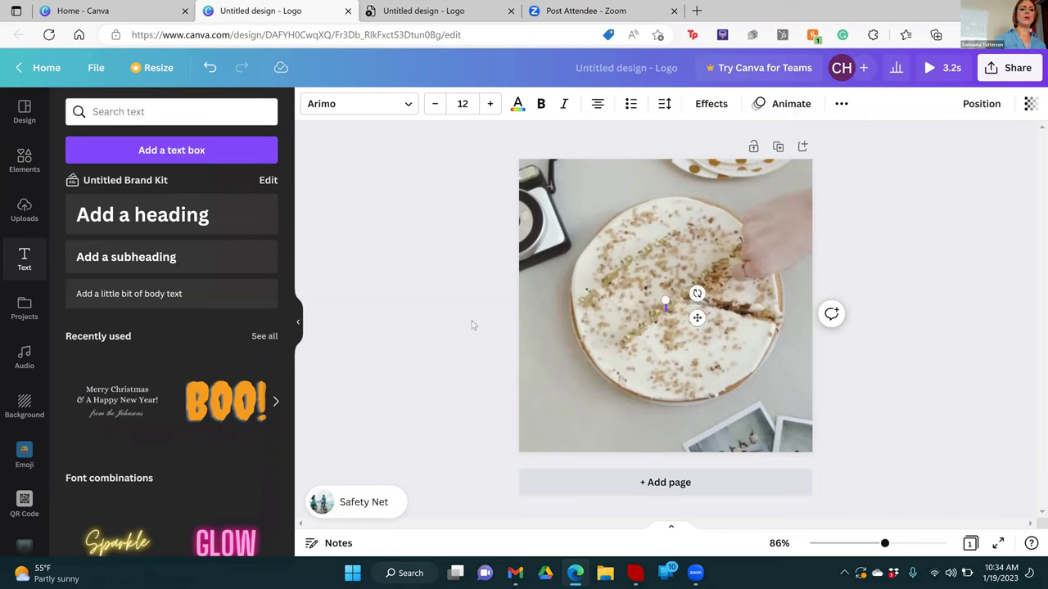
pyautogui.click(393, 299)
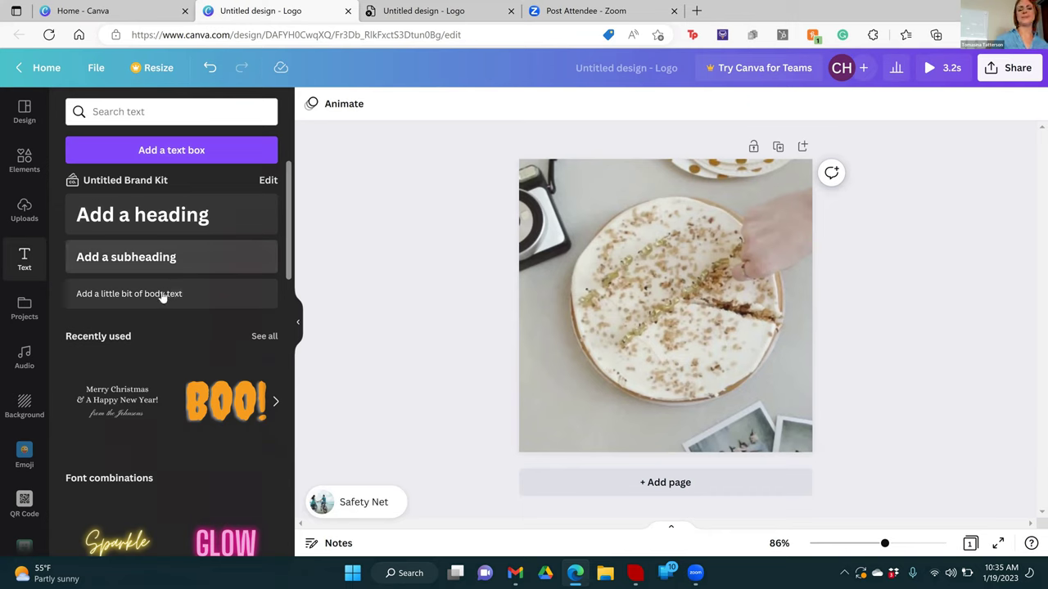
pyautogui.click(212, 215)
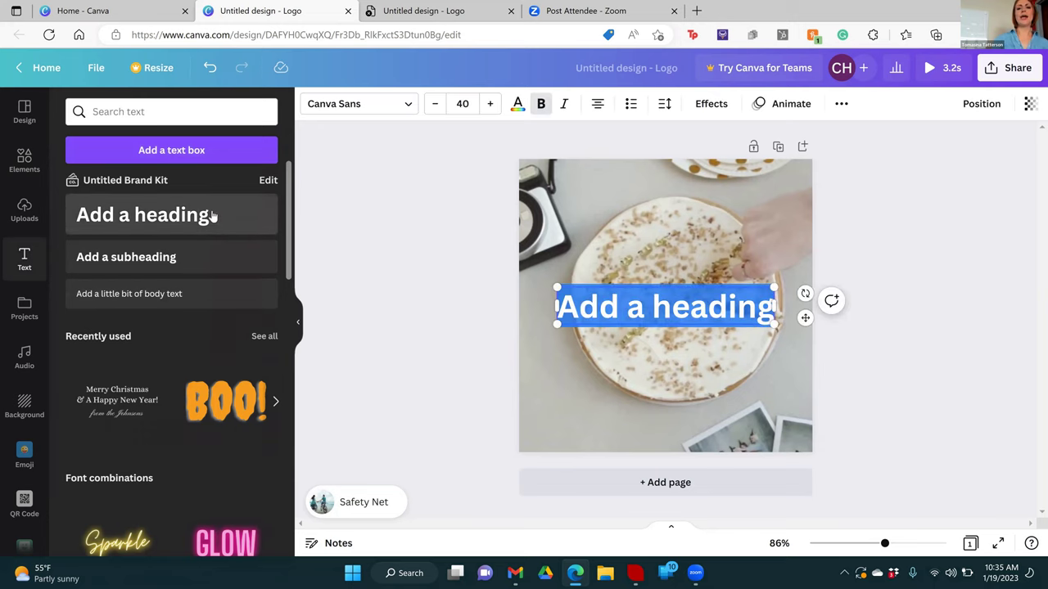
pyautogui.click(235, 259)
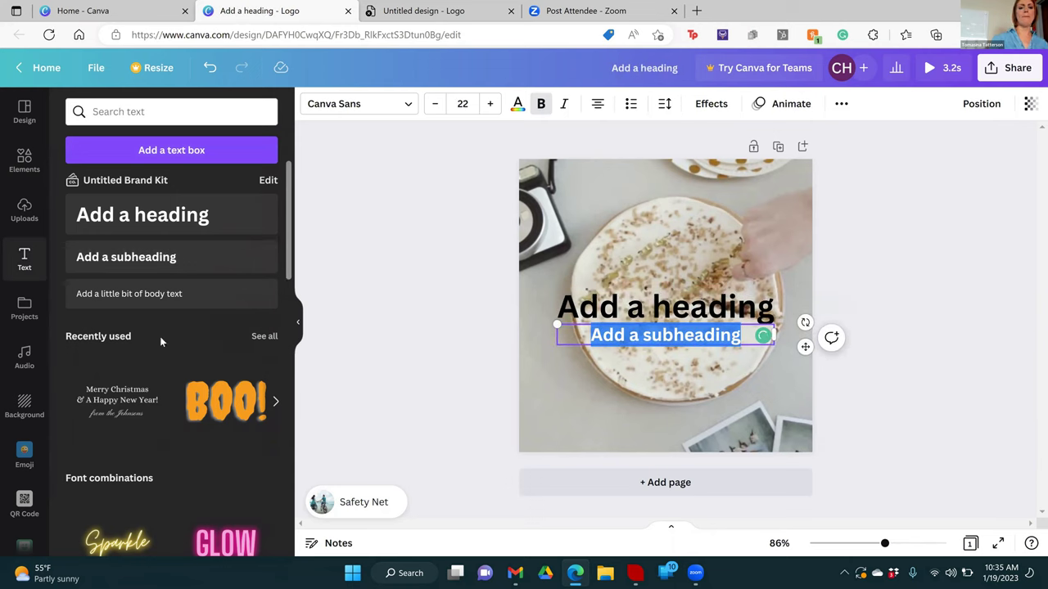
pyautogui.click(140, 293)
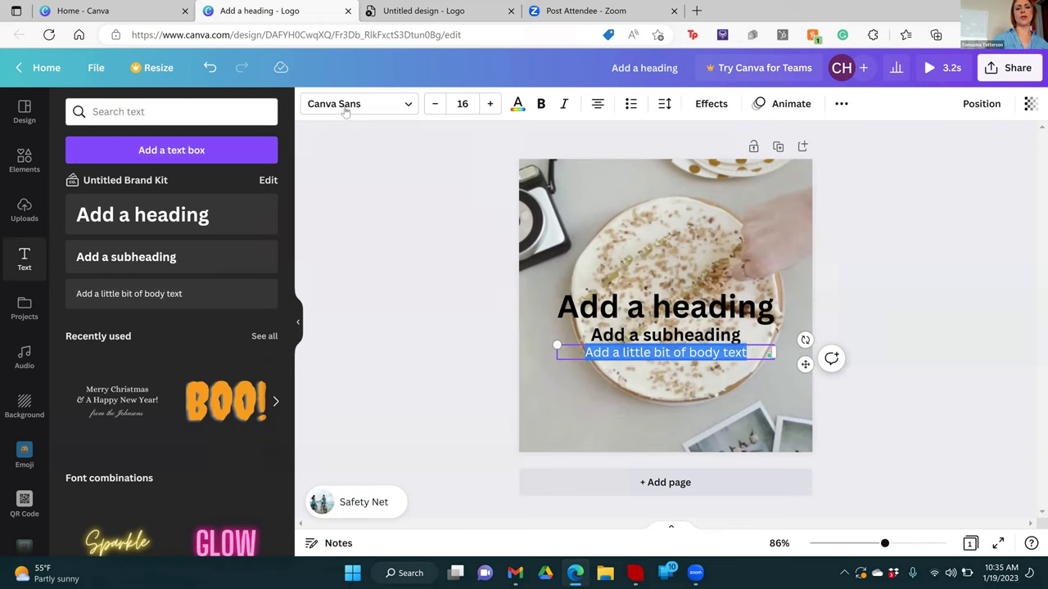
pyautogui.press('BackSpace')
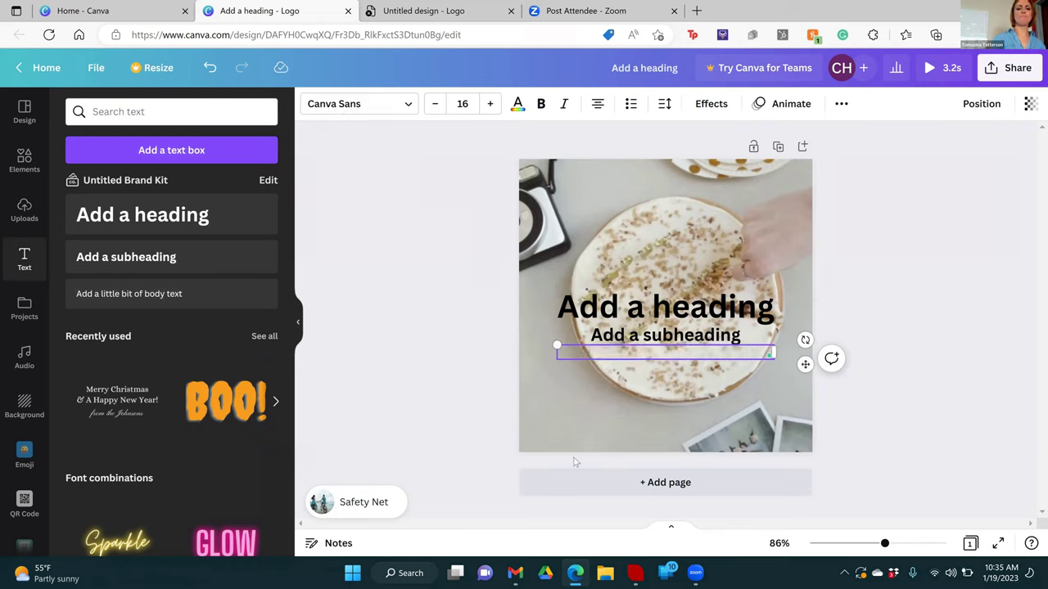
pyautogui.hotkey('ctrl', 'z')
pyautogui.hotkey('ctrl', 'z')
pyautogui.hotkey('ctrl', 'z')
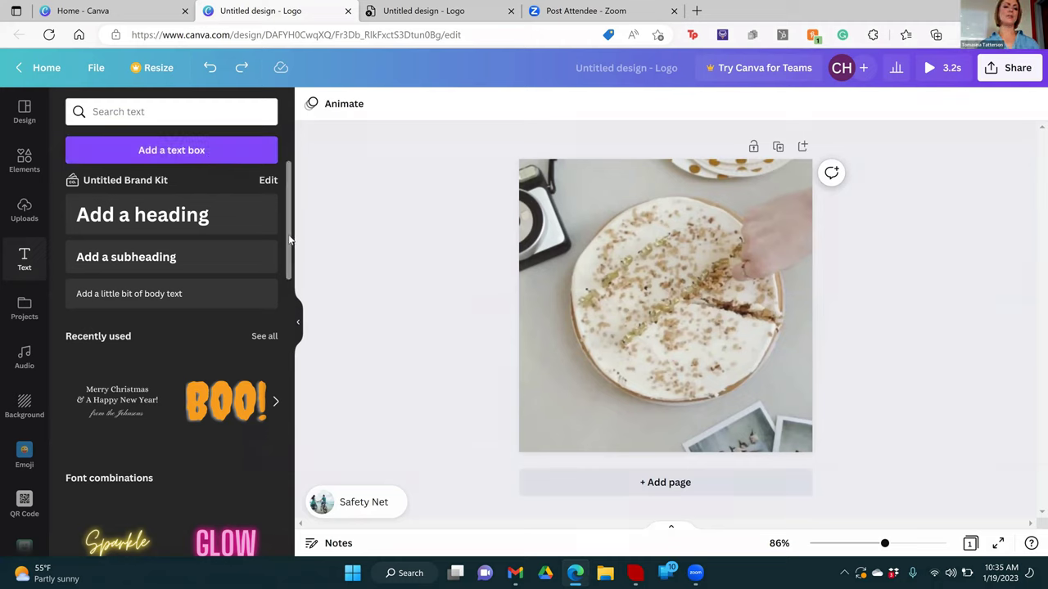
# Step: Scroll the Text panel's font combinations until the Sparkle and GLOW styles are visible
pyautogui.moveTo(290, 253); pyautogui.dragTo(288, 328)
pyautogui.scroll(-3, 271, 382)
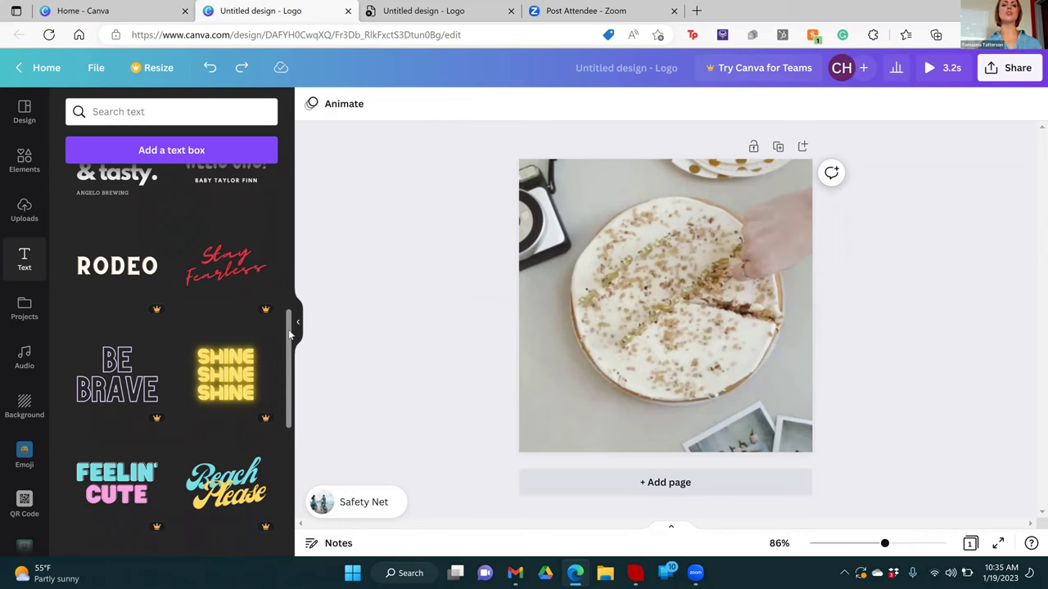
pyautogui.moveTo(286, 347); pyautogui.dragTo(295, 409)
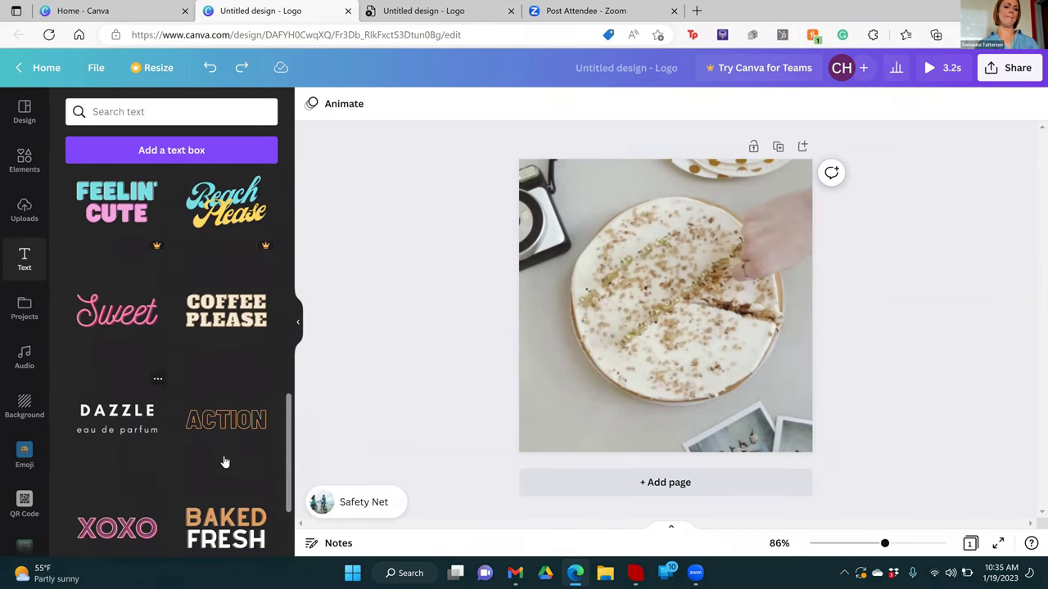
pyautogui.scroll(1, 290, 415)
pyautogui.scroll(5, 291, 320)
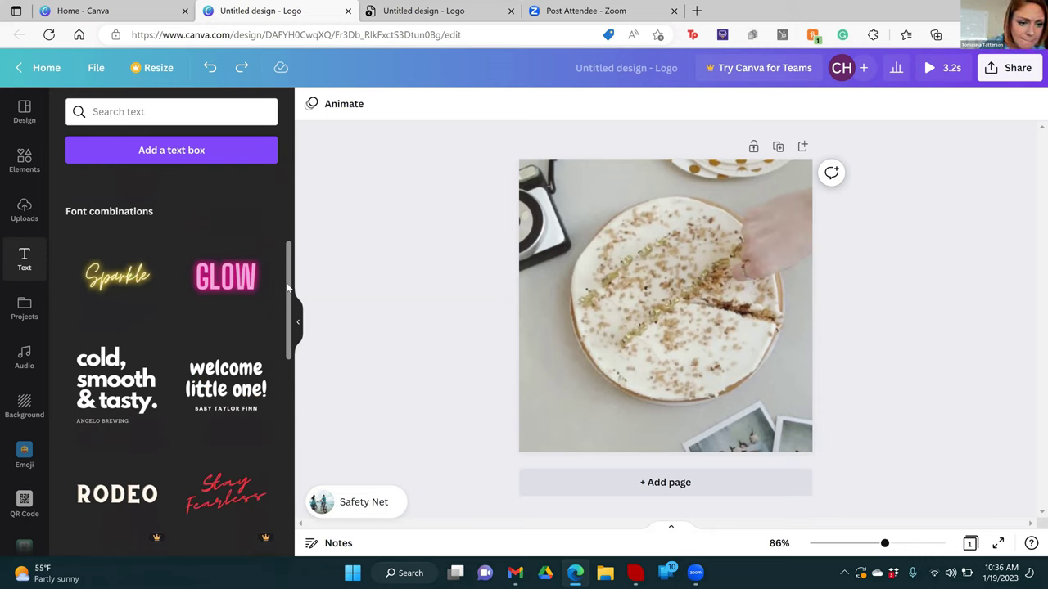
pyautogui.scroll(-3, 261, 378)
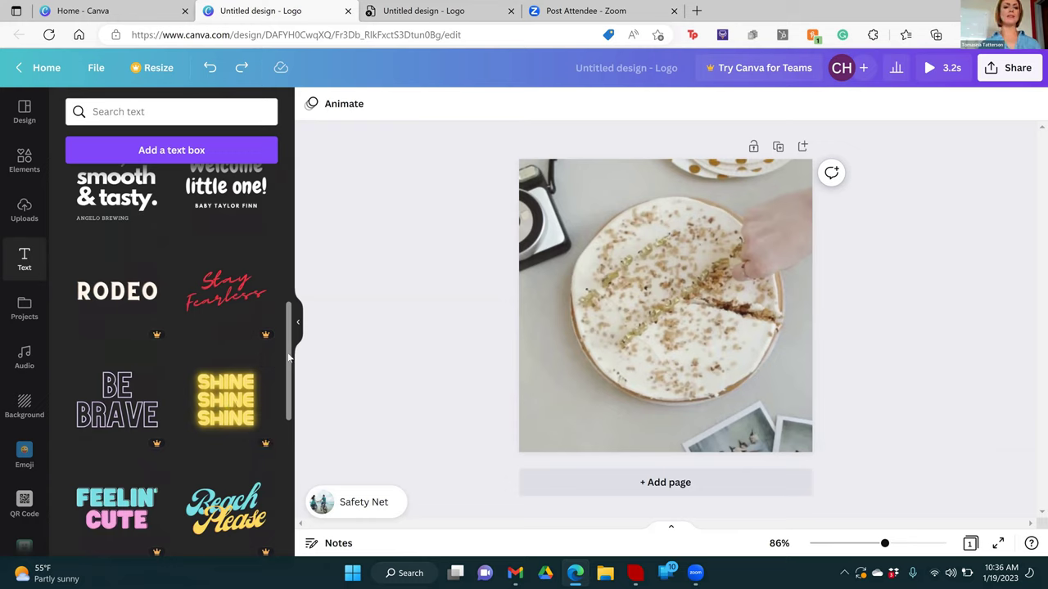
pyautogui.scroll(3, 290, 344)
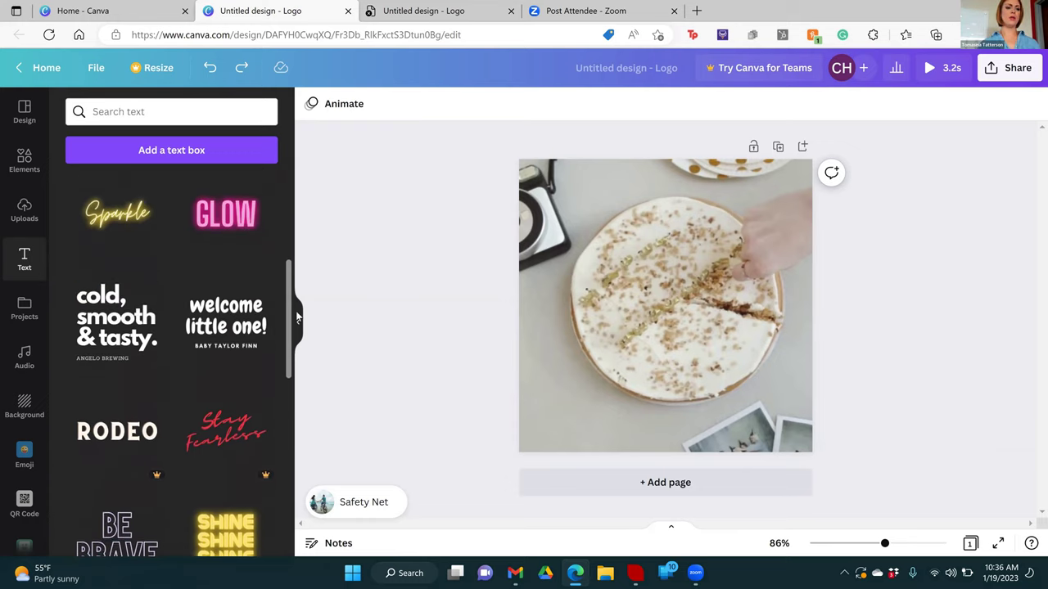
# Step: Add the glowing Sparkle text, search fonts for 'stencil' and apply Black Ops One
pyautogui.click(118, 210)
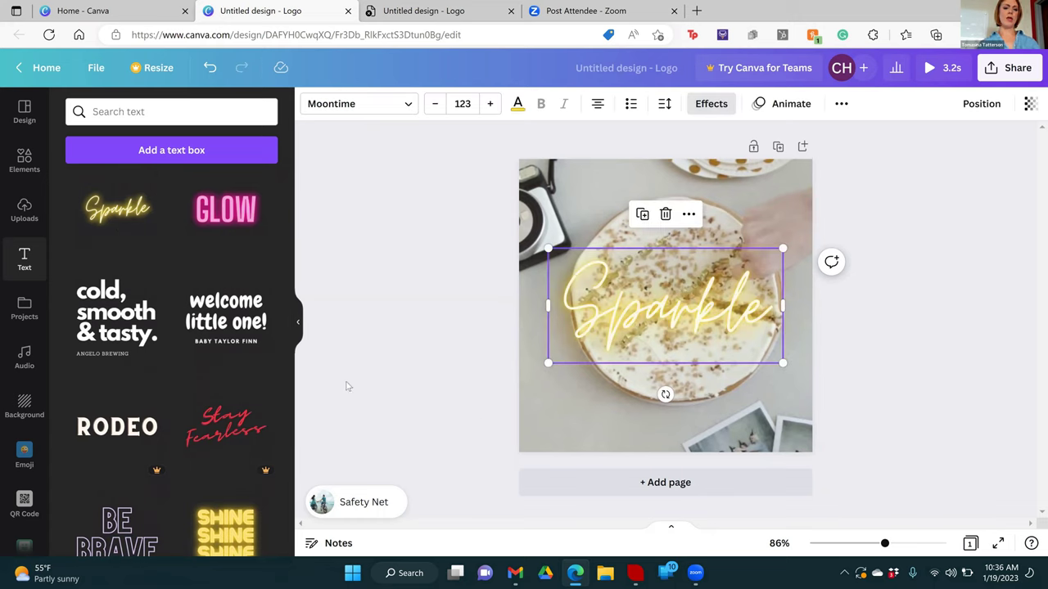
pyautogui.scroll(-5, 300, 398)
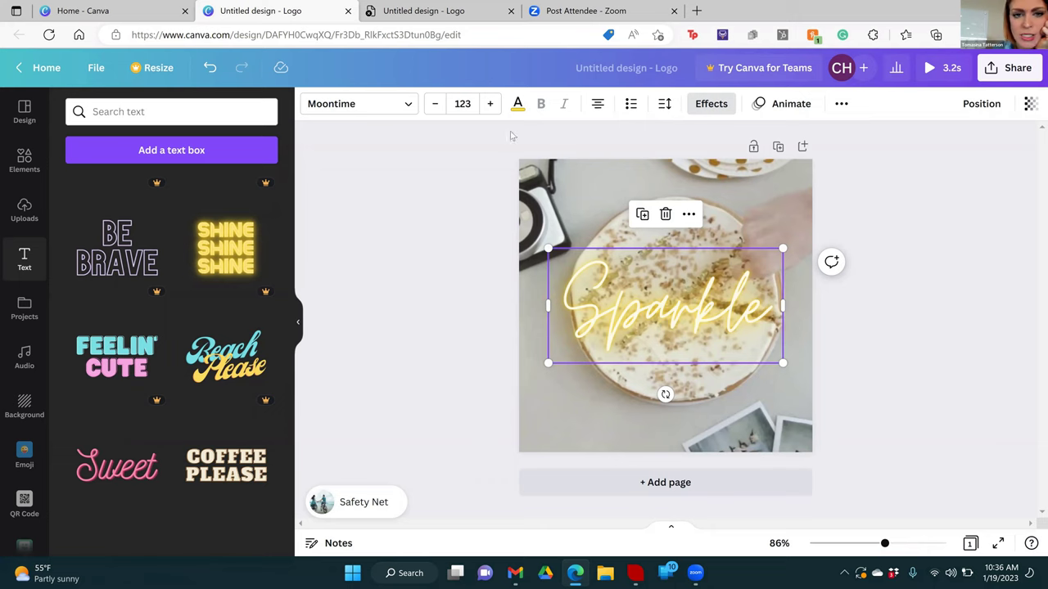
pyautogui.click(398, 104)
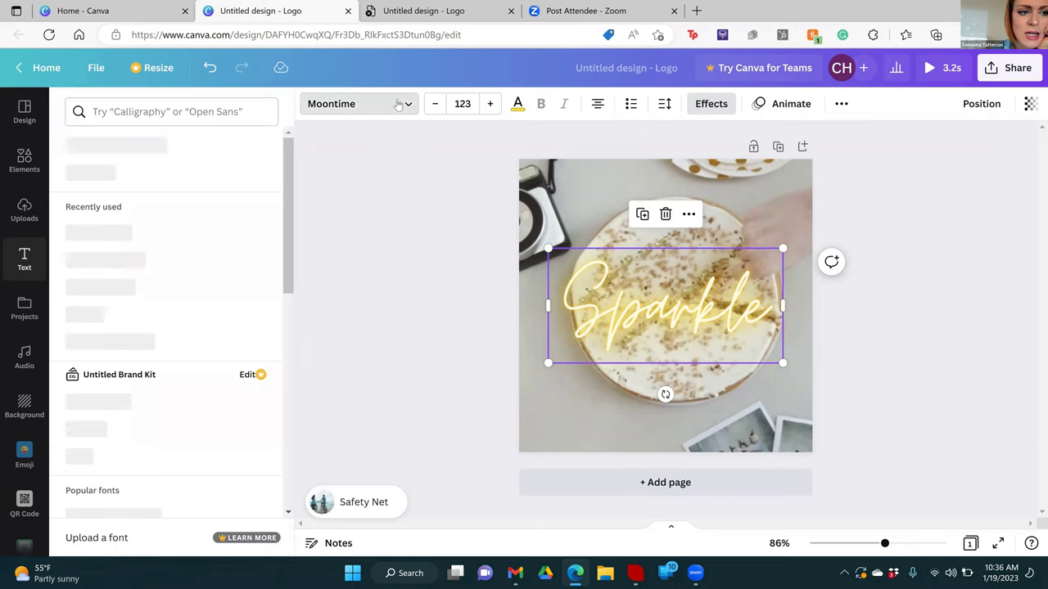
pyautogui.click(186, 113)
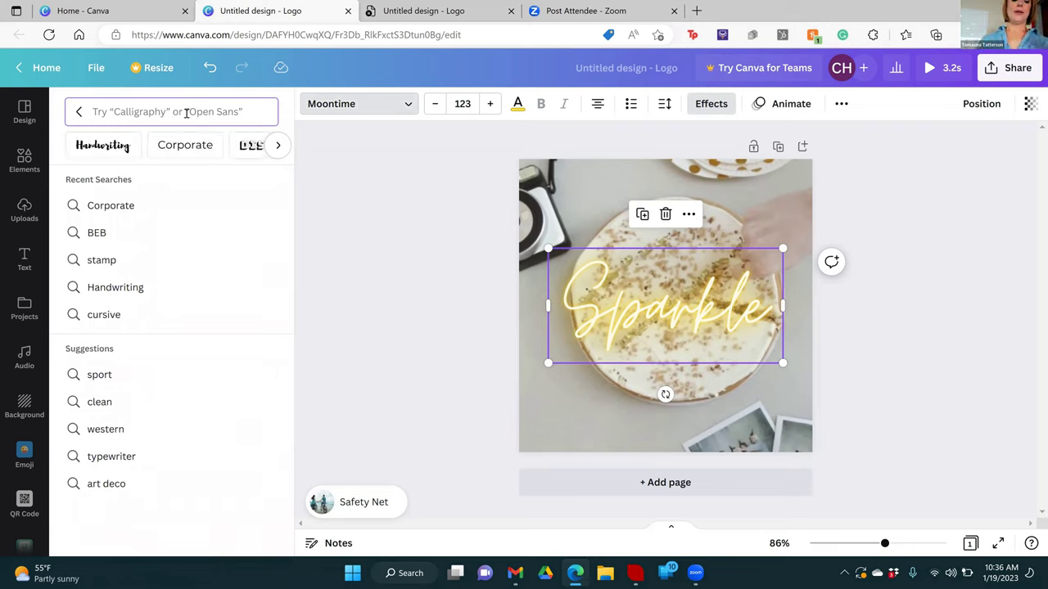
pyautogui.write('d')
pyautogui.press('BackSpace')
pyautogui.write('stencil')
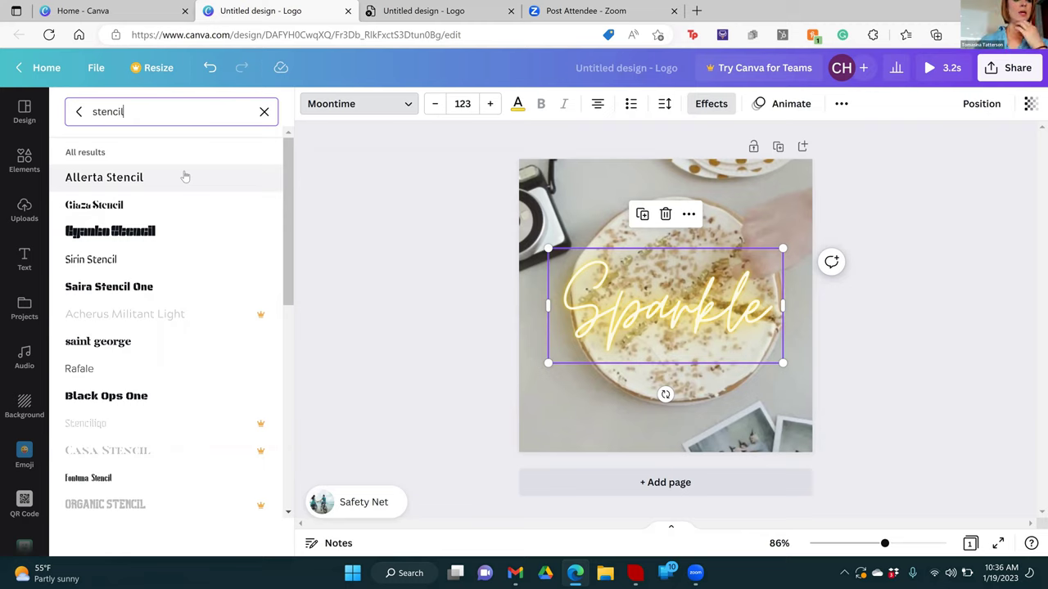
pyautogui.click(145, 397)
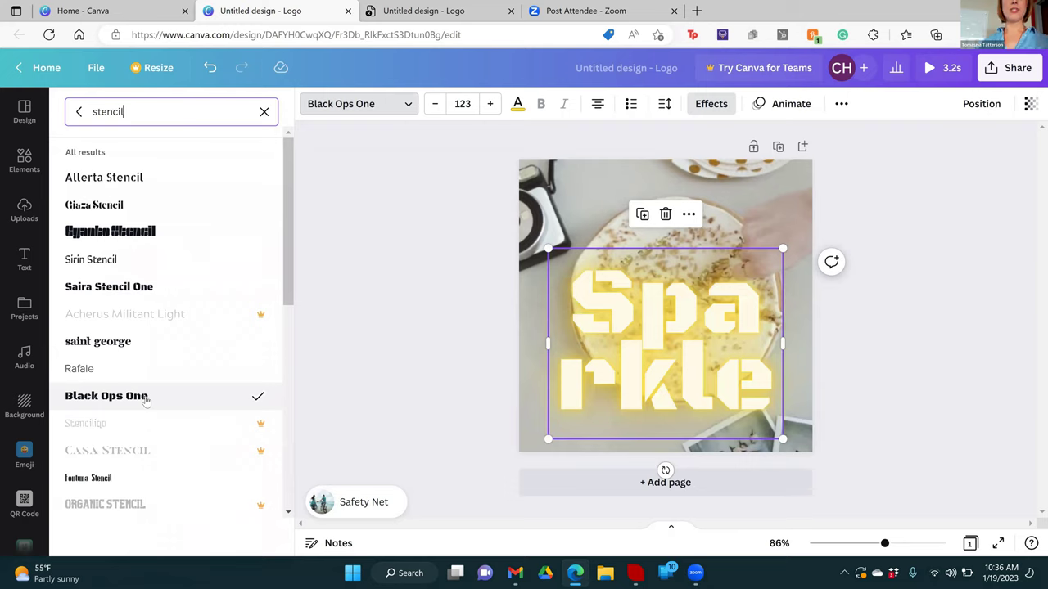
# Step: Switch Sparkle to Giaza Stencil, then try the premium ORGANIC STENCIL font
pyautogui.click(114, 206)
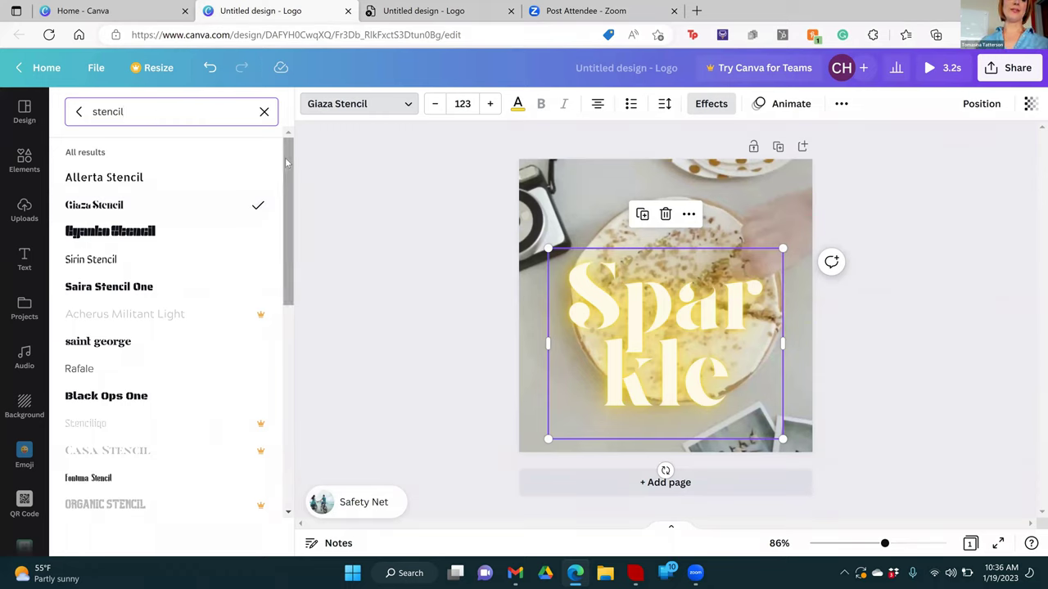
pyautogui.moveTo(286, 164); pyautogui.dragTo(293, 247)
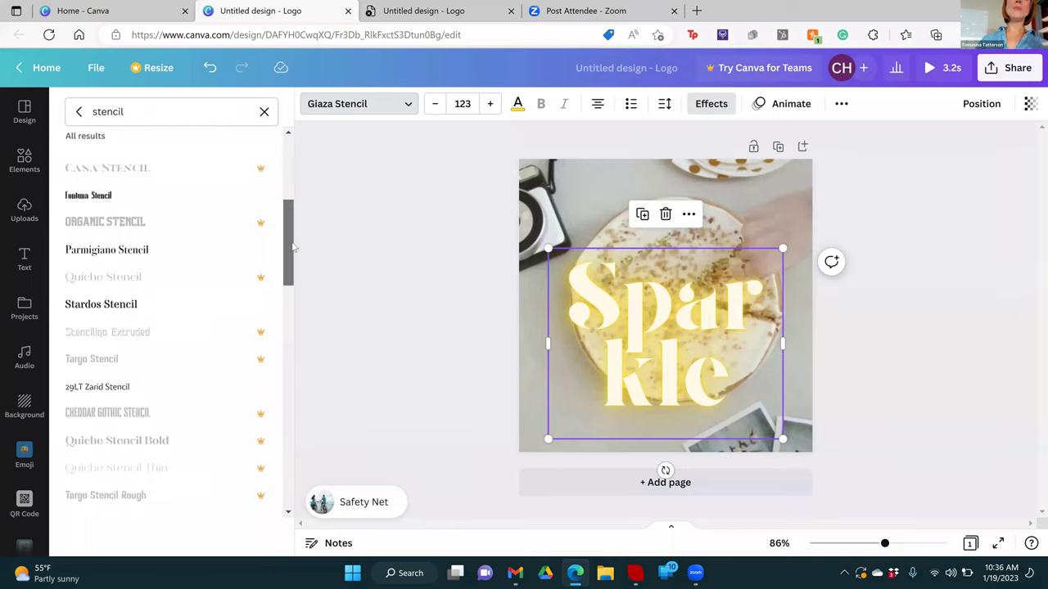
pyautogui.scroll(3, 204, 246)
pyautogui.scroll(-2, 199, 277)
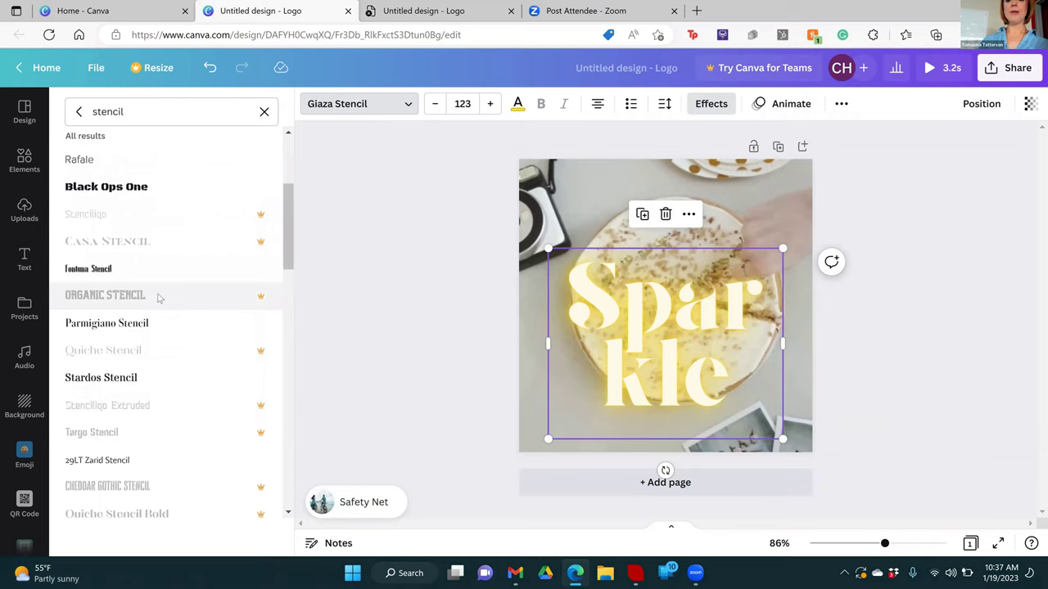
pyautogui.click(160, 298)
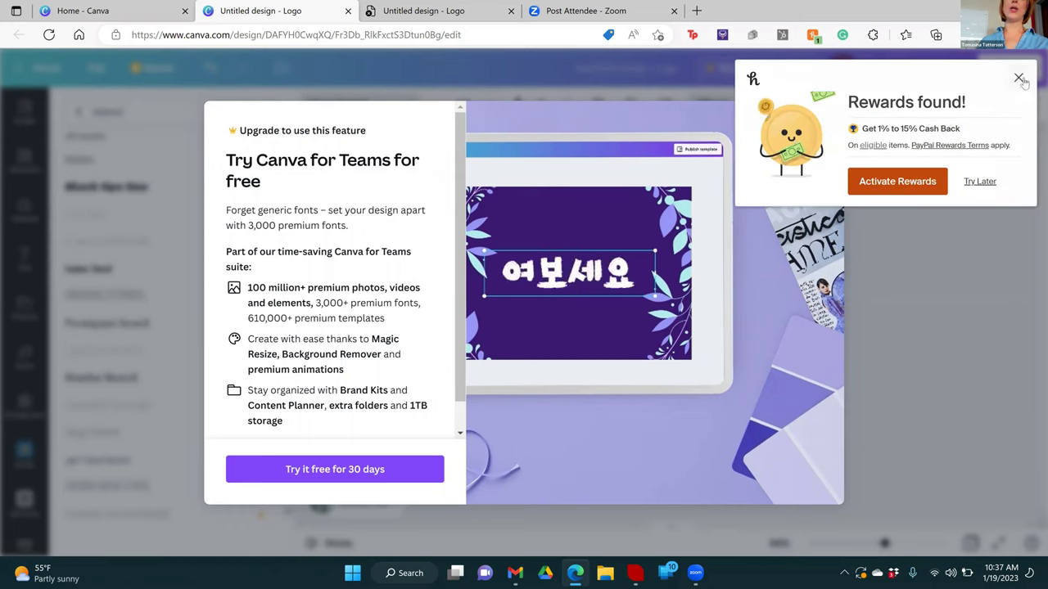
# Step: Dismiss the rewards popup and upgrade offer, then apply the Handwriting font Sigher to Sparkle
pyautogui.click(1019, 79)
pyautogui.click(860, 113)
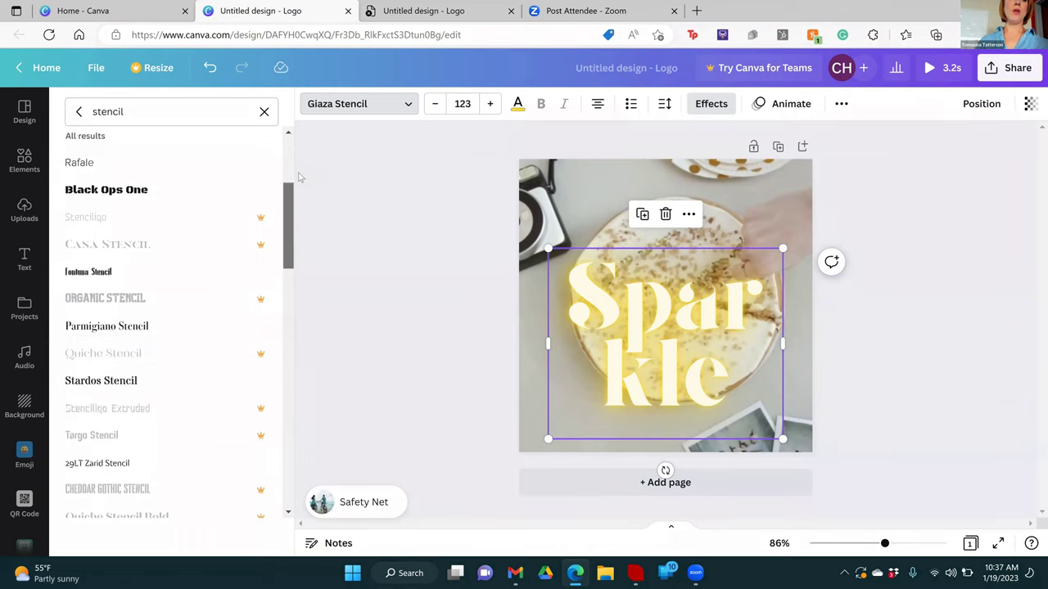
pyautogui.scroll(3, 299, 170)
pyautogui.click(264, 111)
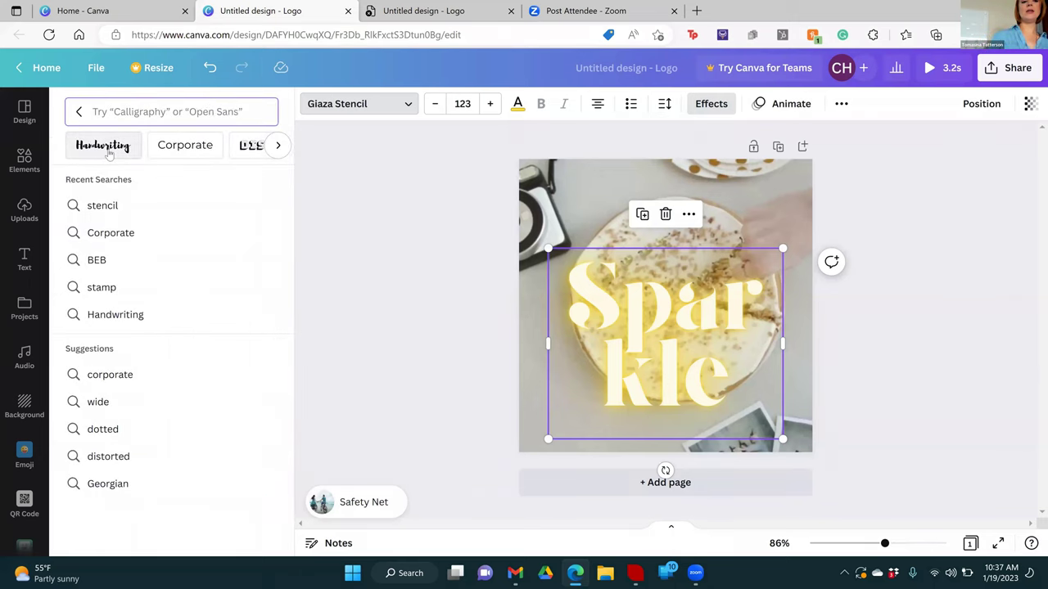
pyautogui.click(109, 154)
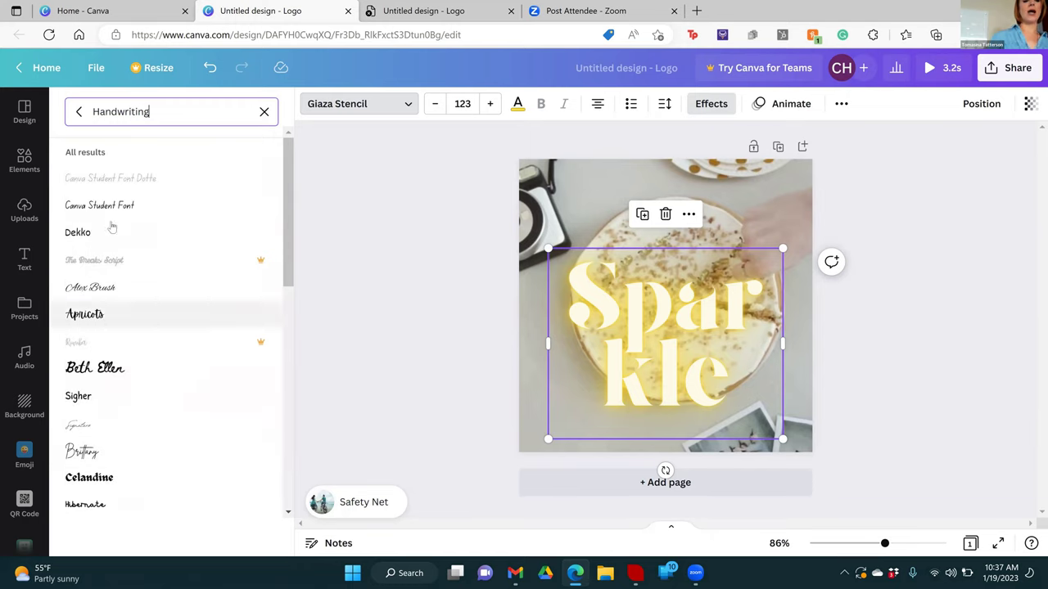
pyautogui.click(86, 404)
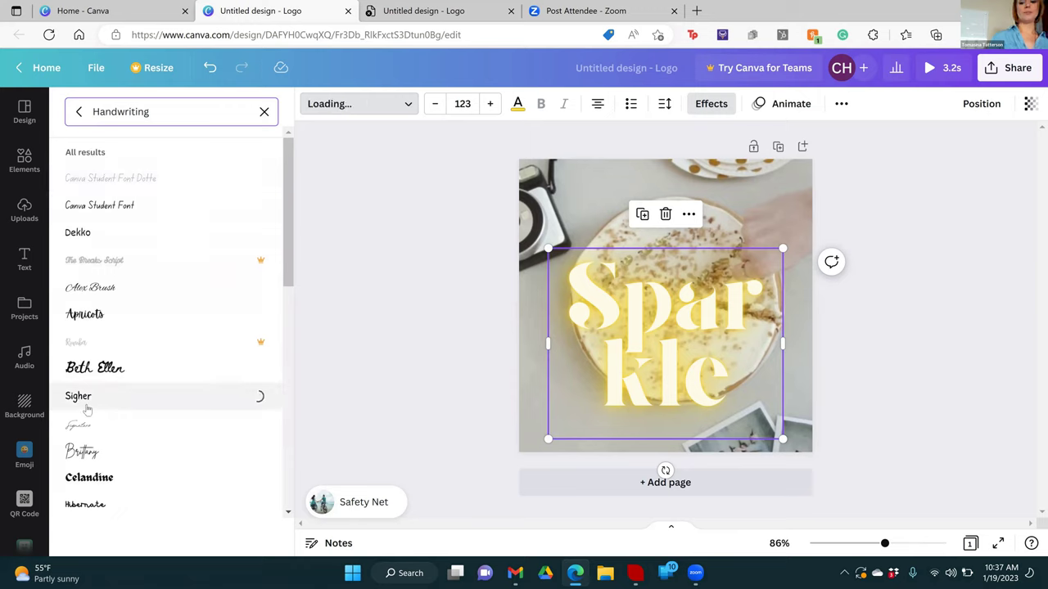
# Step: Browse corporate fonts via a 'corpo' search, then clear it and close the font list
pyautogui.click(79, 112)
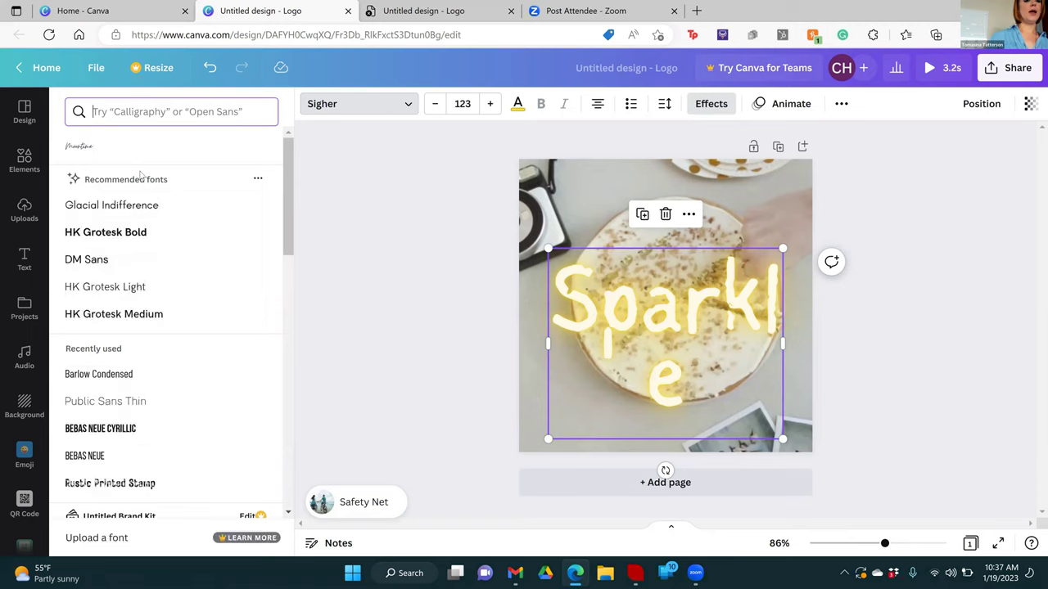
pyautogui.click(129, 116)
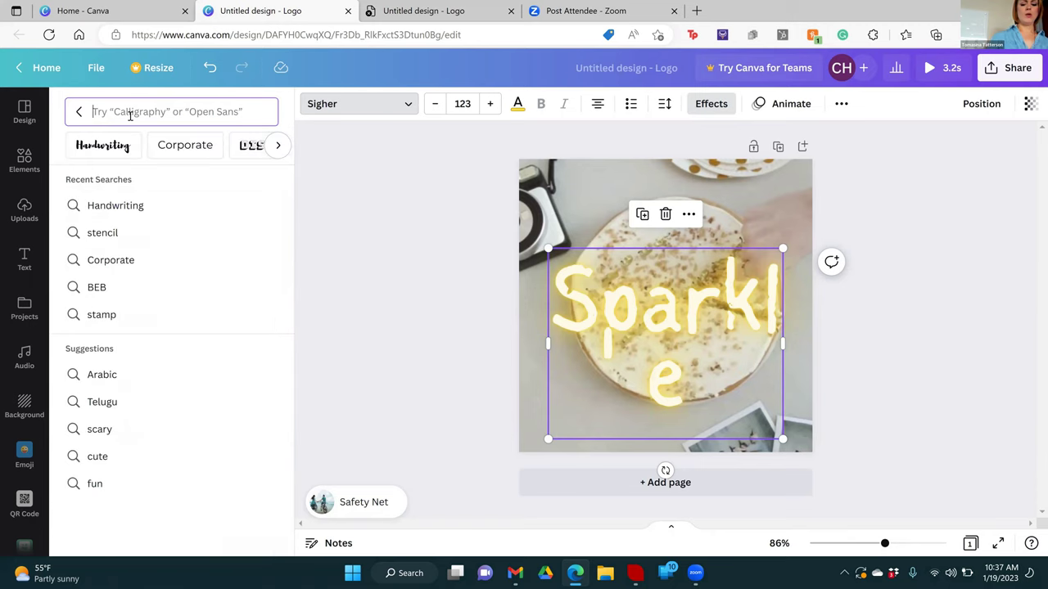
pyautogui.write('corpo')
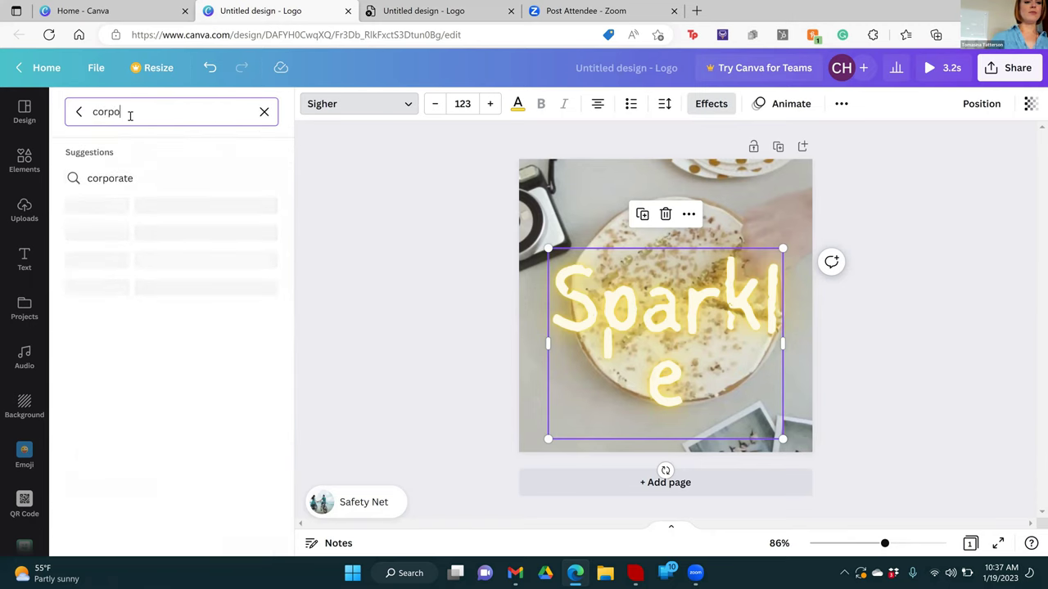
pyautogui.click(109, 178)
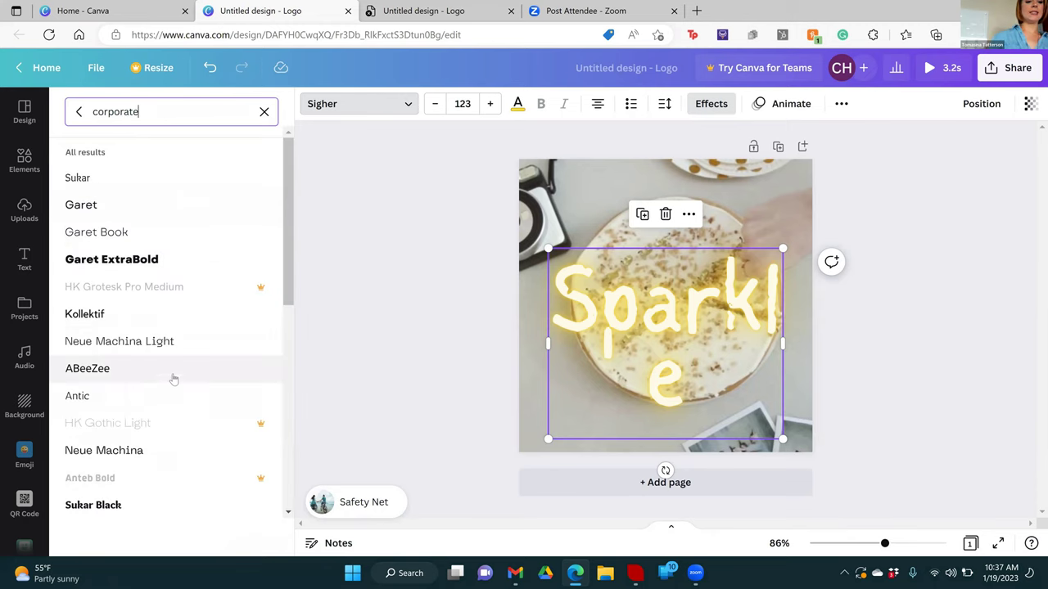
pyautogui.click(78, 111)
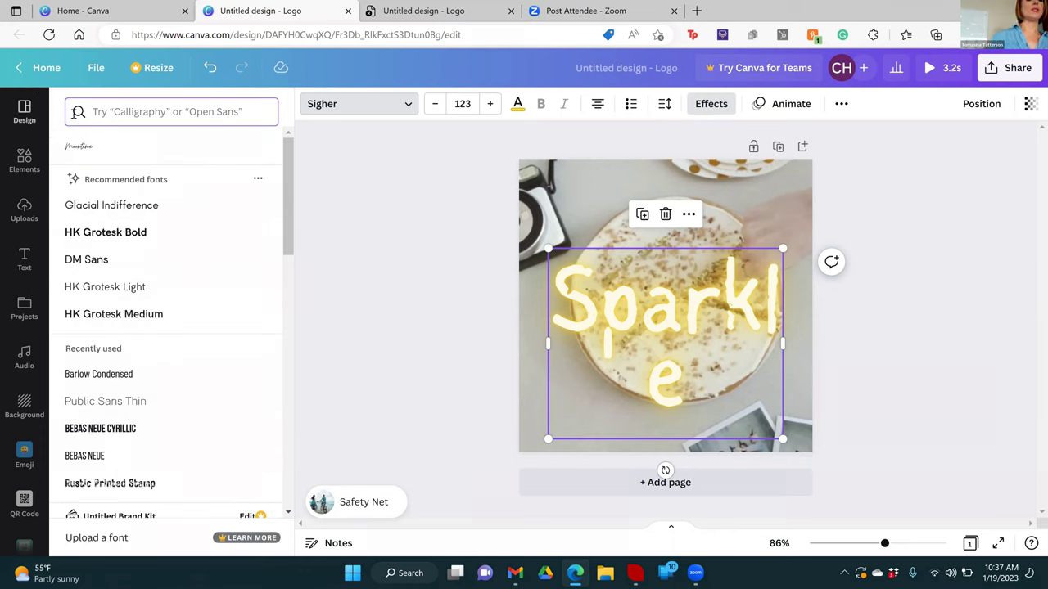
pyautogui.click(369, 104)
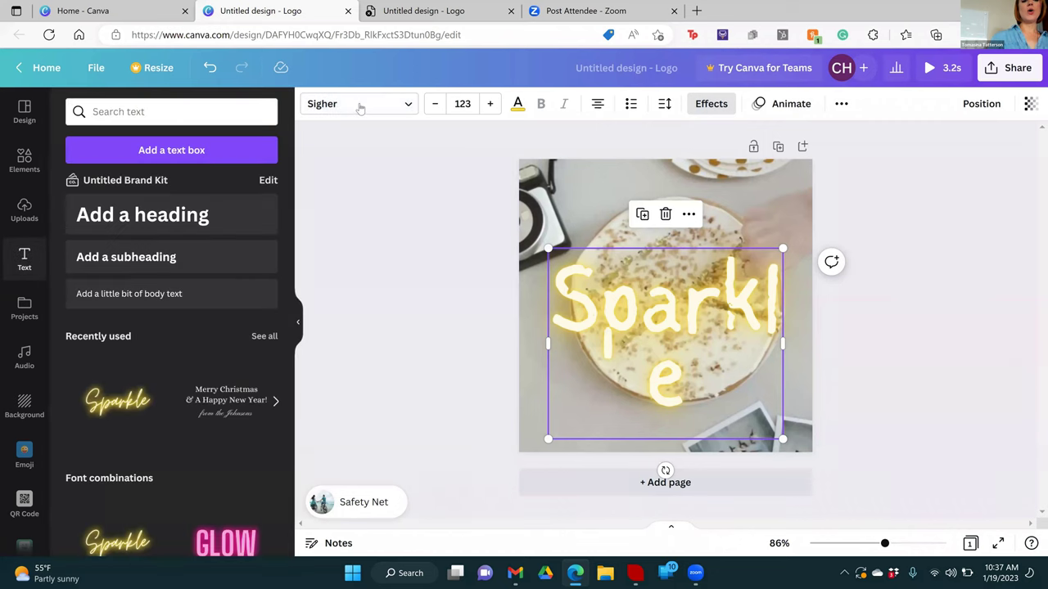
# Step: Try Sunday and Mansalva on Sparkle, then undo back to Moontime and close the font list
pyautogui.click(358, 104)
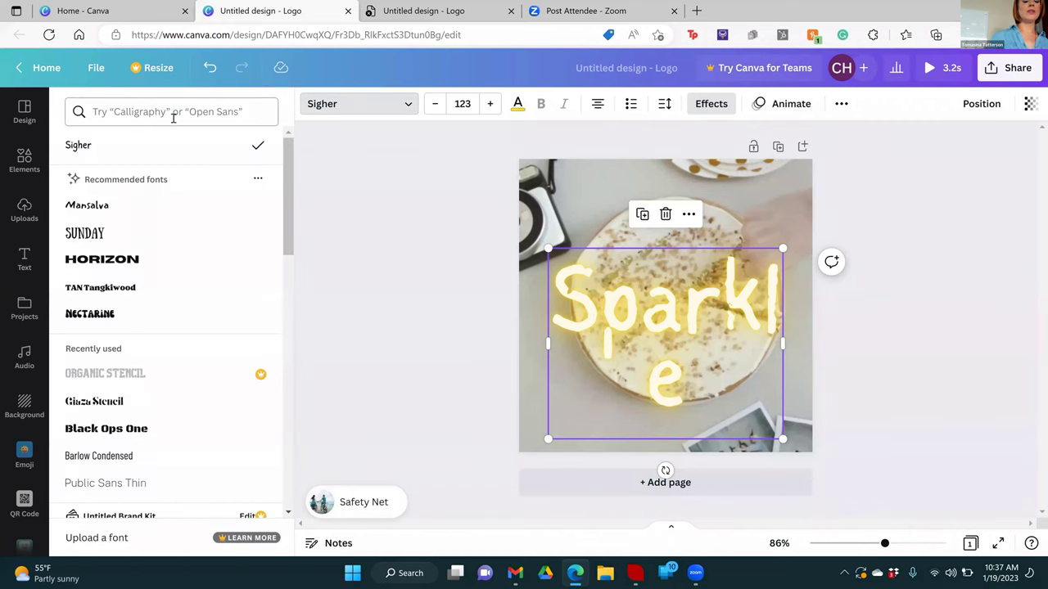
pyautogui.click(130, 234)
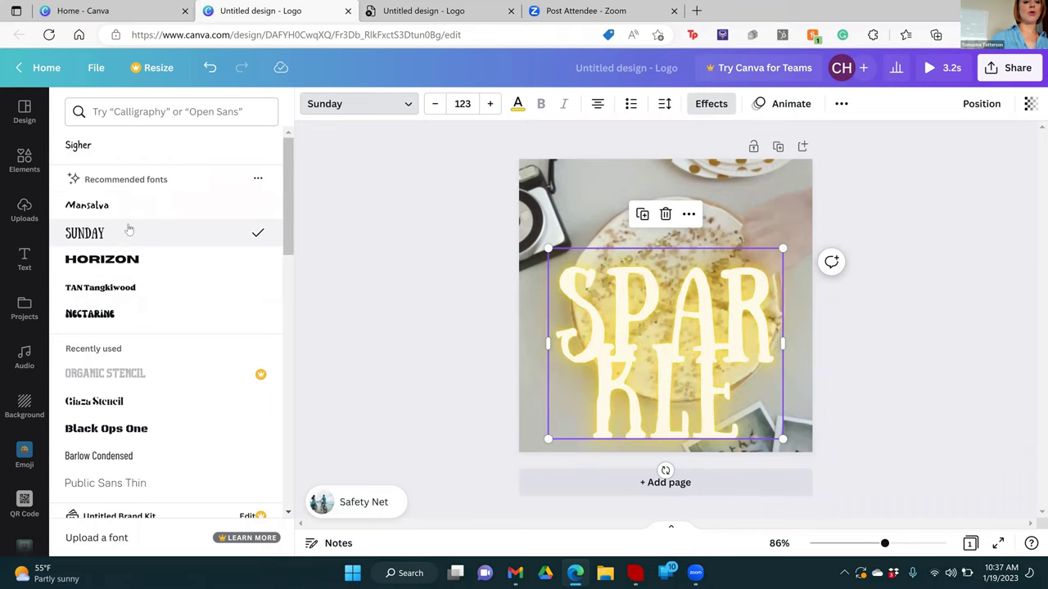
pyautogui.click(110, 204)
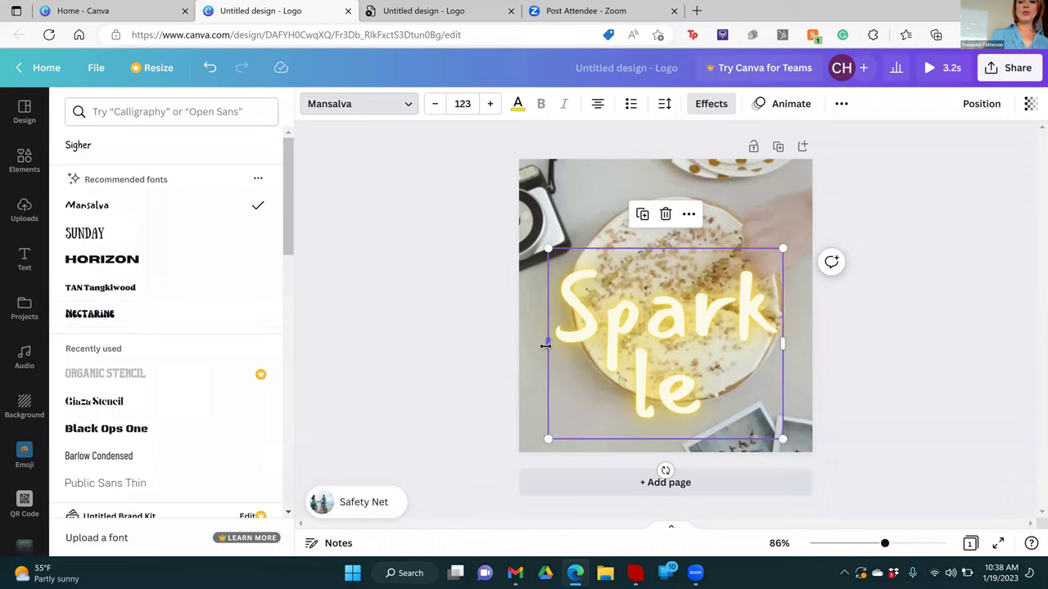
pyautogui.hotkey('ctrl', 'z')
pyautogui.hotkey('ctrl', 'z')
pyautogui.hotkey('ctrl', 'z')
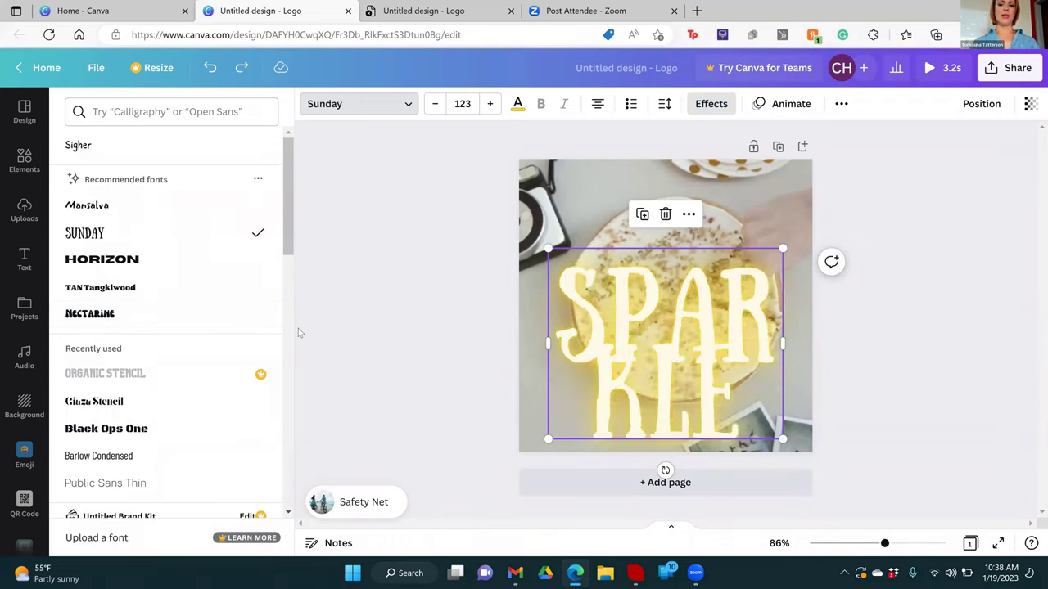
pyautogui.hotkey('ctrl', 'z')
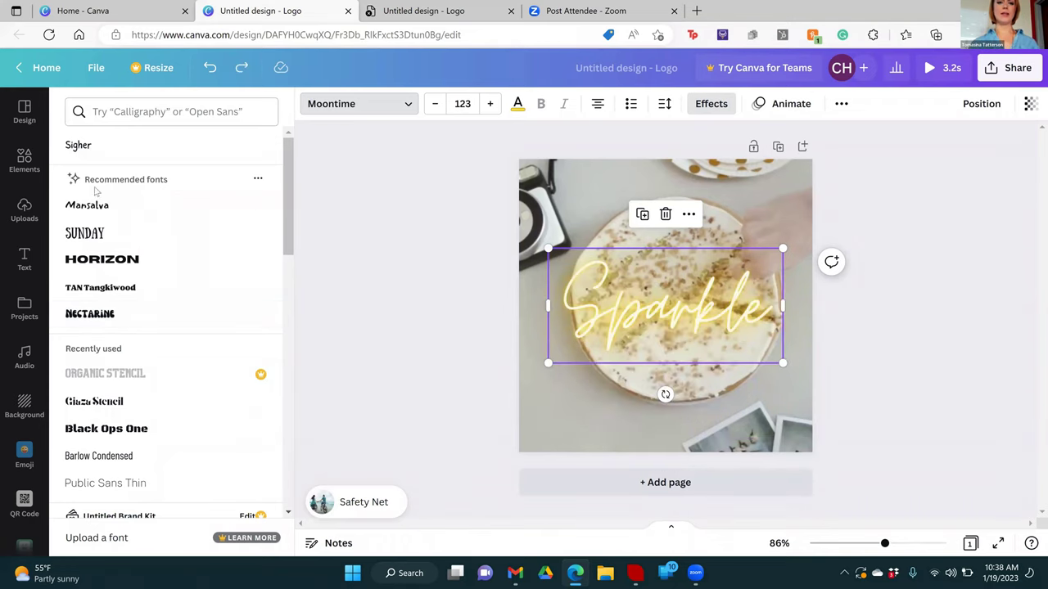
pyautogui.press('Escape')
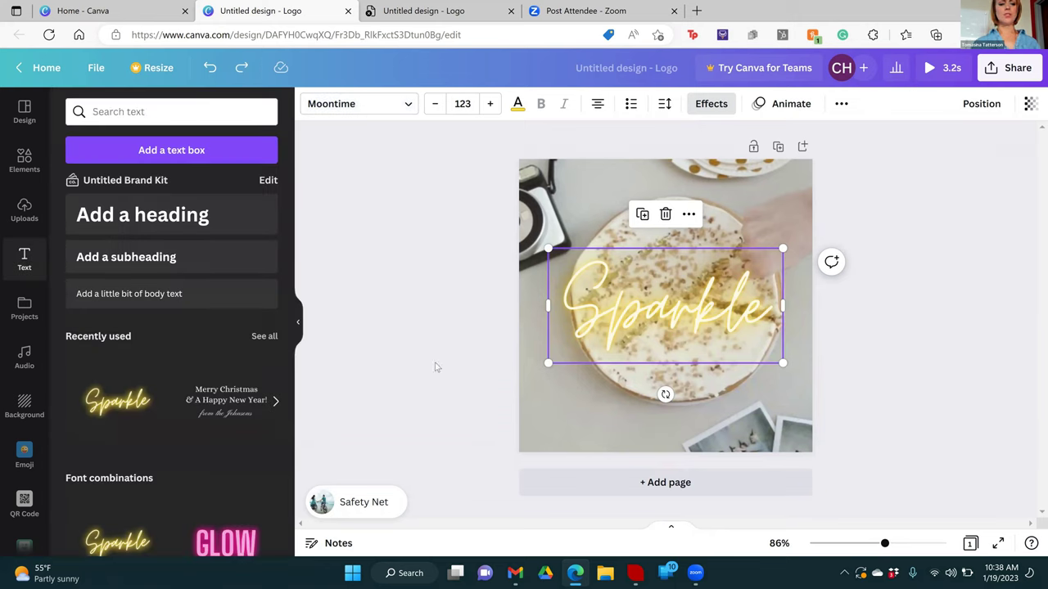
# Step: Add a new heading, set it in Moontime, and replace its placeholder text
pyautogui.click(204, 218)
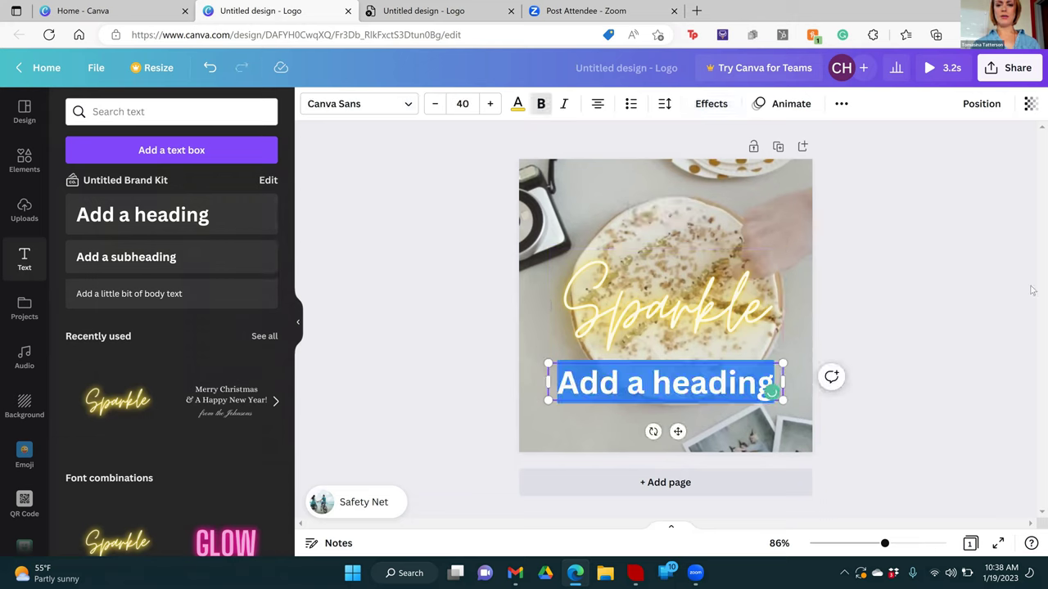
pyautogui.click(940, 297)
pyautogui.click(652, 393)
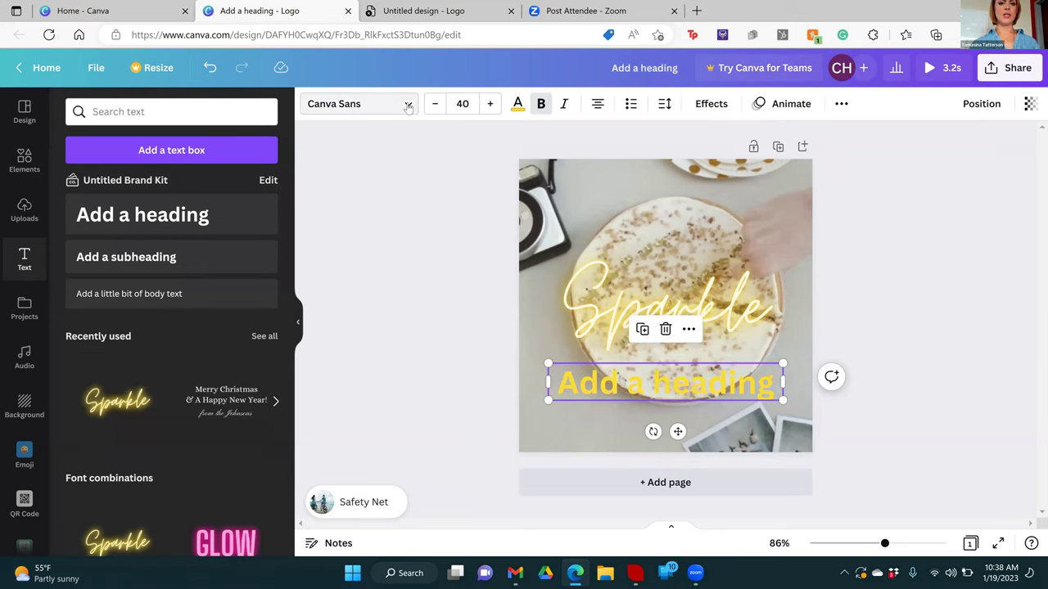
pyautogui.click(352, 103)
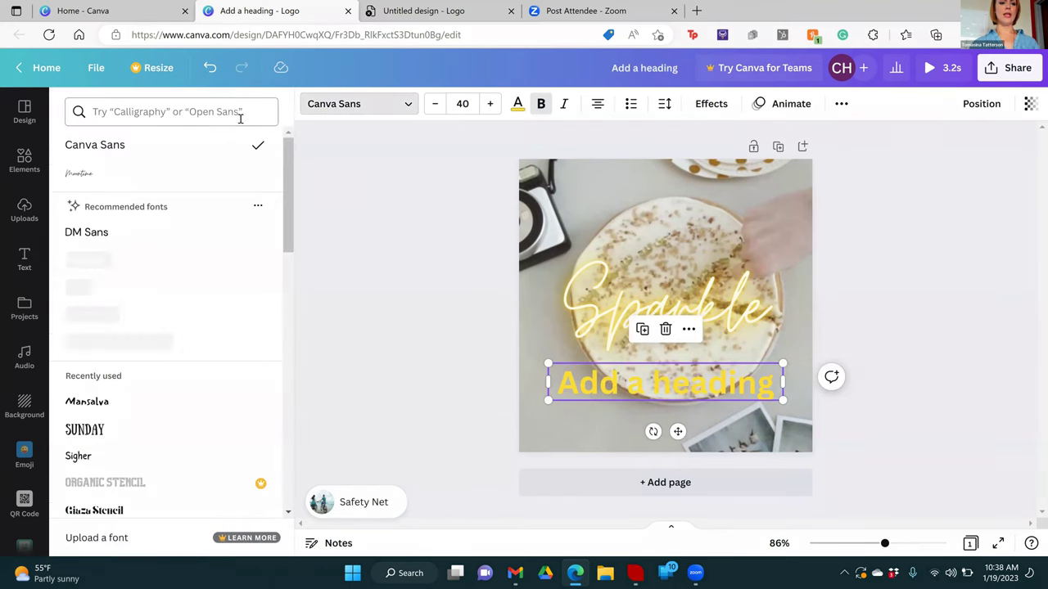
pyautogui.click(207, 174)
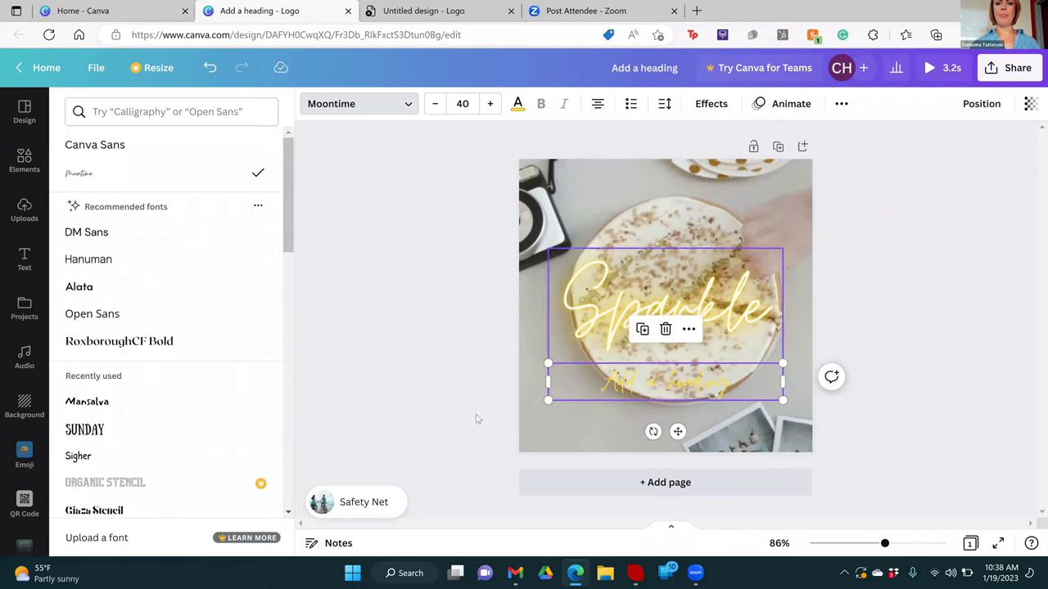
pyautogui.doubleClick(651, 380)
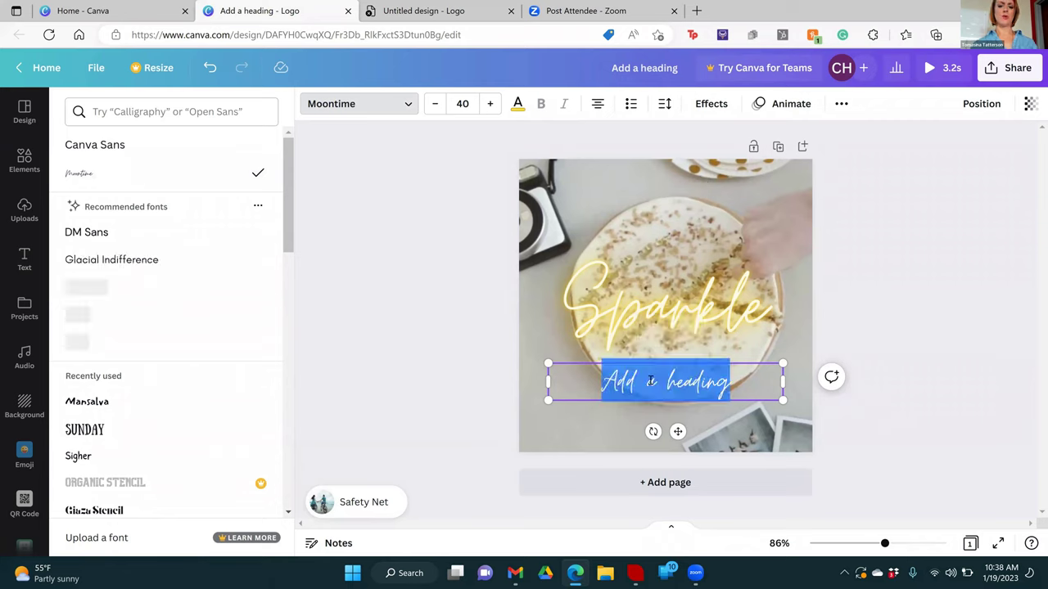
pyautogui.press('BackSpace')
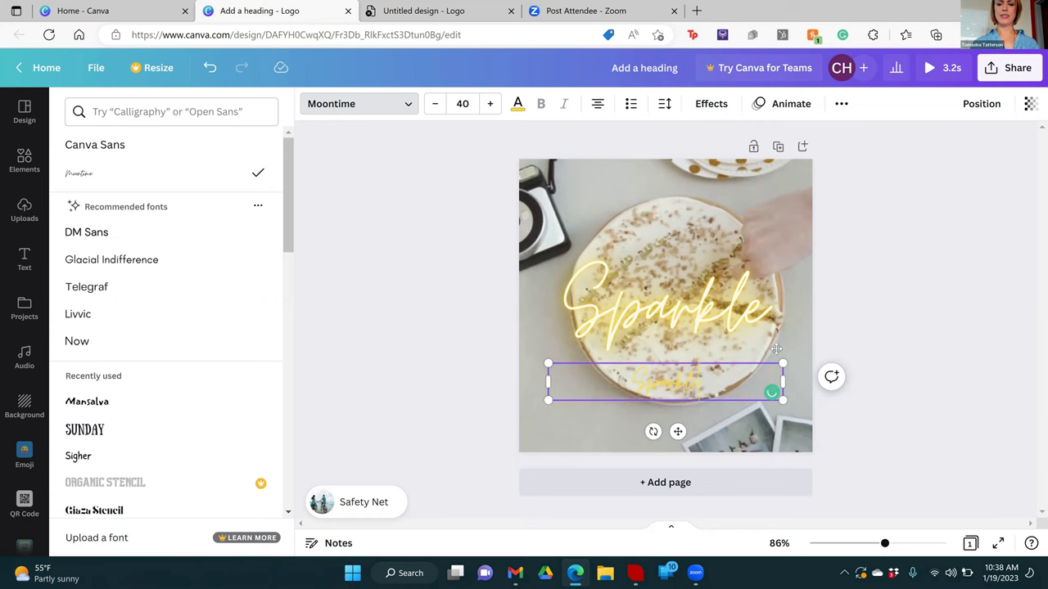
pyautogui.click(701, 370)
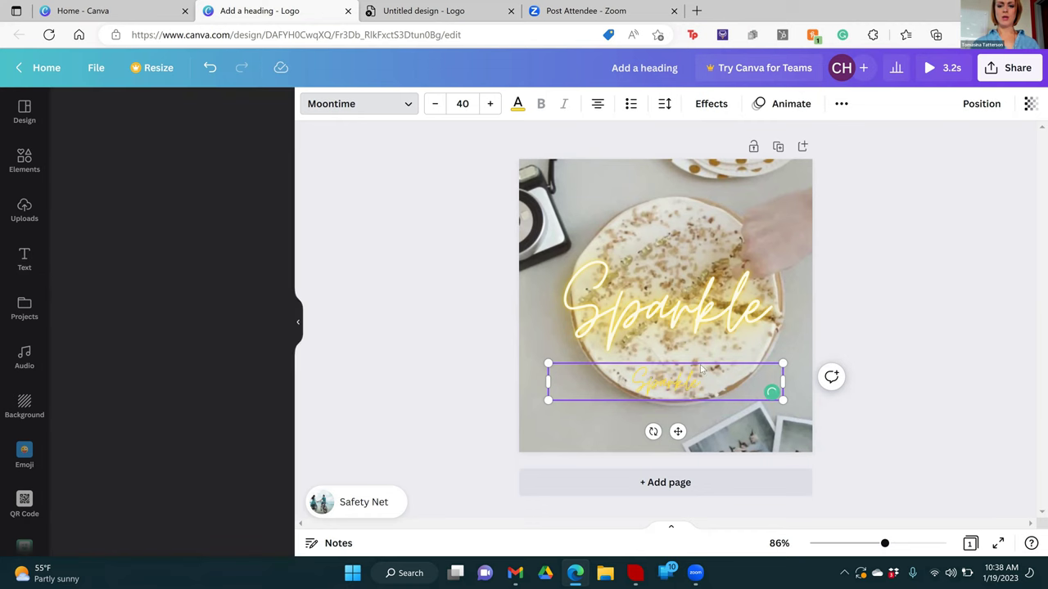
pyautogui.click(657, 306)
# Step: Set the lower Sparkle to font size 128 and move it just below the glowing Sparkle
pyautogui.click(618, 394)
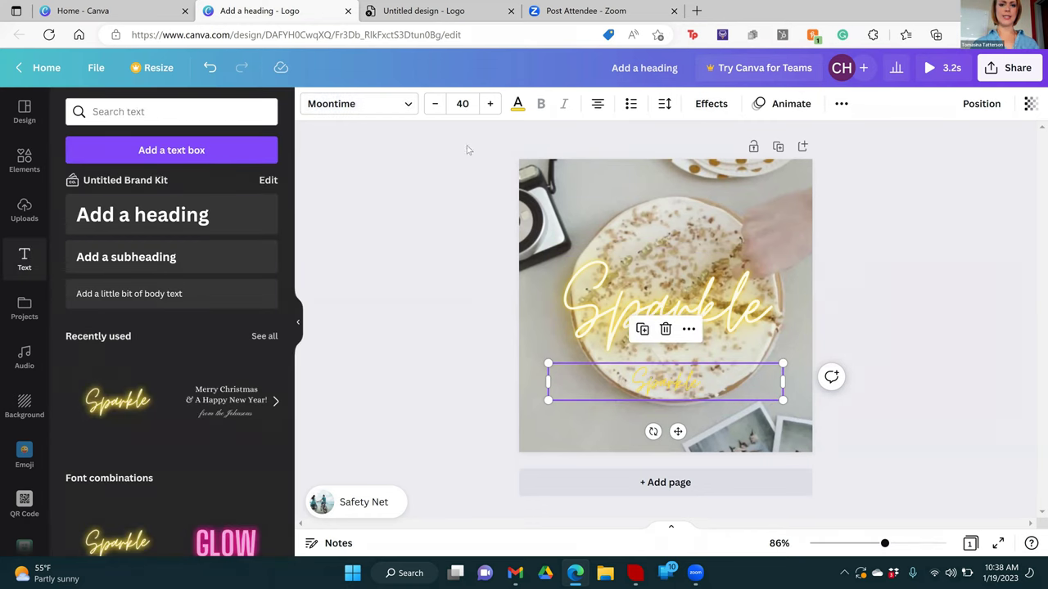
pyautogui.click(464, 105)
pyautogui.write('128')
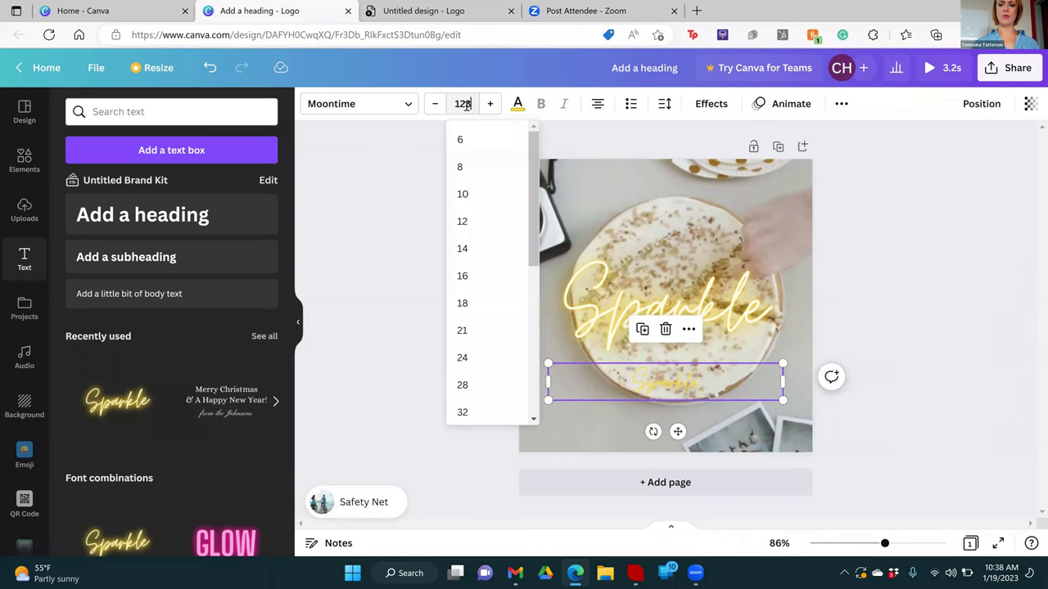
pyautogui.press('Return')
pyautogui.click(950, 266)
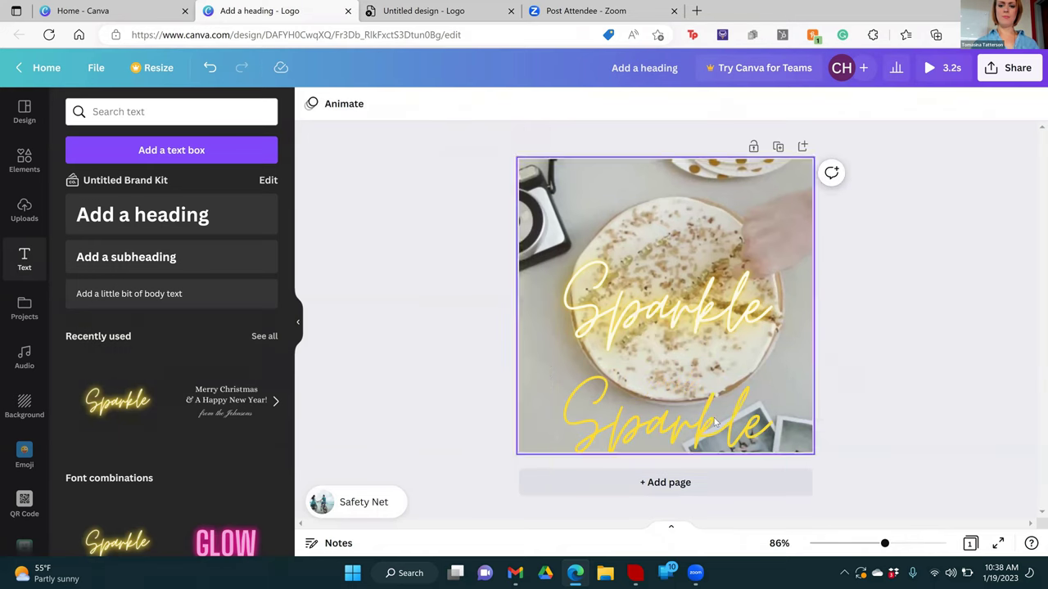
pyautogui.click(721, 445)
pyautogui.moveTo(721, 445); pyautogui.dragTo(717, 413)
pyautogui.click(903, 276)
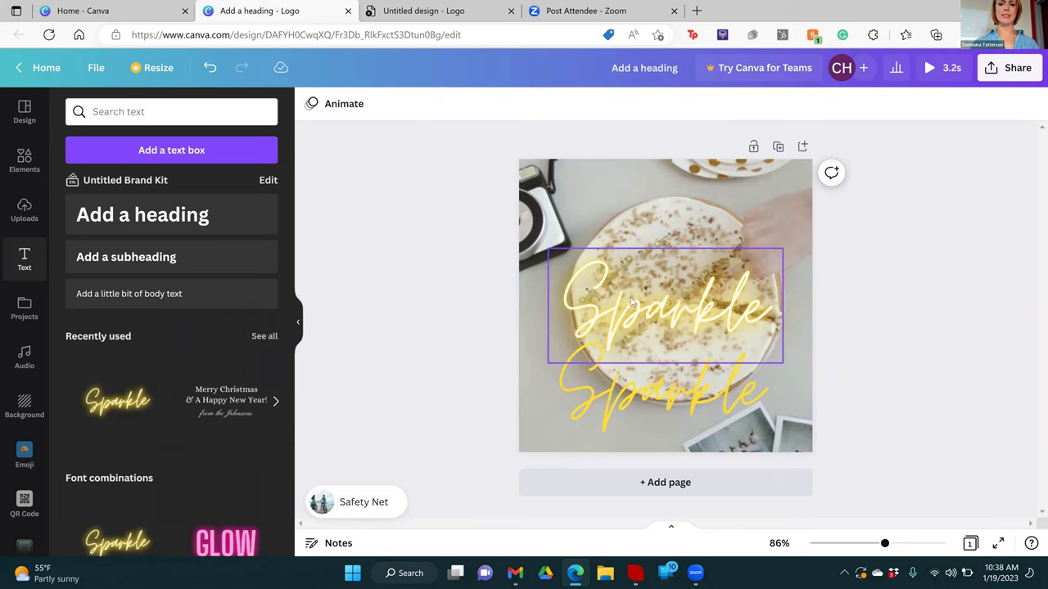
pyautogui.click(624, 411)
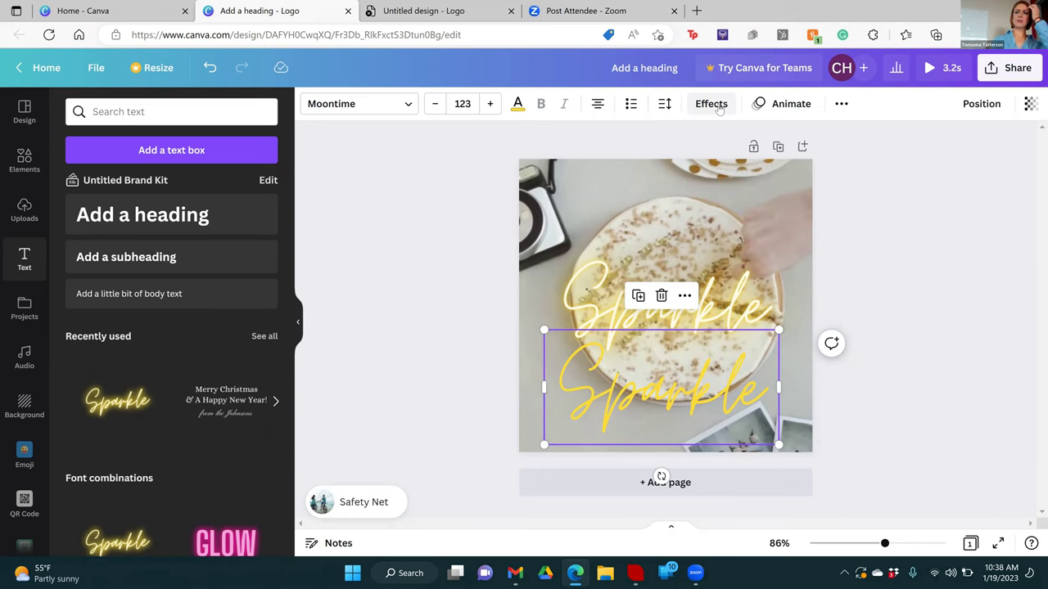
# Step: Try a Shadow effect with adjusted transparency, then the Lift effect, on the lower Sparkle
pyautogui.click(711, 104)
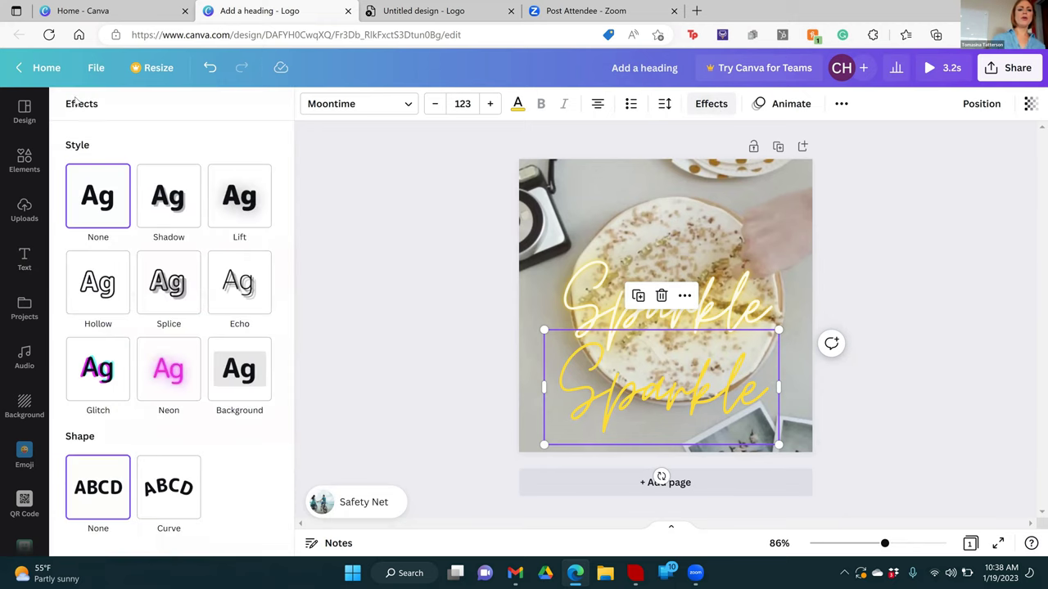
pyautogui.click(161, 190)
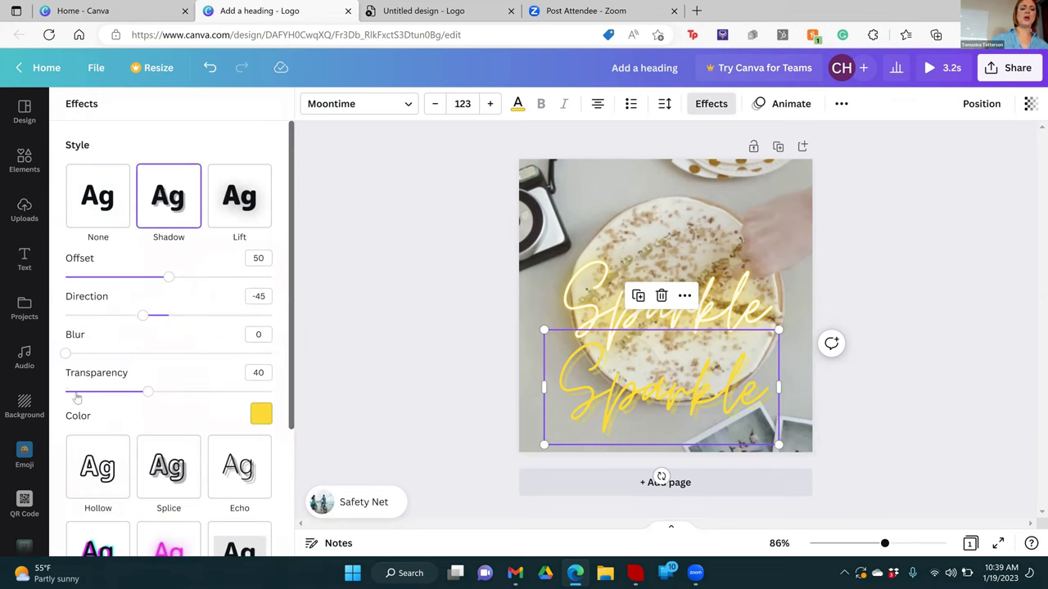
pyautogui.moveTo(148, 395); pyautogui.dragTo(158, 357)
pyautogui.moveTo(117, 393); pyautogui.dragTo(227, 420)
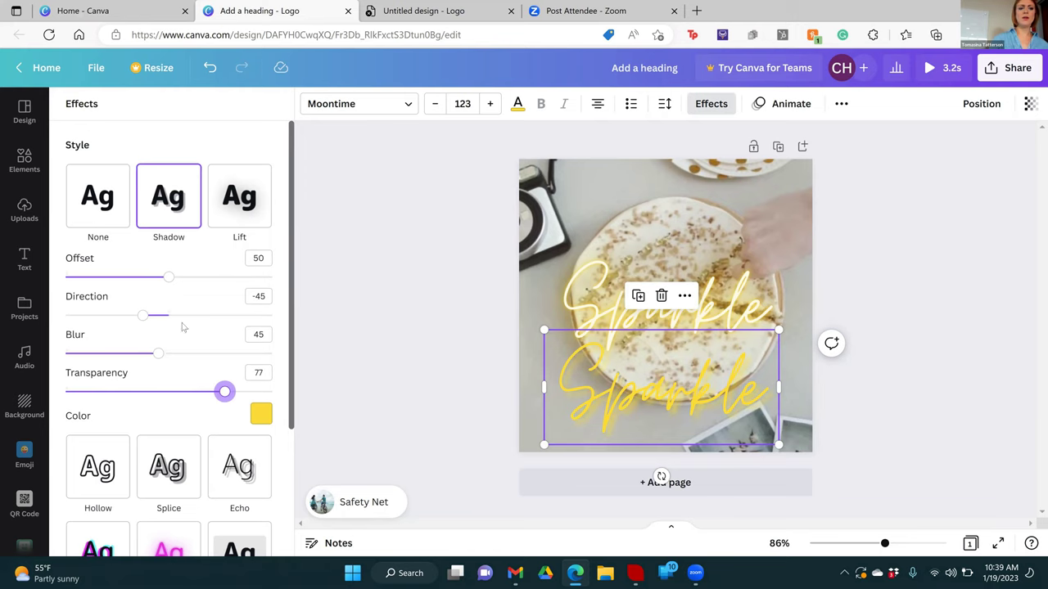
pyautogui.click(243, 211)
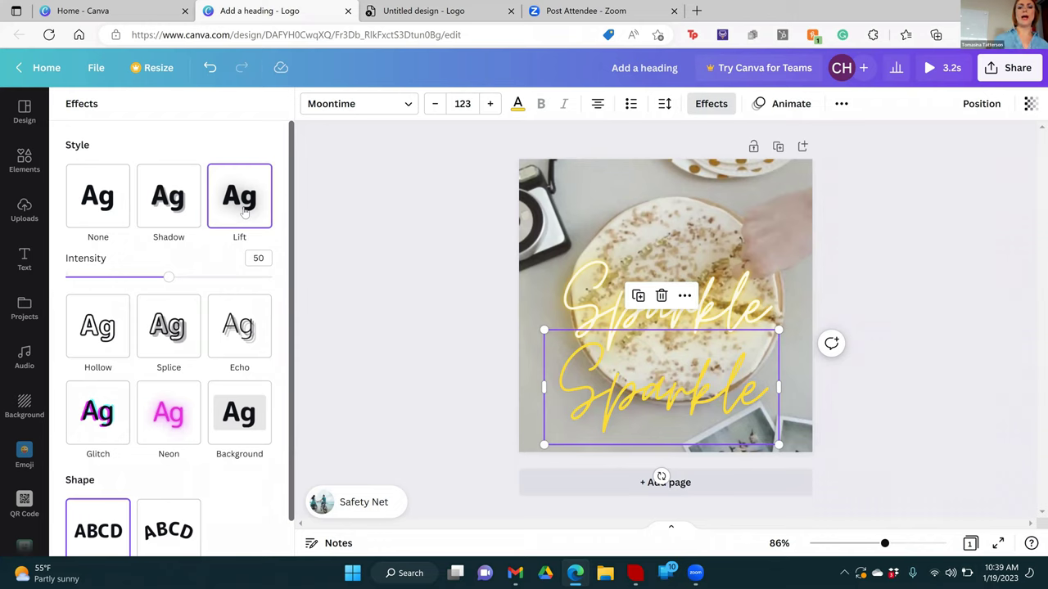
# Step: Make the lower Sparkle Hollow outlined text in HK Grotesk Bold
pyautogui.click(88, 340)
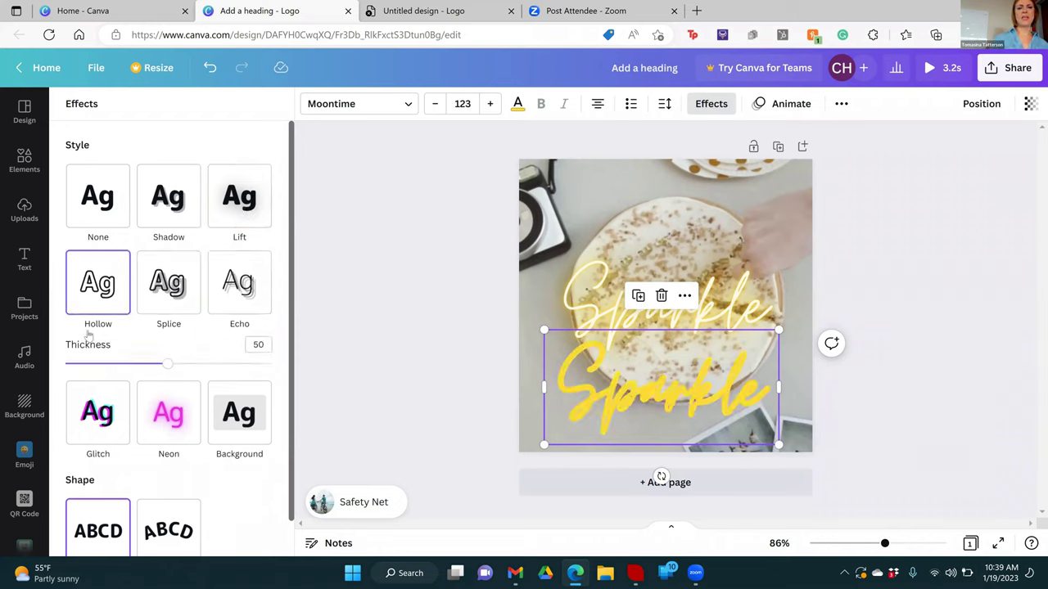
pyautogui.click(360, 104)
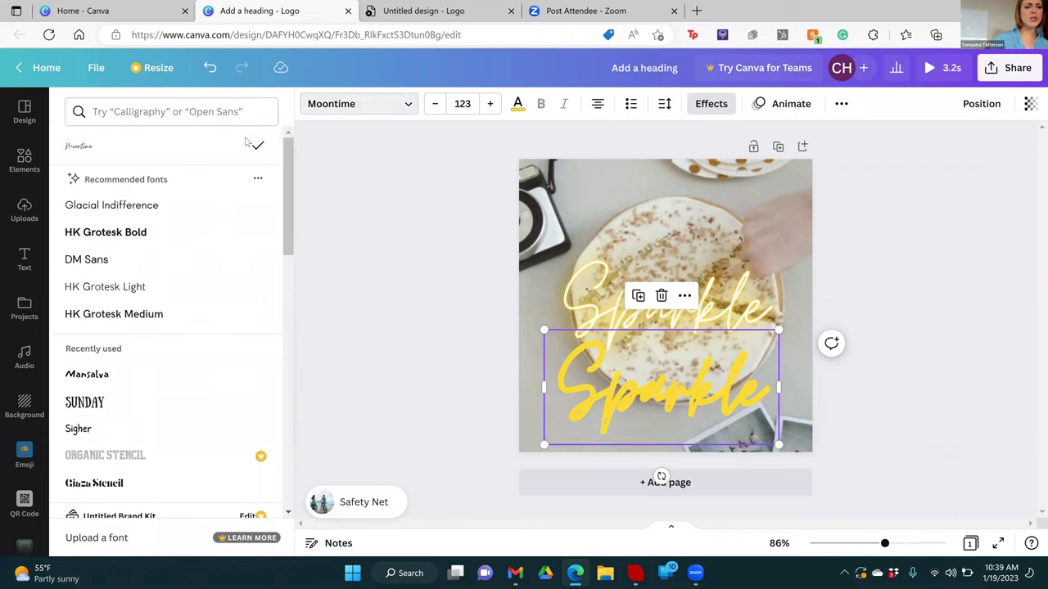
pyautogui.click(107, 232)
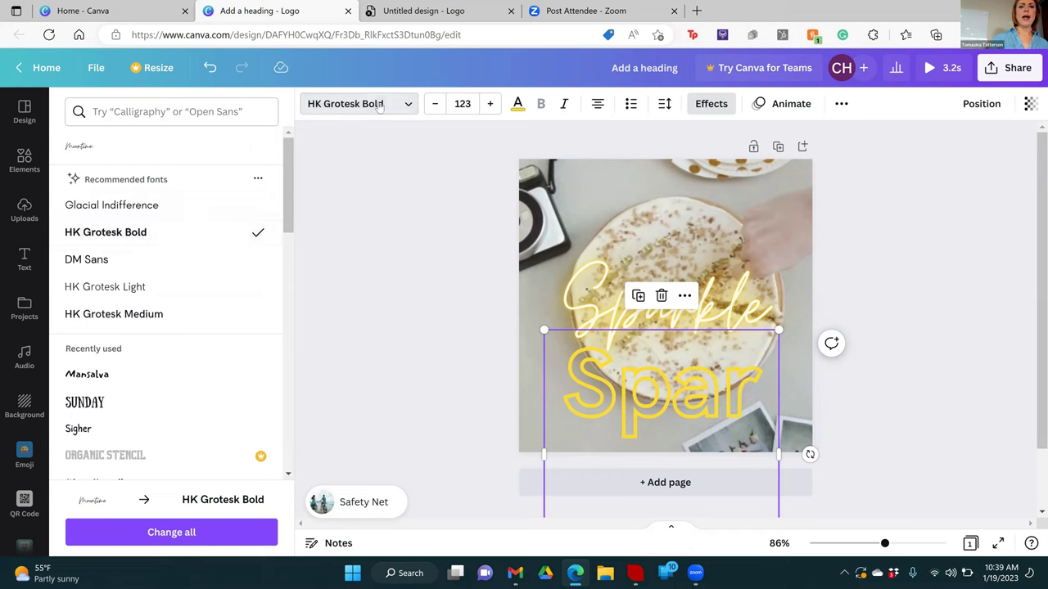
pyautogui.click(709, 105)
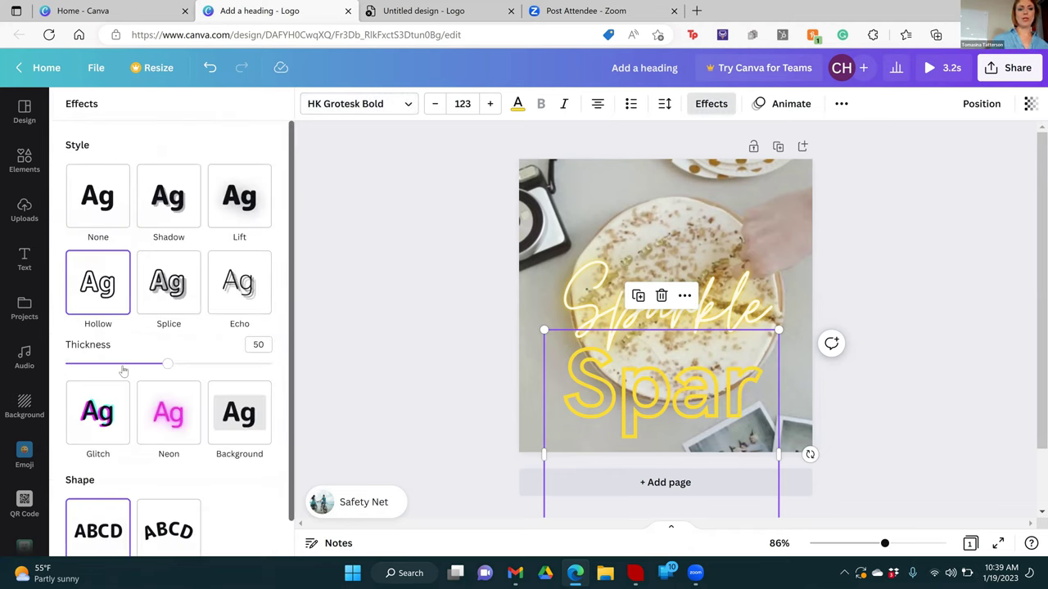
# Step: Apply a yellow Splice effect with offset 66 to the lower Sparkle, undoing a trial cyan colour
pyautogui.click(189, 298)
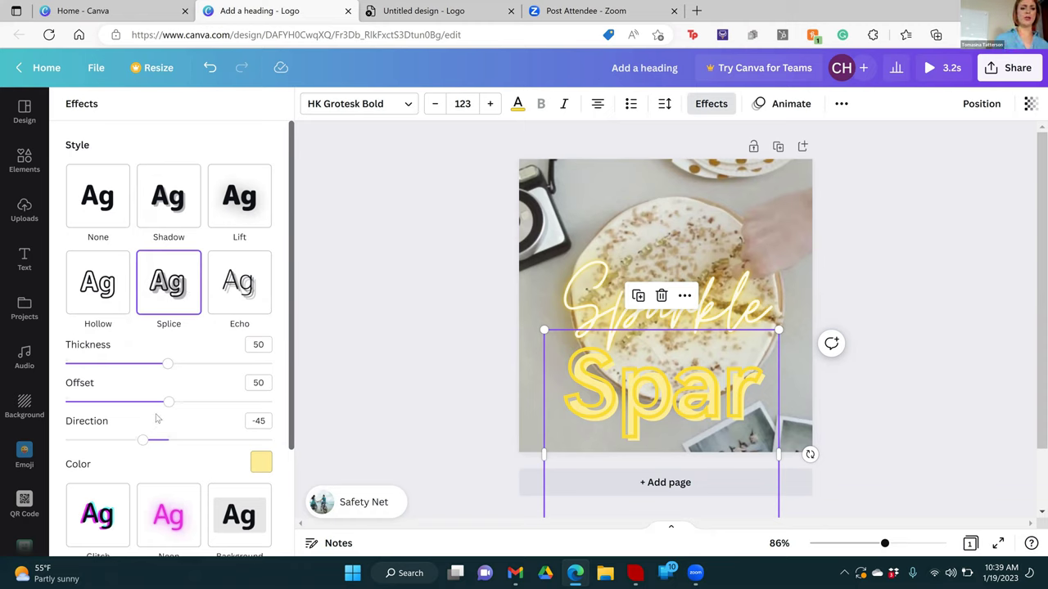
pyautogui.moveTo(168, 402); pyautogui.dragTo(193, 462)
pyautogui.moveTo(105, 465); pyautogui.dragTo(103, 463)
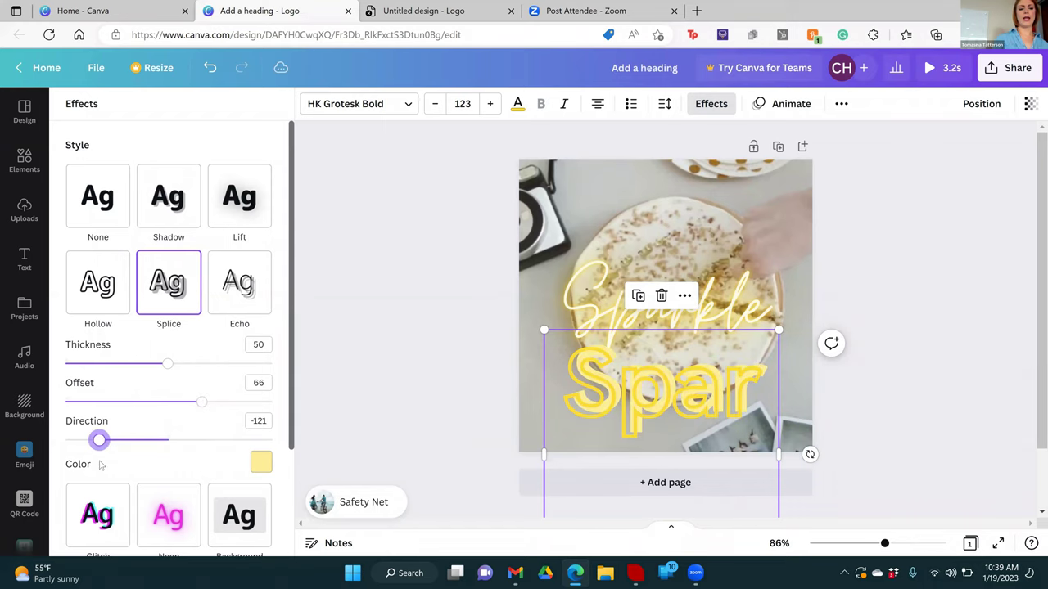
pyautogui.click(260, 464)
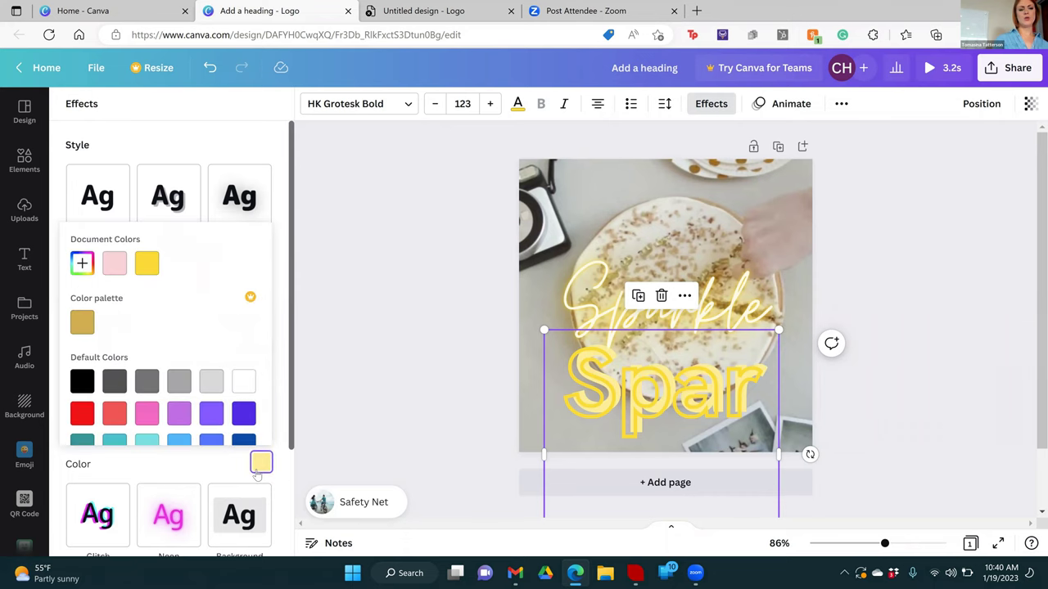
pyautogui.click(146, 443)
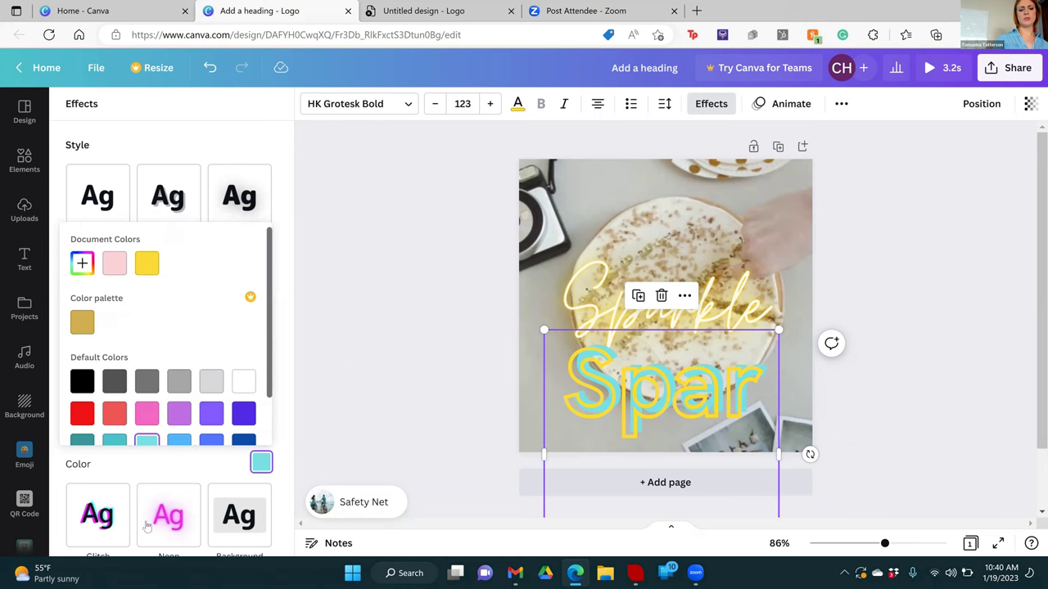
pyautogui.click(353, 356)
pyautogui.hotkey('ctrl', 'z')
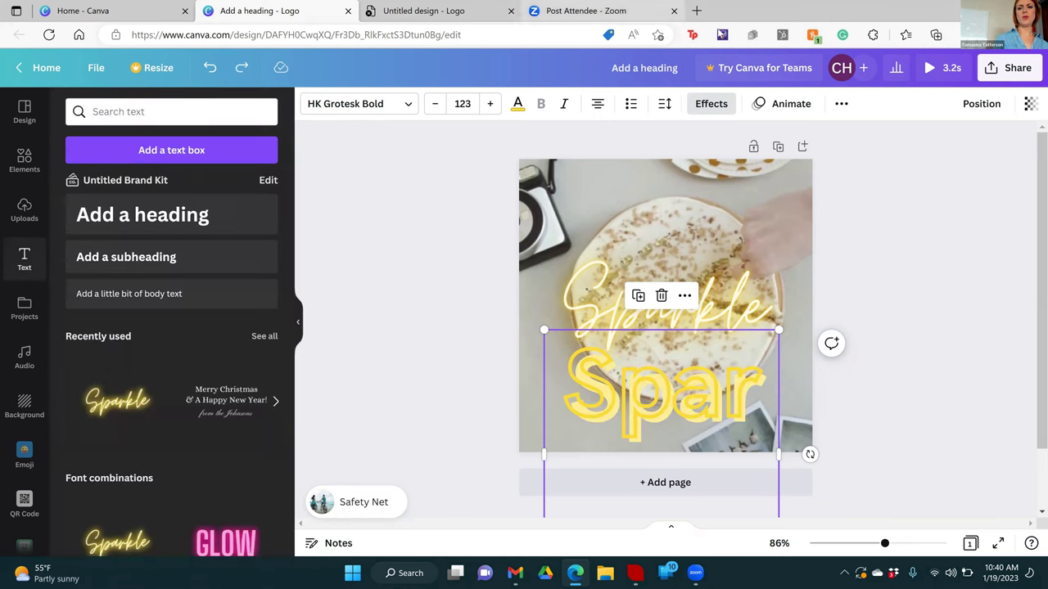
pyautogui.click(710, 103)
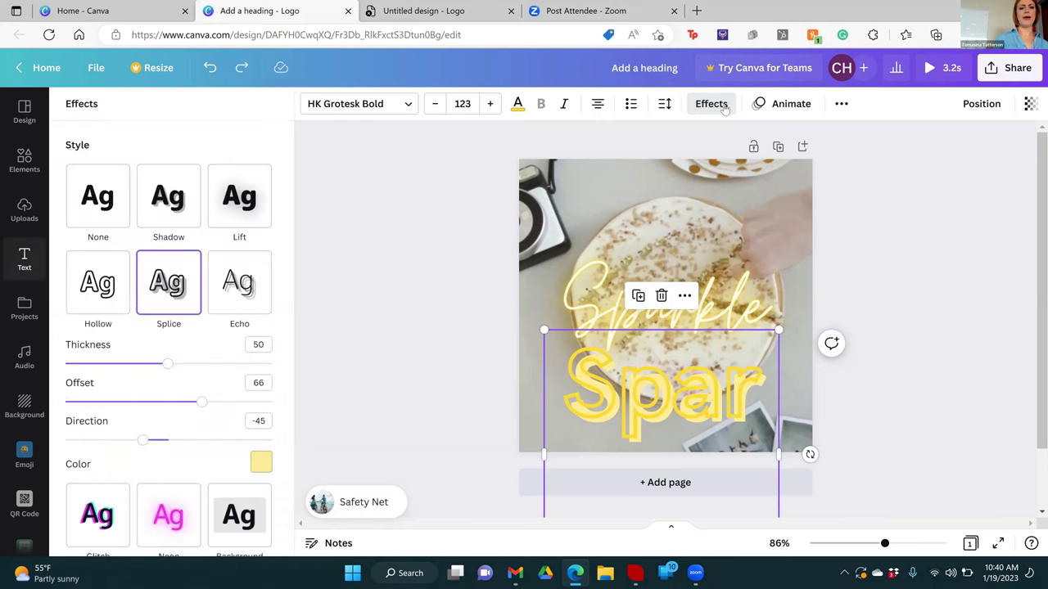
# Step: Try the Echo effect on the heading, switching its shadow from light cyan back to yellow
pyautogui.click(243, 299)
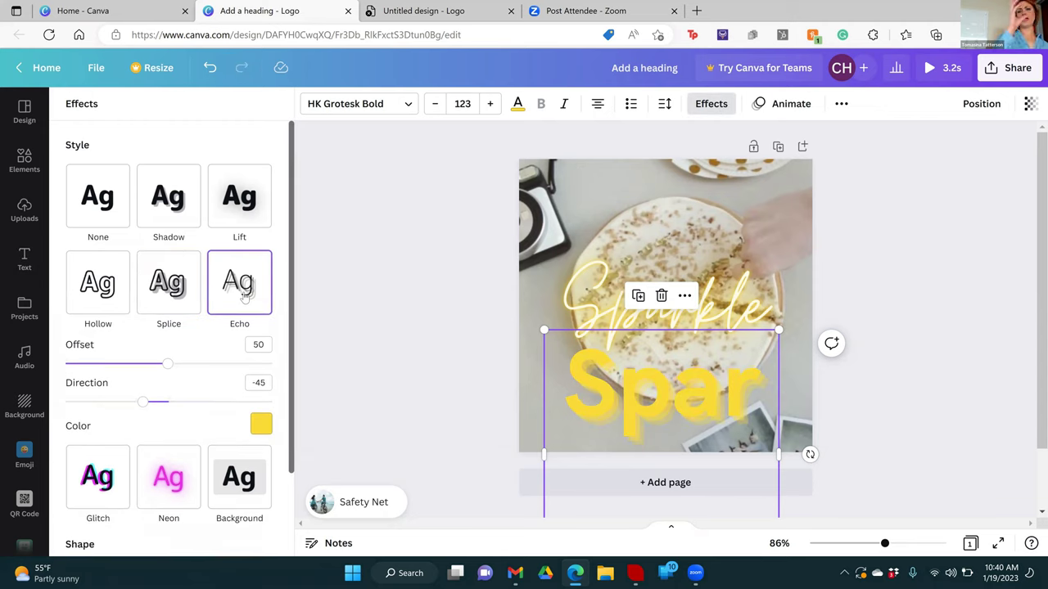
pyautogui.click(261, 423)
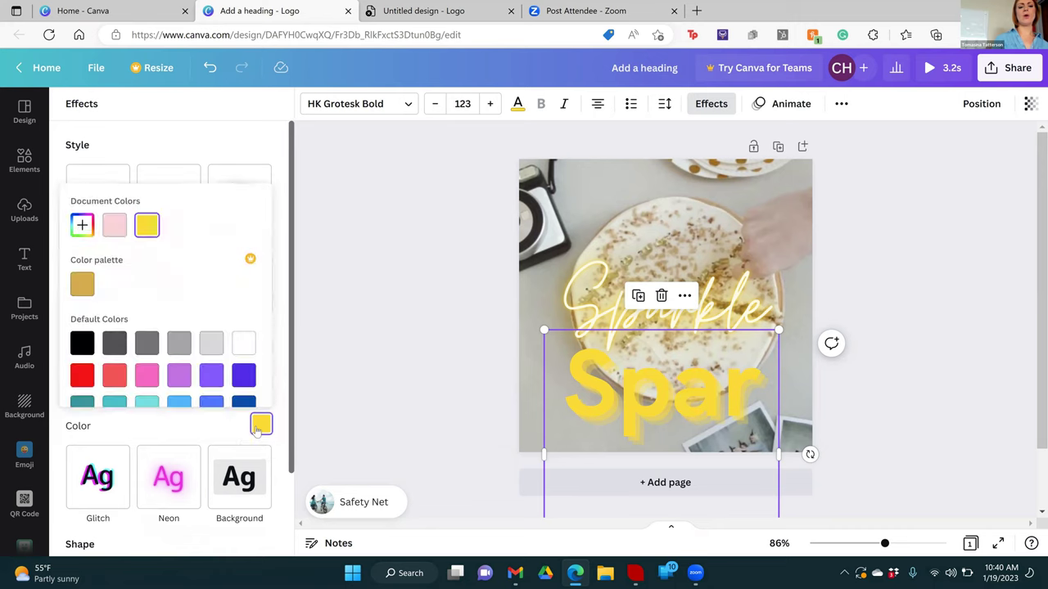
pyautogui.click(146, 405)
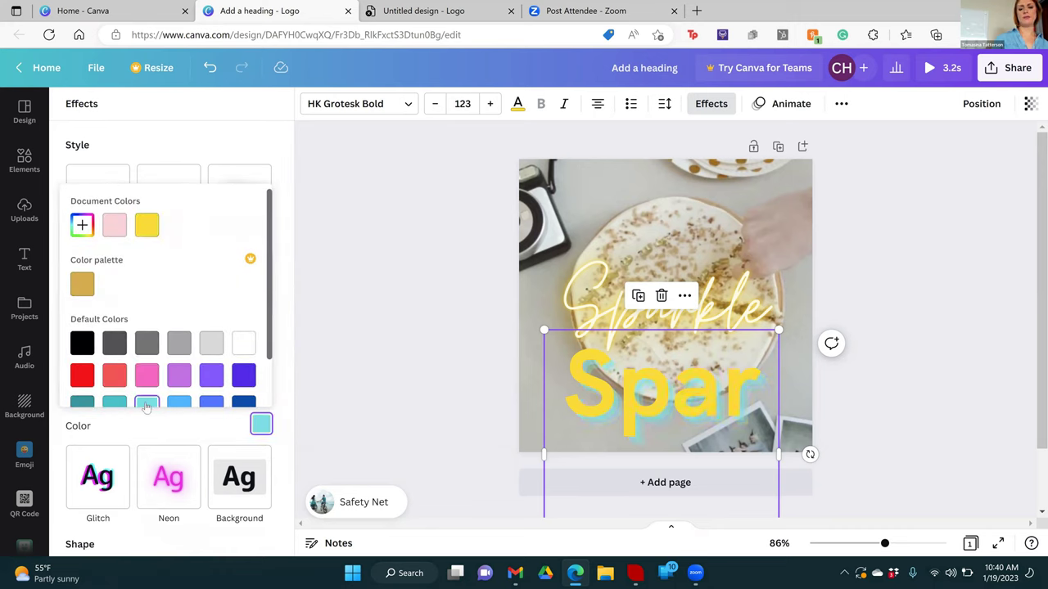
pyautogui.click(147, 225)
pyautogui.click(368, 347)
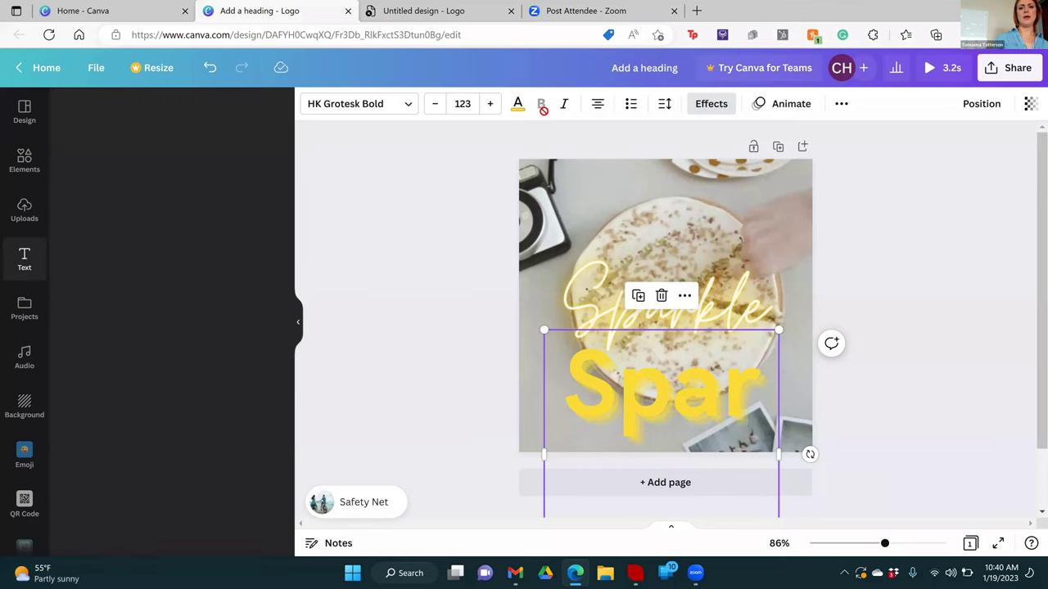
pyautogui.click(517, 104)
# Step: Try Glitch and Neon, then settle on a rounded Background box behind the heading
pyautogui.click(711, 104)
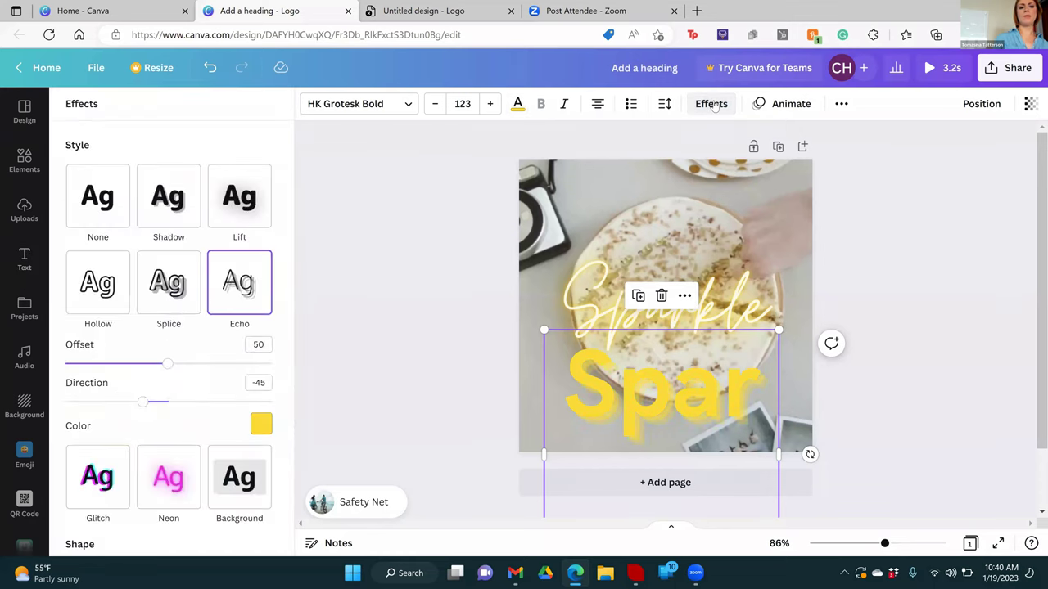
pyautogui.click(89, 481)
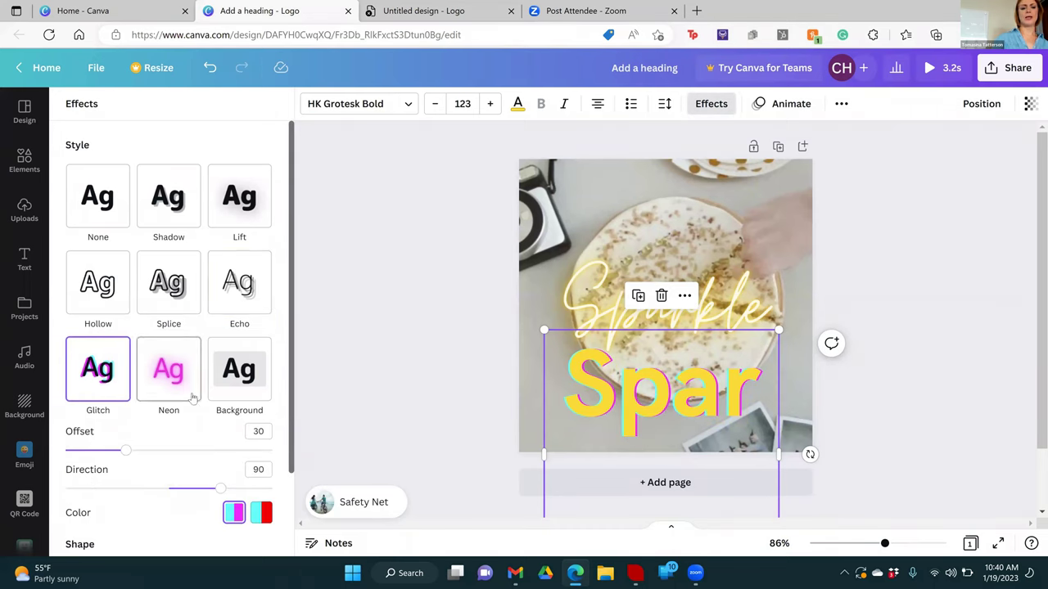
pyautogui.click(167, 375)
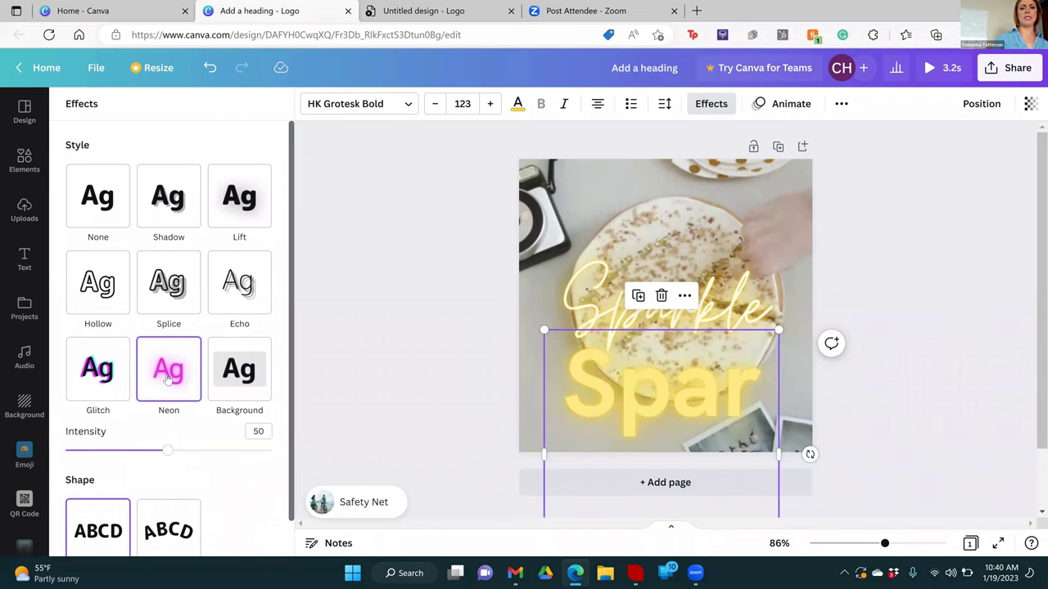
pyautogui.click(257, 383)
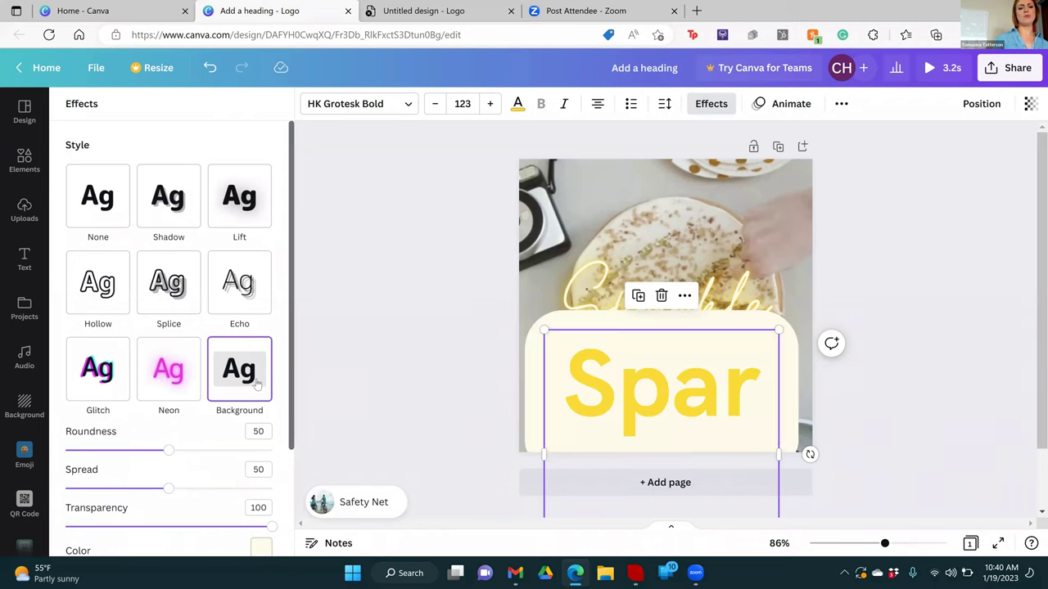
pyautogui.scroll(-2, 303, 450)
pyautogui.moveTo(292, 409); pyautogui.dragTo(290, 503)
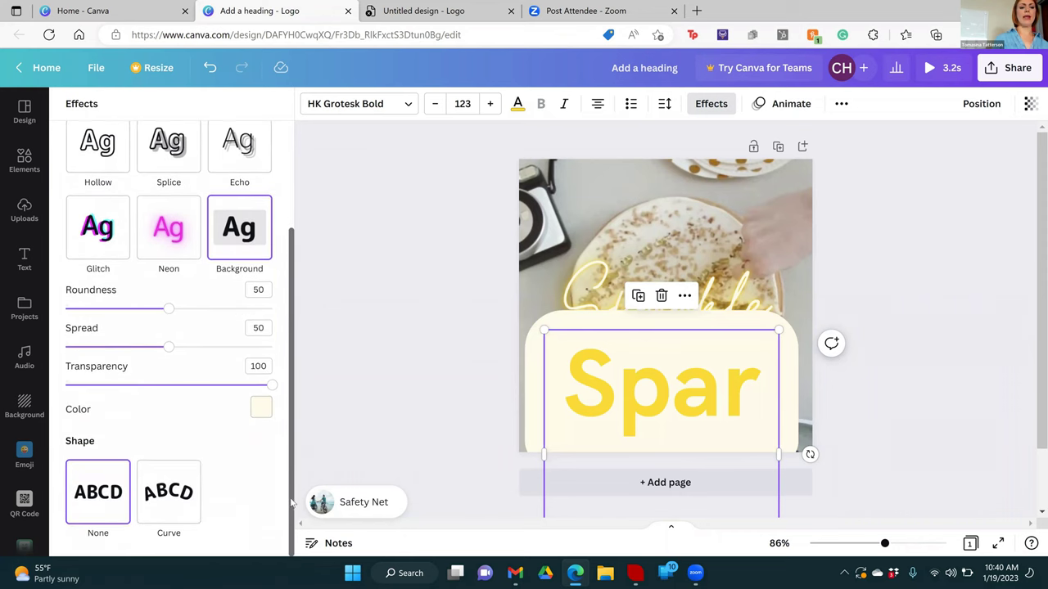
# Step: Curve the Sparkle heading into an arc, shrink it and move it toward the page top
pyautogui.click(170, 495)
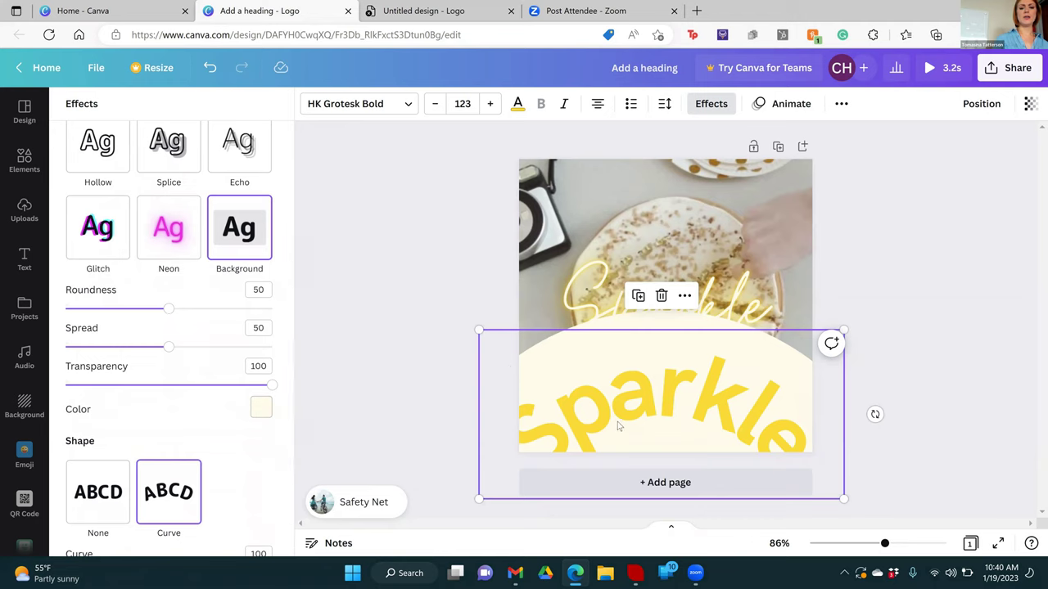
pyautogui.moveTo(842, 497); pyautogui.dragTo(737, 390)
pyautogui.moveTo(630, 425); pyautogui.dragTo(595, 470)
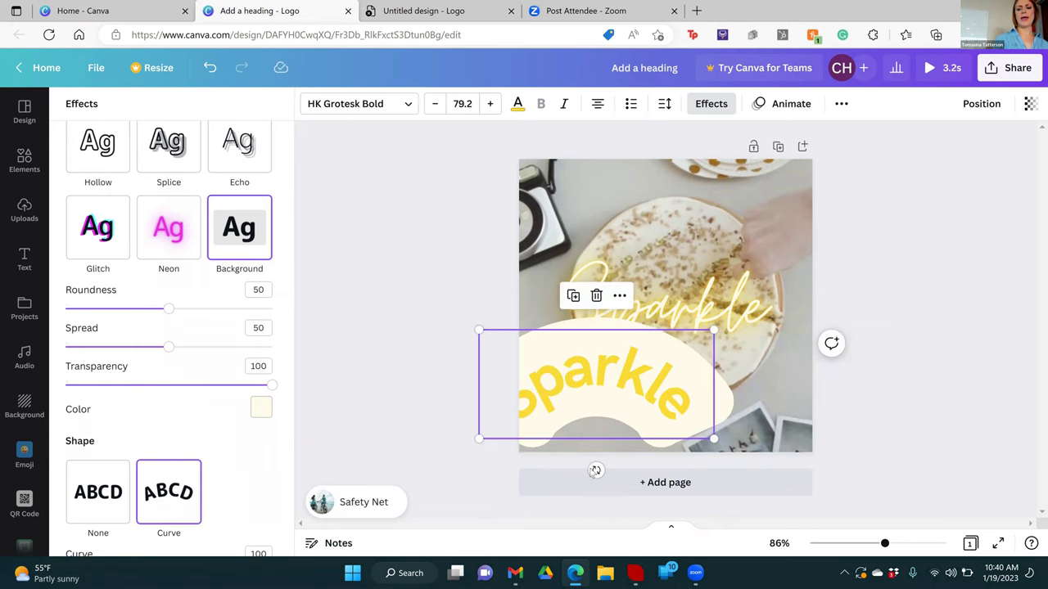
pyautogui.moveTo(628, 396); pyautogui.dragTo(664, 390)
pyautogui.moveTo(690, 296); pyautogui.dragTo(693, 312)
pyautogui.moveTo(784, 249)
pyautogui.mouseDown()
pyautogui.moveTo(695, 280)
pyautogui.moveTo(851, 280)
pyautogui.moveTo(785, 271)
pyautogui.moveTo(783, 255)
pyautogui.mouseUp()
# Step: Give the curved heading a Neon glow, set Curve to 100, and place it at the top edge
pyautogui.click(180, 246)
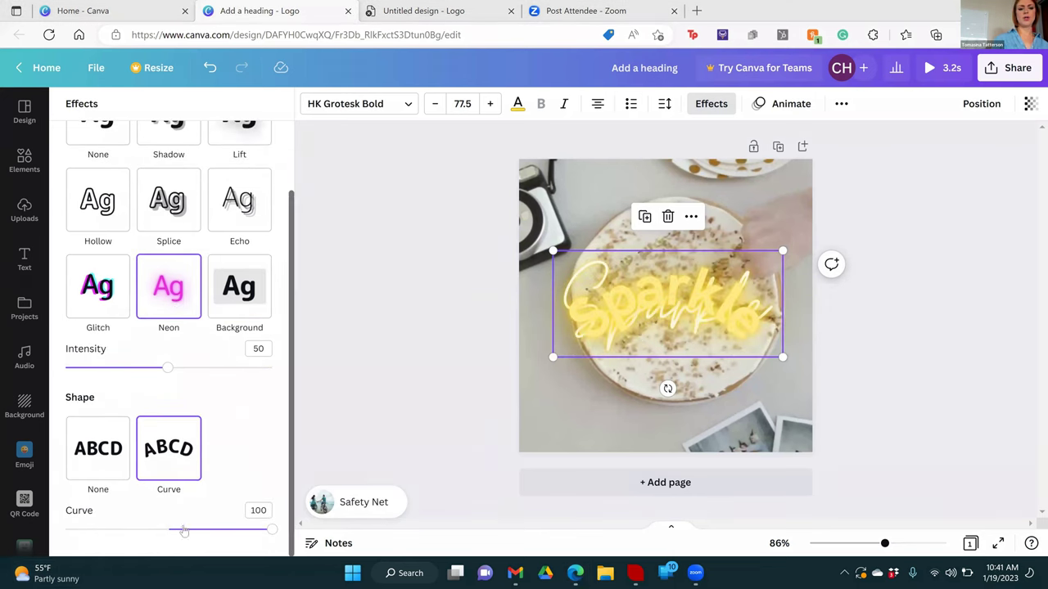
pyautogui.moveTo(150, 536); pyautogui.dragTo(243, 528)
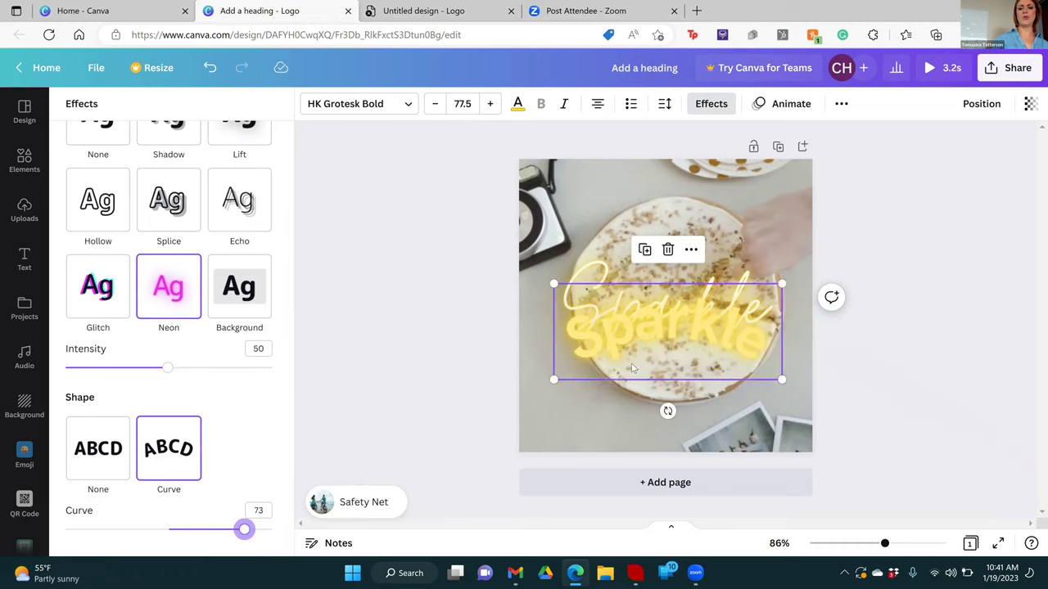
pyautogui.moveTo(622, 334); pyautogui.dragTo(634, 215)
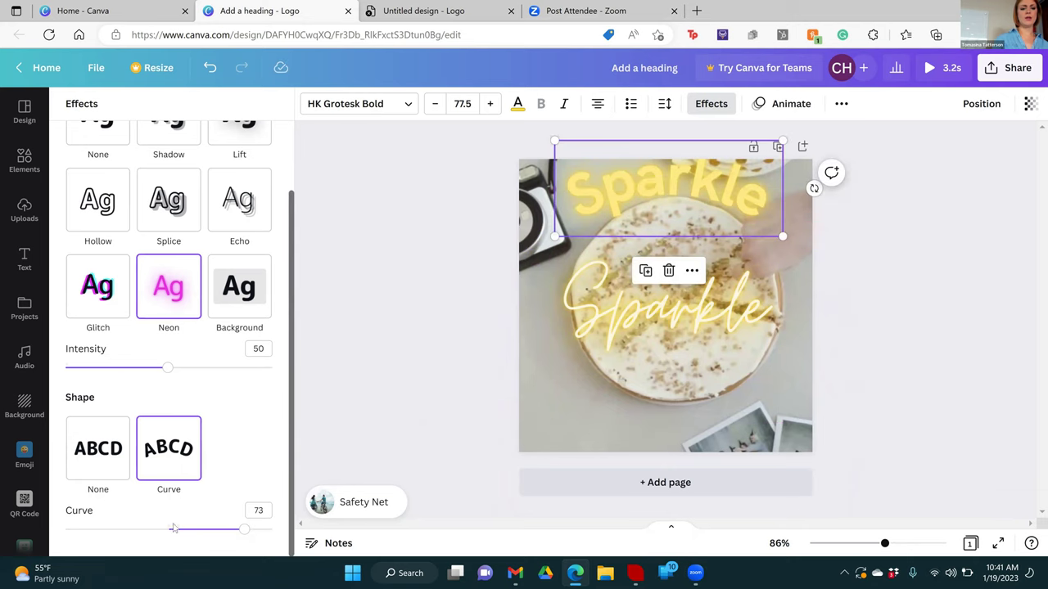
pyautogui.moveTo(178, 530); pyautogui.dragTo(271, 530)
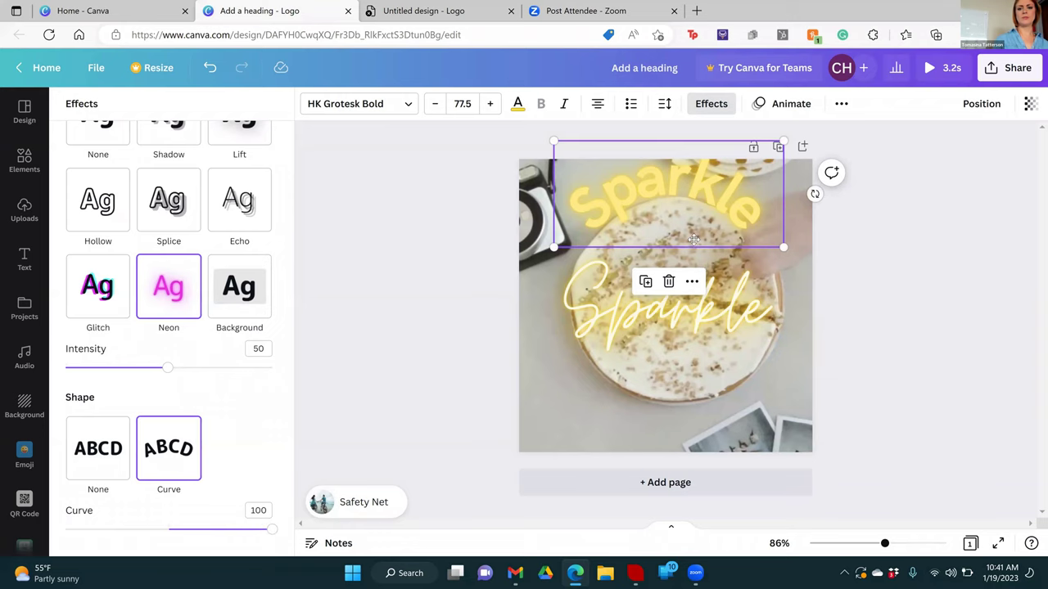
pyautogui.moveTo(693, 239); pyautogui.dragTo(693, 240)
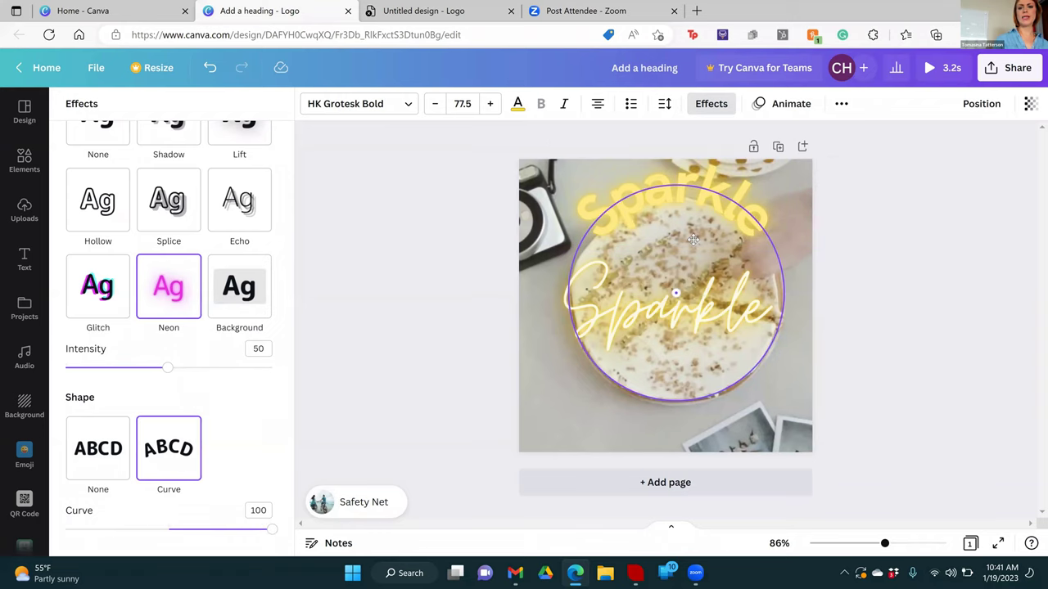
pyautogui.moveTo(693, 239); pyautogui.dragTo(693, 243)
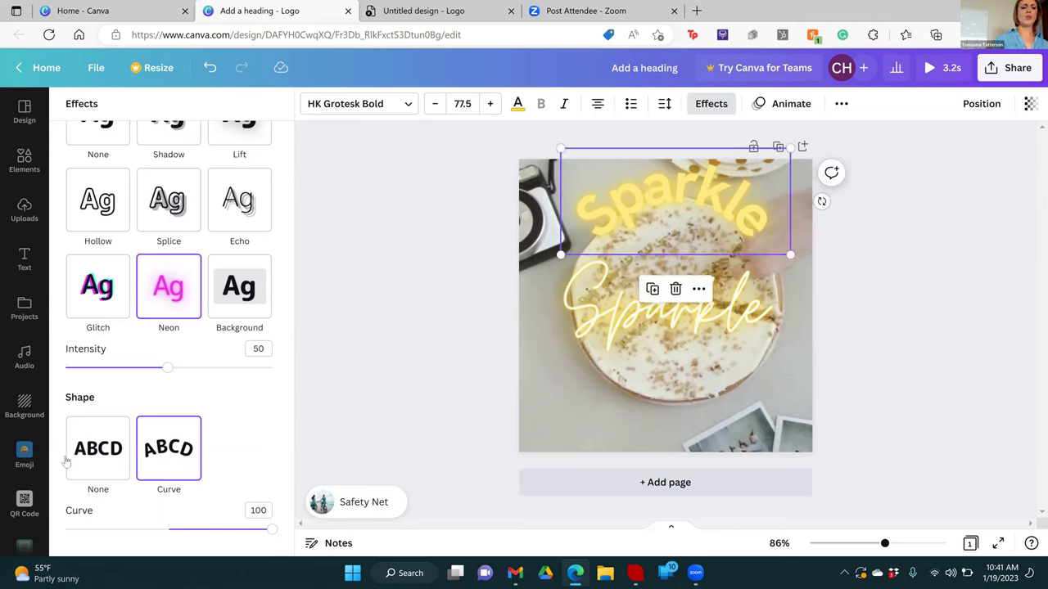
# Step: Straighten the top heading with Shape None and change its font to Moontime
pyautogui.click(100, 452)
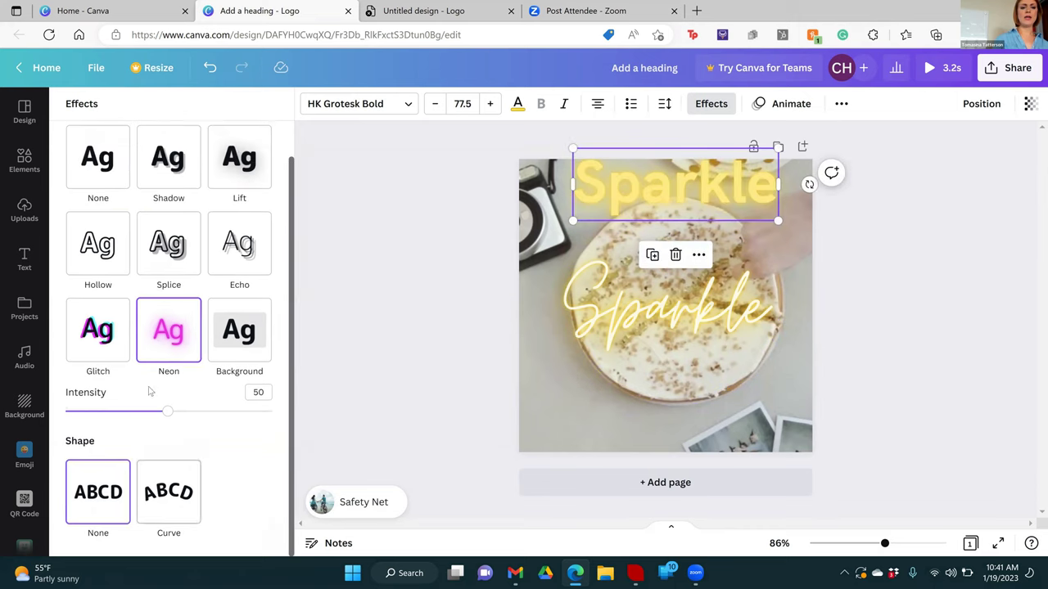
pyautogui.click(348, 104)
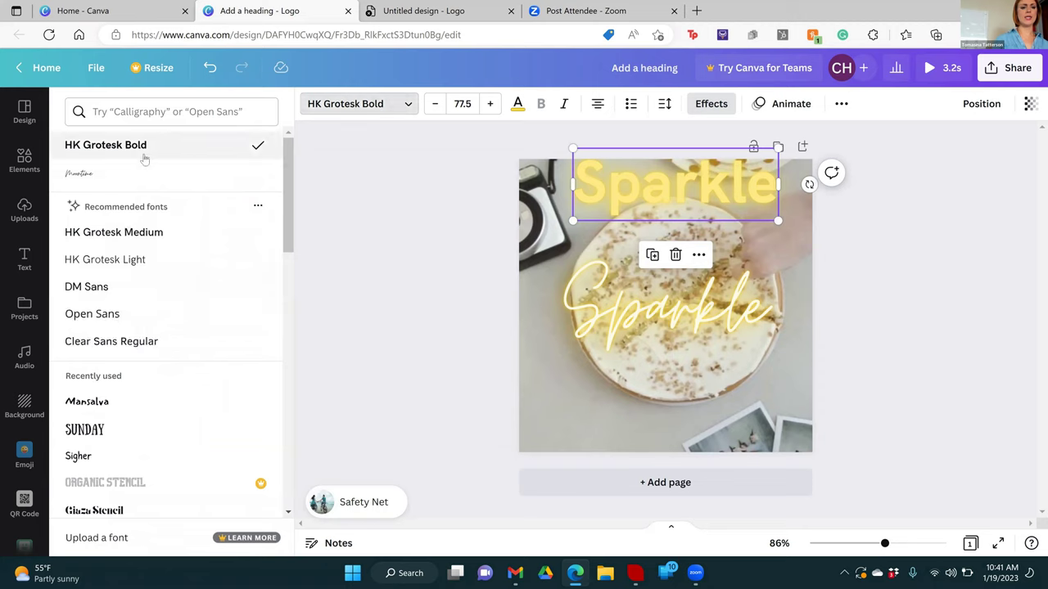
pyautogui.click(121, 173)
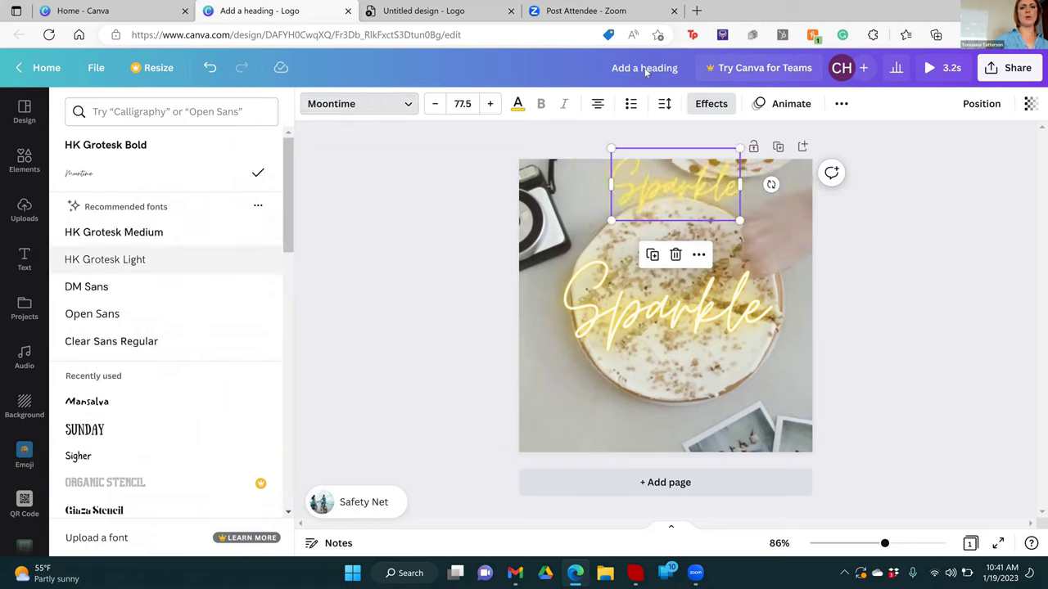
# Step: Raise the top heading's Neon intensity to 96, then bring up the Text panel
pyautogui.click(724, 106)
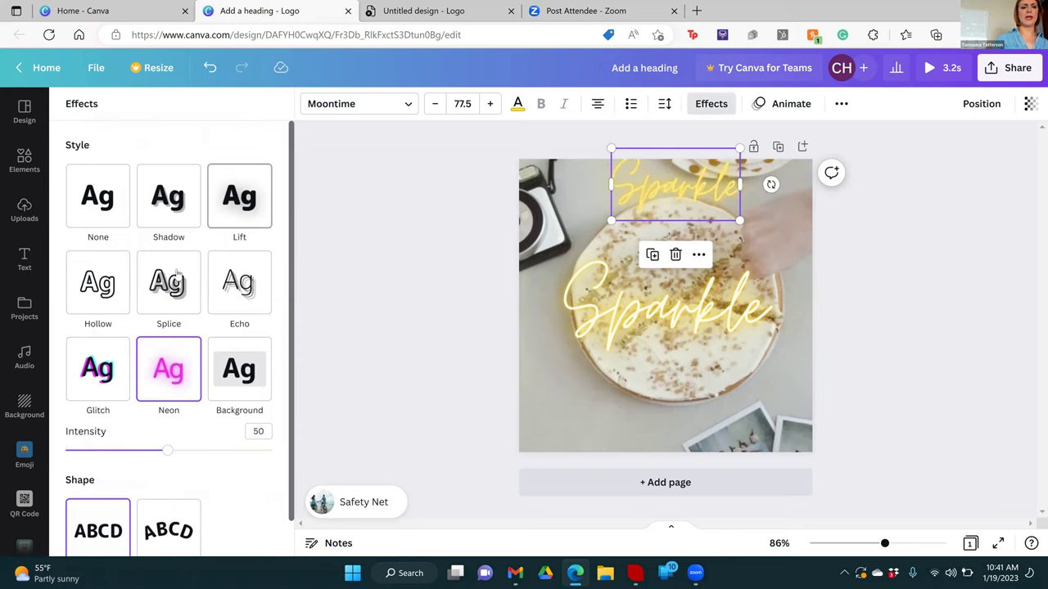
pyautogui.moveTo(170, 453); pyautogui.dragTo(54, 464)
pyautogui.click(230, 450)
pyautogui.moveTo(289, 452); pyautogui.dragTo(264, 450)
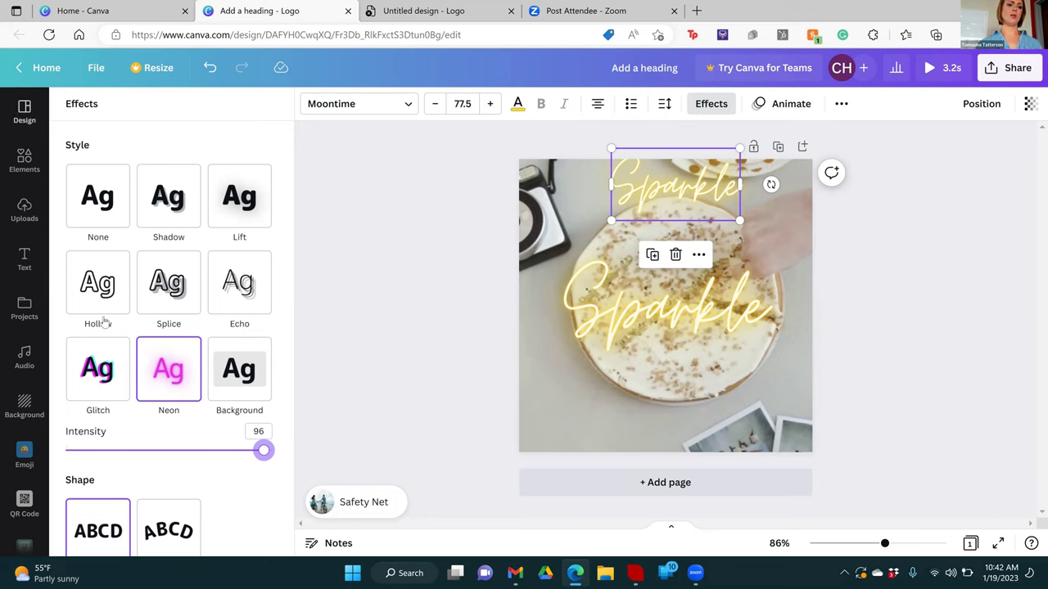
pyautogui.click(28, 269)
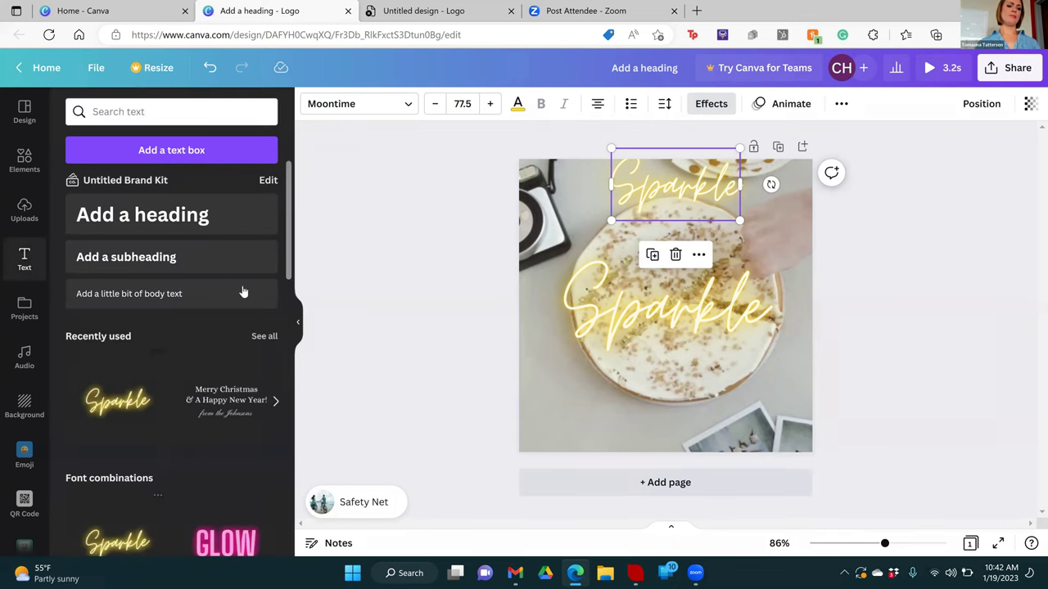
pyautogui.moveTo(291, 260); pyautogui.dragTo(302, 327)
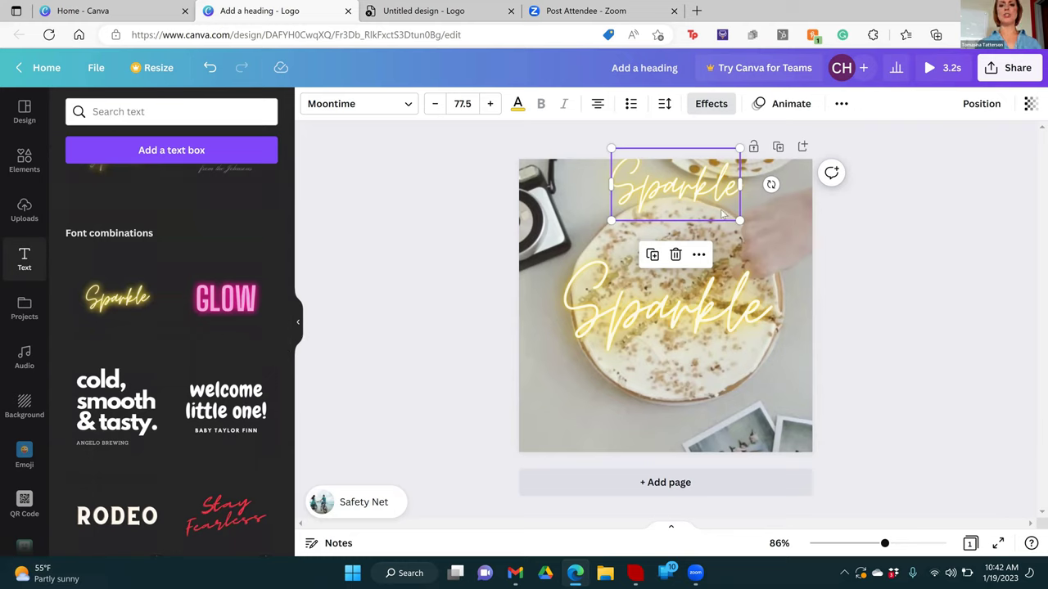
# Step: Delete the top Sparkle heading and select the script Sparkle text for animation
pyautogui.click(675, 256)
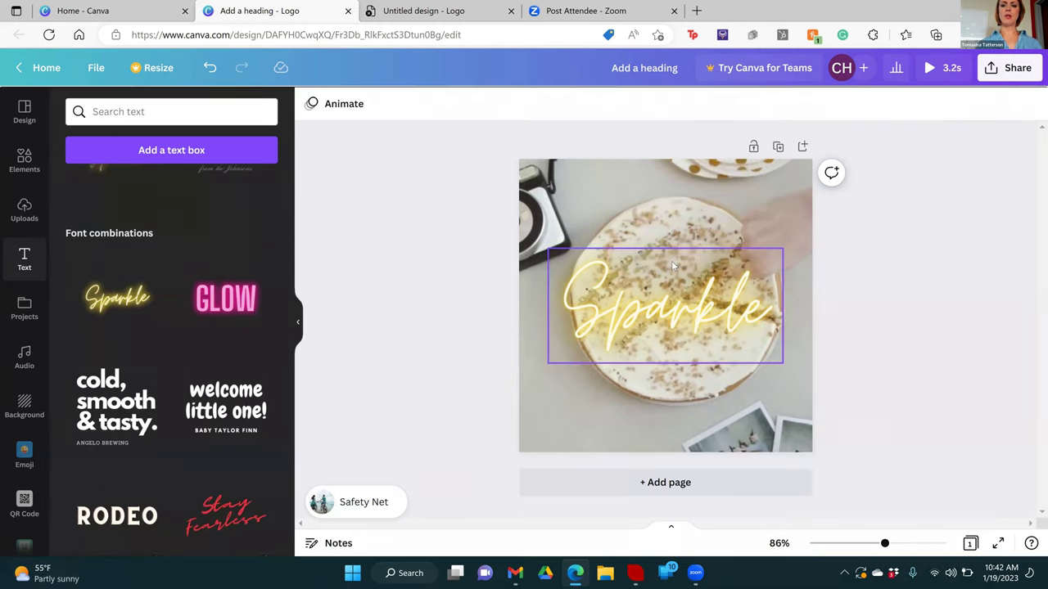
pyautogui.click(711, 329)
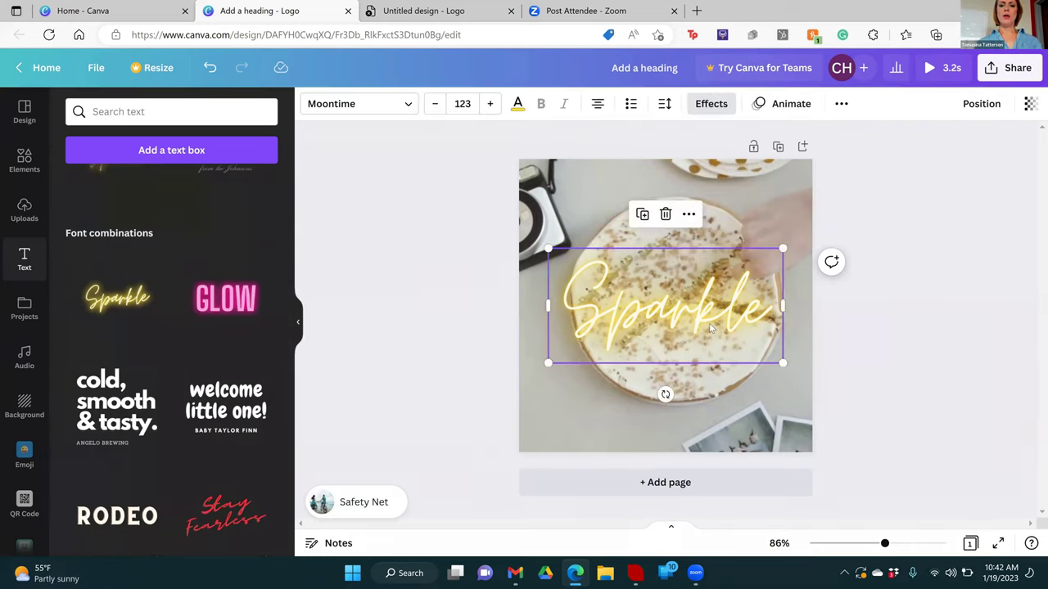
pyautogui.click(784, 105)
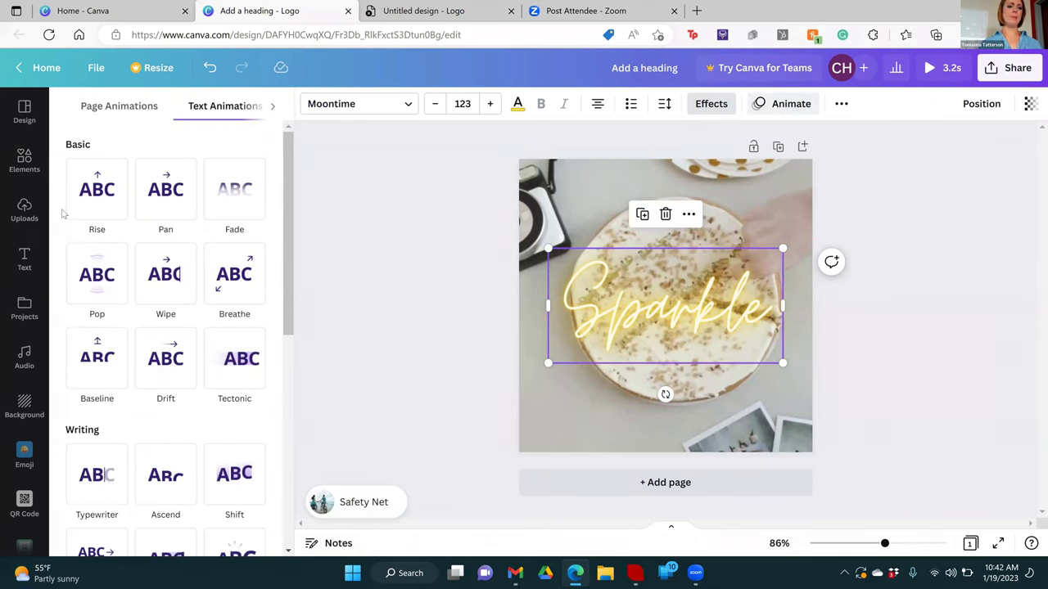
# Step: Preview Rise, Pan and Fade, then apply the Breathe text animation to Sparkle
pyautogui.click(96, 193)
pyautogui.click(174, 212)
pyautogui.click(242, 217)
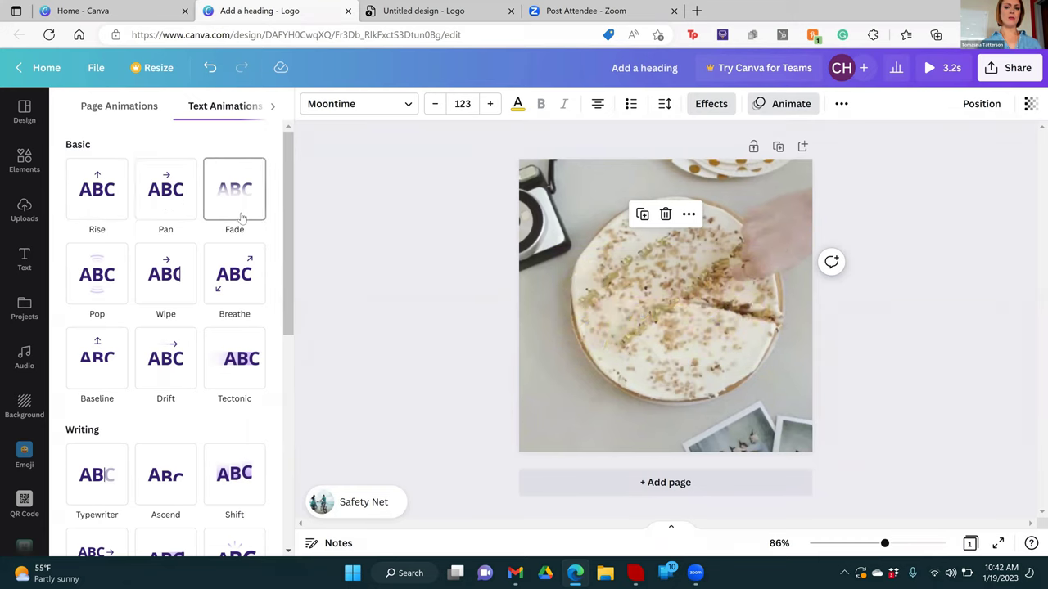
pyautogui.click(233, 270)
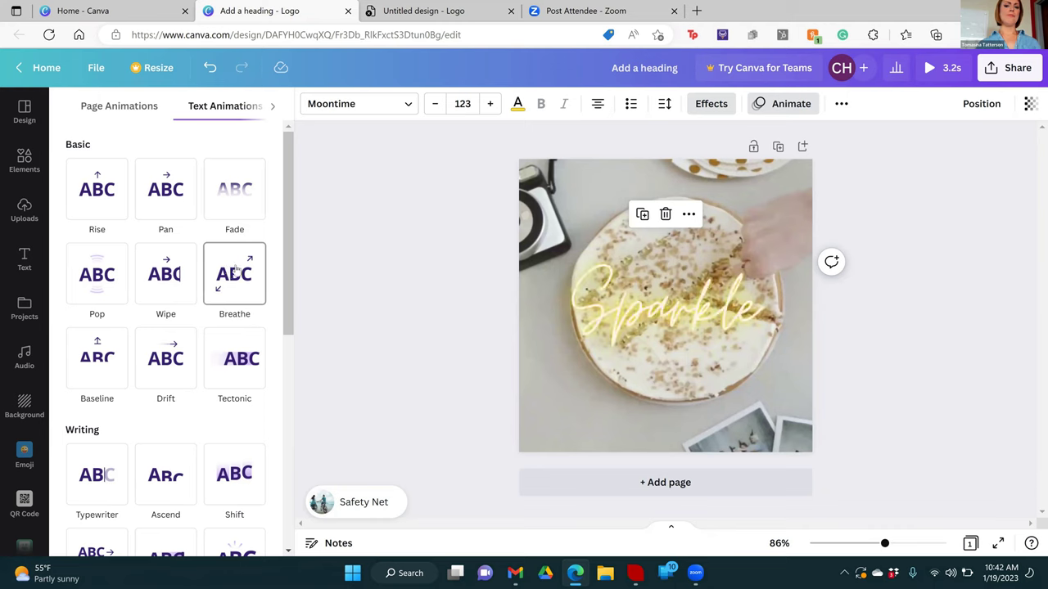
pyautogui.moveTo(285, 266); pyautogui.dragTo(262, 489)
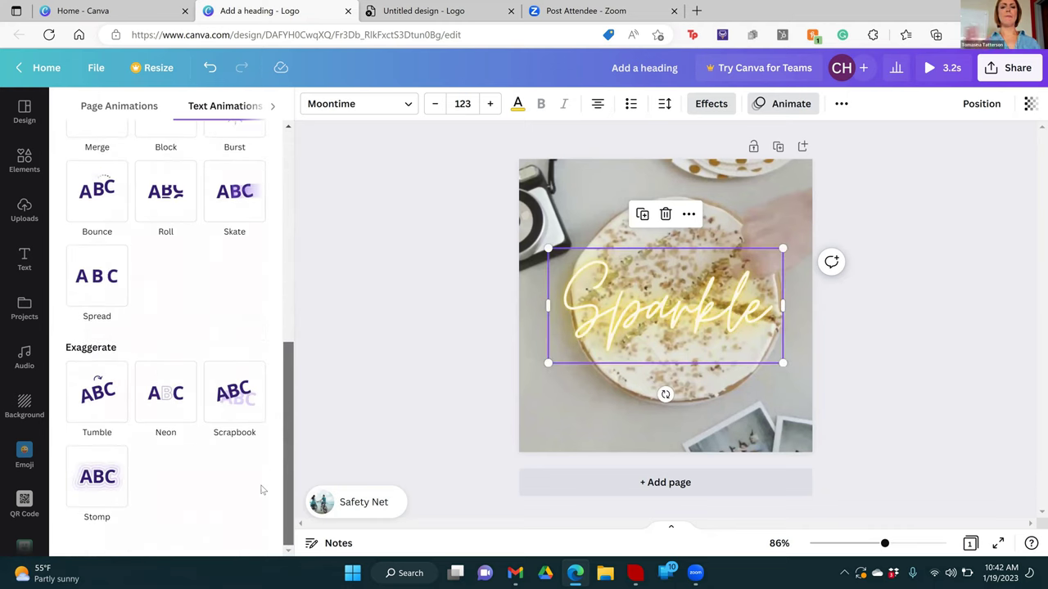
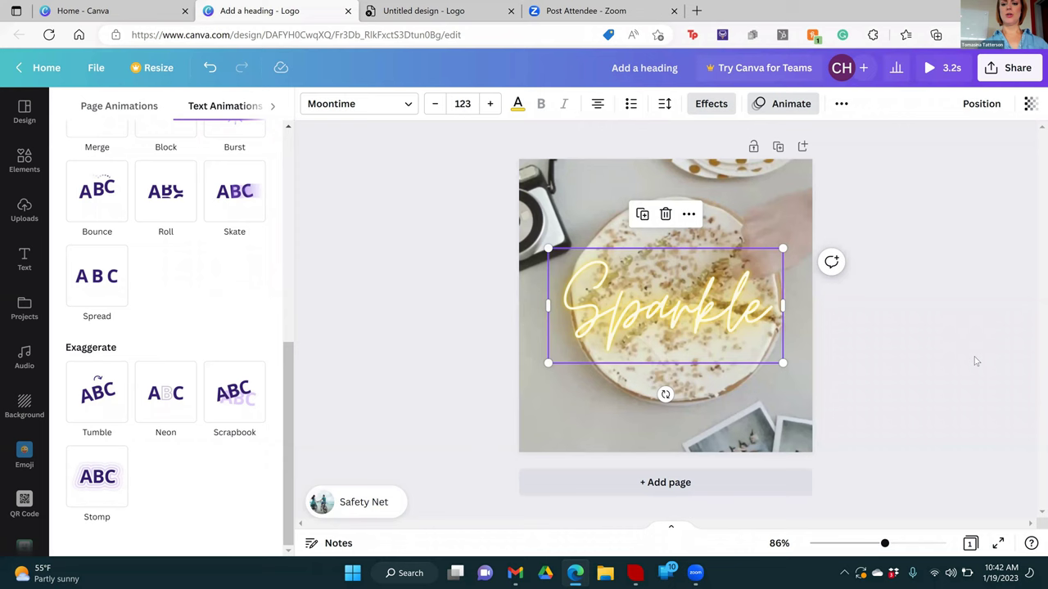
# Step: Add a new heading text box reading 'Happy birthday!'
pyautogui.click(751, 324)
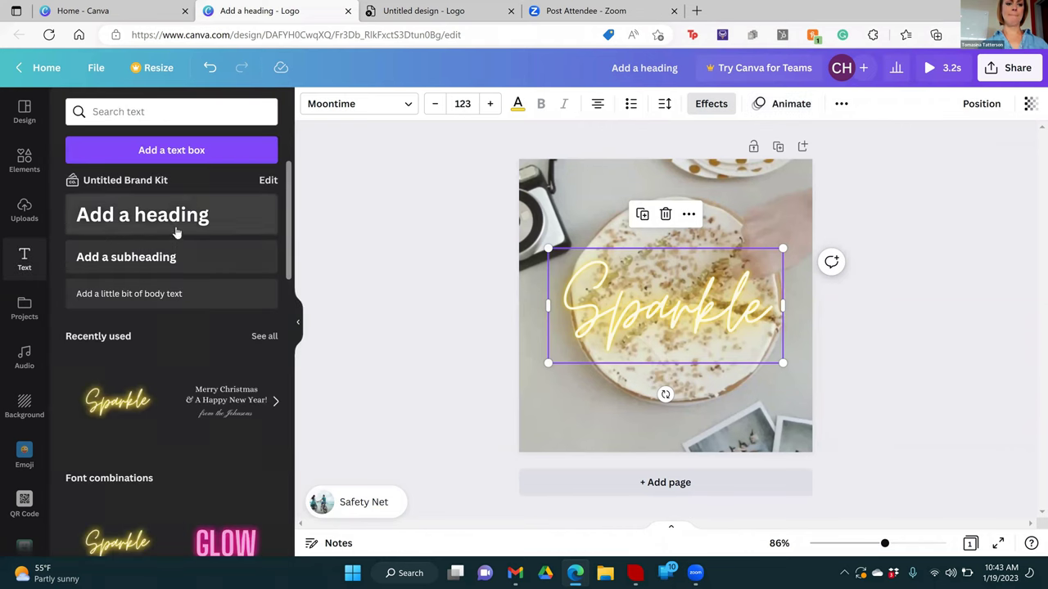
pyautogui.click(178, 232)
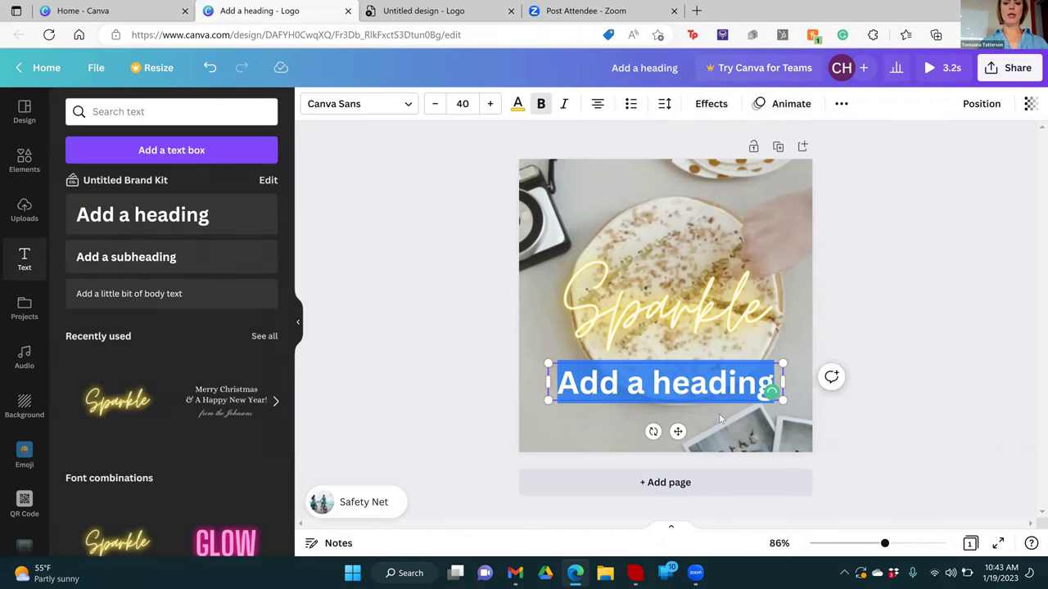
pyautogui.write('Happy birthdcay')
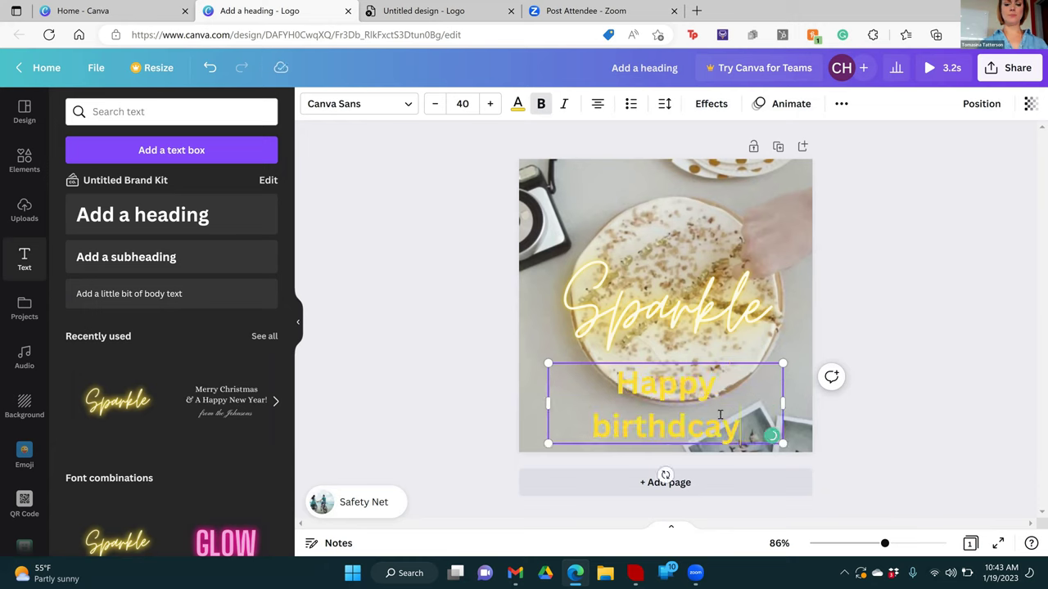
pyautogui.press('BackSpace')
pyautogui.press('BackSpace')
pyautogui.press('BackSpace')
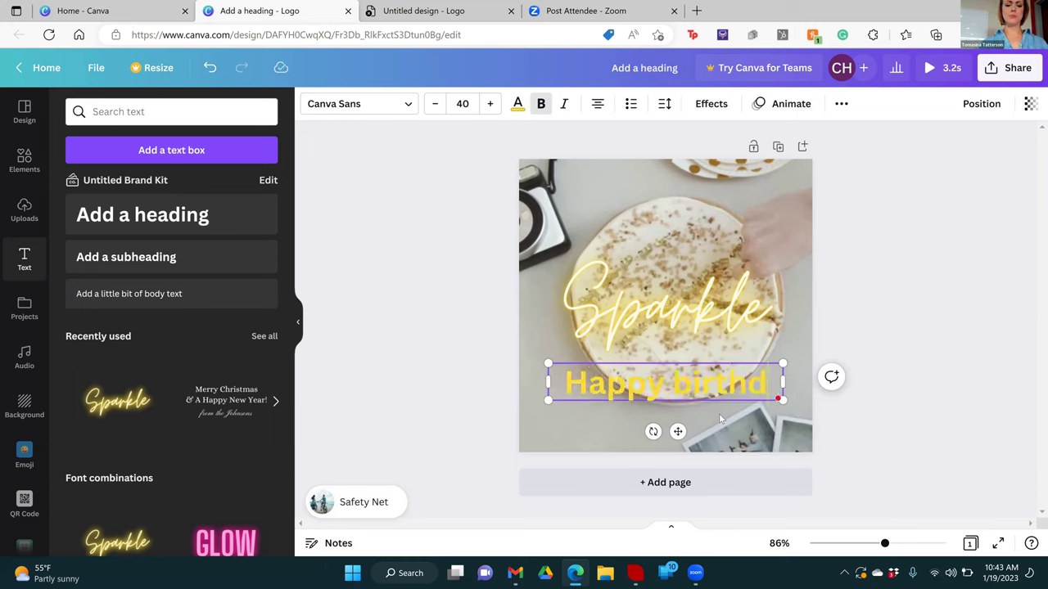
pyautogui.write('ay!')
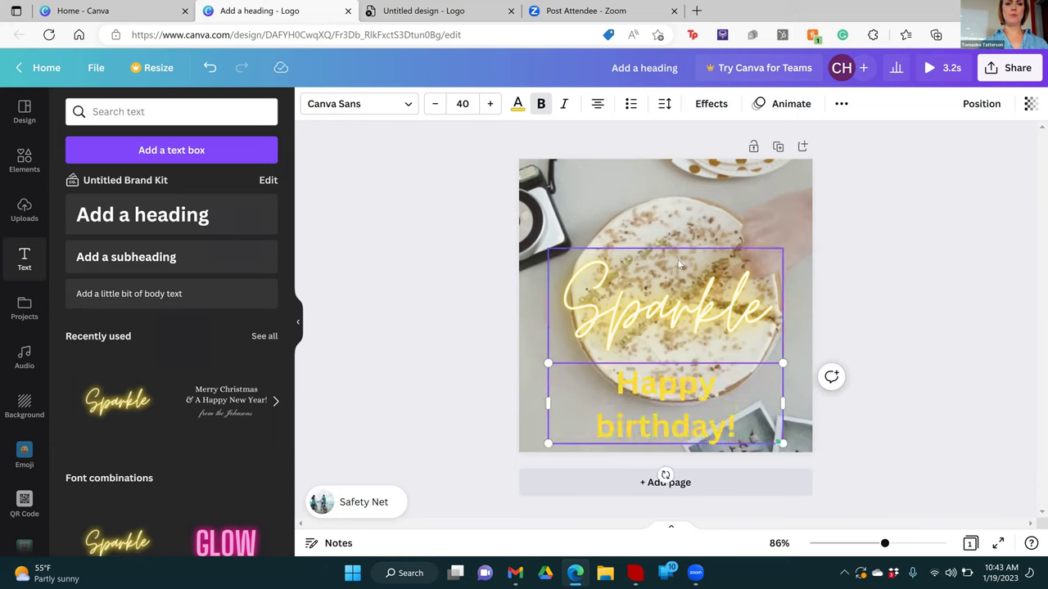
pyautogui.press('Escape')
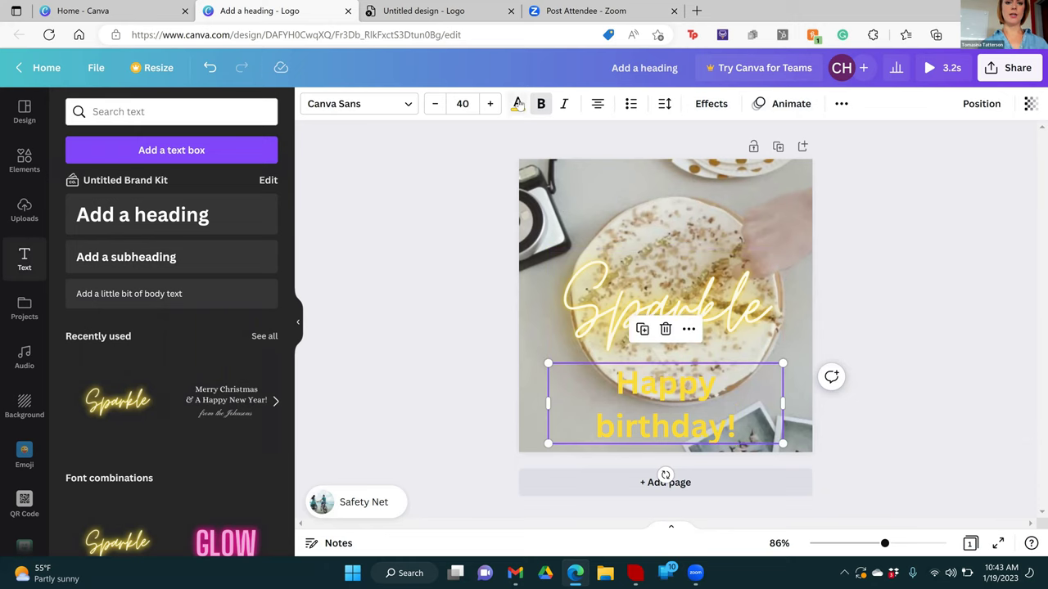
# Step: Make the 'Happy birthday!' text black, size 25, in RoxboroughCF Bold
pyautogui.click(517, 104)
pyautogui.click(88, 353)
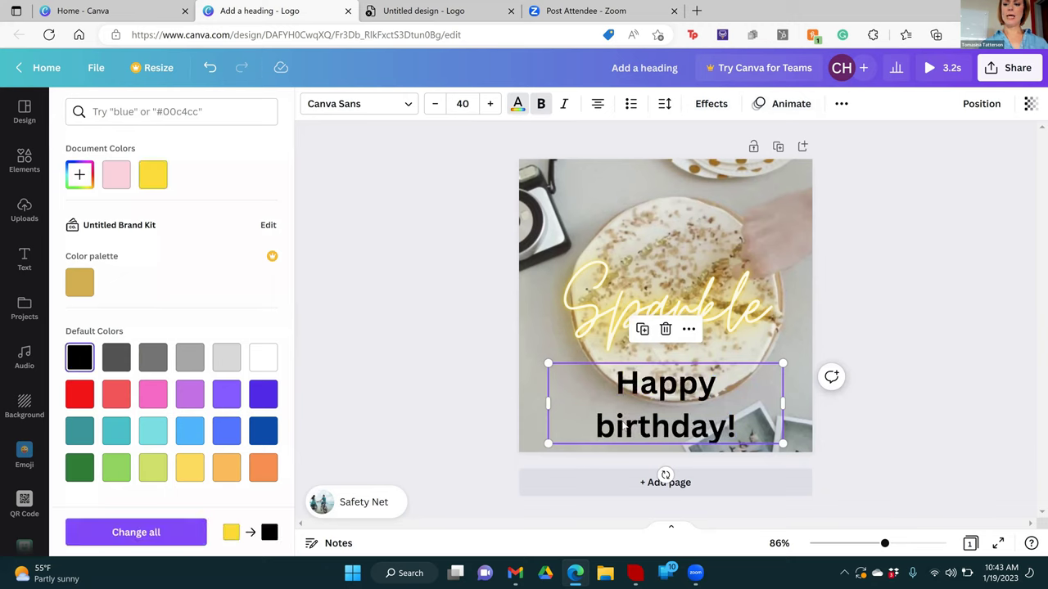
pyautogui.click(460, 104)
pyautogui.write('25')
pyautogui.press('Return')
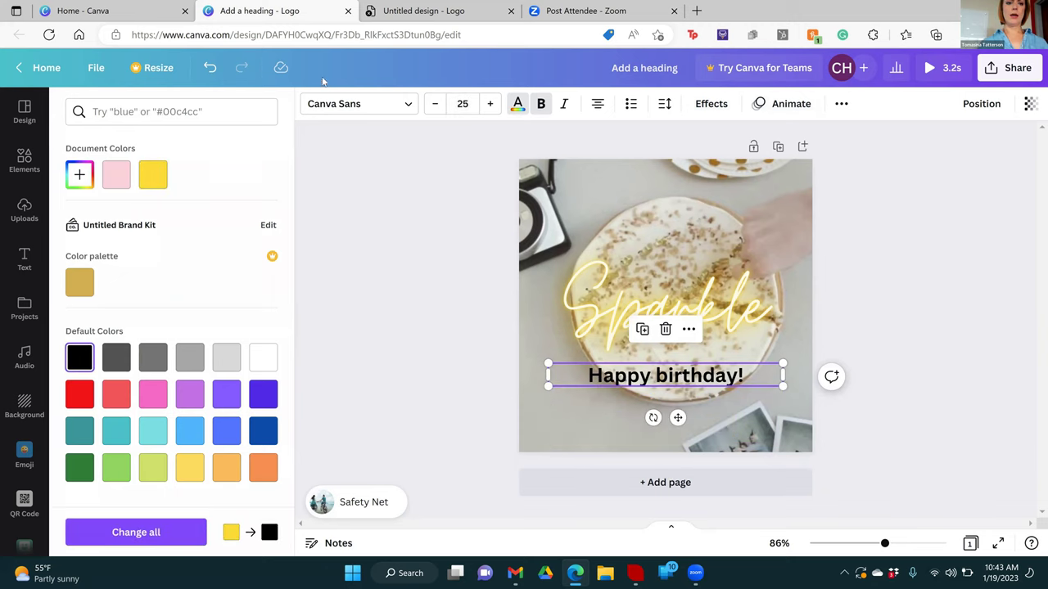
pyautogui.click(334, 105)
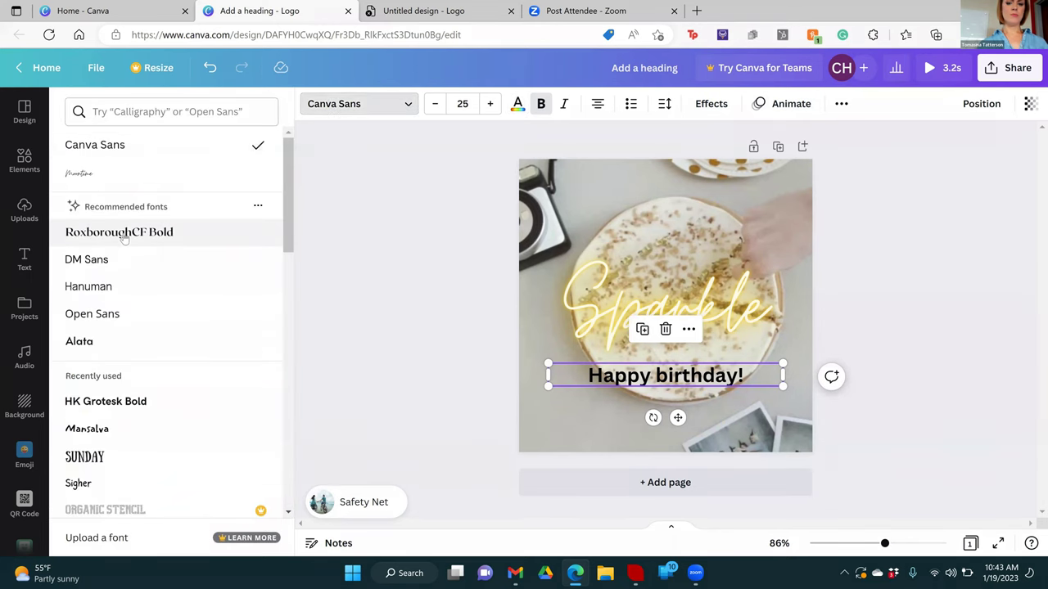
pyautogui.press('Escape')
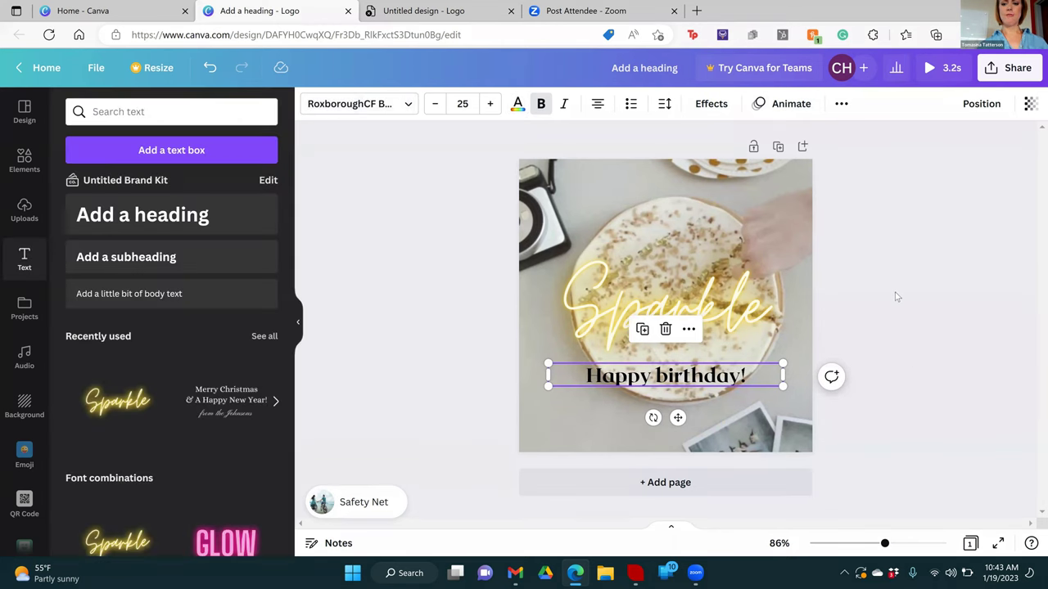
pyautogui.click(895, 291)
pyautogui.click(647, 303)
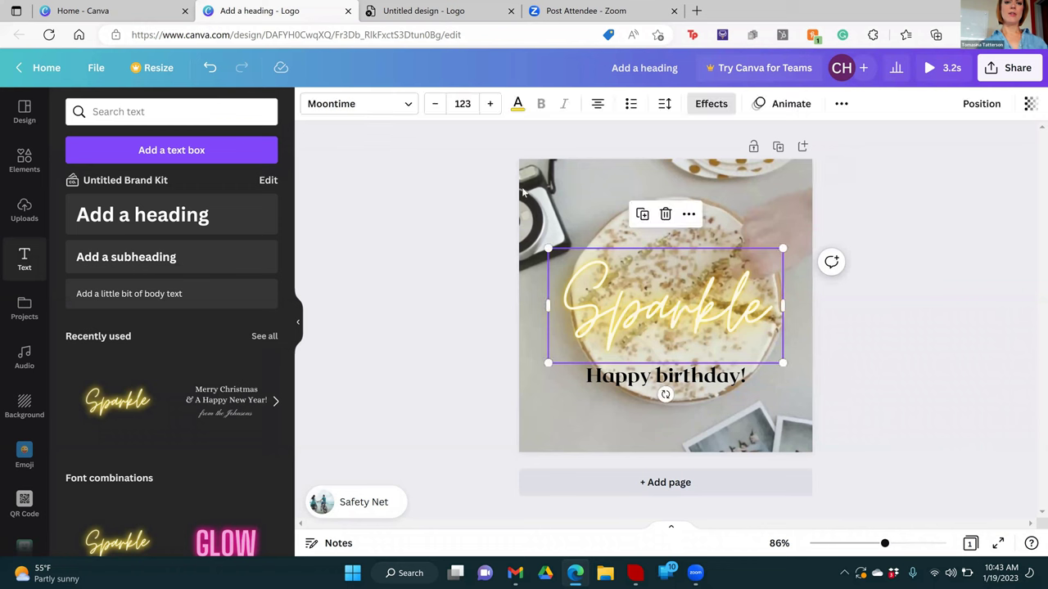
# Step: Give the Sparkle heading the Pop text animation, replacing an initial Wipe
pyautogui.click(786, 107)
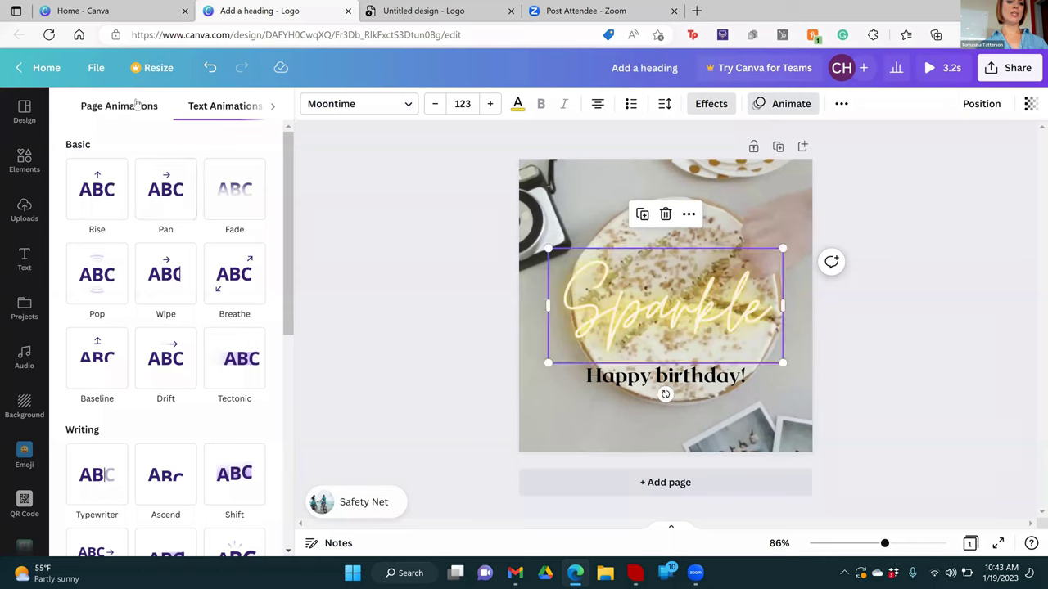
pyautogui.click(275, 108)
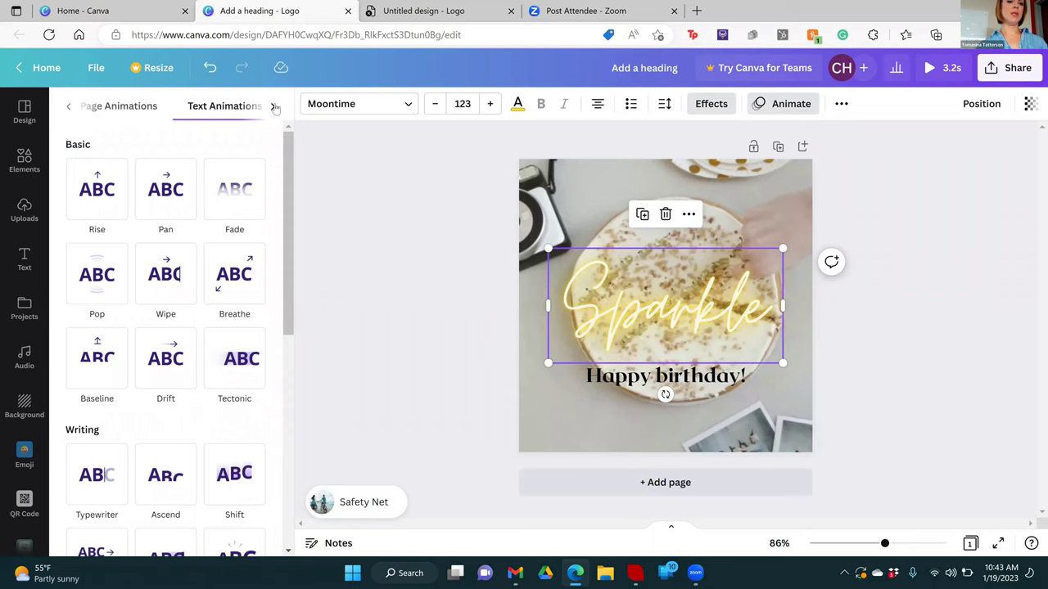
pyautogui.click(108, 117)
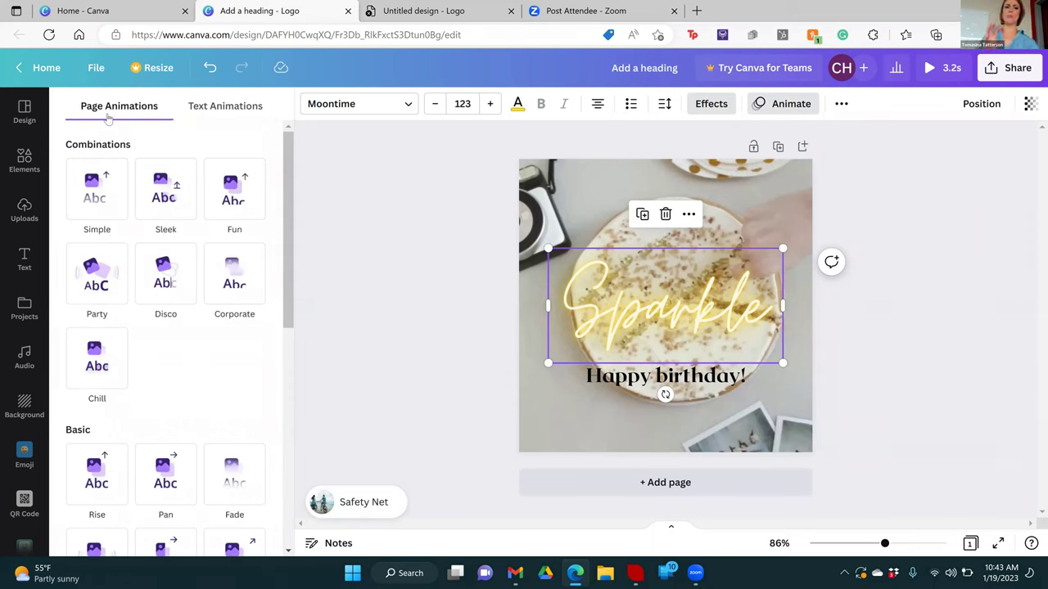
pyautogui.click(225, 107)
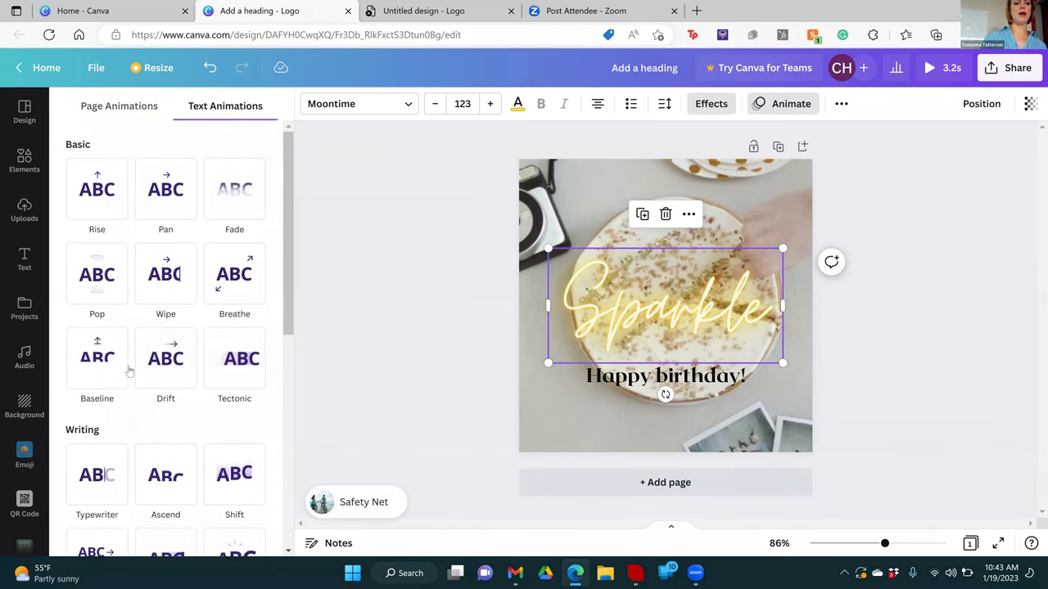
pyautogui.click(166, 286)
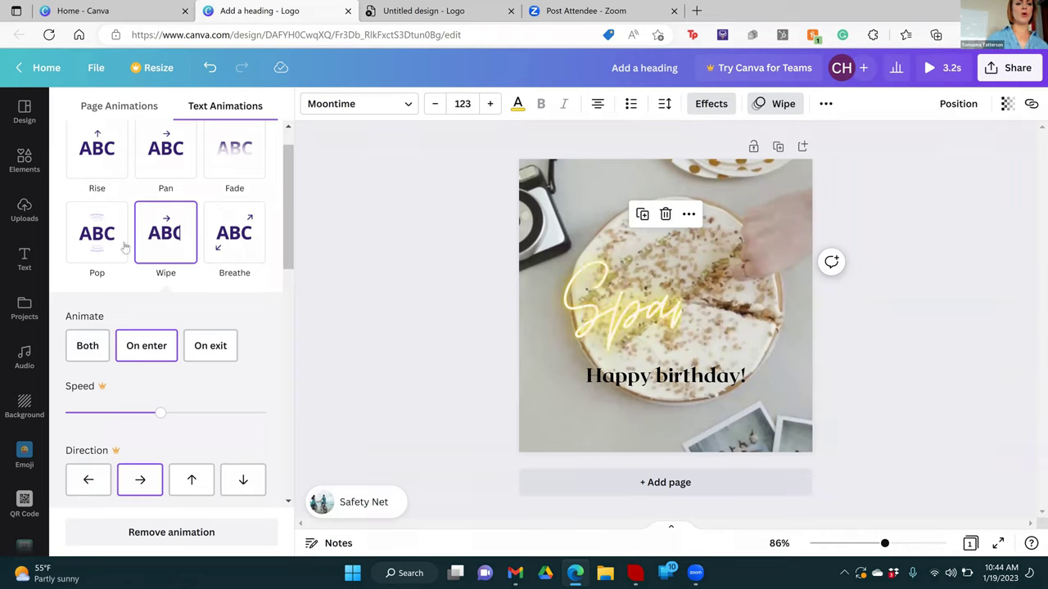
pyautogui.click(85, 236)
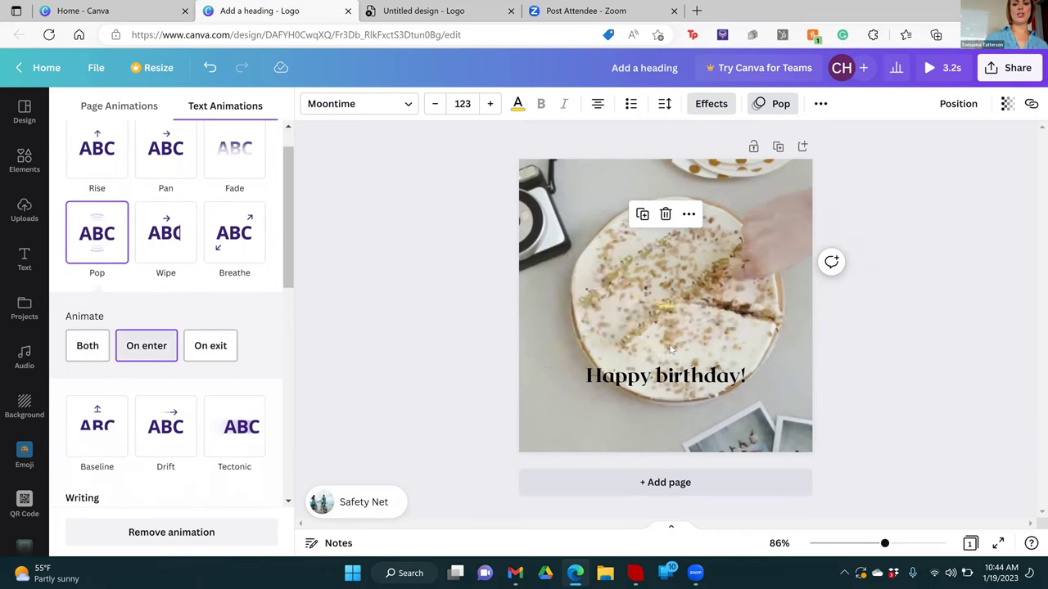
# Step: Apply the Pan animation to the 'Happy birthday!' line after trying Drift and Fade
pyautogui.click(704, 385)
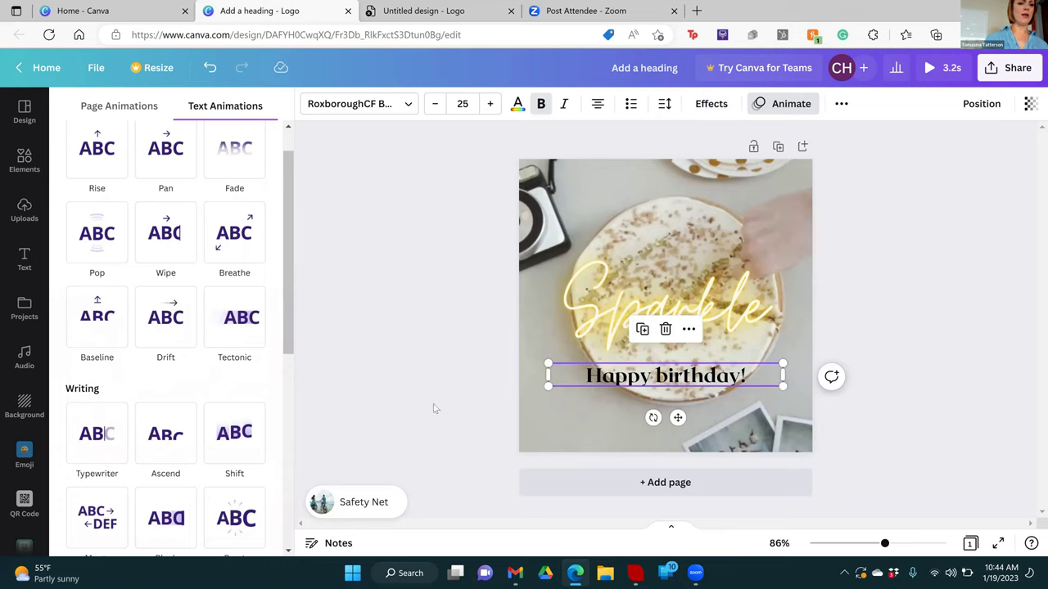
pyautogui.click(151, 340)
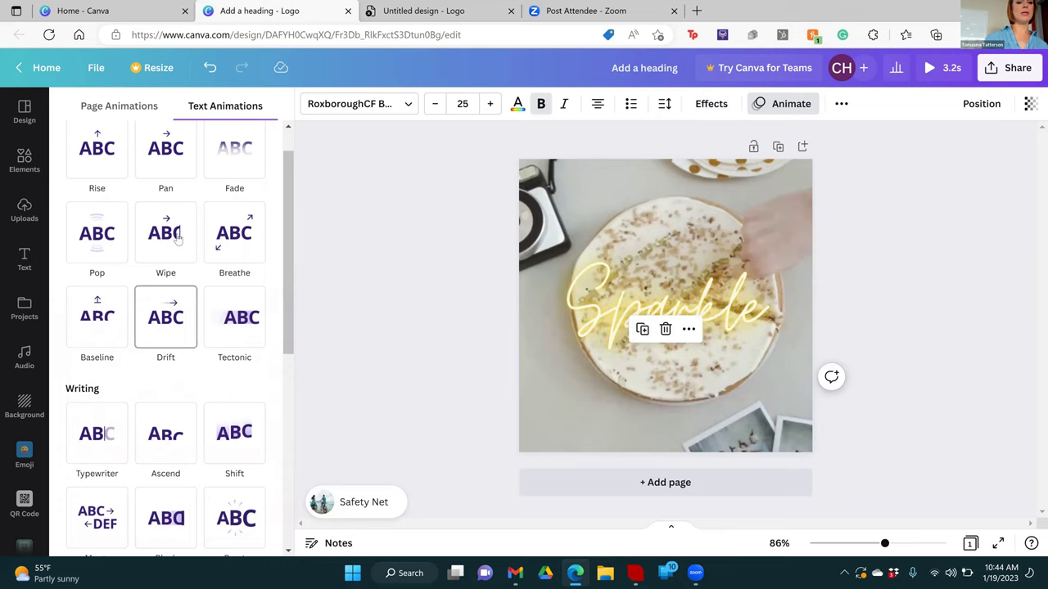
pyautogui.click(245, 159)
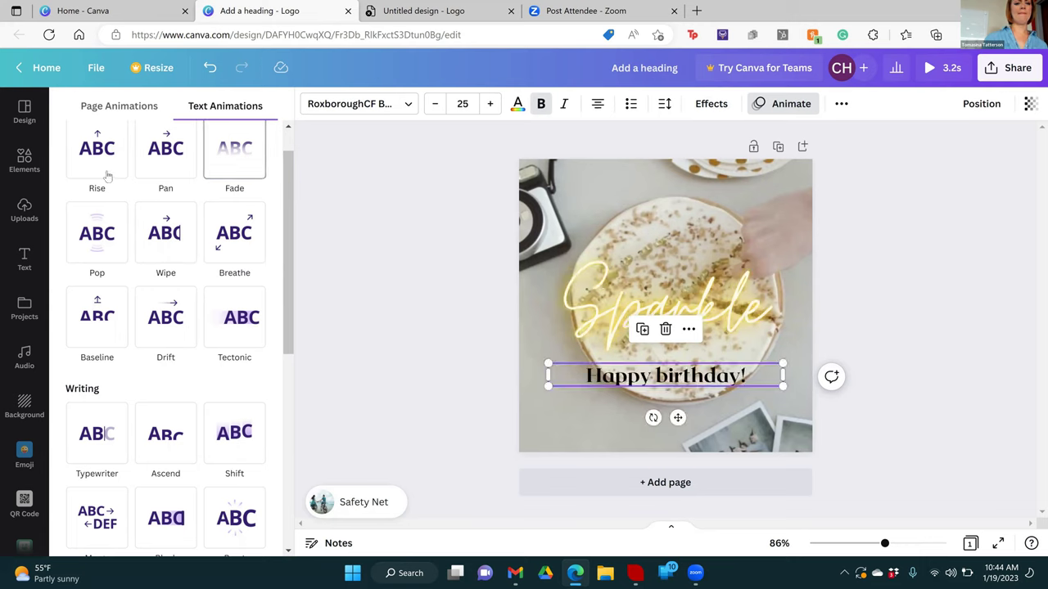
pyautogui.click(164, 167)
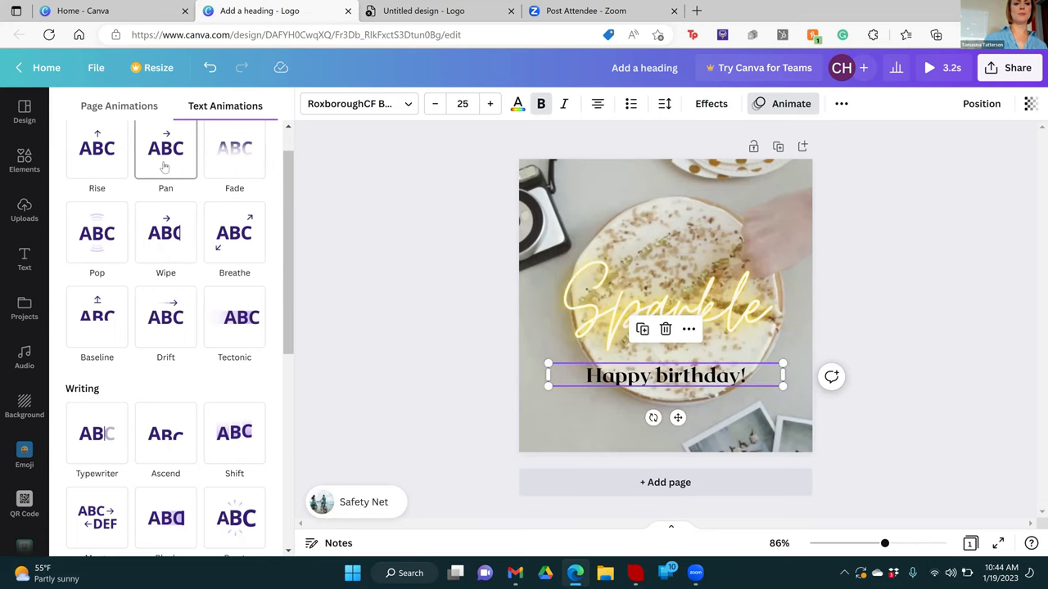
pyautogui.click(164, 167)
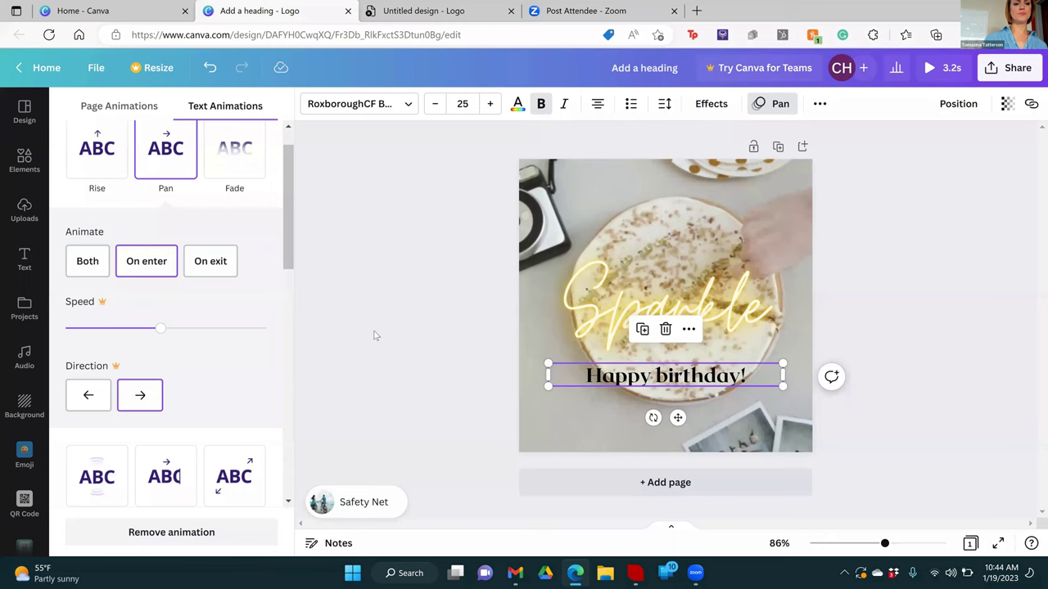
pyautogui.press('Escape')
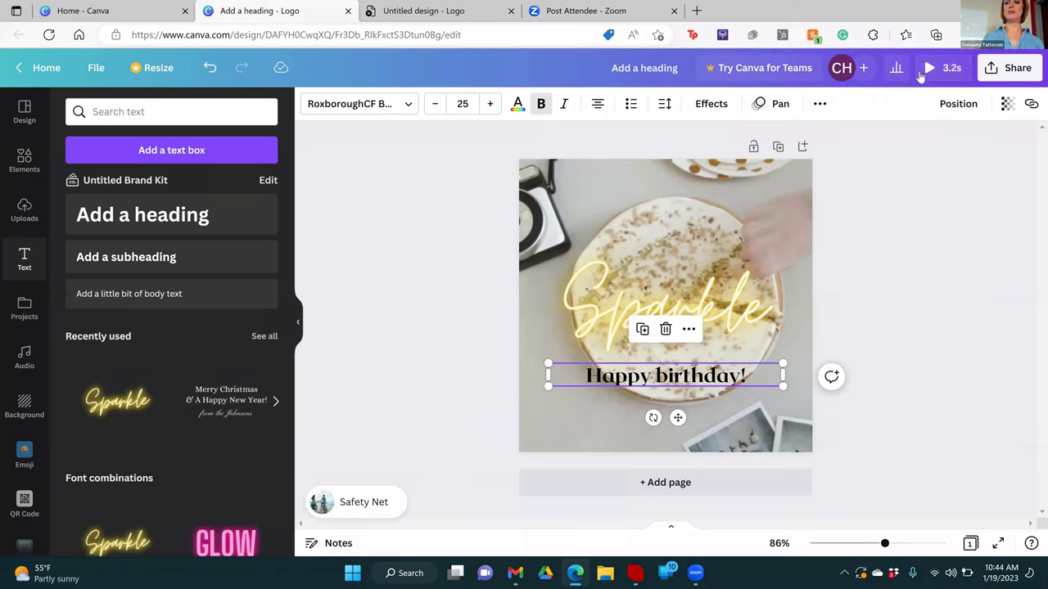
# Step: Preview the animated logo, recheck Sparkle's animation, and select the background cake video
pyautogui.click(933, 72)
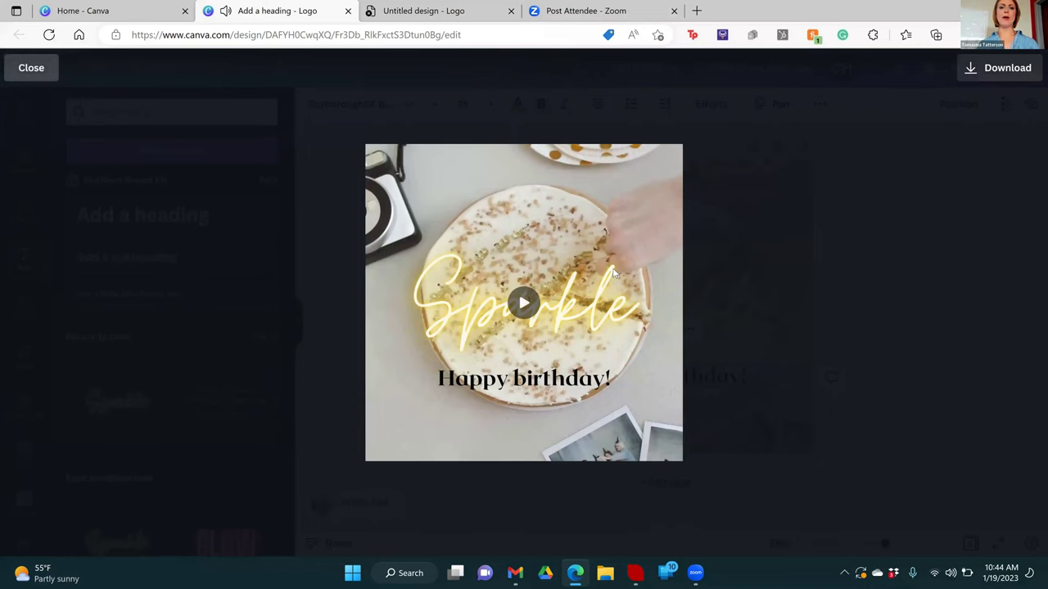
pyautogui.press('Escape')
pyautogui.click(736, 279)
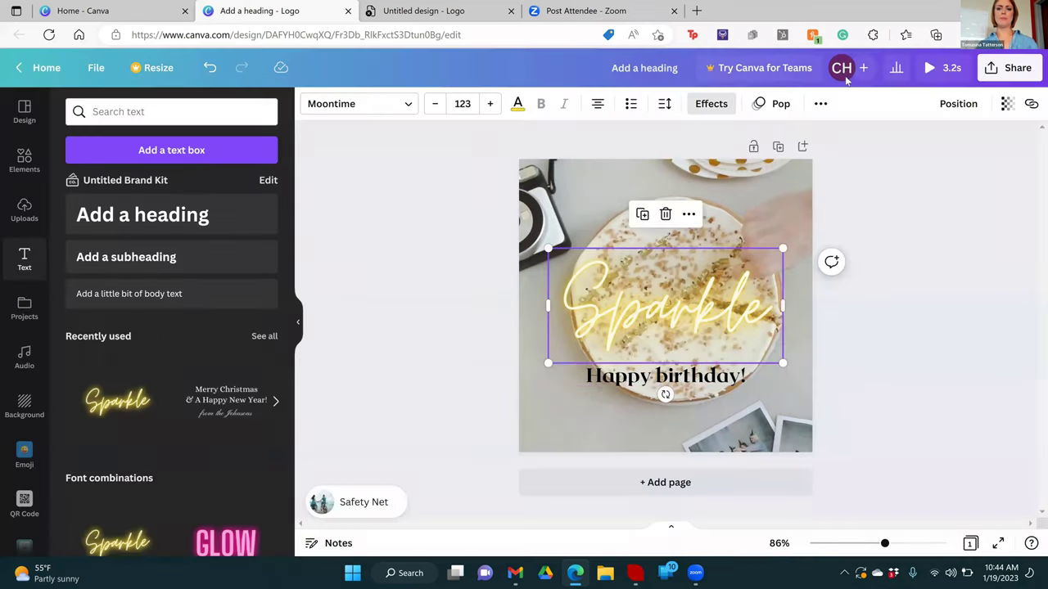
pyautogui.click(819, 104)
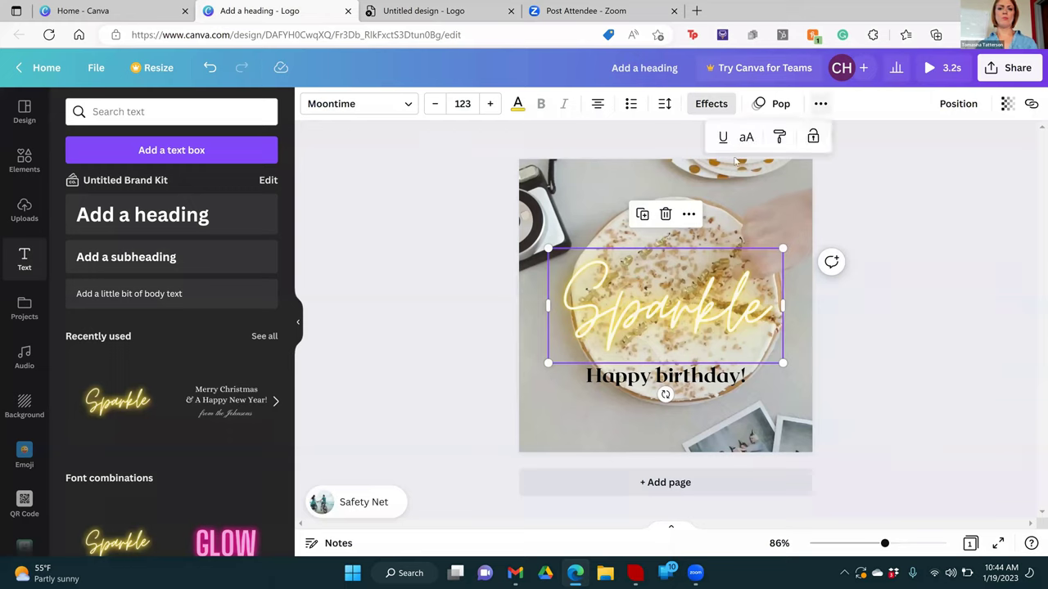
pyautogui.click(819, 104)
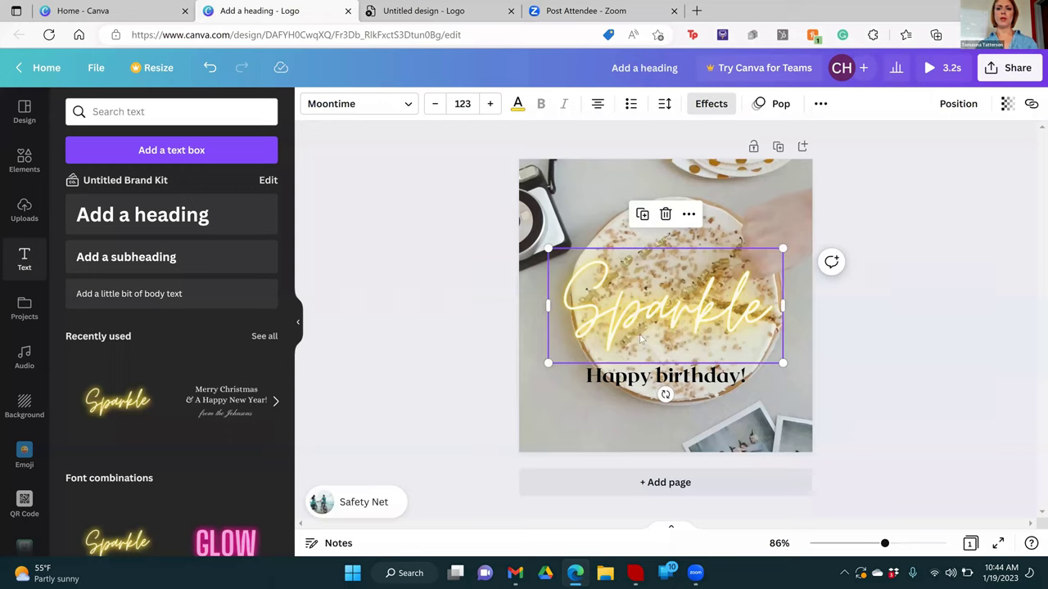
pyautogui.click(777, 104)
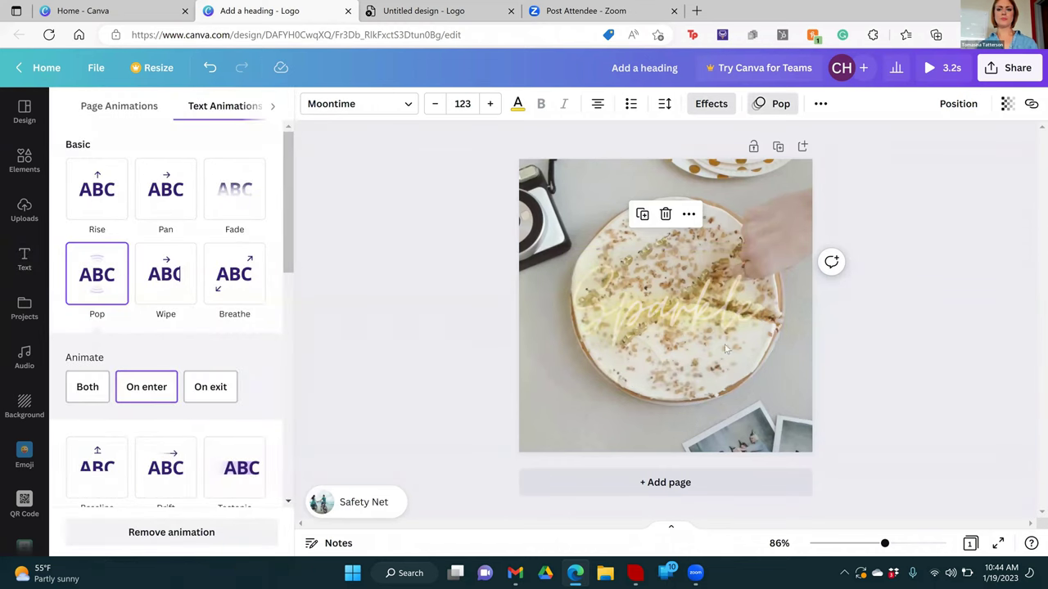
pyautogui.click(665, 375)
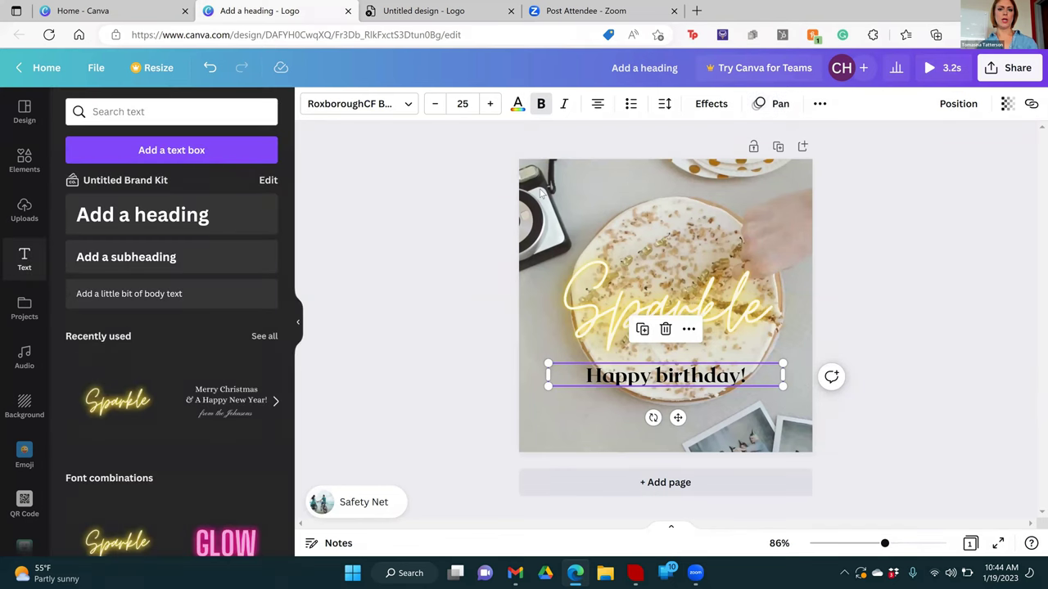
pyautogui.click(540, 193)
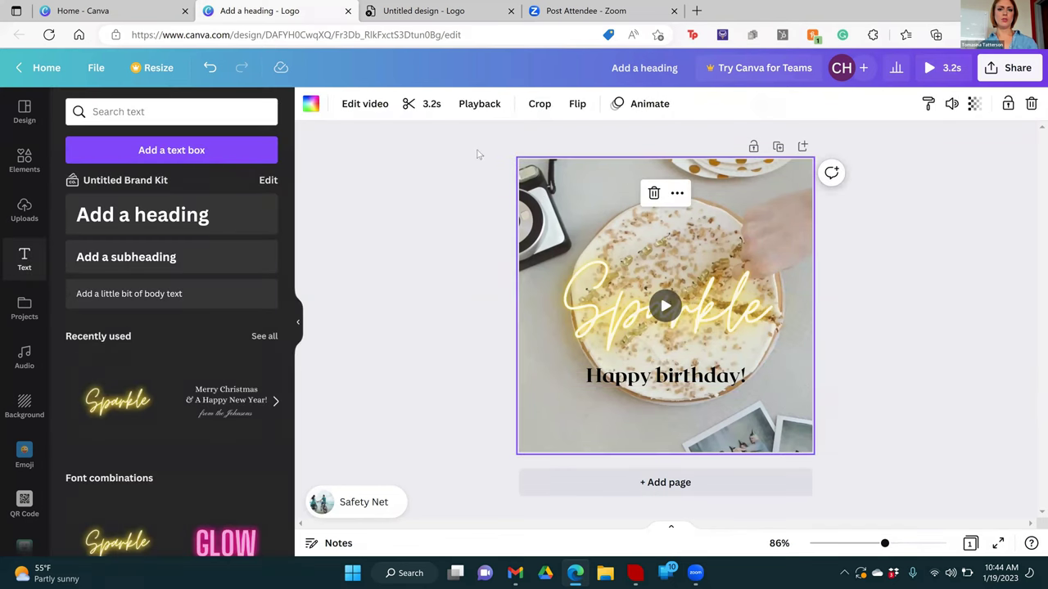
# Step: Leave the cake video's trim at 3.2s and add a blank second page
pyautogui.click(424, 103)
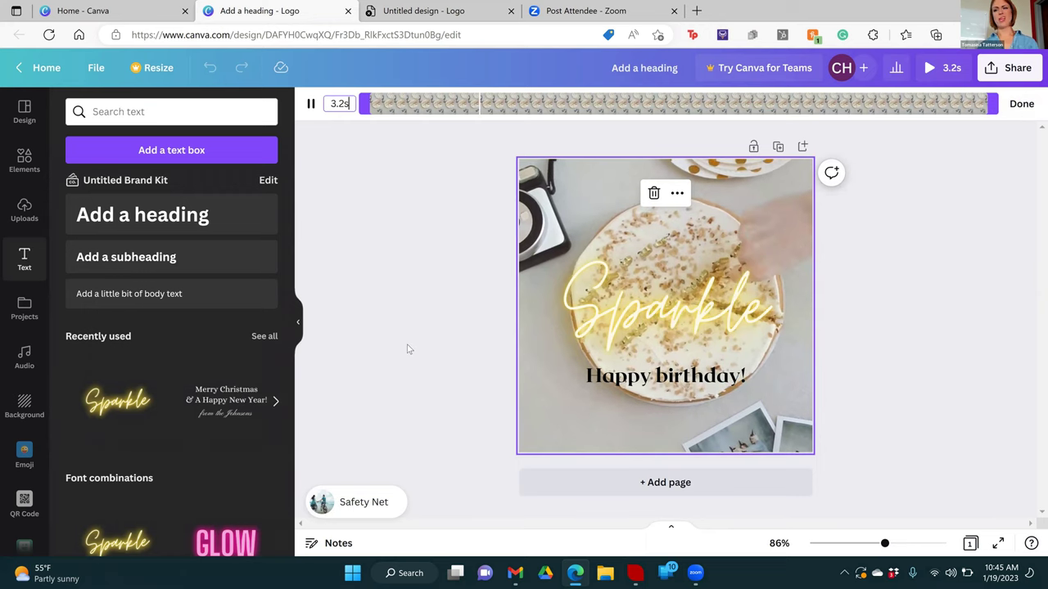
pyautogui.click(664, 306)
pyautogui.click(1020, 97)
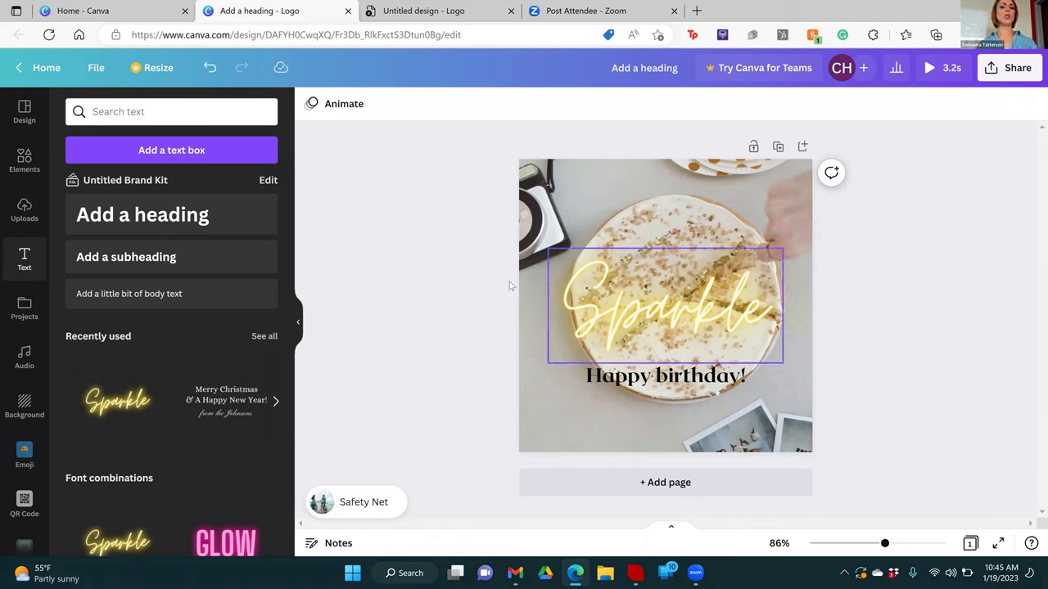
pyautogui.click(592, 487)
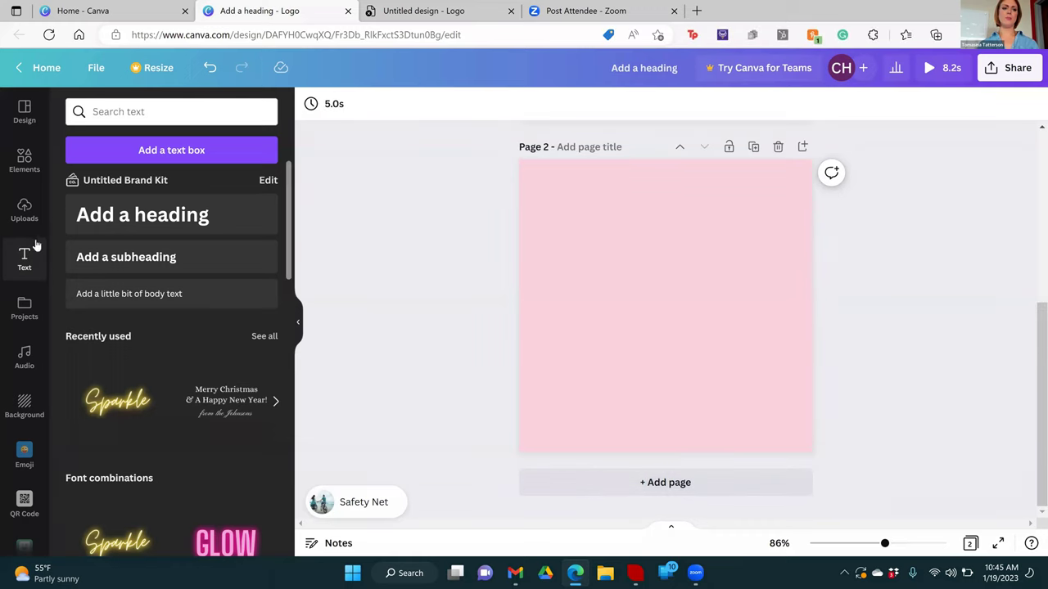
# Step: Show the Uploads panel with the uploaded images
pyautogui.click(23, 209)
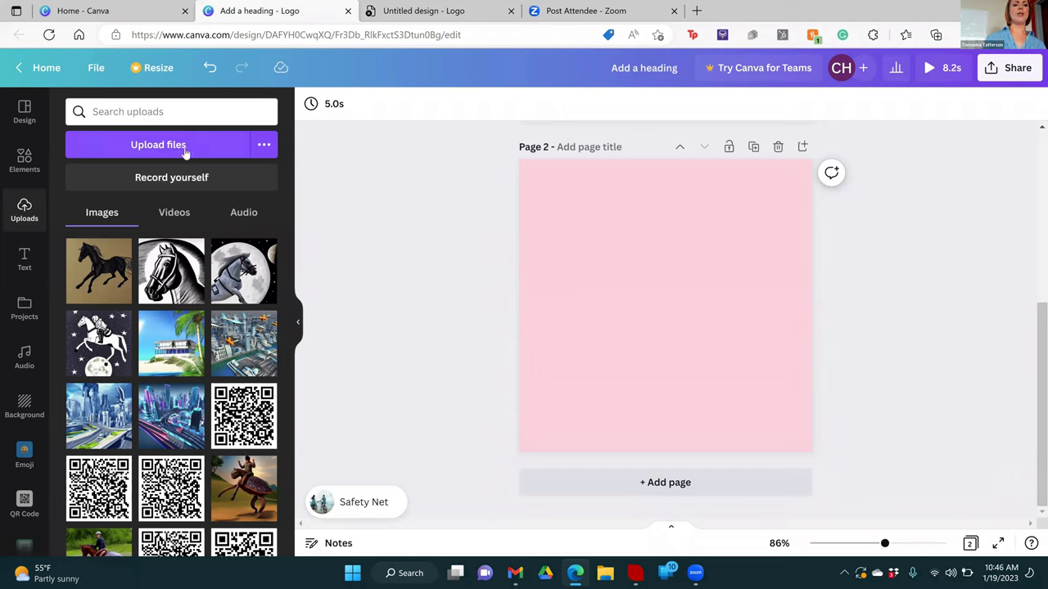
pyautogui.click(204, 110)
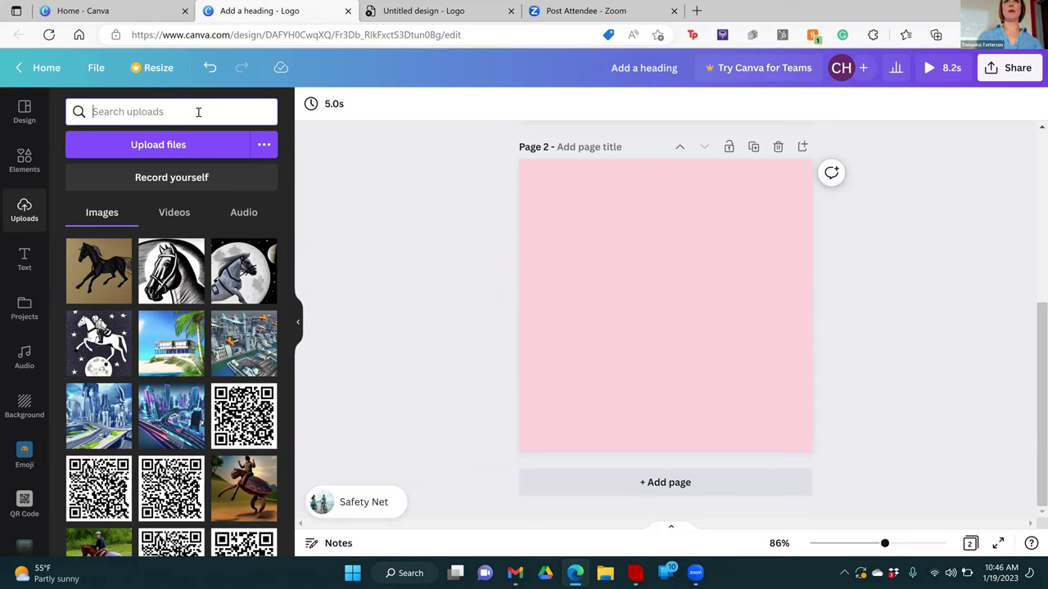
pyautogui.write('prf')
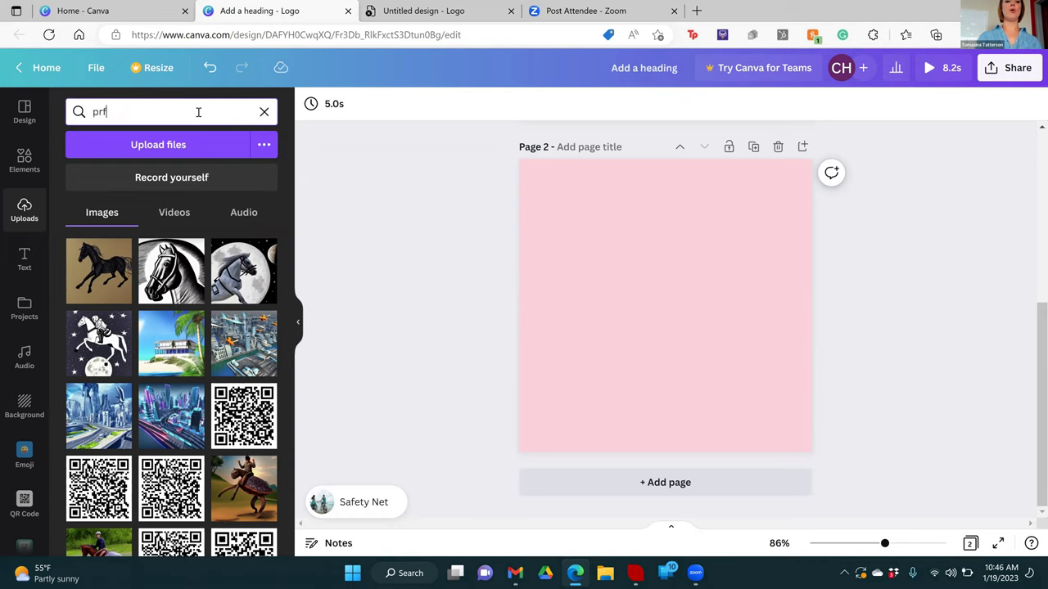
pyautogui.write('o')
pyautogui.press('BackSpace')
pyautogui.press('BackSpace')
pyautogui.write('ofil')
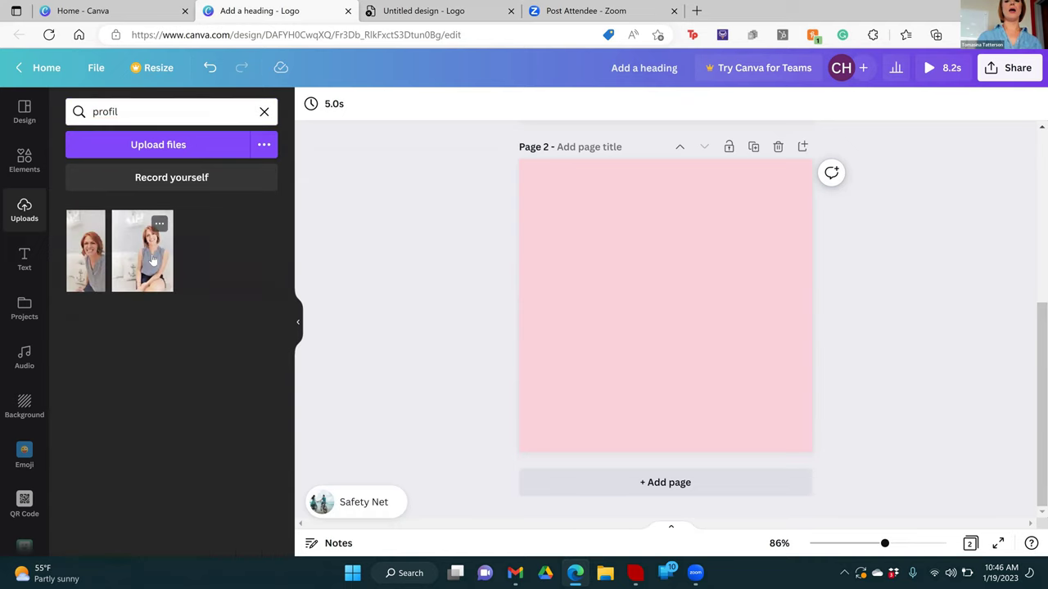
pyautogui.click(152, 260)
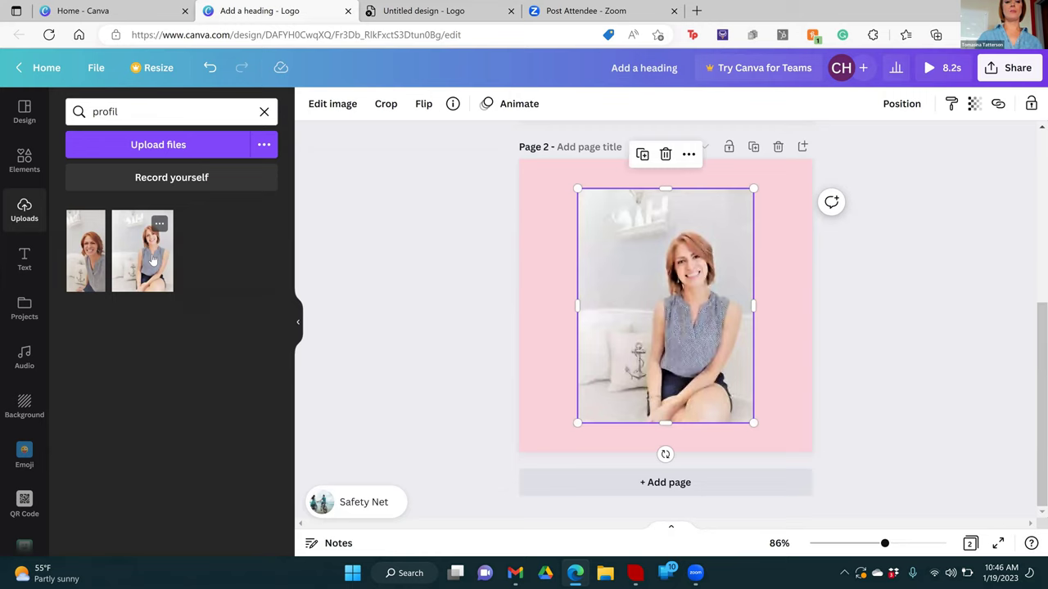
pyautogui.click(85, 261)
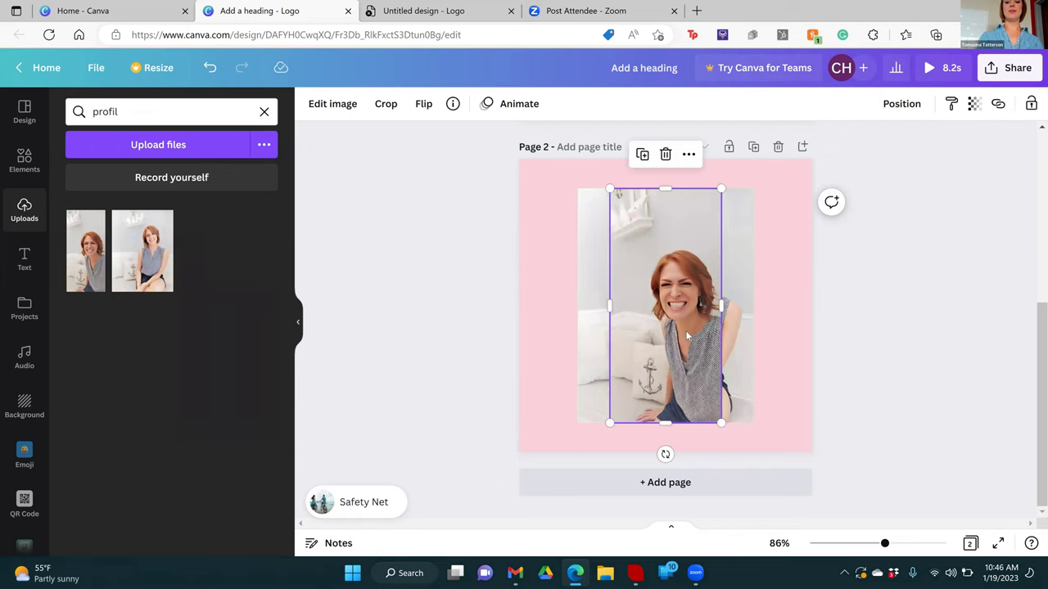
pyautogui.press('Delete')
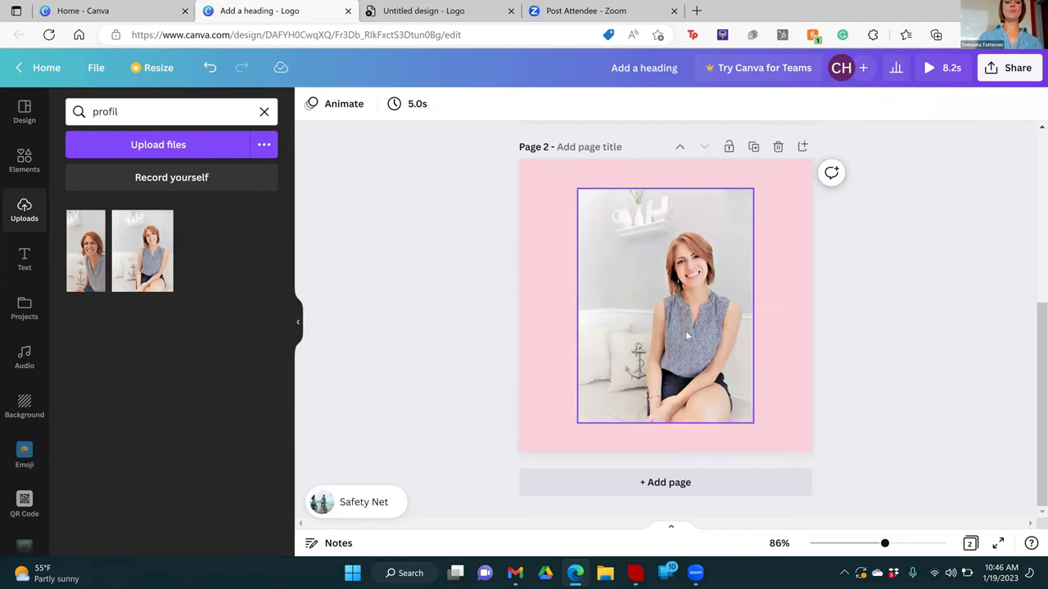
pyautogui.click(685, 331)
pyautogui.press('Delete')
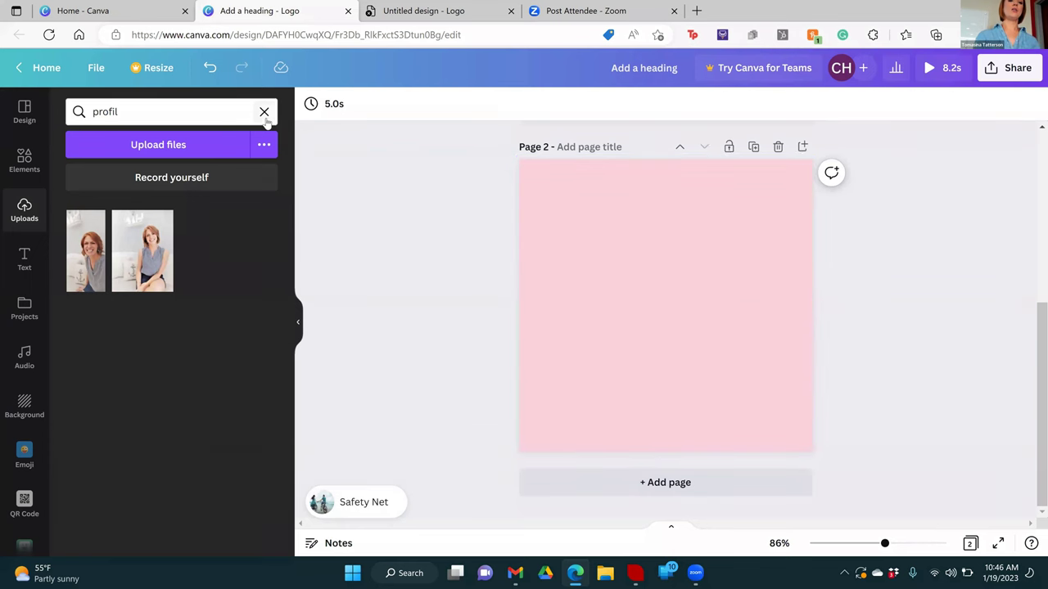
pyautogui.click(229, 116)
pyautogui.hotkey('ctrl', 'a')
pyautogui.press('BackSpace')
pyautogui.write('coastal towne')
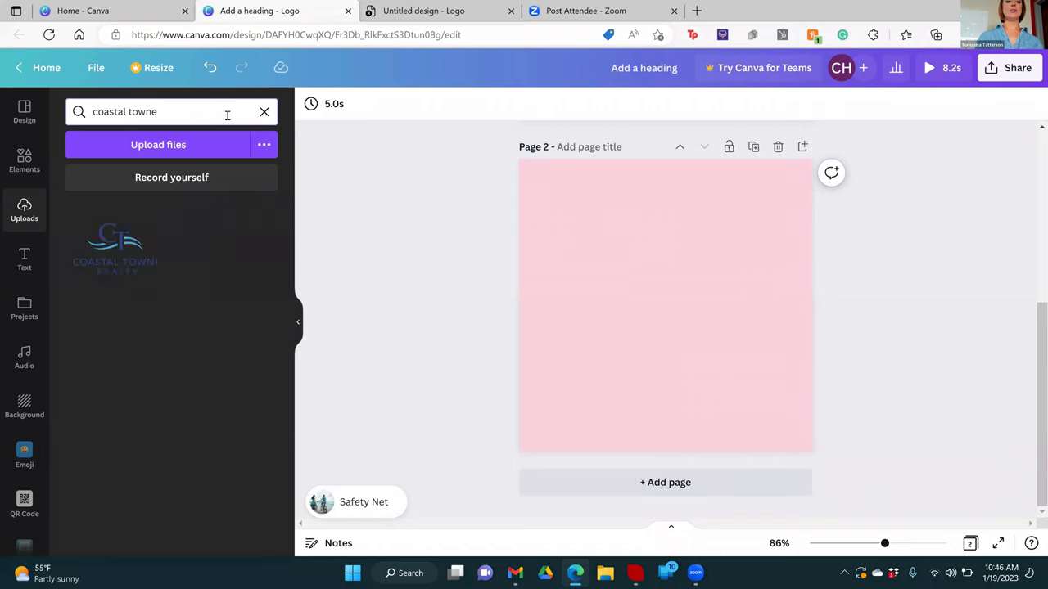
# Step: Place the Coastal Towne logo on page 2, delete it, and scroll Elements down to Tables
pyautogui.click(94, 273)
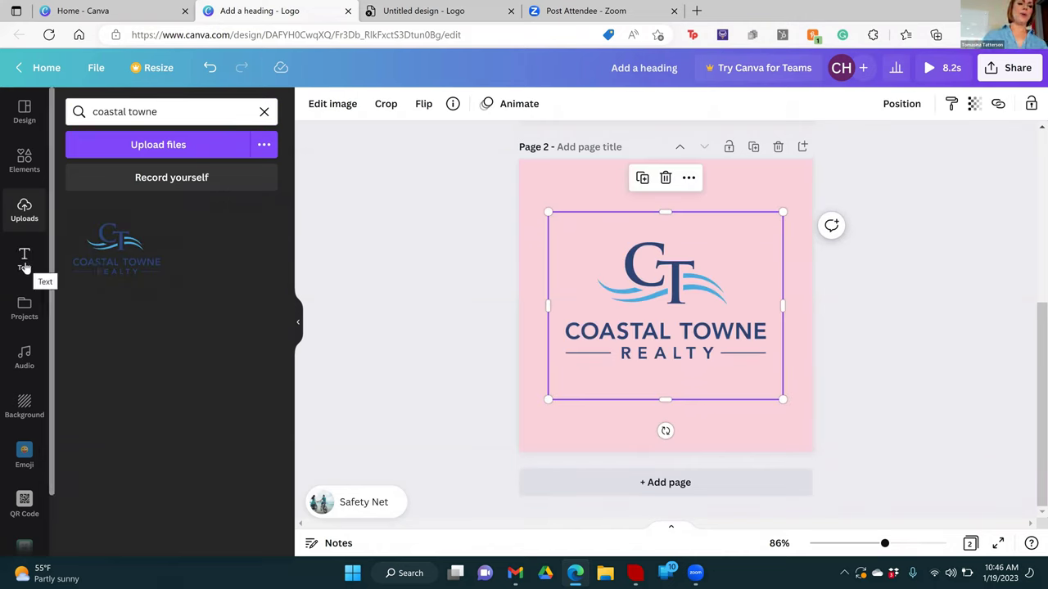
pyautogui.click(24, 160)
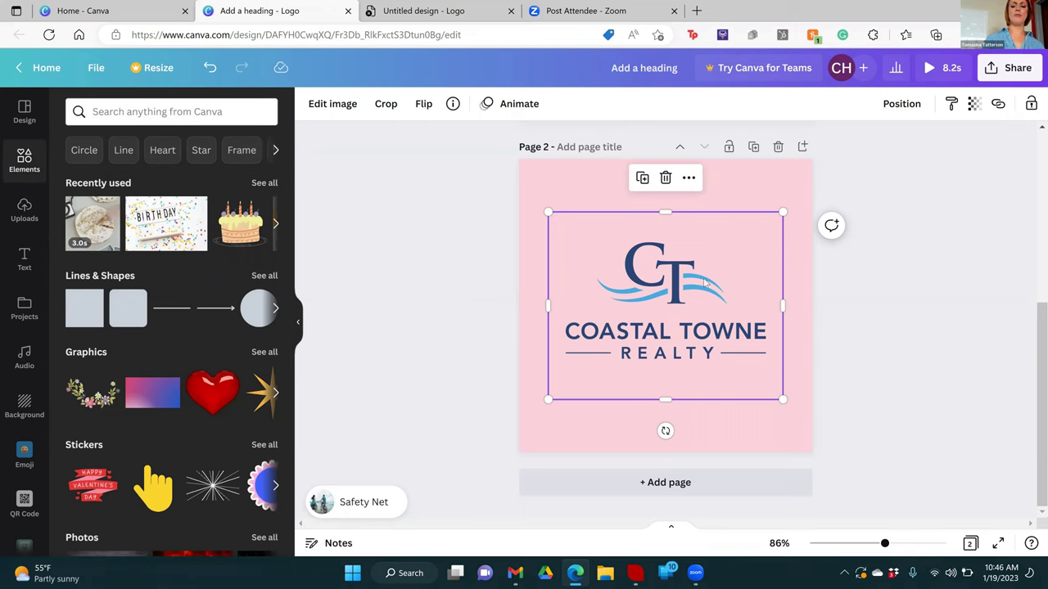
pyautogui.press('Delete')
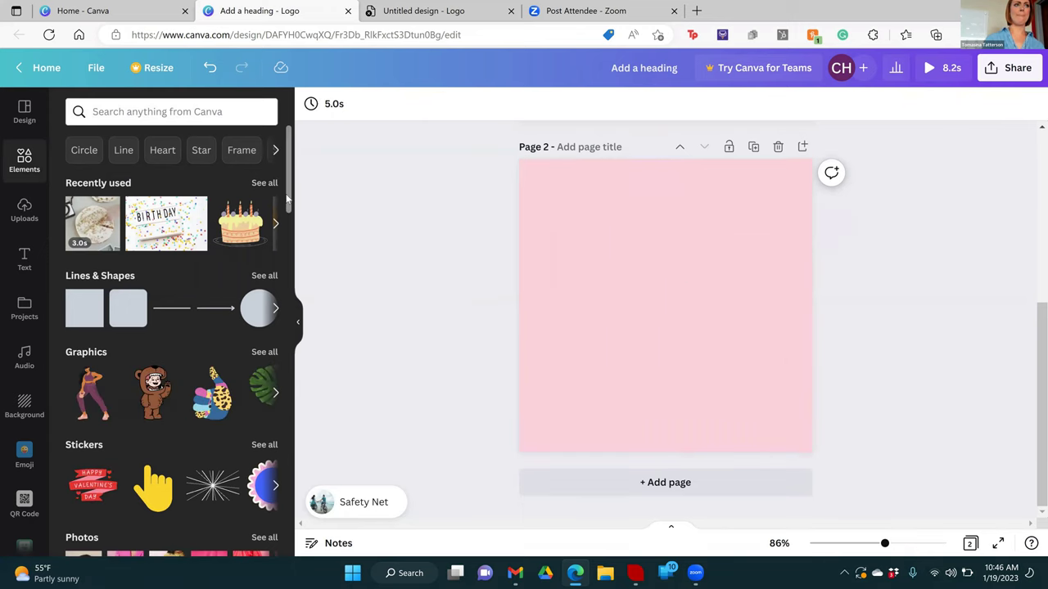
pyautogui.scroll(-1, 288, 242)
pyautogui.scroll(-4, 292, 250)
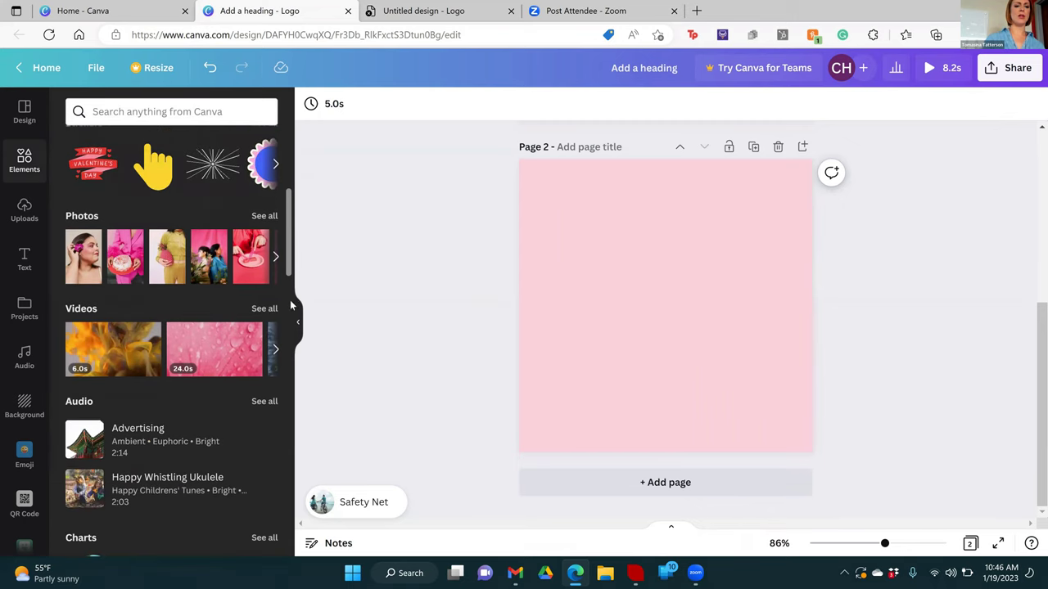
pyautogui.scroll(-5, 290, 309)
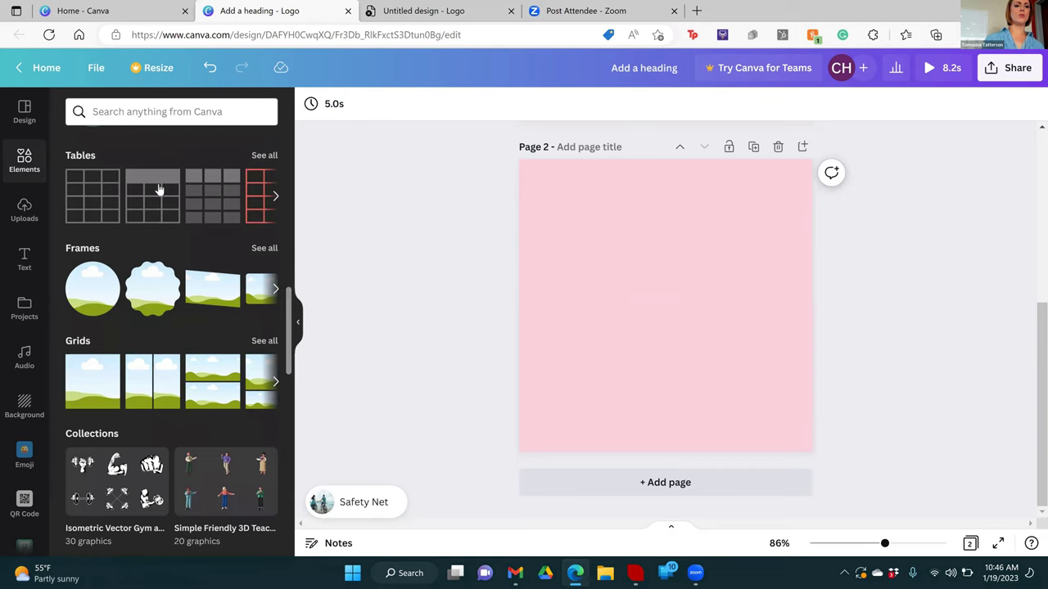
# Step: Add a table to page 2 and look through its row and column options
pyautogui.click(164, 191)
pyautogui.click(613, 299)
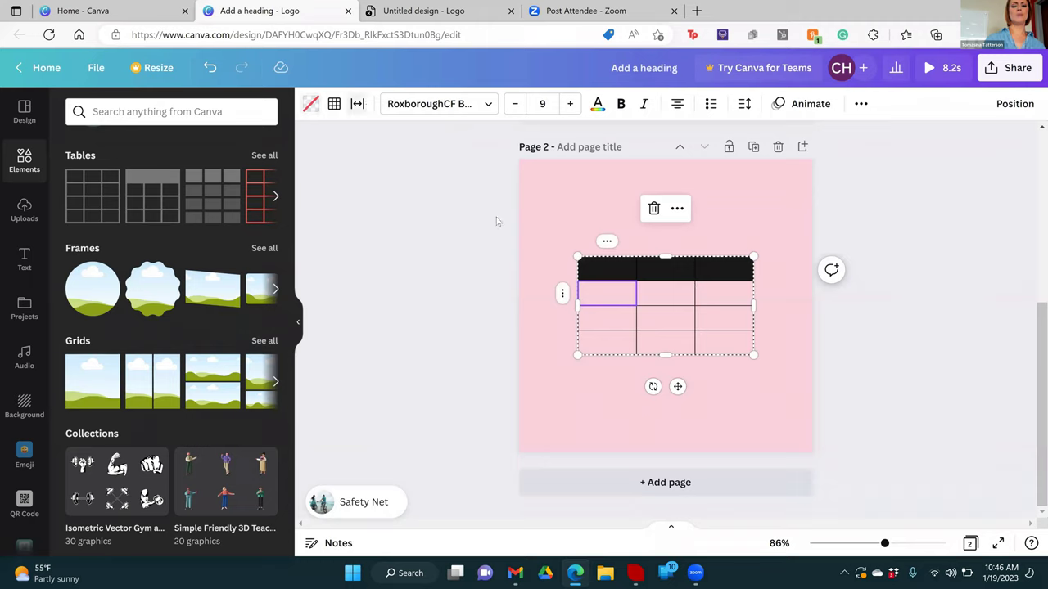
pyautogui.click(677, 208)
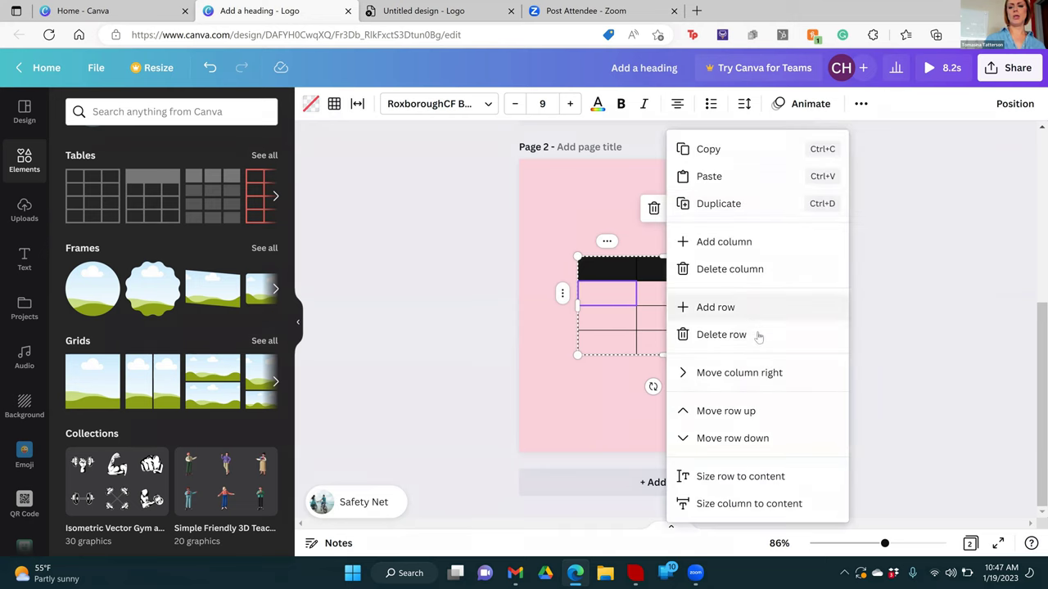
pyautogui.click(895, 340)
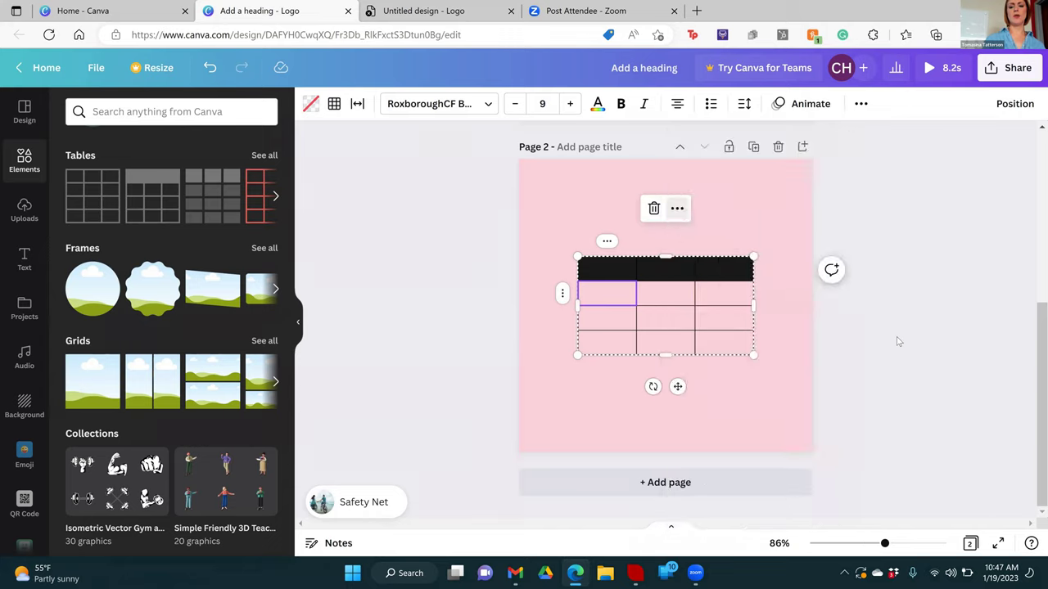
pyautogui.click(458, 204)
# Step: Type sample text 'hojdfnsd' and 'skdjfnsd' into two first-column table cells
pyautogui.click(625, 326)
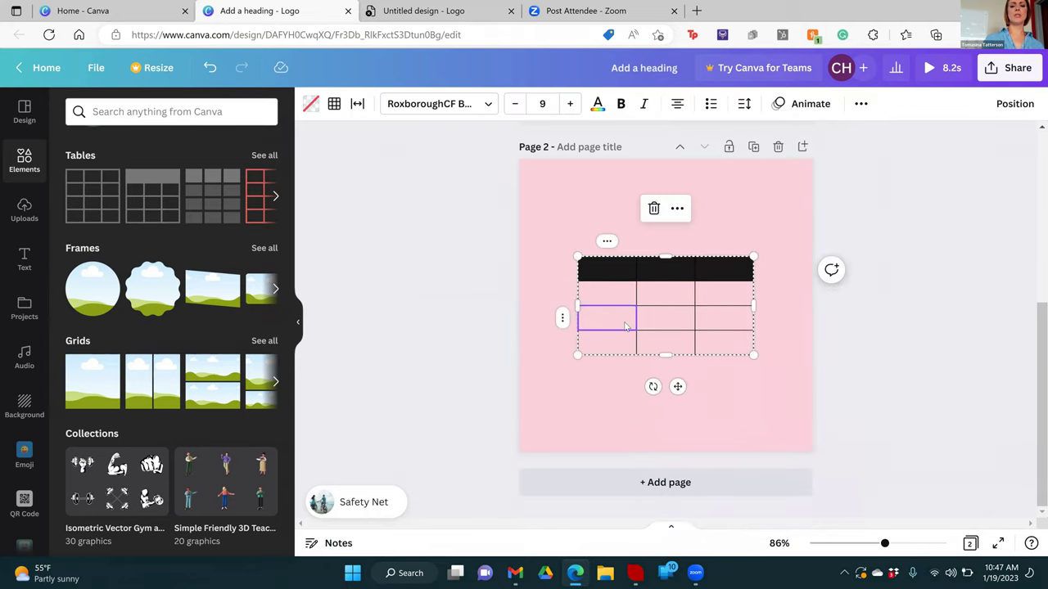
pyautogui.write('ho')
pyautogui.write('jdfnsd')
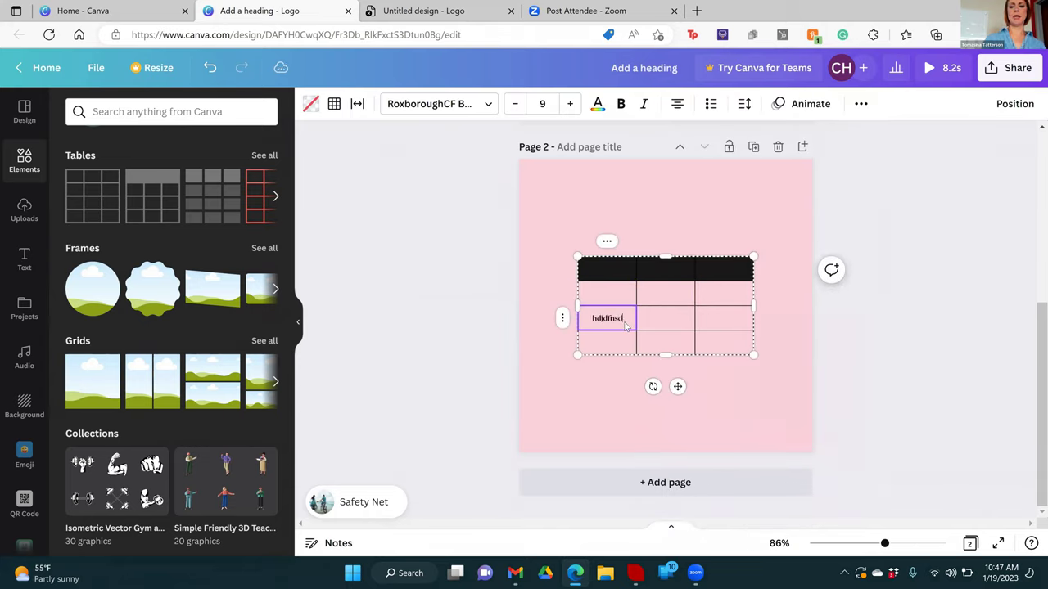
pyautogui.click(617, 296)
pyautogui.write('skdjfnsd')
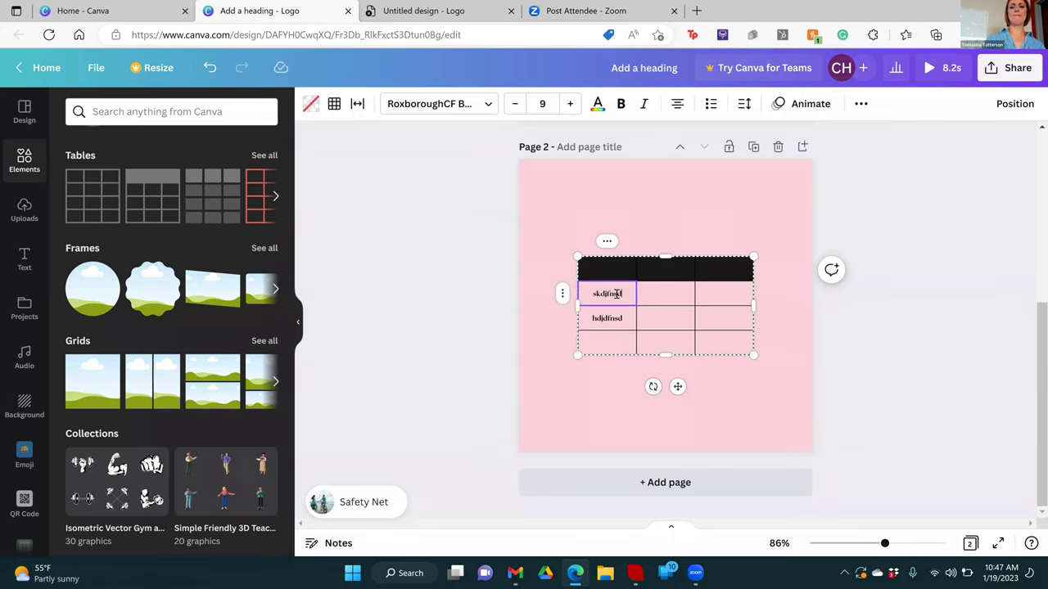
pyautogui.click(512, 254)
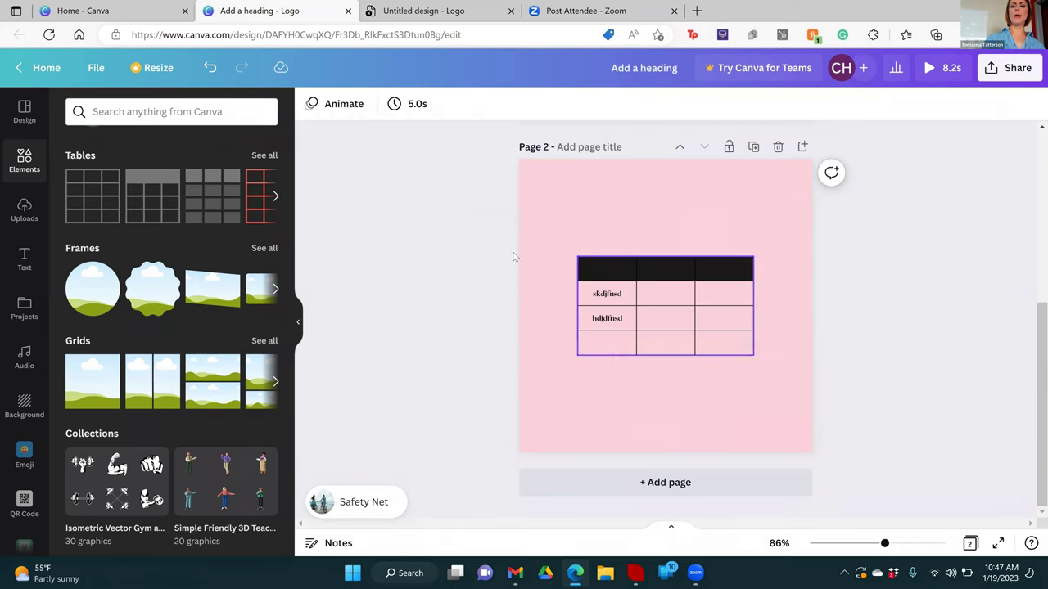
# Step: Delete the table from page 2
pyautogui.click(621, 270)
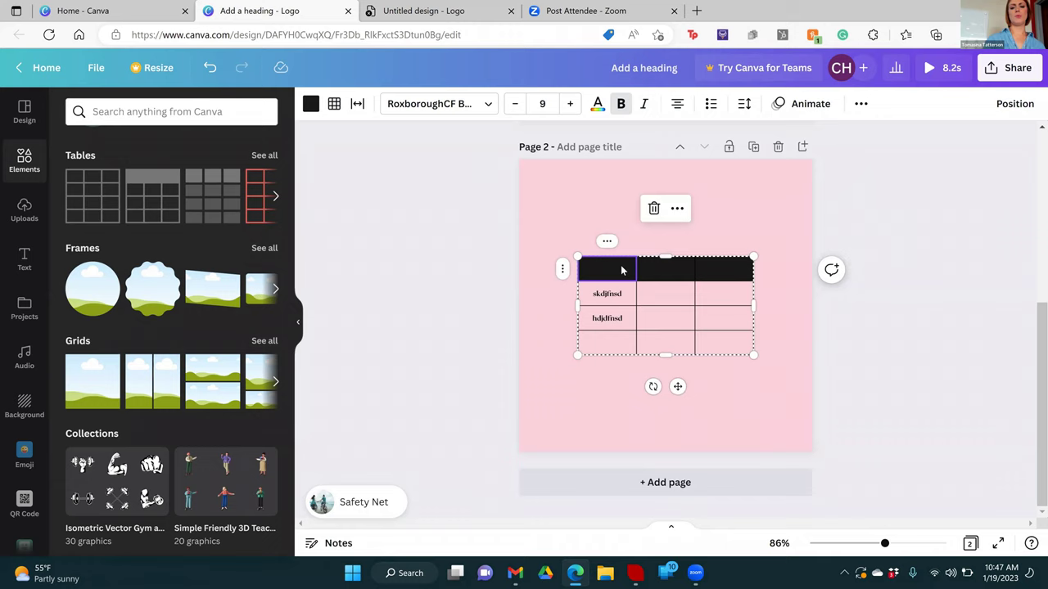
pyautogui.click(654, 209)
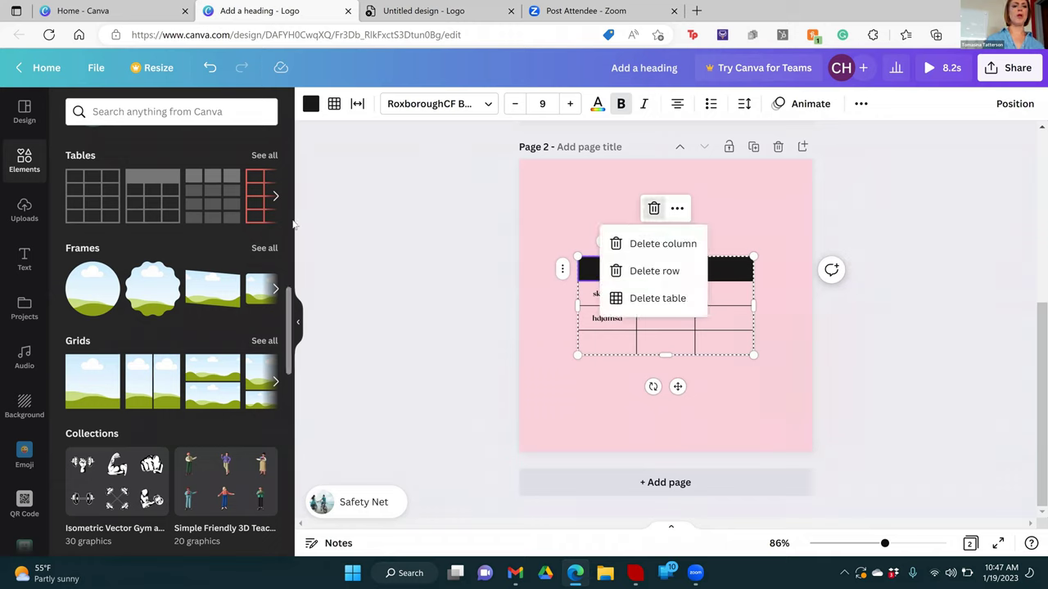
pyautogui.click(652, 299)
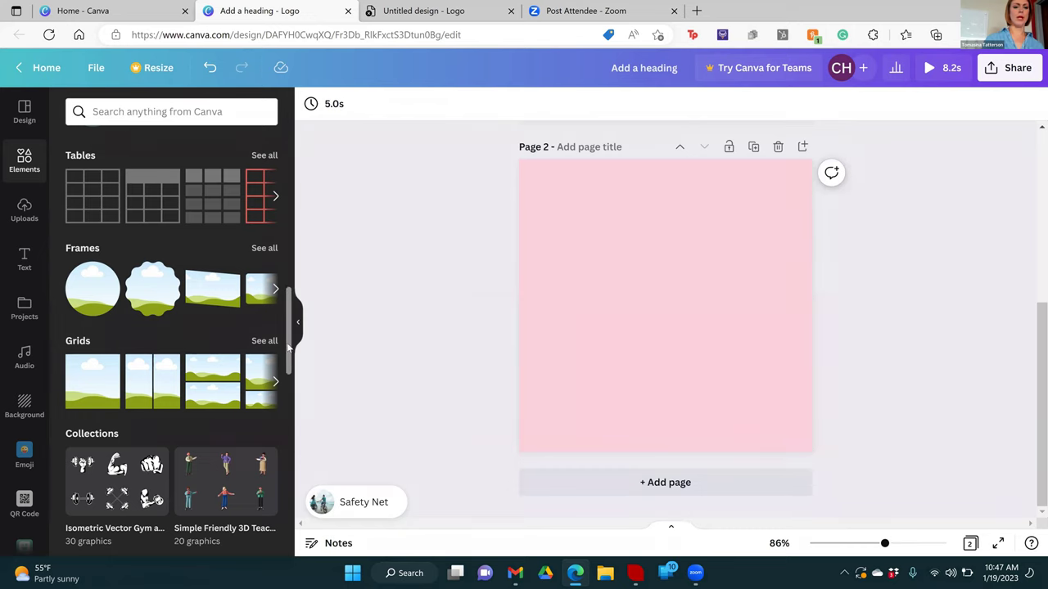
# Step: Add a stacked bar chart from Charts and select its Item 1 data label
pyautogui.scroll(3, 288, 348)
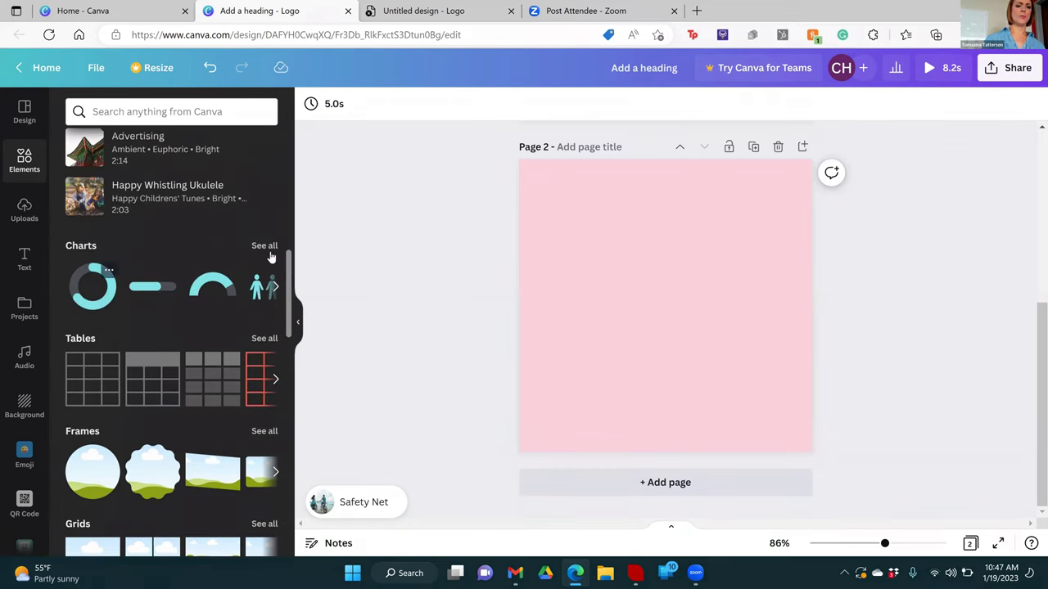
pyautogui.click(267, 246)
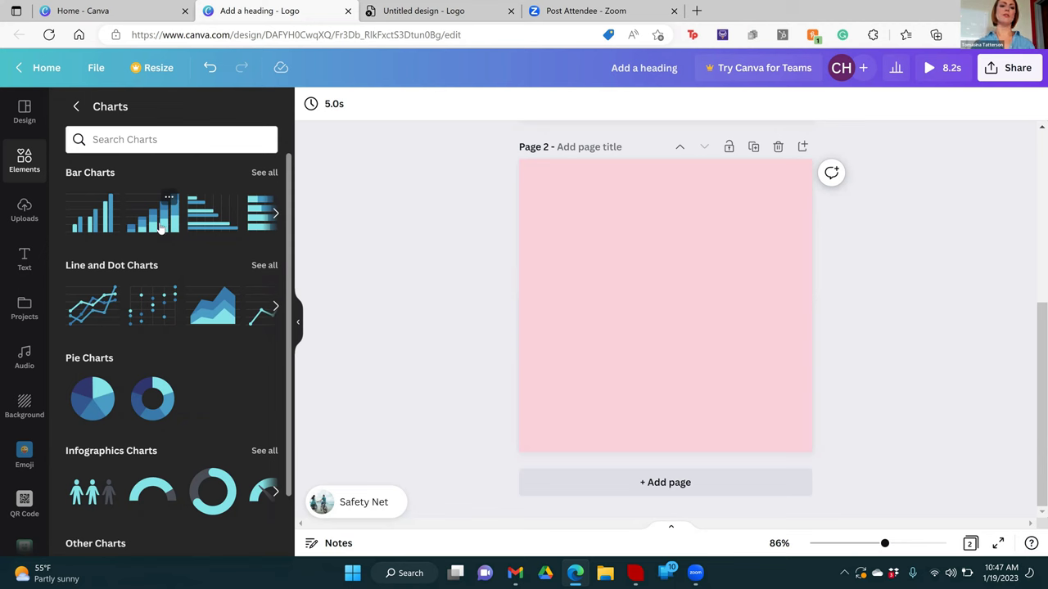
pyautogui.click(162, 230)
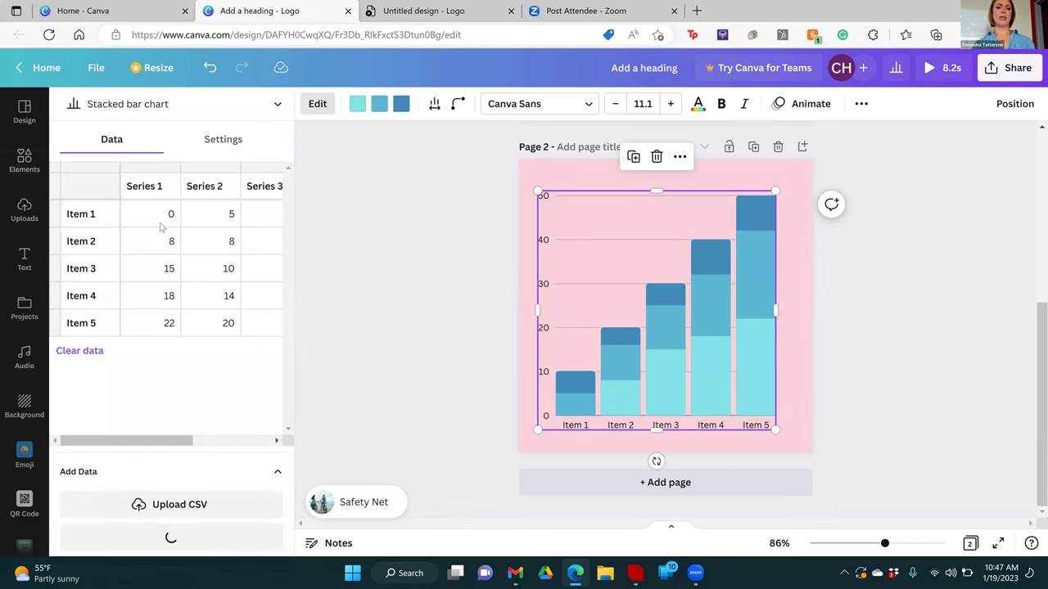
pyautogui.click(91, 213)
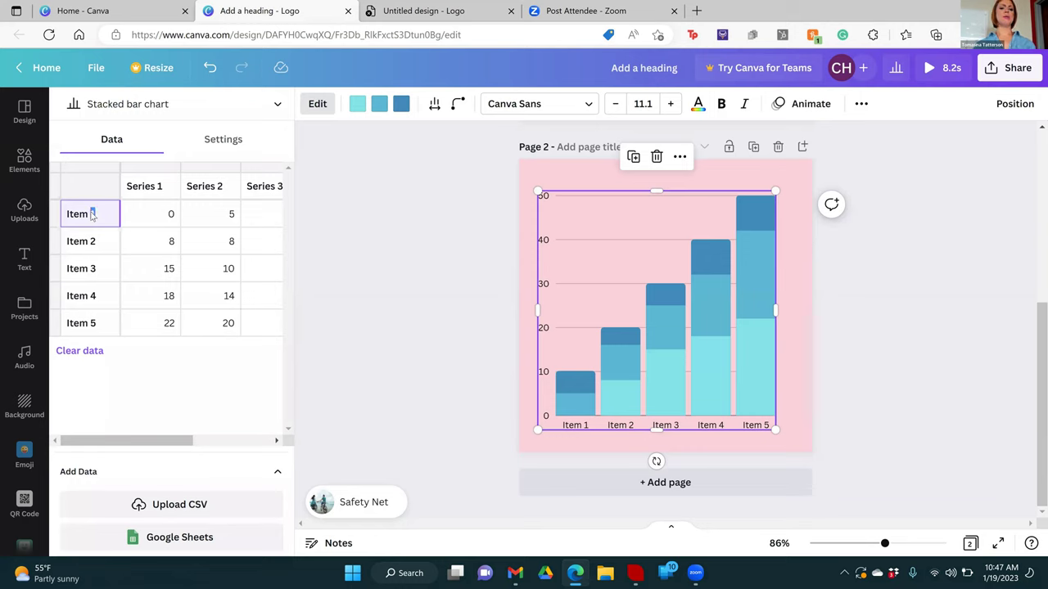
pyautogui.tripleClick(78, 213)
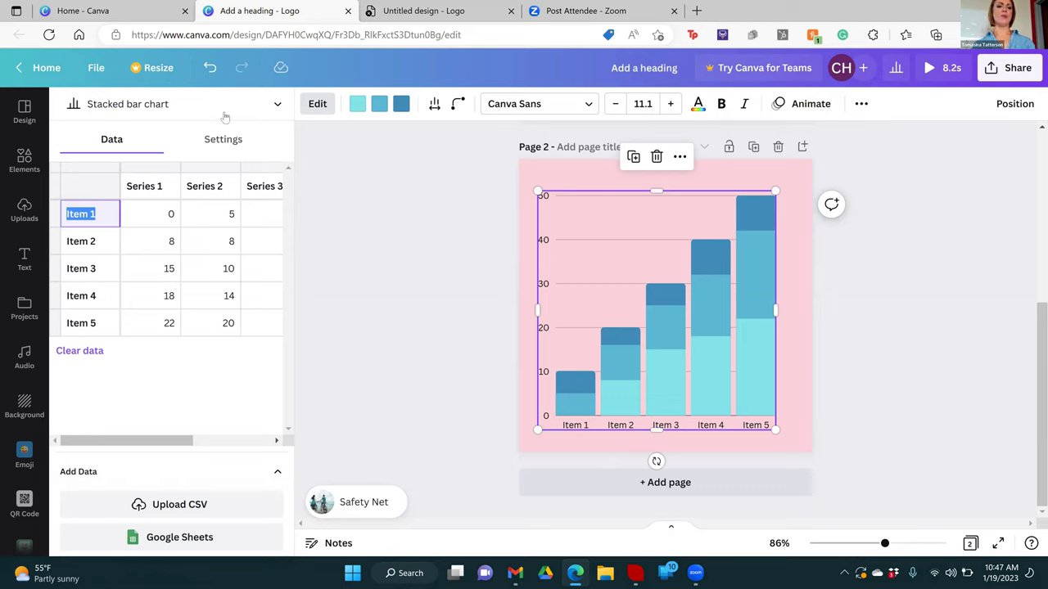
pyautogui.click(211, 140)
# Step: Toggle the chart legend on and off, return to the Data tab, and undo once
pyautogui.click(214, 140)
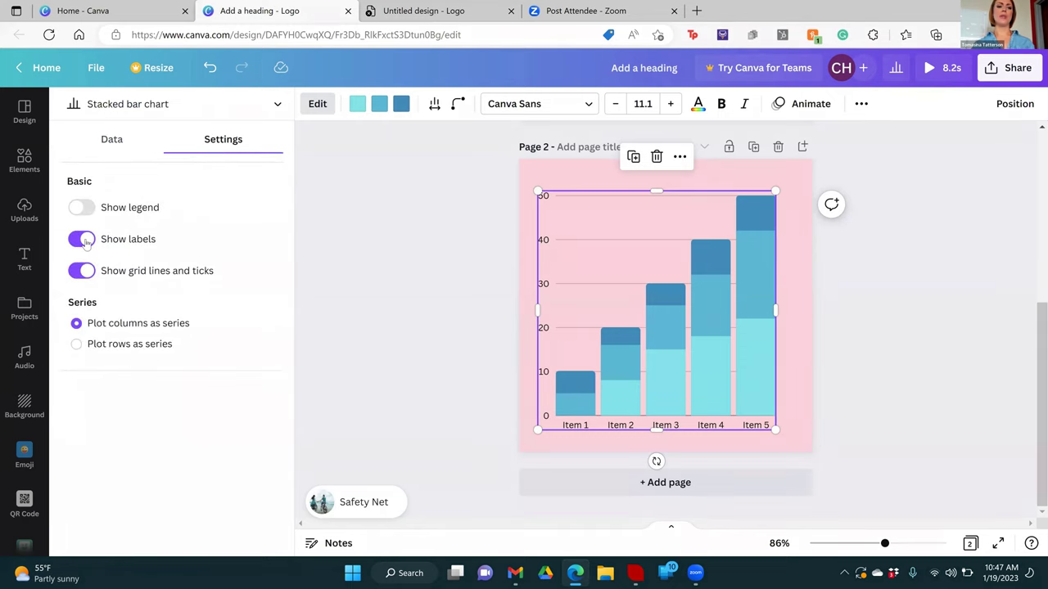
pyautogui.click(73, 211)
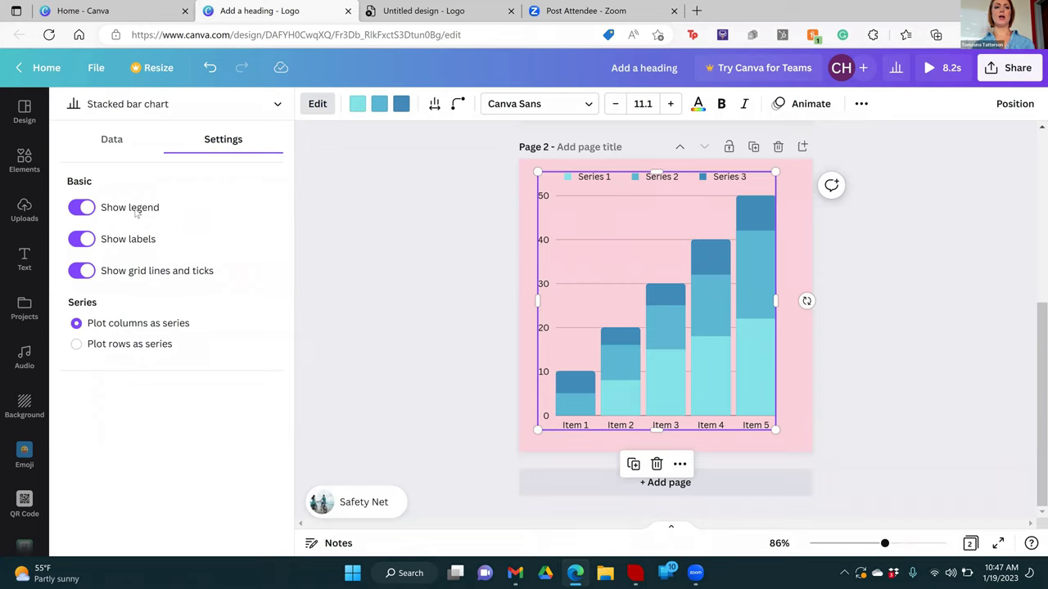
pyautogui.click(82, 209)
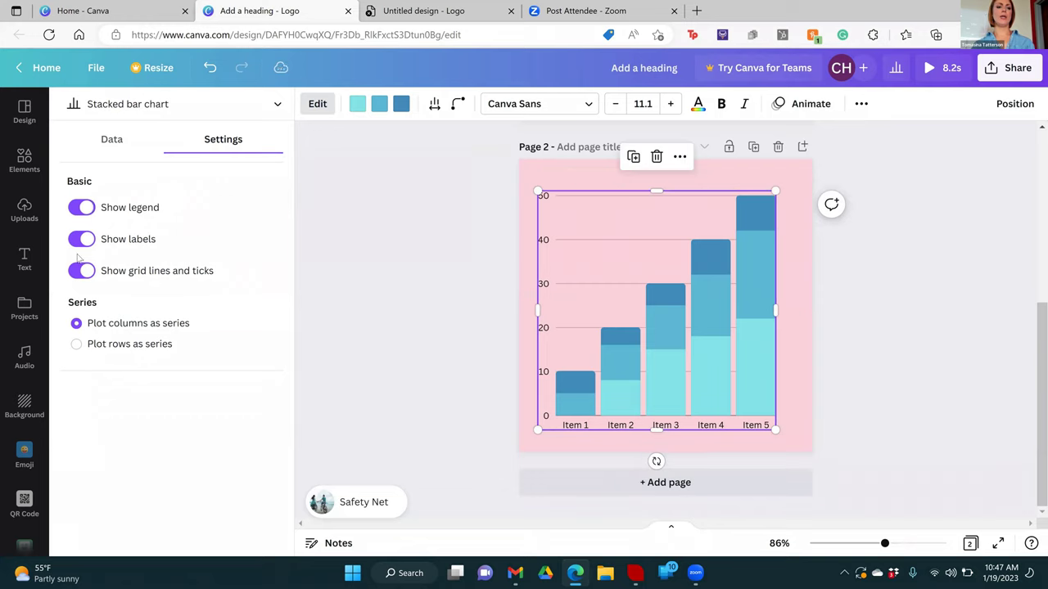
pyautogui.click(105, 141)
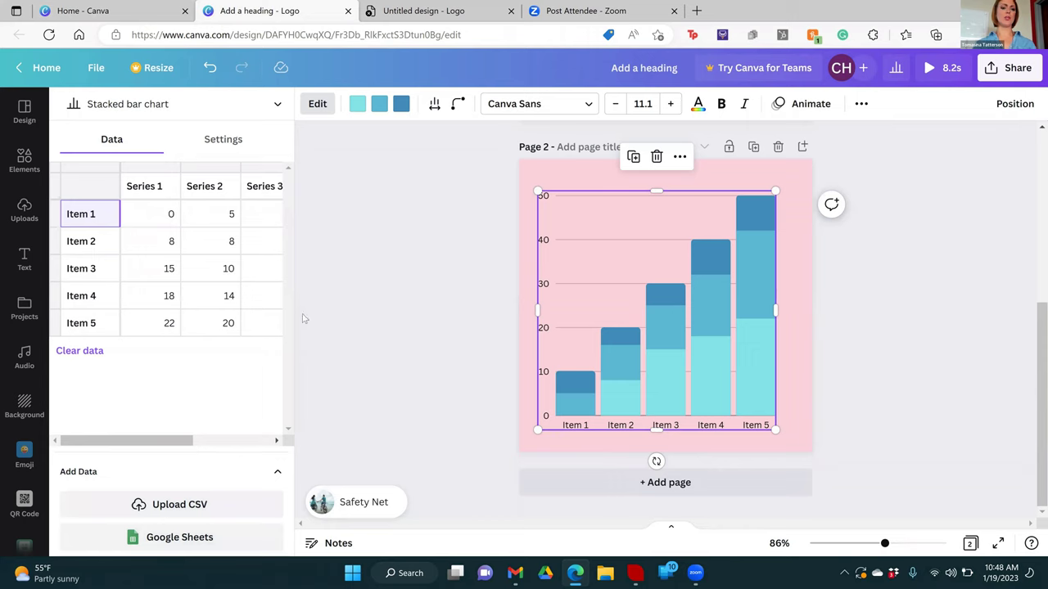
pyautogui.hotkey('ctrl', 'z')
# Step: Delete the bar chart, add and remove a people pictogram, and return to the main Elements list
pyautogui.press('Delete')
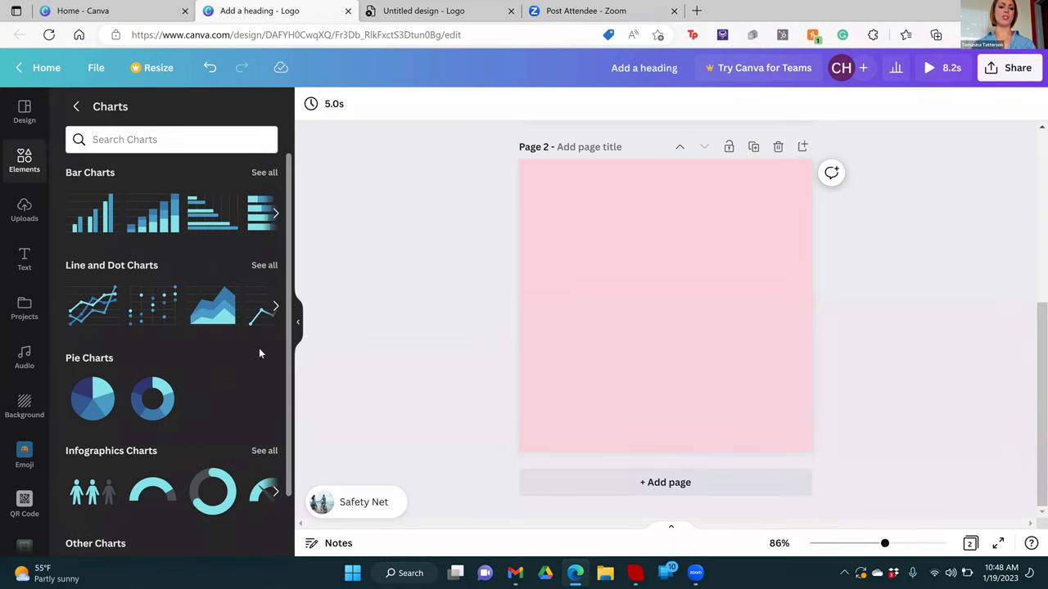
pyautogui.scroll(-1, 296, 344)
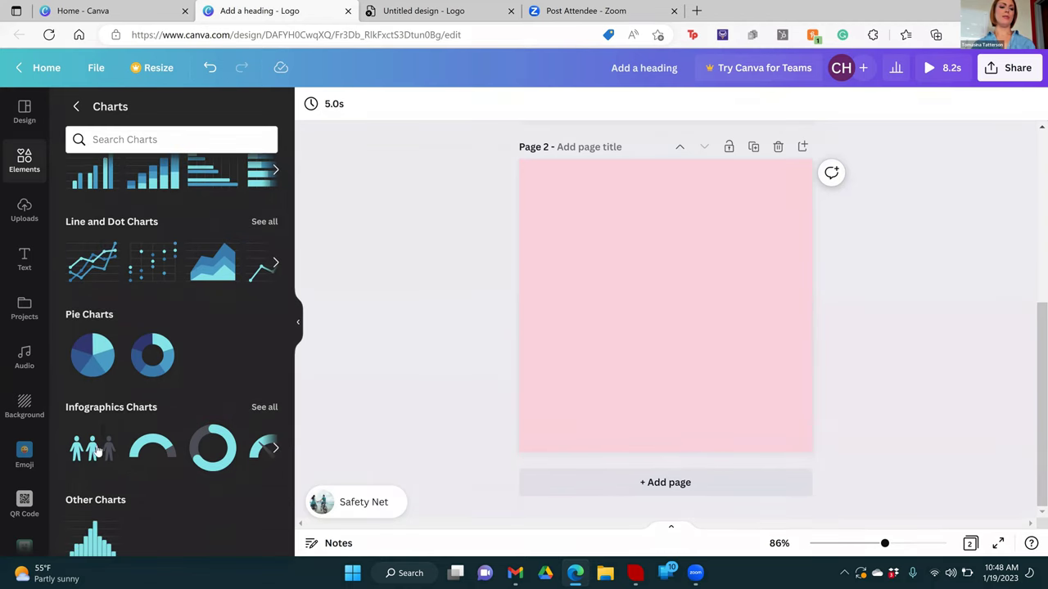
pyautogui.click(92, 448)
pyautogui.click(317, 100)
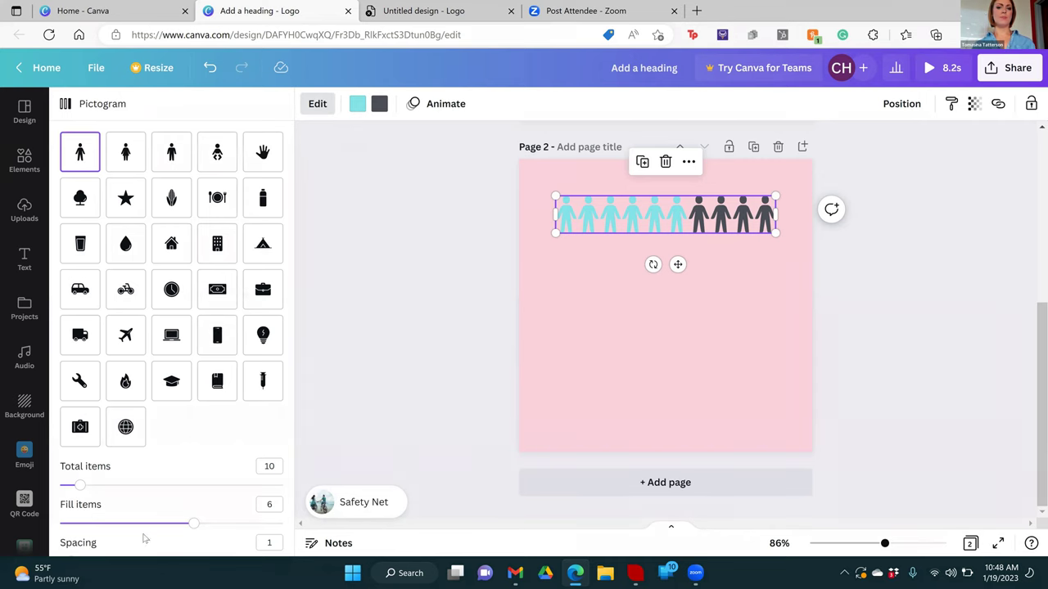
pyautogui.press('Delete')
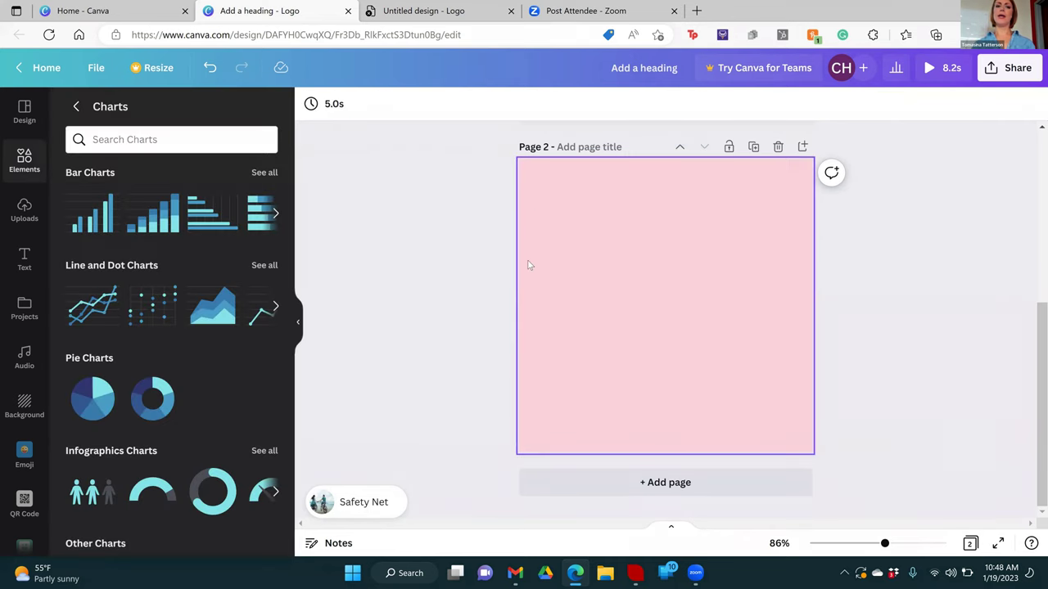
pyautogui.moveTo(292, 324); pyautogui.dragTo(299, 148)
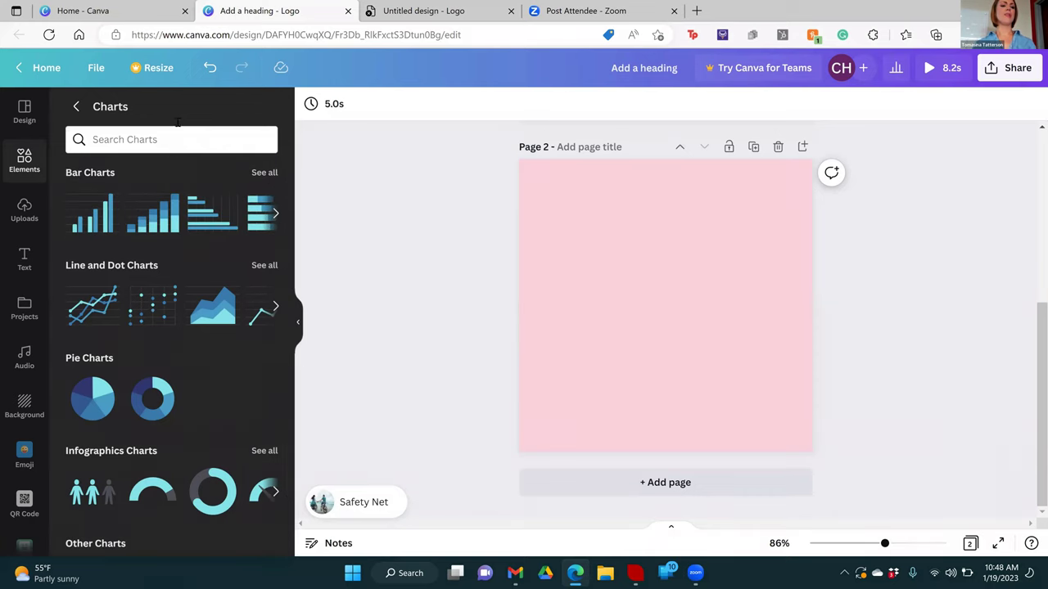
pyautogui.click(76, 106)
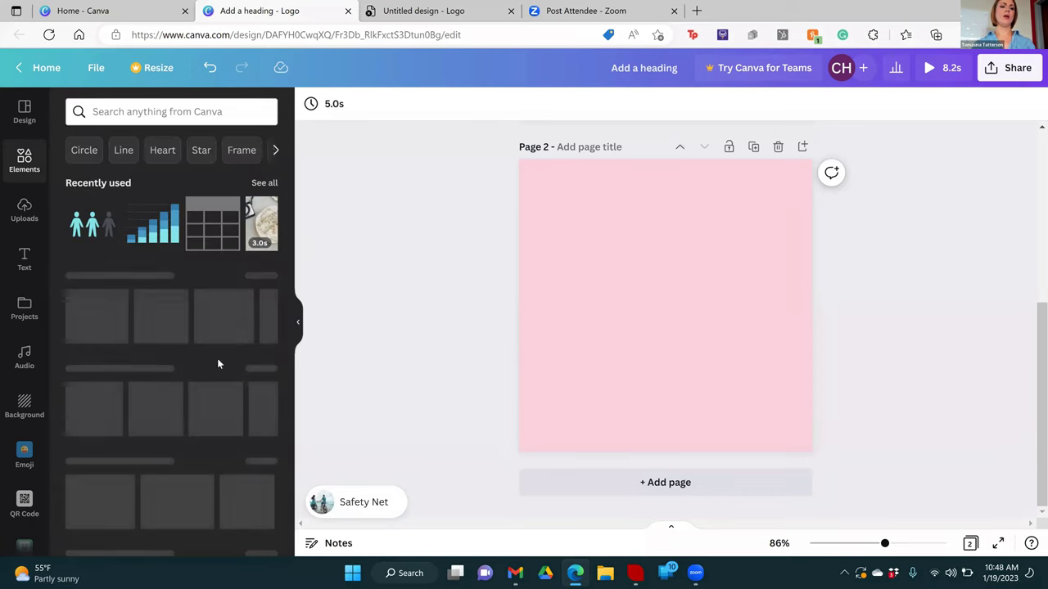
# Step: Add a circle frame and move it to the upper right of page 2
pyautogui.moveTo(287, 228); pyautogui.dragTo(296, 506)
pyautogui.scroll(-2, 164, 368)
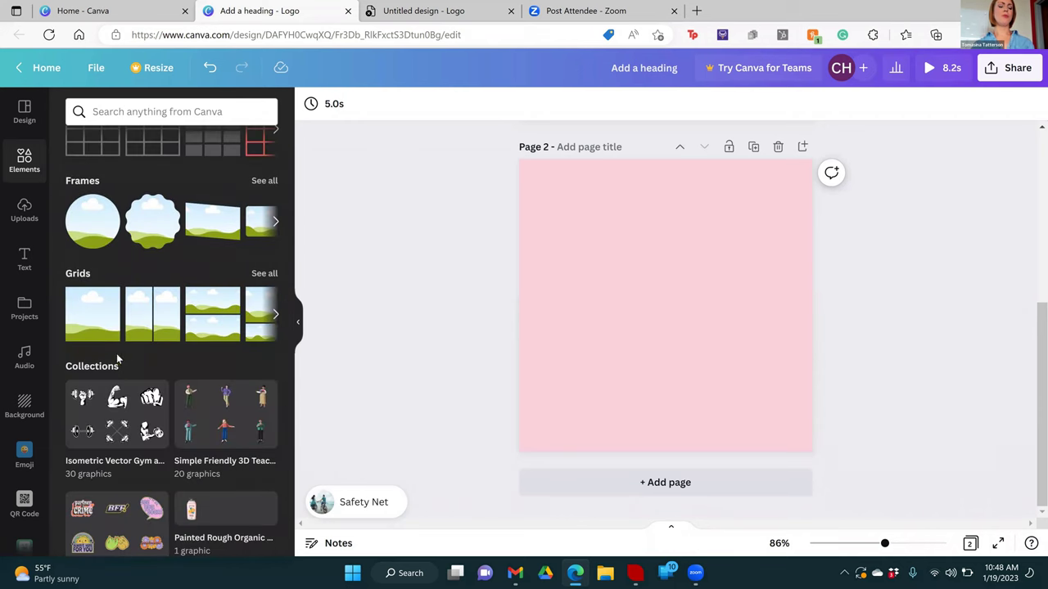
pyautogui.click(98, 213)
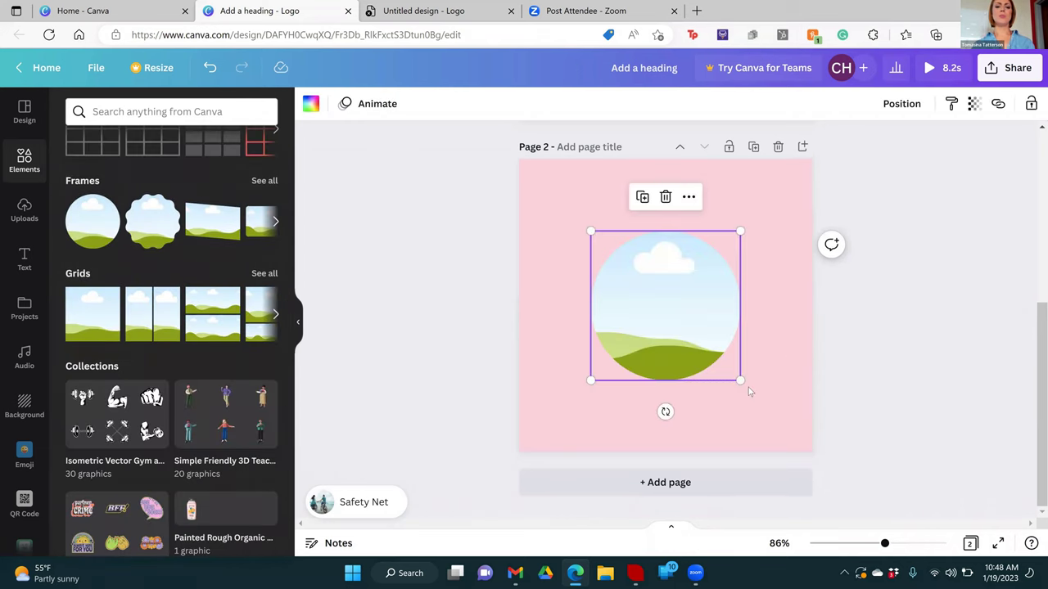
pyautogui.moveTo(667, 302); pyautogui.dragTo(719, 259)
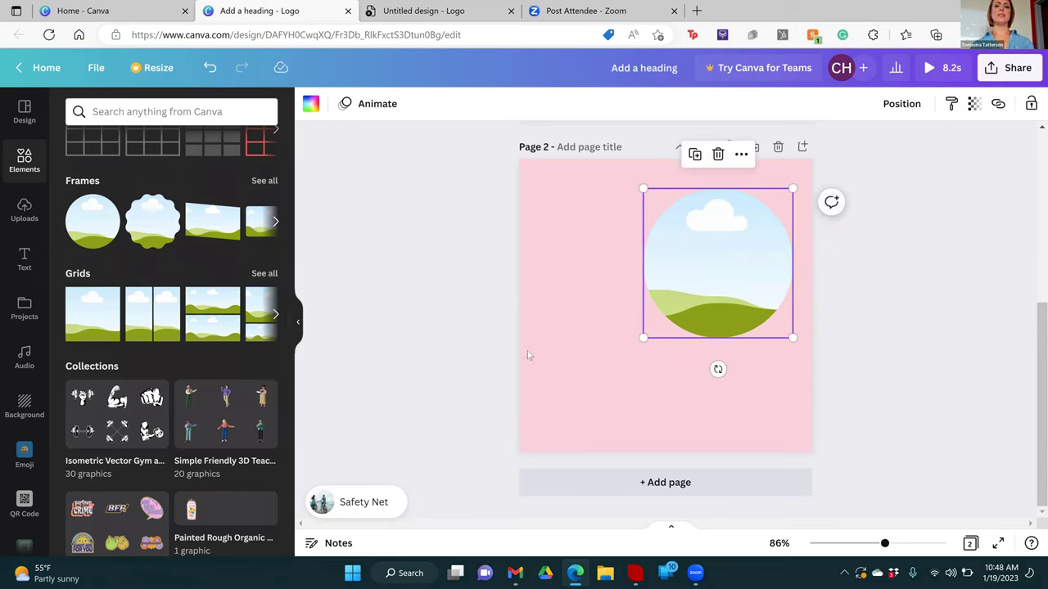
# Step: Replace the 'coastal towne' uploads search with 'profile'
pyautogui.click(23, 210)
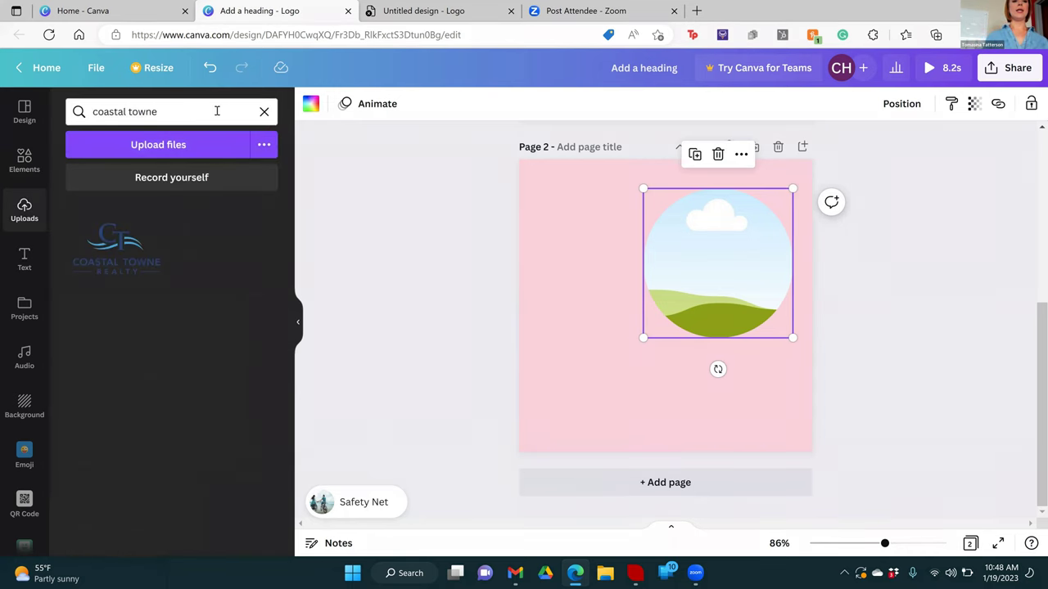
pyautogui.click(188, 110)
pyautogui.hotkey('ctrl', 'a')
pyautogui.press('BackSpace')
pyautogui.write('[p')
pyautogui.press('BackSpace')
pyautogui.press('BackSpace')
pyautogui.write('prfil')
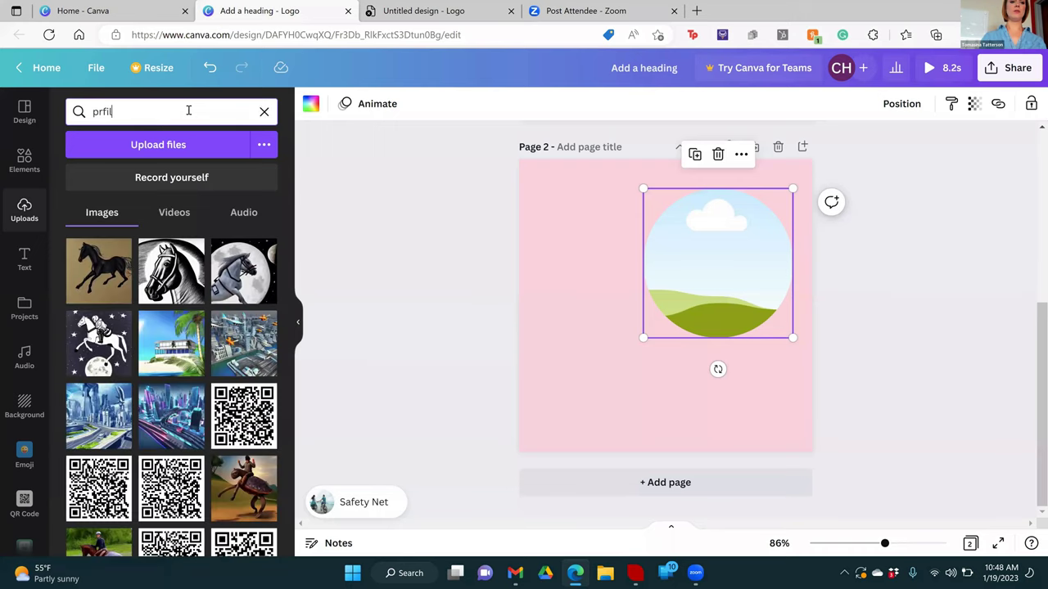
pyautogui.write('e')
pyautogui.press('BackSpace')
pyautogui.press('BackSpace')
pyautogui.press('BackSpace')
pyautogui.press('BackSpace')
pyautogui.write('ofile')
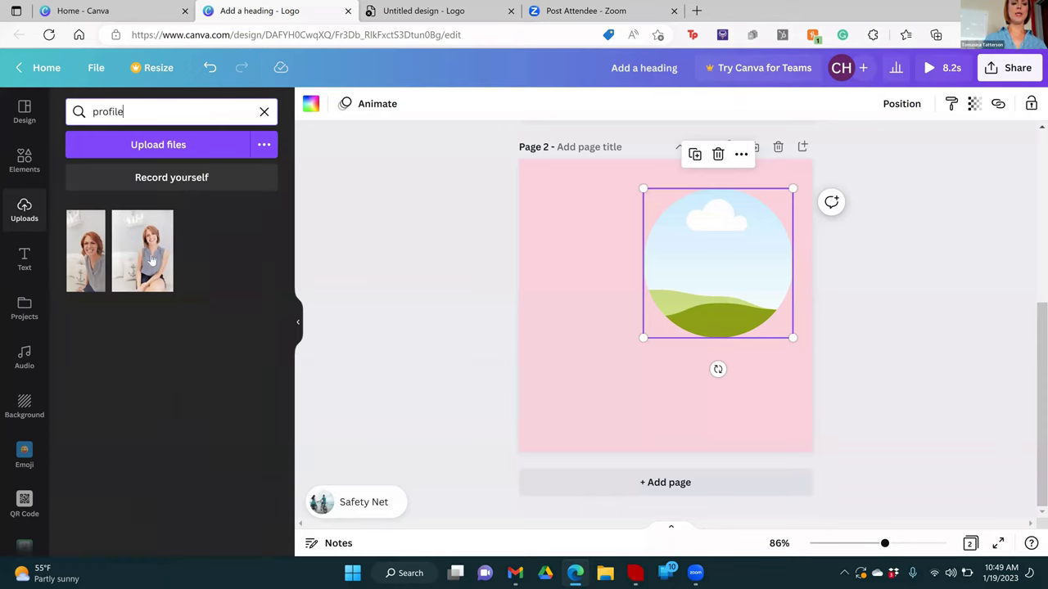
# Step: Drop the profile photo into the circle frame, removing a stray loose copy
pyautogui.moveTo(151, 254); pyautogui.dragTo(188, 252)
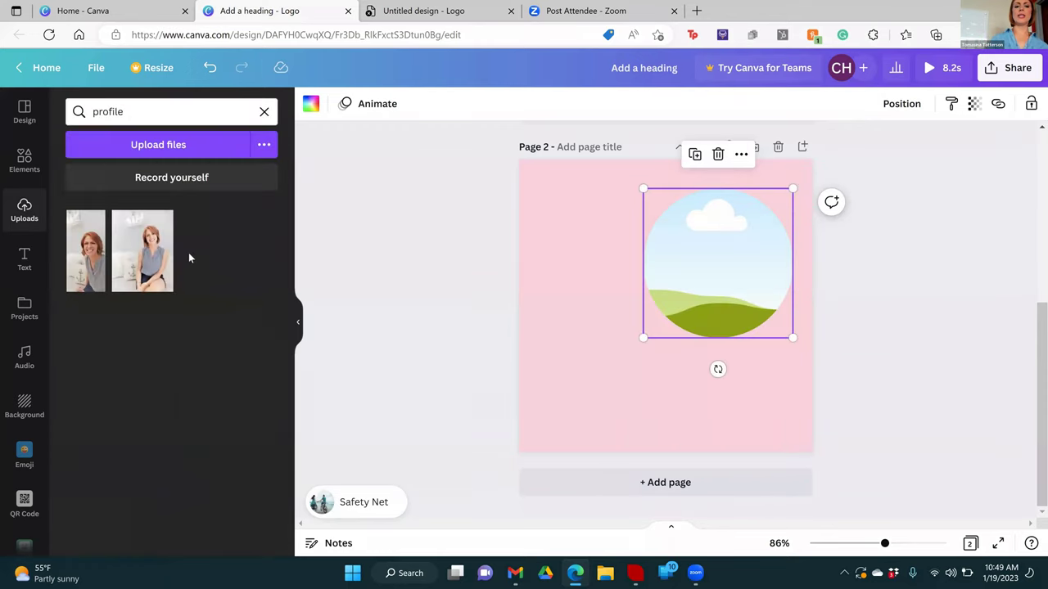
pyautogui.click(153, 260)
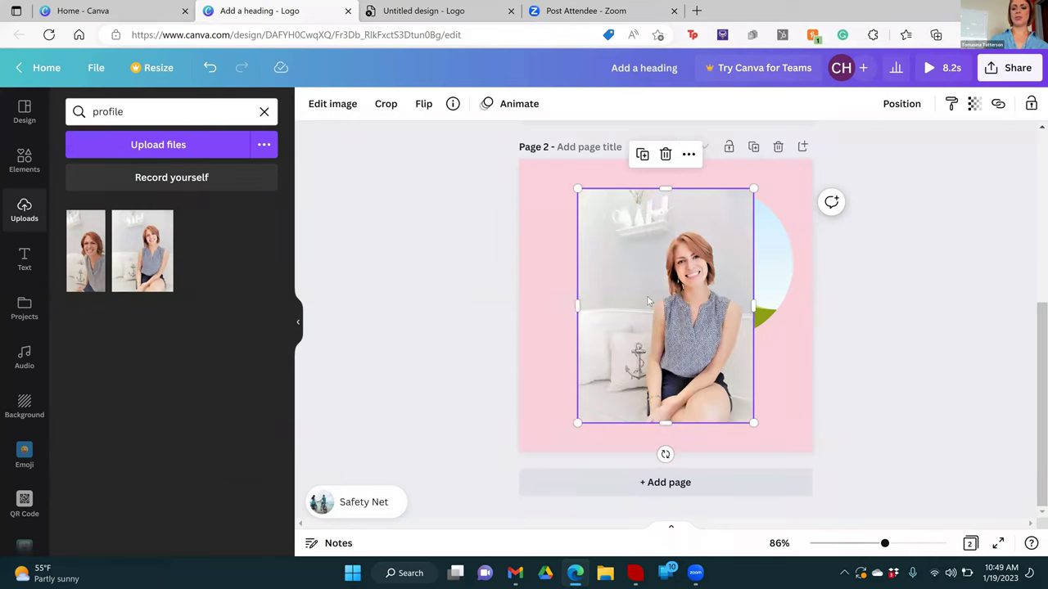
pyautogui.press('Delete')
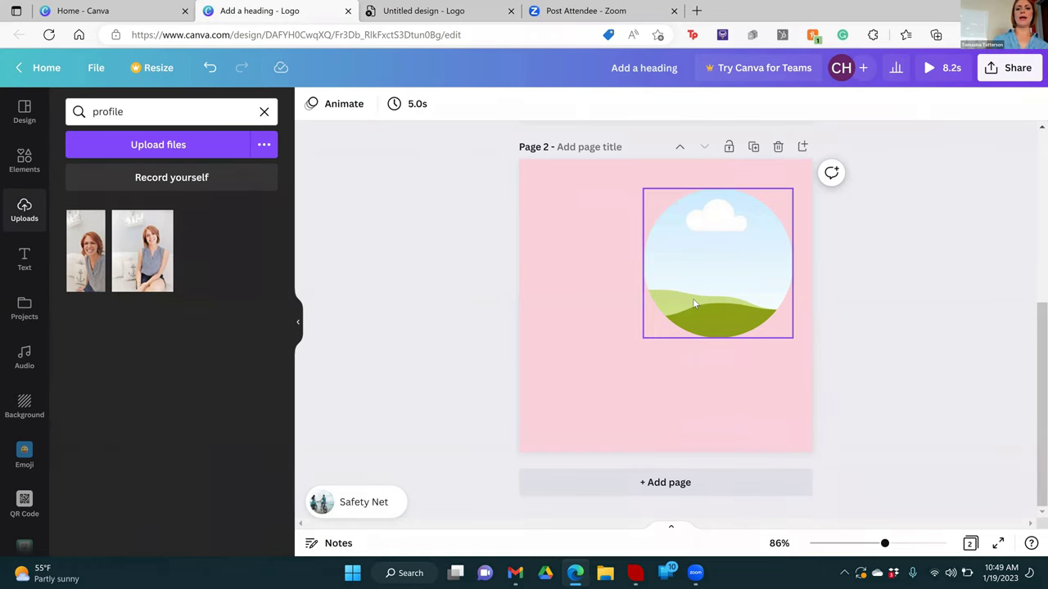
pyautogui.moveTo(150, 271); pyautogui.dragTo(665, 261)
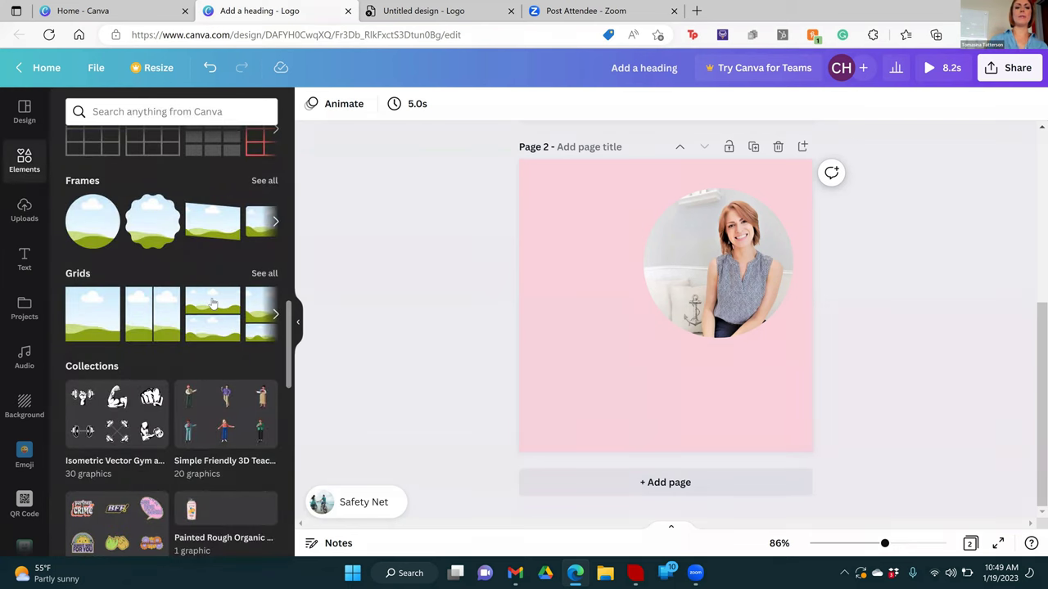
# Step: Add a two-over-one photo grid to page 2 and delete the circle photo frame
pyautogui.click(263, 273)
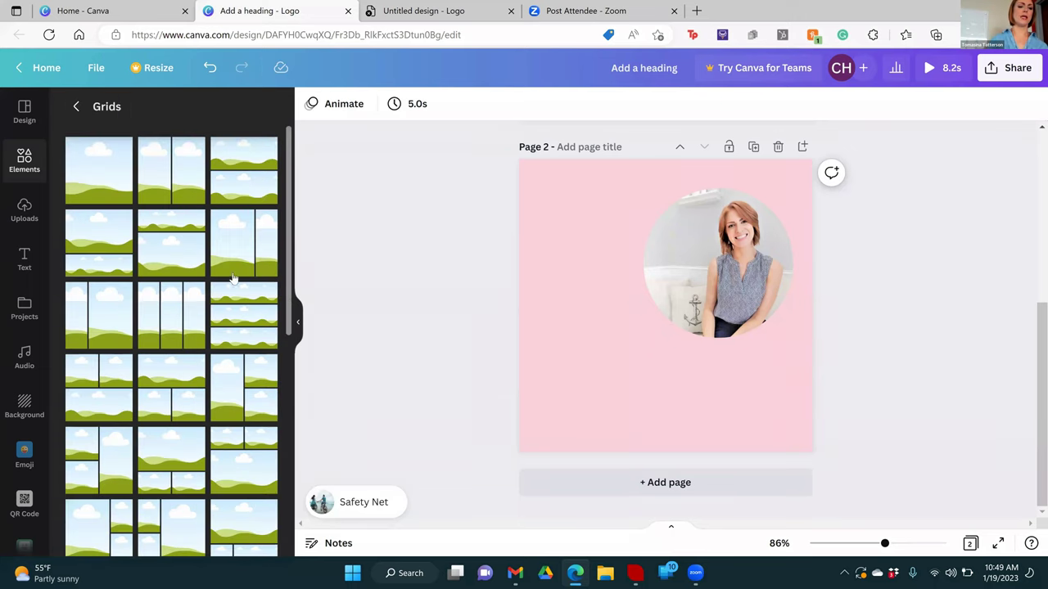
pyautogui.click(101, 406)
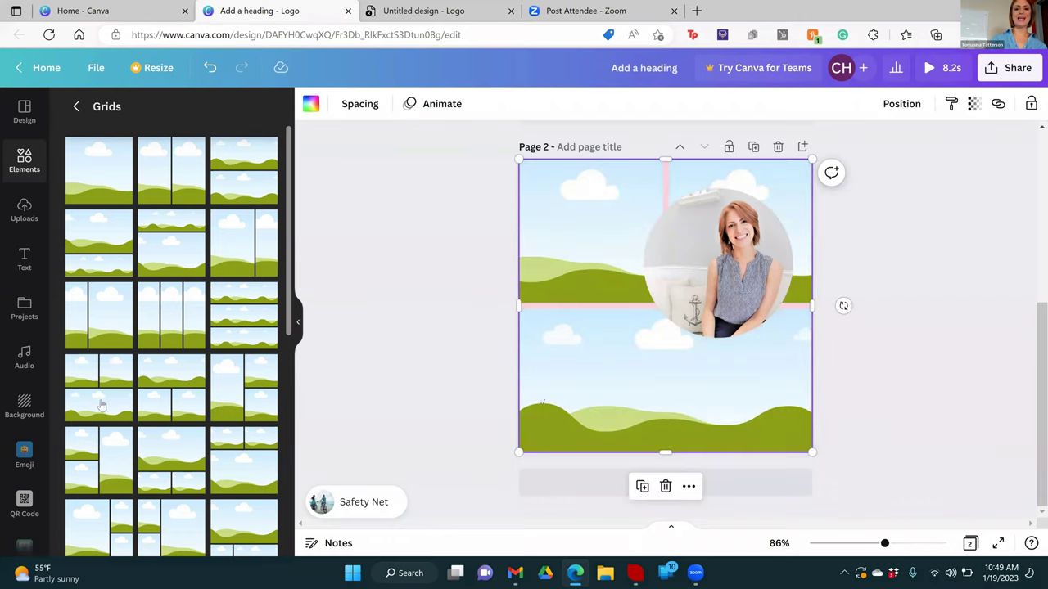
pyautogui.click(769, 238)
pyautogui.press('Delete')
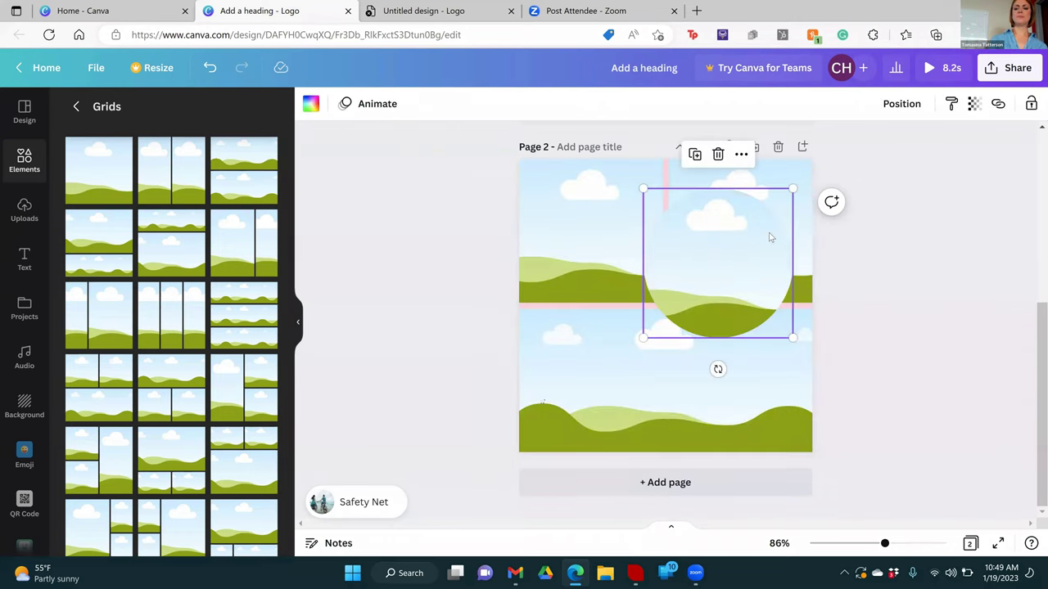
pyautogui.press('Delete')
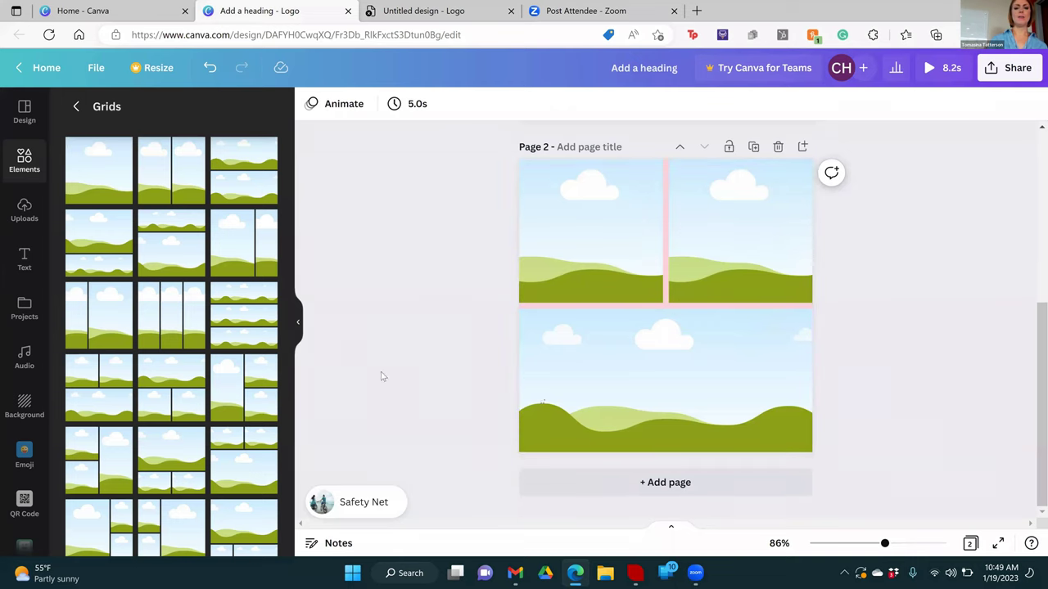
# Step: Adjust the grid's spacing slider so pink gaps show between the cells
pyautogui.scroll(-1, 289, 340)
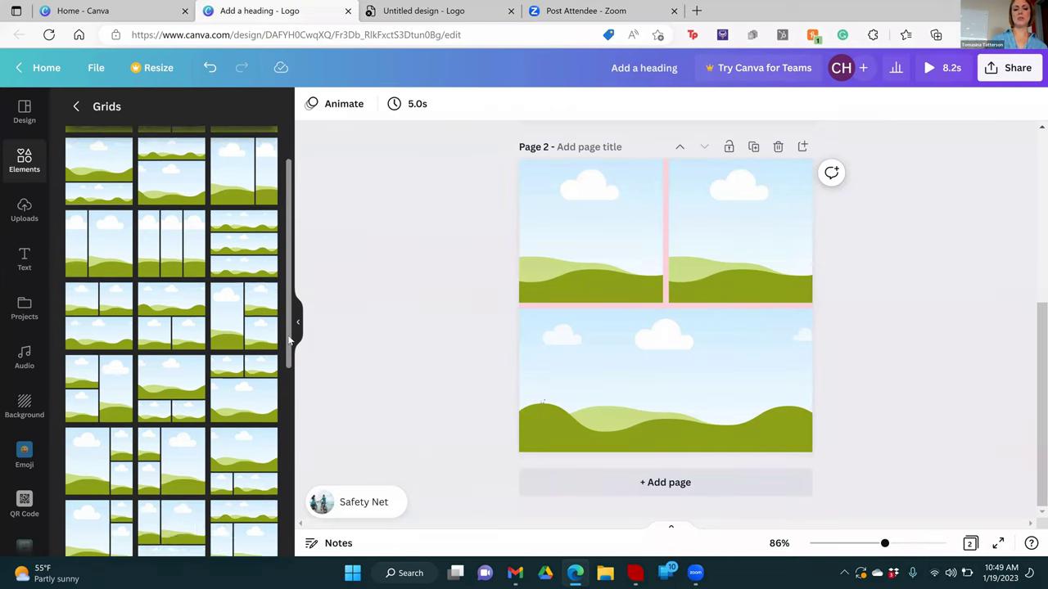
pyautogui.scroll(-2, 289, 339)
pyautogui.scroll(4, 289, 340)
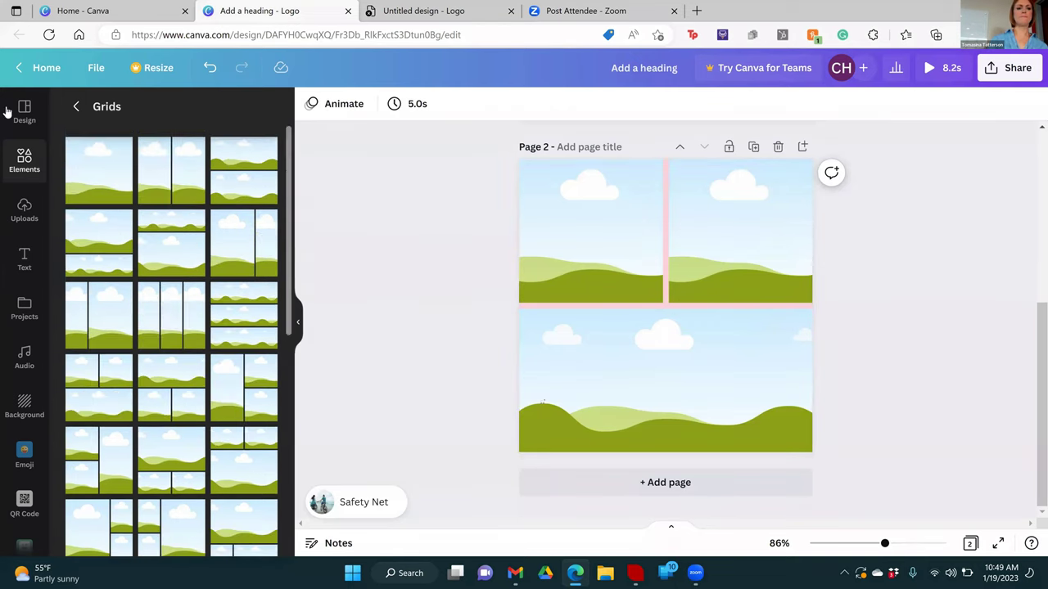
pyautogui.click(75, 108)
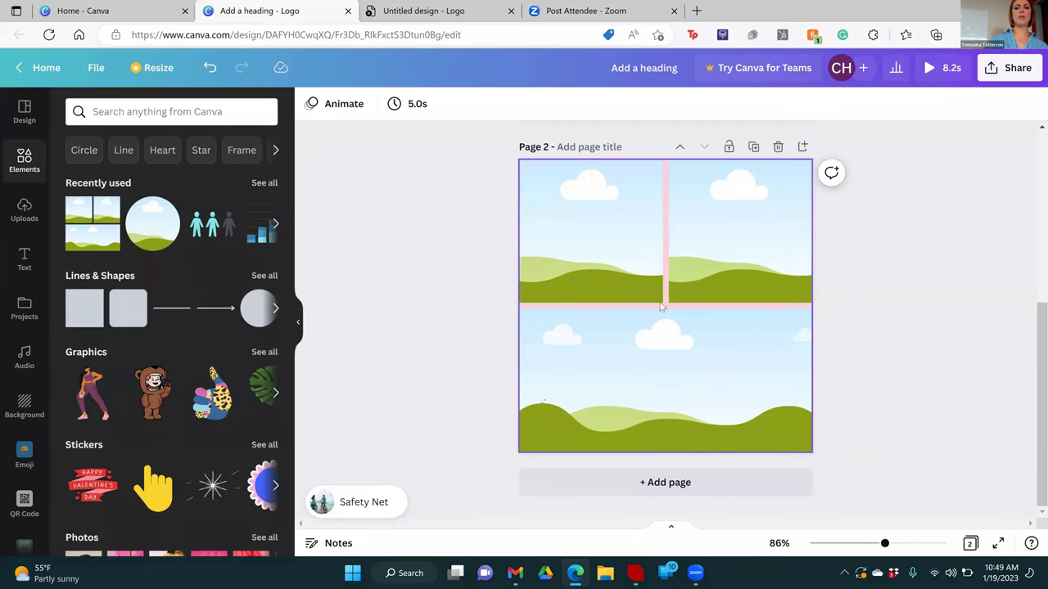
pyautogui.click(626, 353)
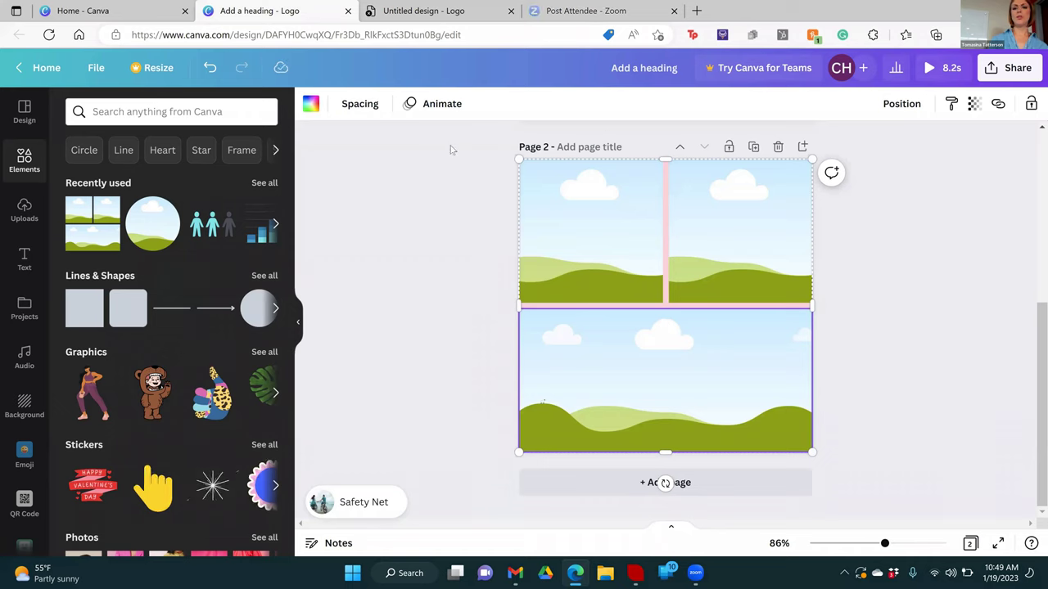
pyautogui.click(353, 103)
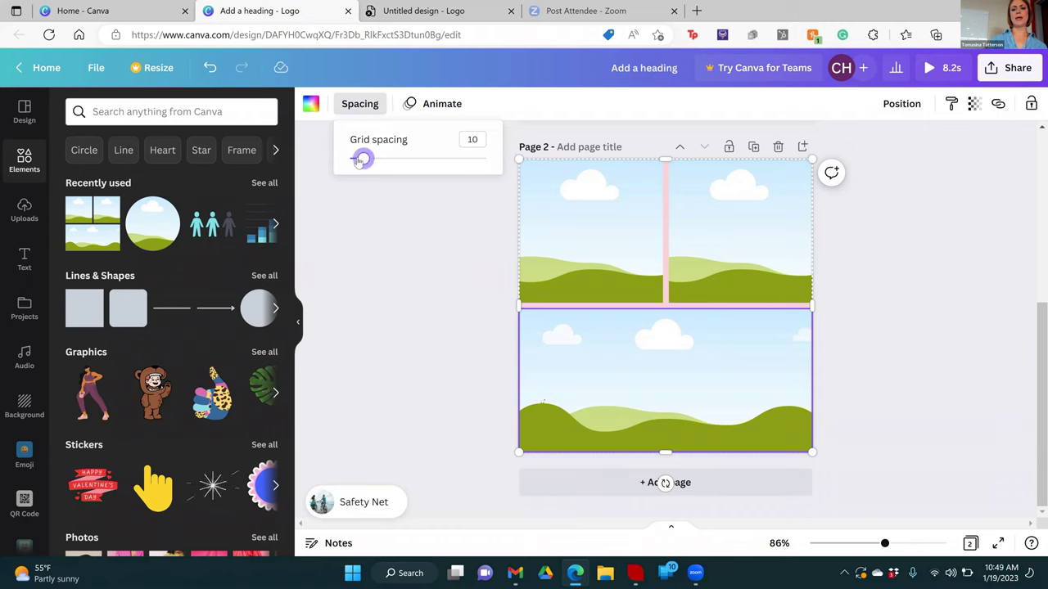
pyautogui.moveTo(362, 158); pyautogui.dragTo(328, 165)
pyautogui.moveTo(425, 160); pyautogui.dragTo(369, 182)
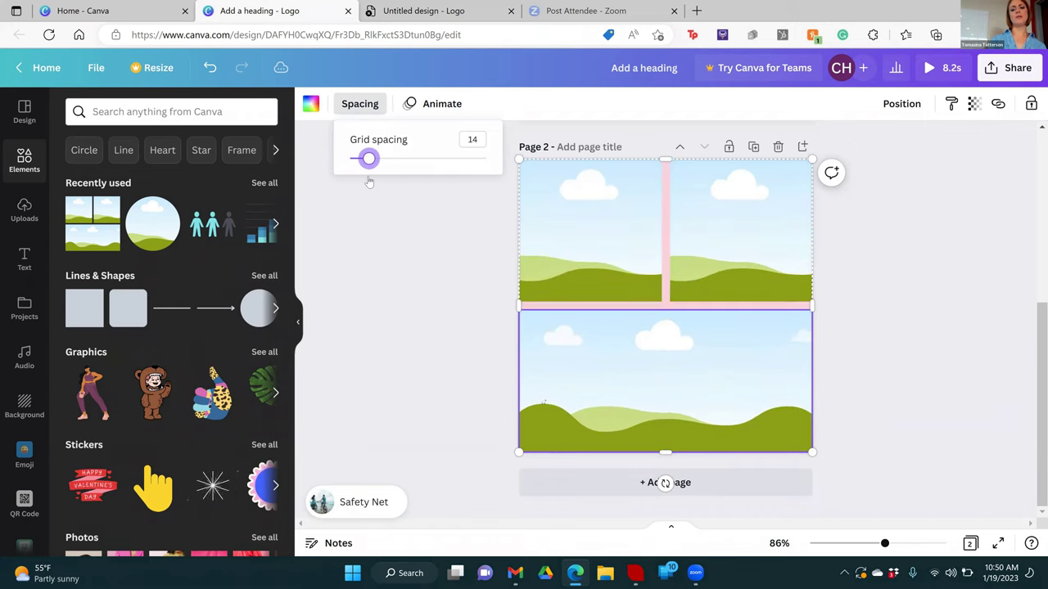
pyautogui.press('Escape')
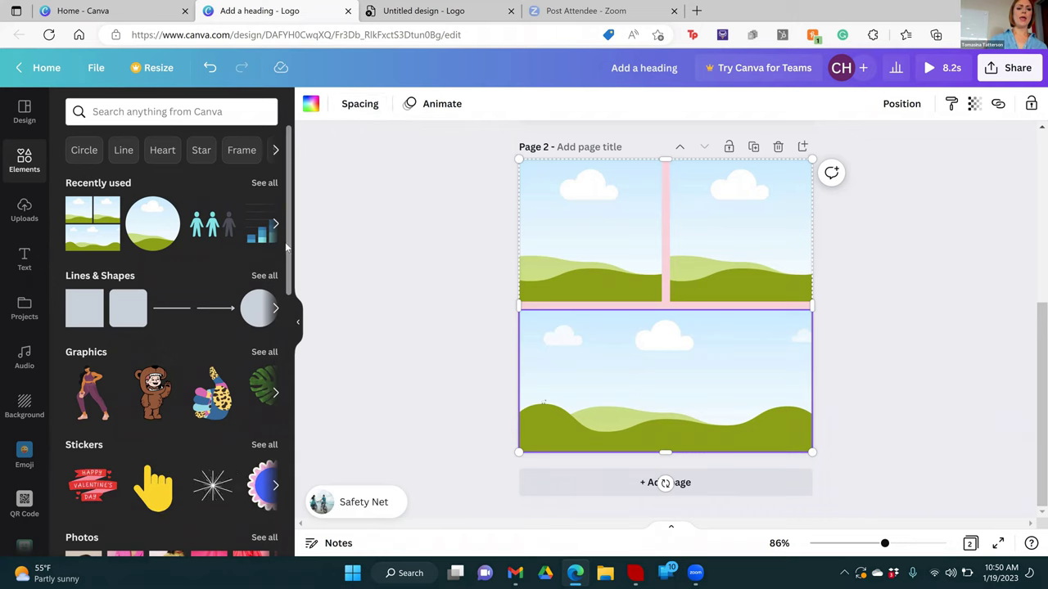
# Step: Deselect the grid on page 2, then drag to reselect it
pyautogui.scroll(-3, 286, 463)
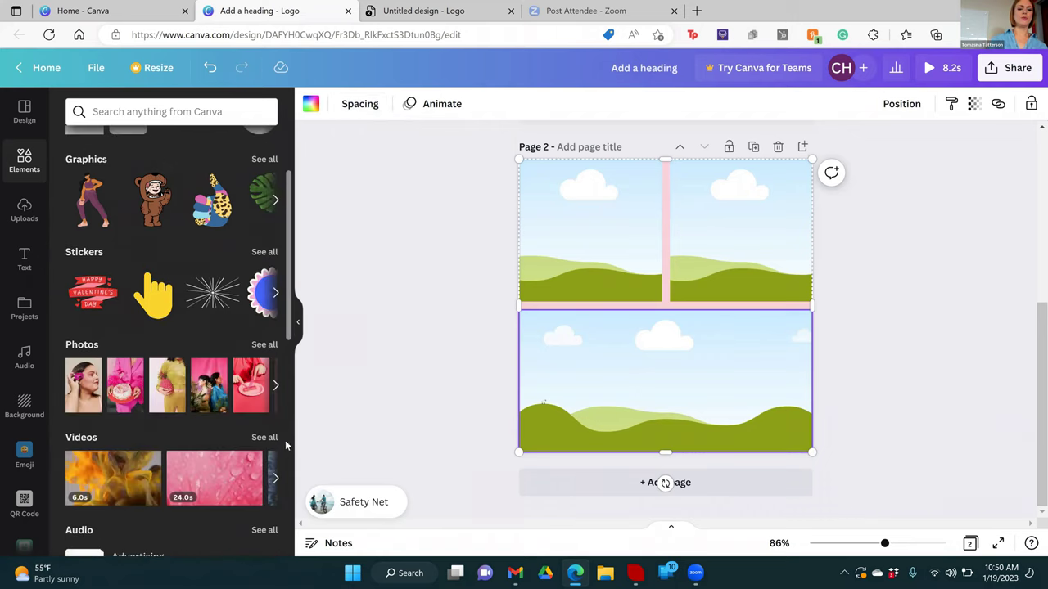
pyautogui.scroll(-3, 291, 345)
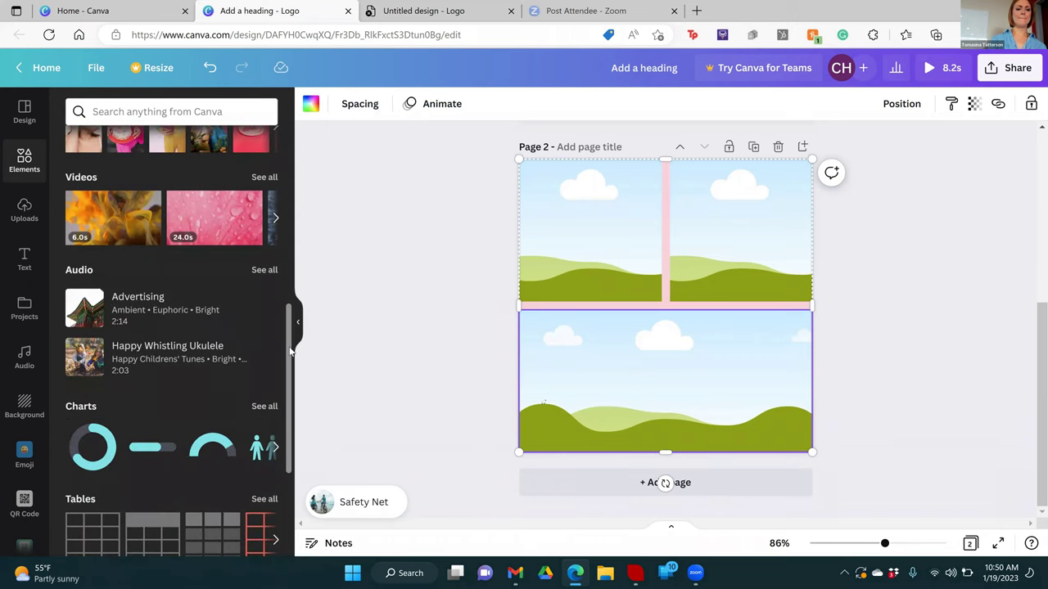
pyautogui.scroll(-6, 290, 351)
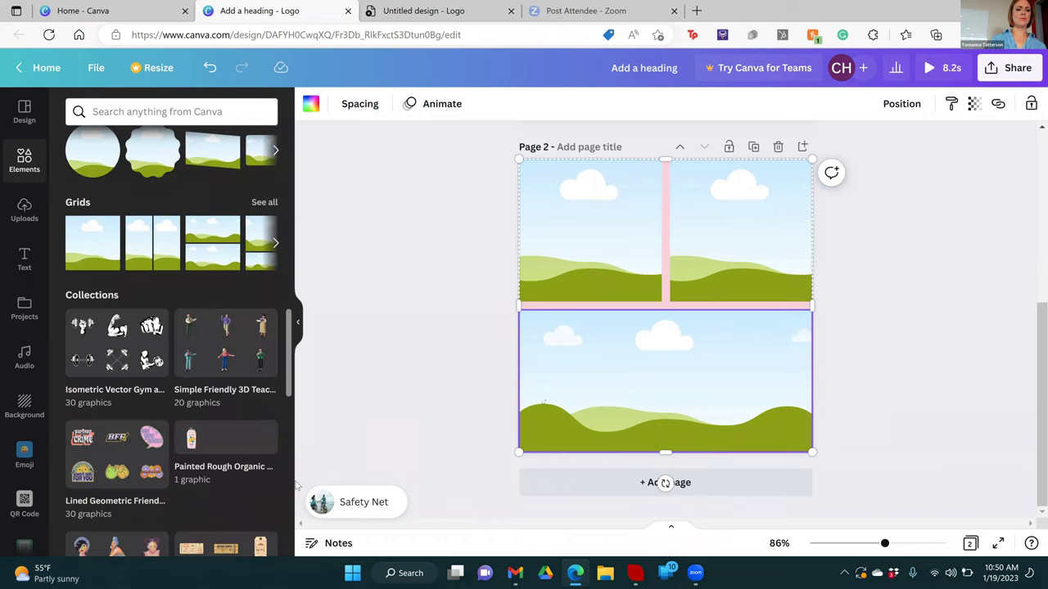
pyautogui.scroll(15, 276, 127)
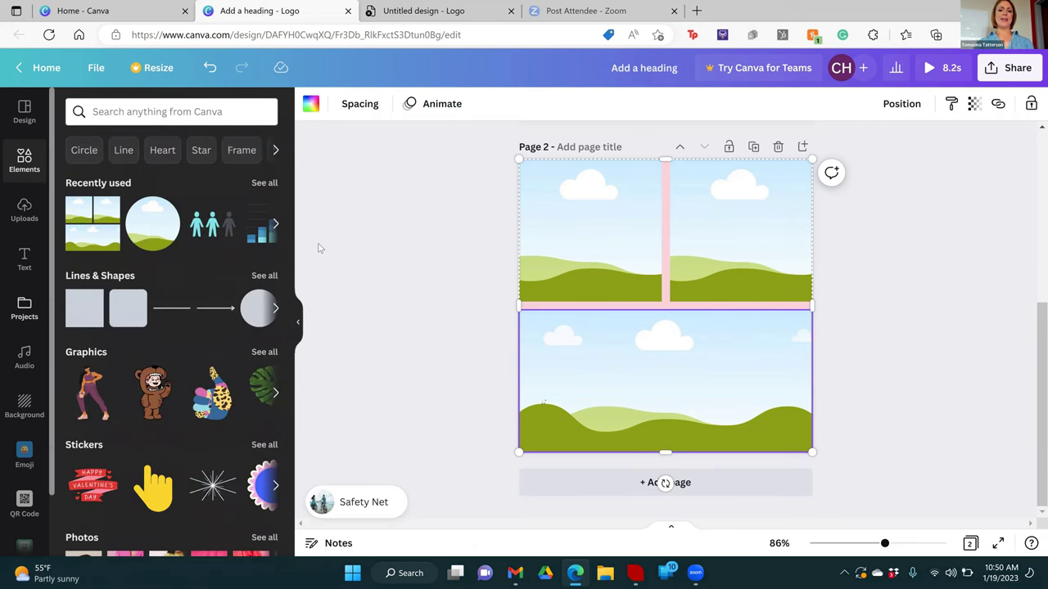
pyautogui.moveTo(481, 182); pyautogui.dragTo(979, 400)
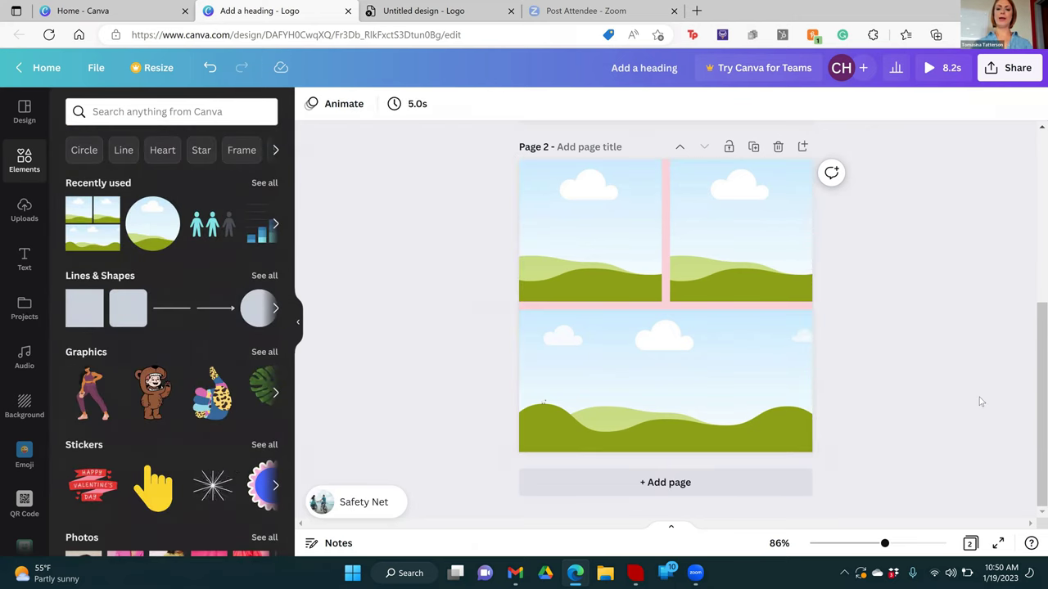
pyautogui.moveTo(896, 441); pyautogui.dragTo(390, 183)
# Step: Delete the photo grid and apply the colourful bokeh lights background to page 2
pyautogui.click(724, 354)
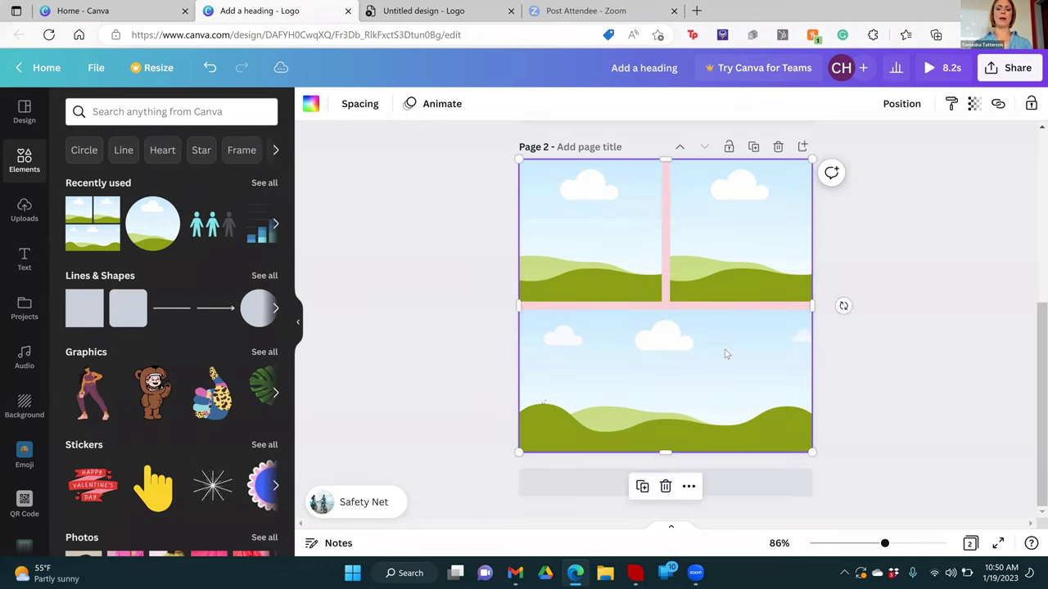
pyautogui.press('Delete')
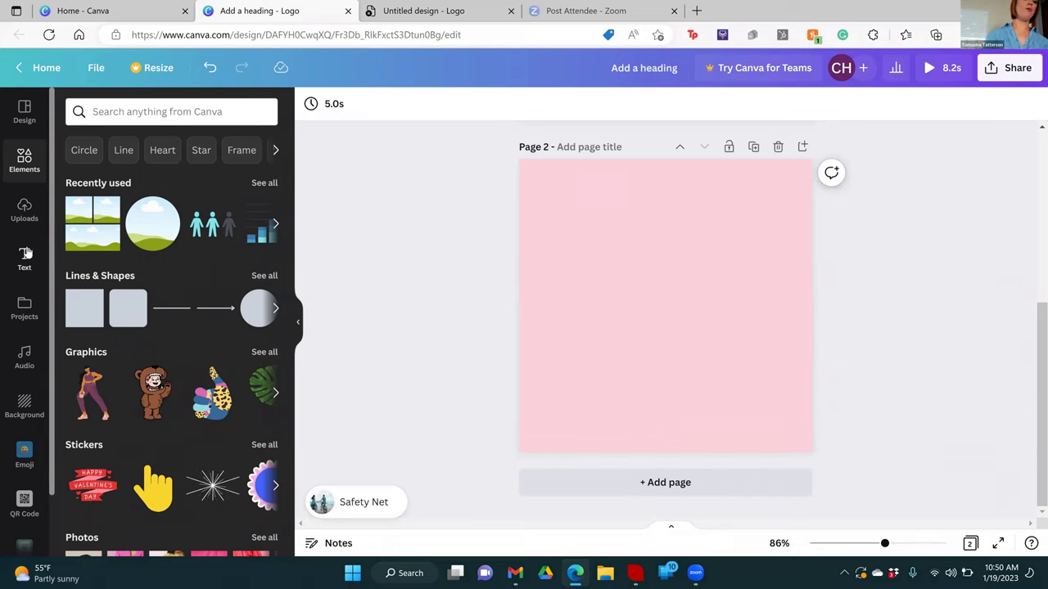
pyautogui.click(15, 409)
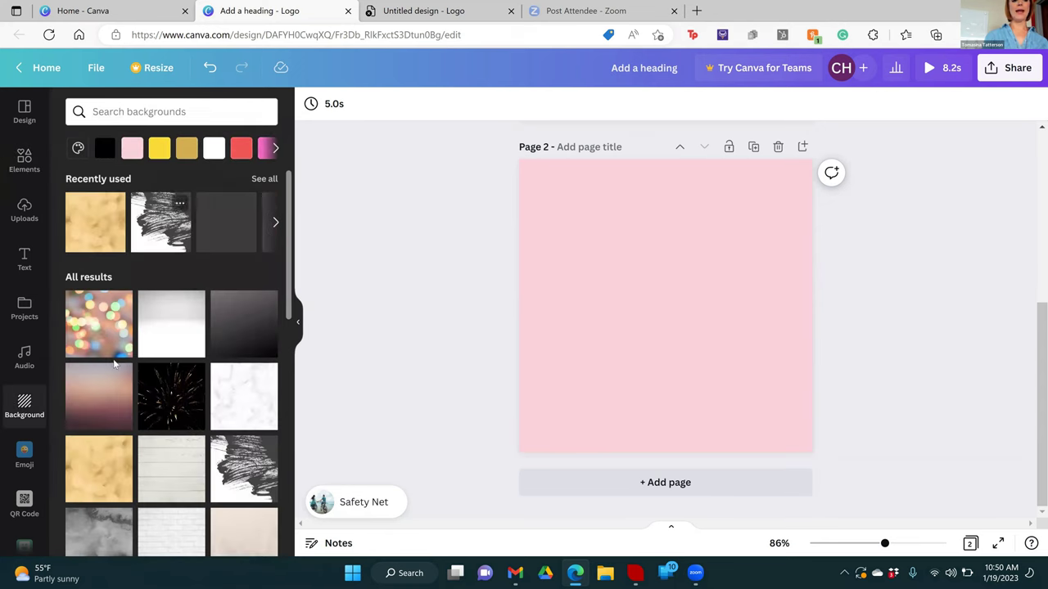
pyautogui.click(102, 333)
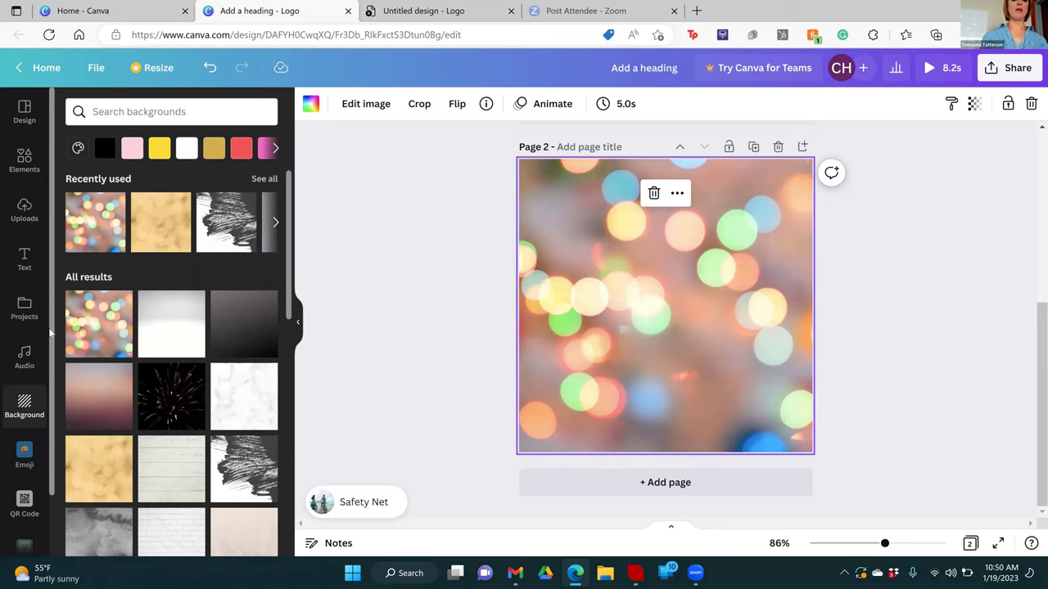
pyautogui.scroll(-2, 20, 368)
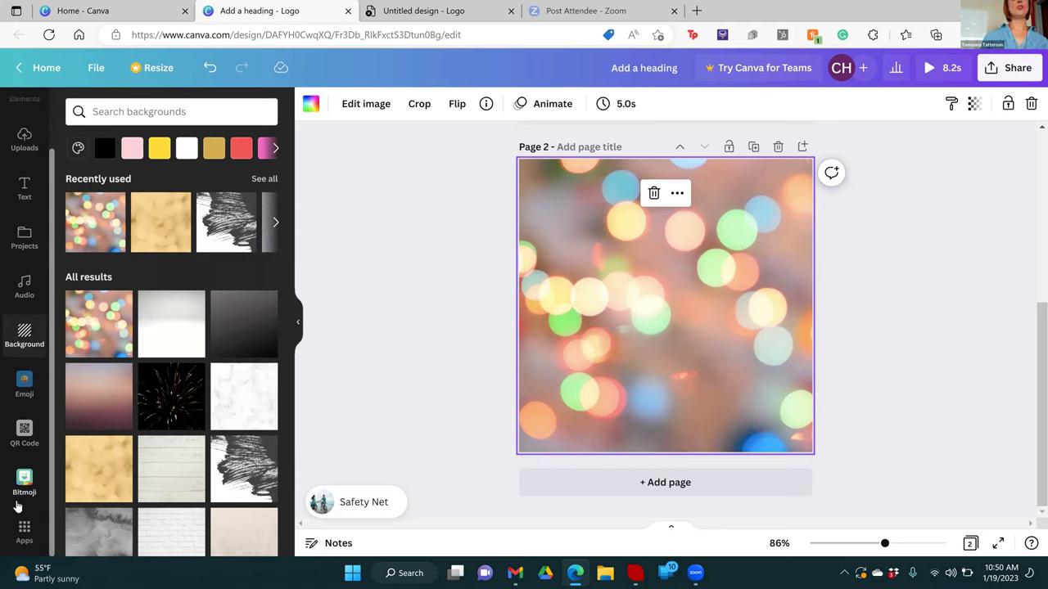
# Step: Browse the Apps panel, deselect the bokeh background, and go to the Canva home page
pyautogui.click(25, 531)
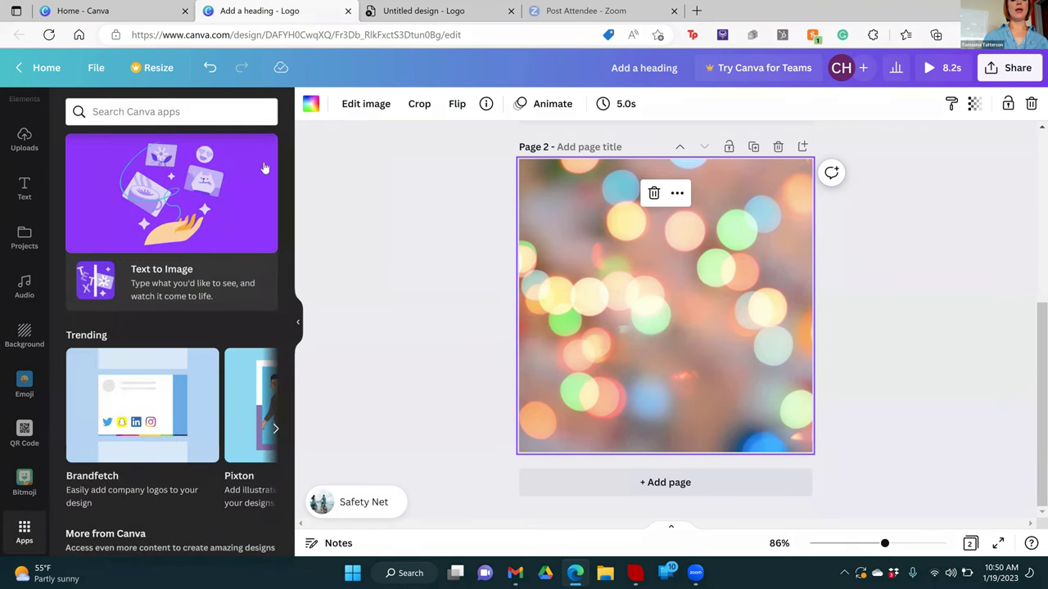
pyautogui.moveTo(292, 230); pyautogui.dragTo(269, 175)
pyautogui.scroll(-10, 273, 374)
pyautogui.scroll(12, 272, 374)
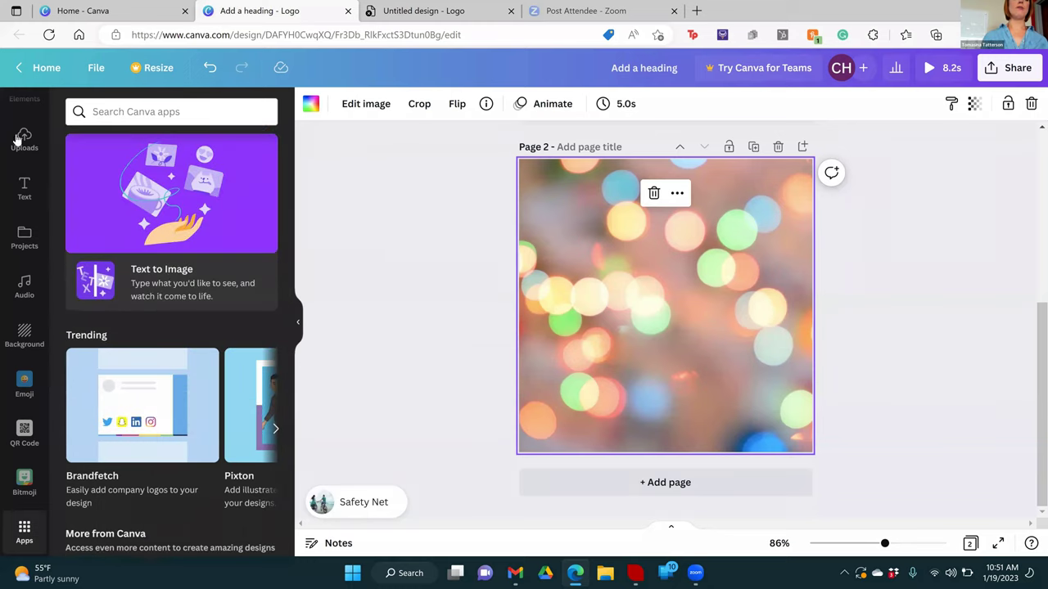
pyautogui.click(395, 211)
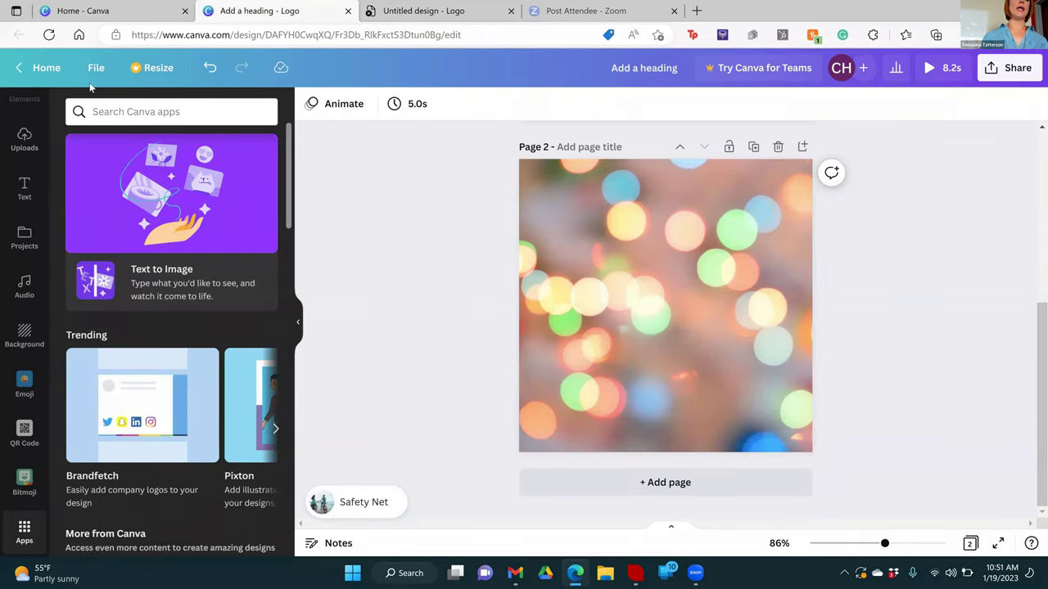
pyautogui.click(46, 67)
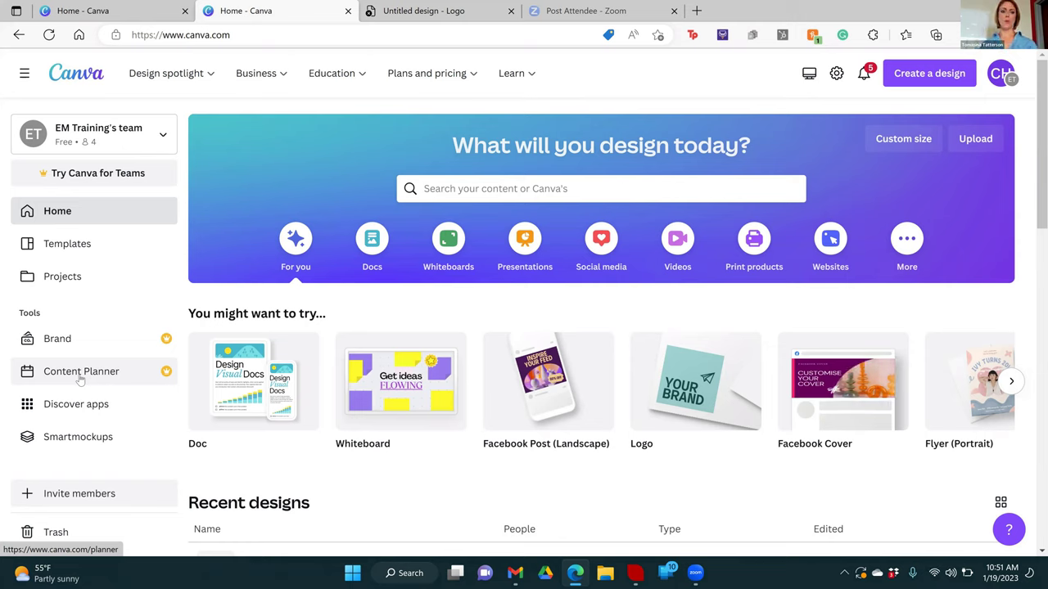
# Step: Search for 'Valentines Day Facebook' and open the Valentine's Day animated social media templates
pyautogui.click(469, 190)
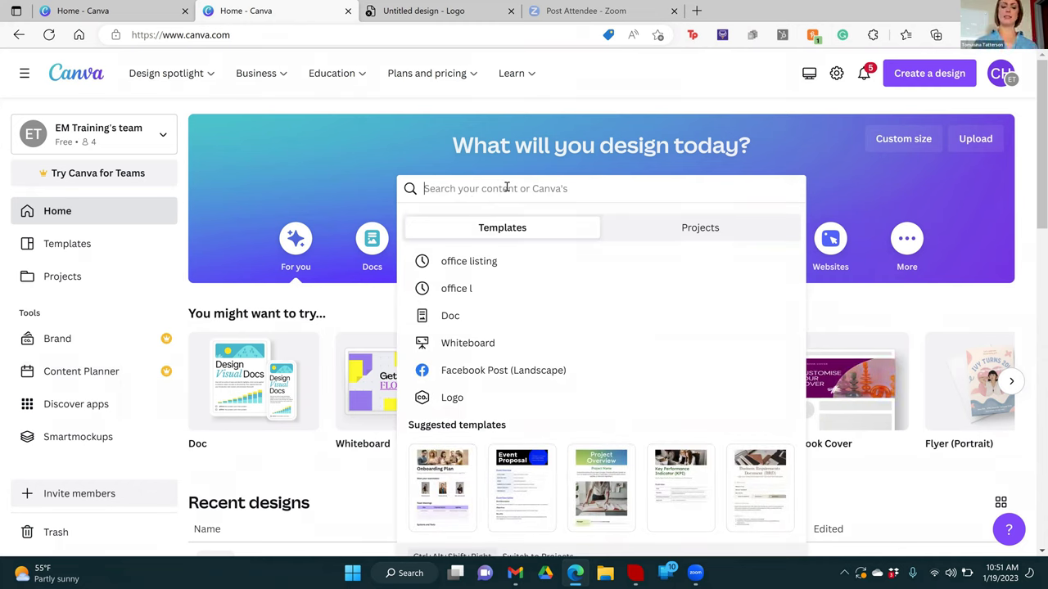
pyautogui.write('Vad')
pyautogui.press('BackSpace')
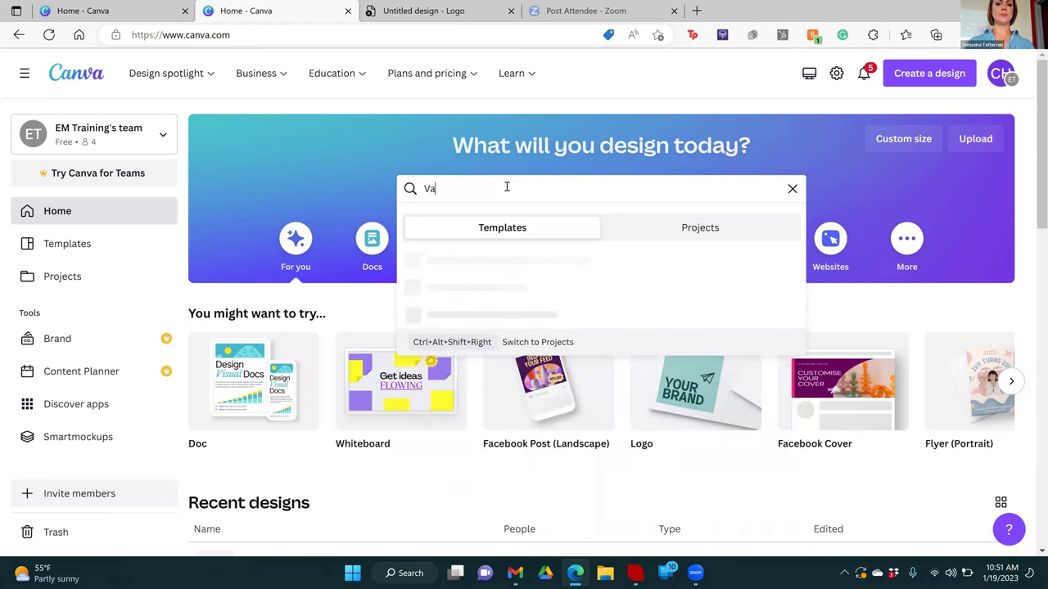
pyautogui.write('letni')
pyautogui.press('BackSpace')
pyautogui.press('BackSpace')
pyautogui.press('BackSpace')
pyautogui.write('ntines Day Fa')
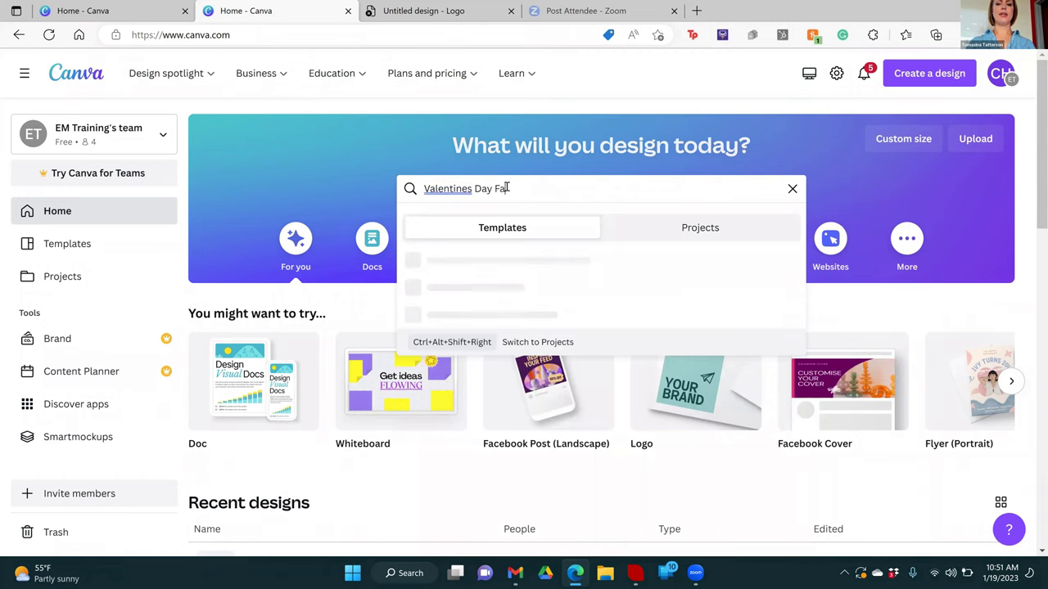
pyautogui.write('cebook')
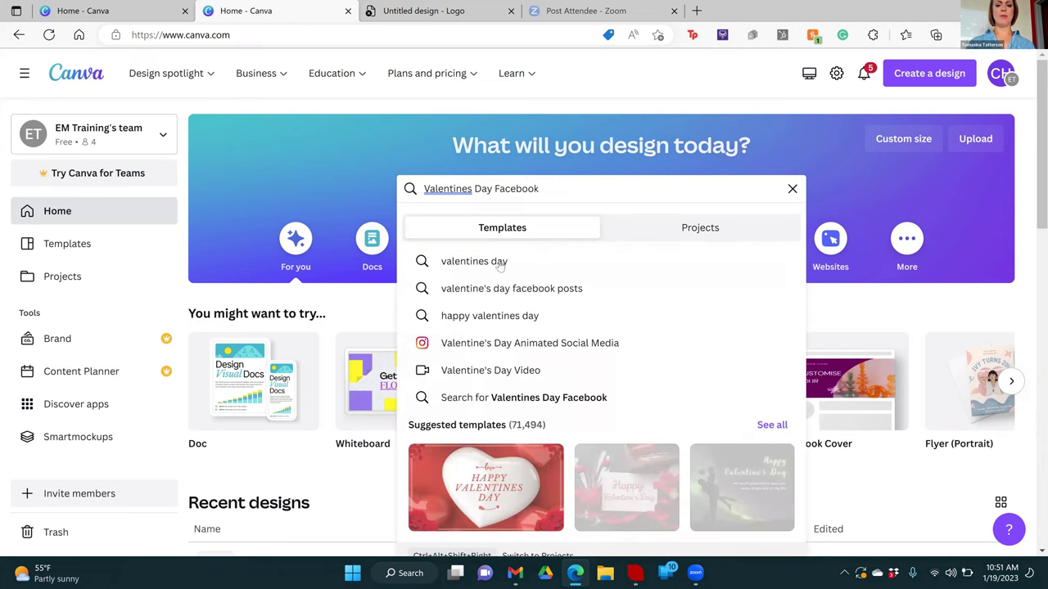
pyautogui.click(515, 344)
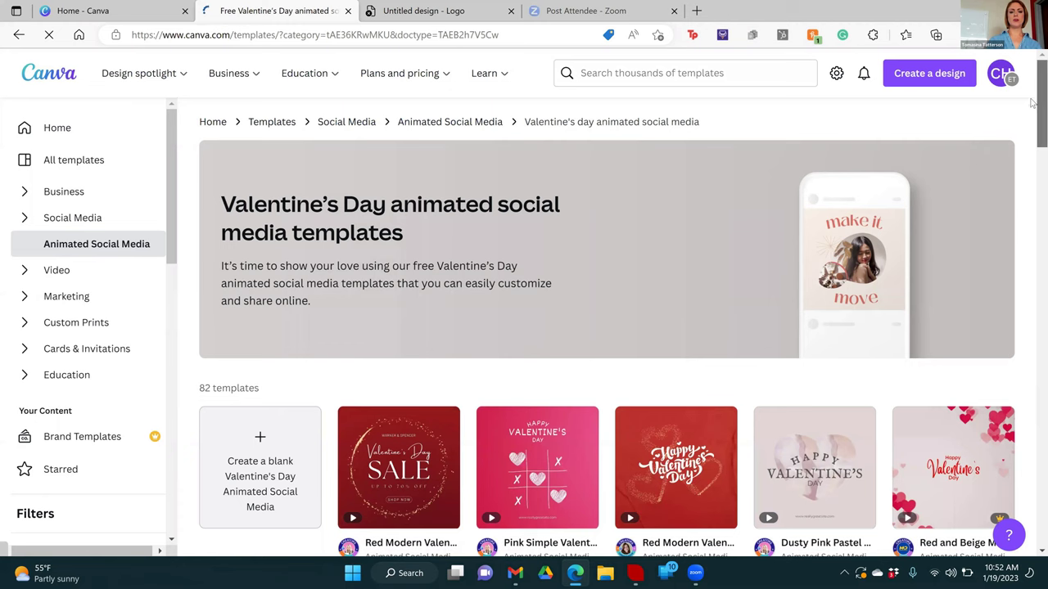
# Step: Open the Pink Simple Valentine's Day Celebration template and customize it into a new design
pyautogui.scroll(-3, 1032, 114)
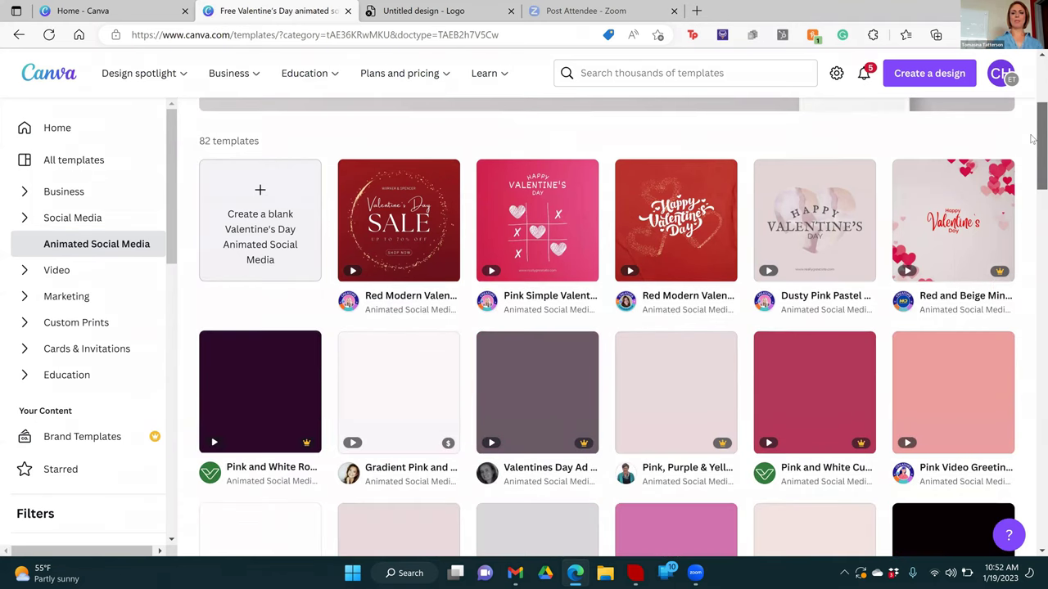
pyautogui.moveTo(1032, 141)
pyautogui.mouseDown()
pyautogui.moveTo(1032, 159)
pyautogui.moveTo(1032, 146)
pyautogui.mouseUp()
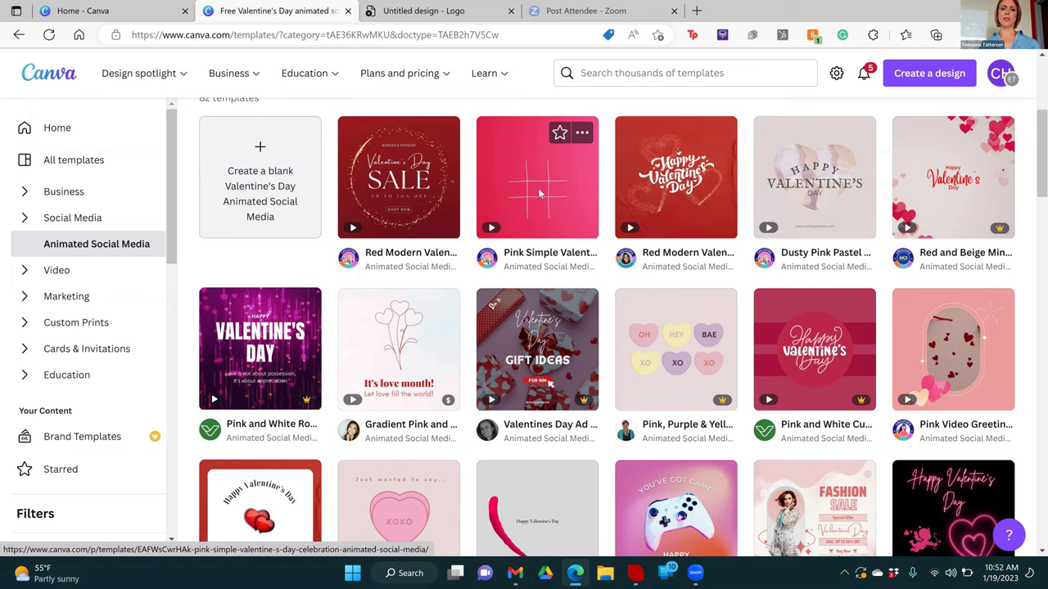
pyautogui.click(539, 194)
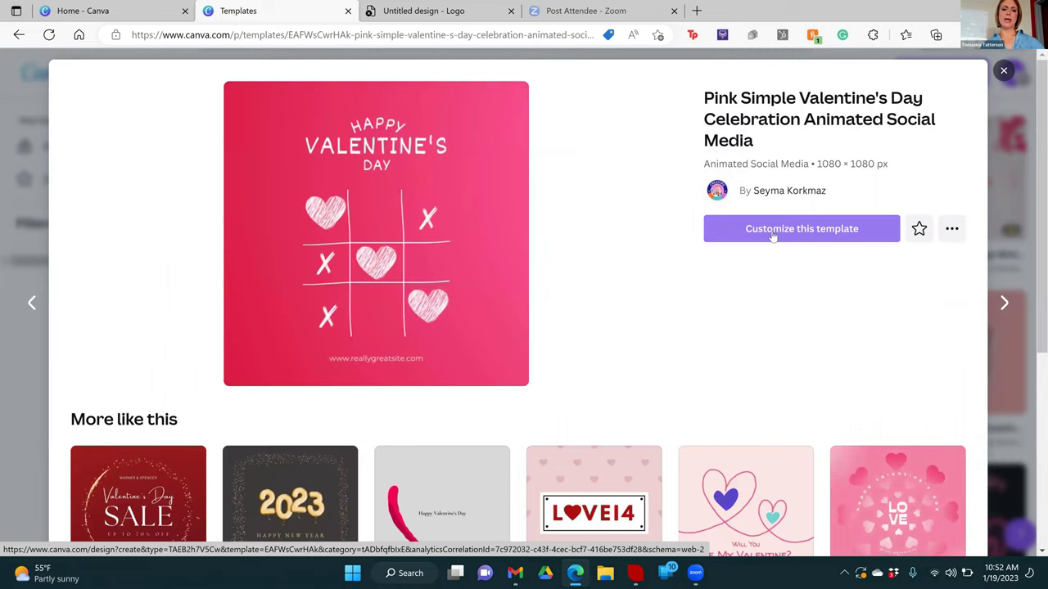
pyautogui.click(774, 232)
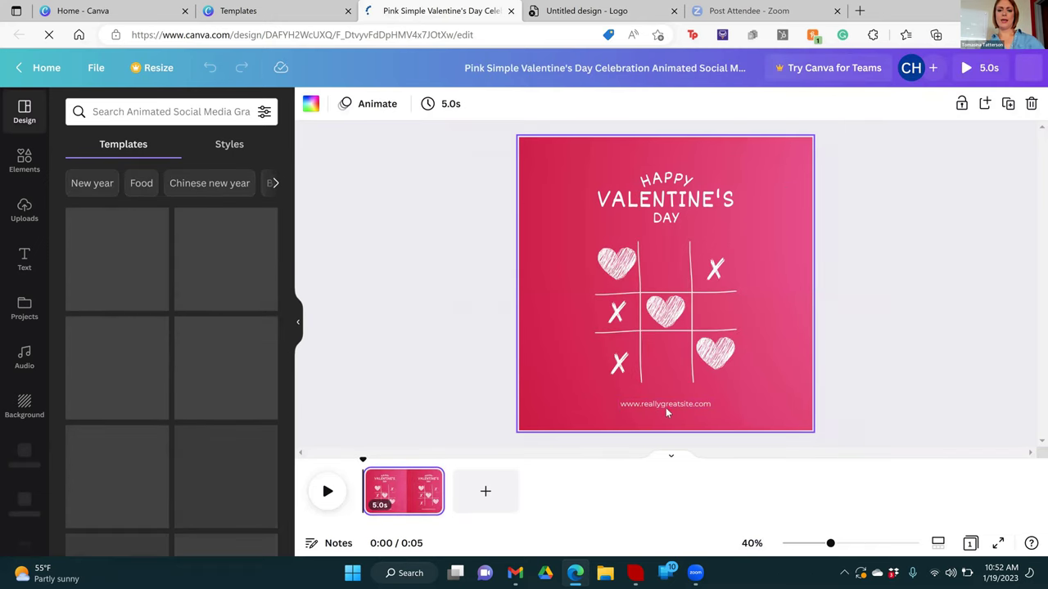
# Step: Replace the website line with a 'Love, [sender's name] xoxo' sign-off and open Share
pyautogui.doubleClick(654, 404)
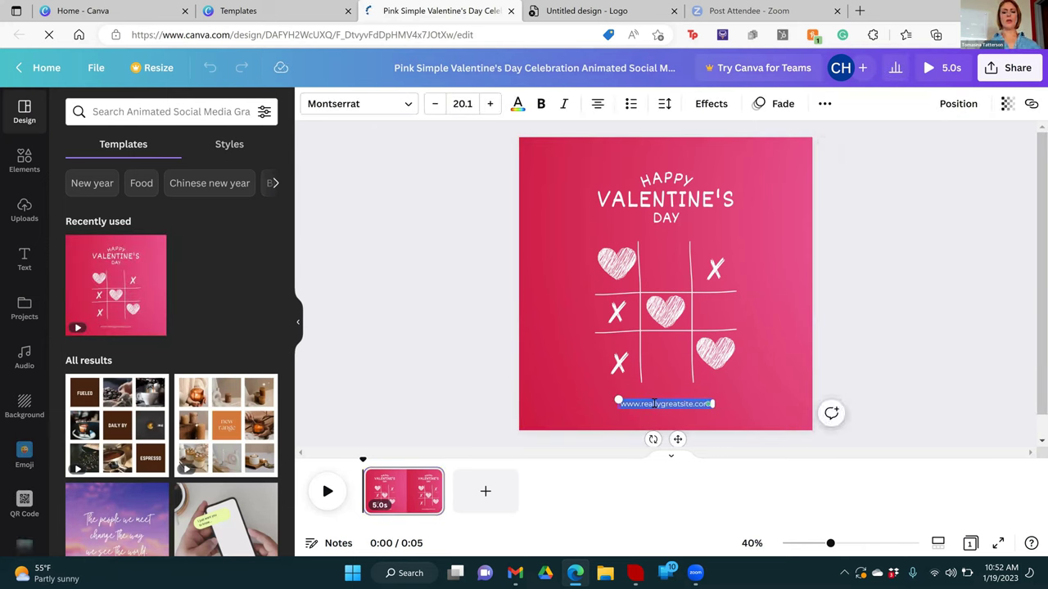
pyautogui.press('BackSpace')
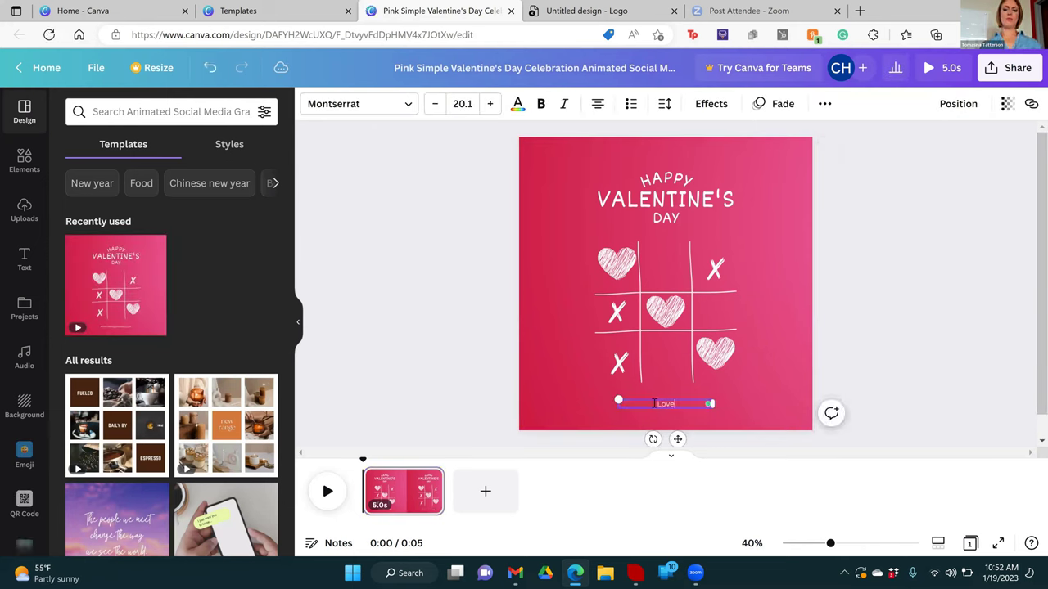
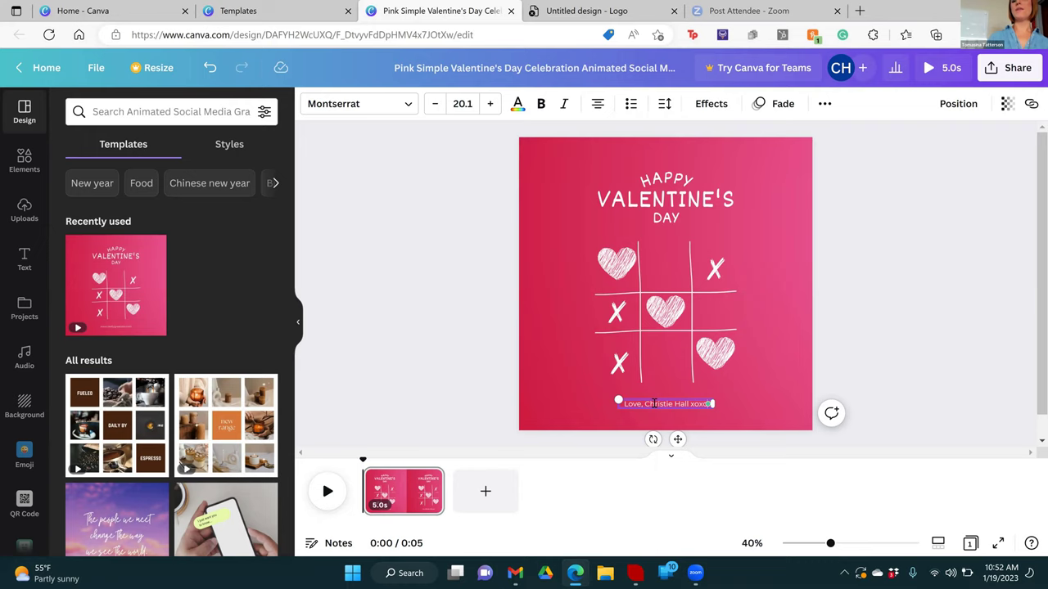
pyautogui.click(870, 336)
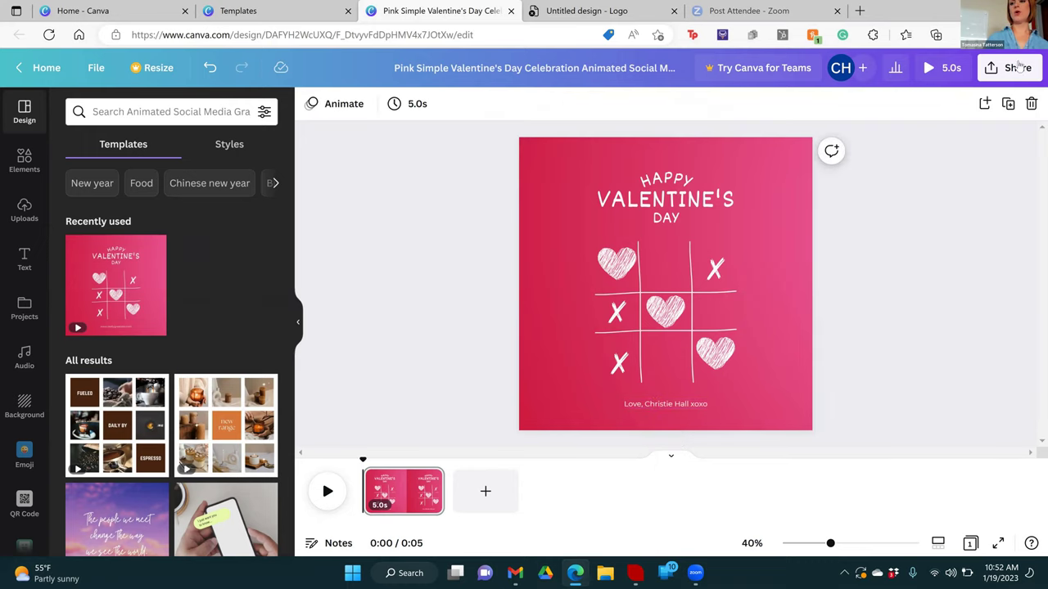
pyautogui.click(994, 69)
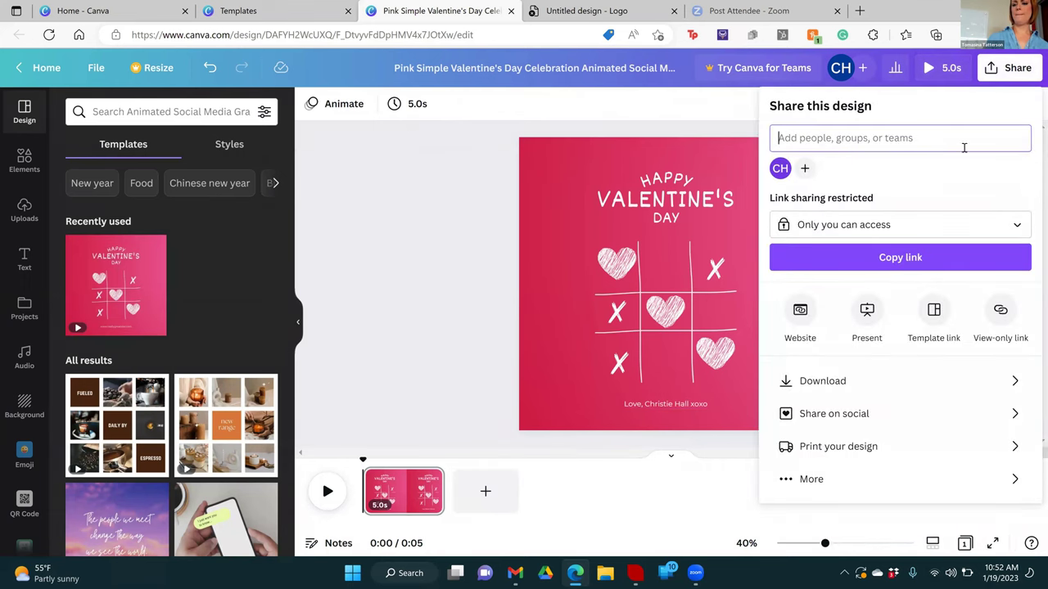
# Step: Download the Valentine's post as an MP4 video, then return to the template preview tab
pyautogui.click(914, 394)
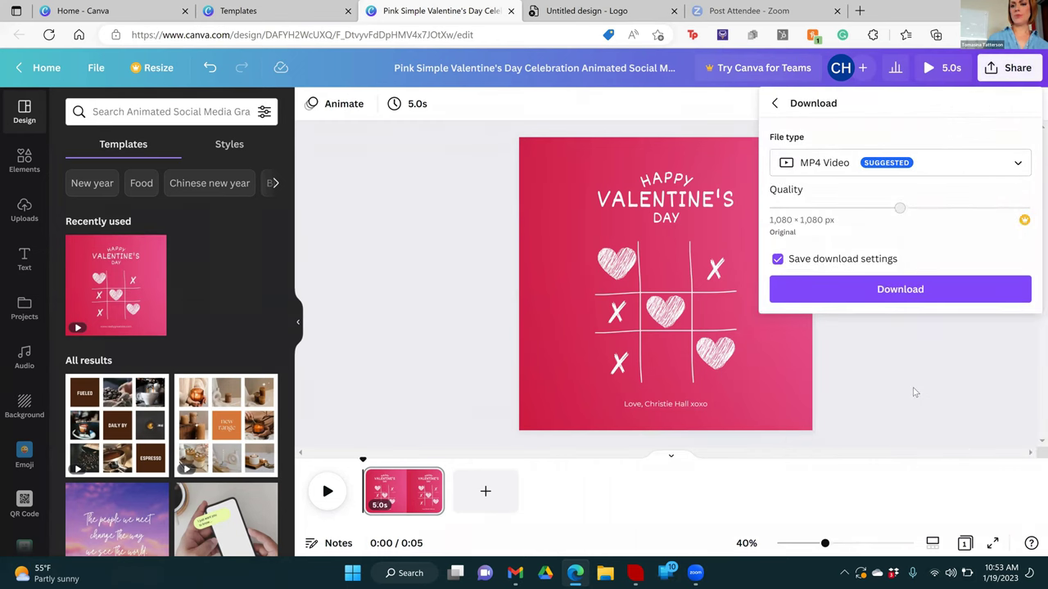
pyautogui.click(930, 166)
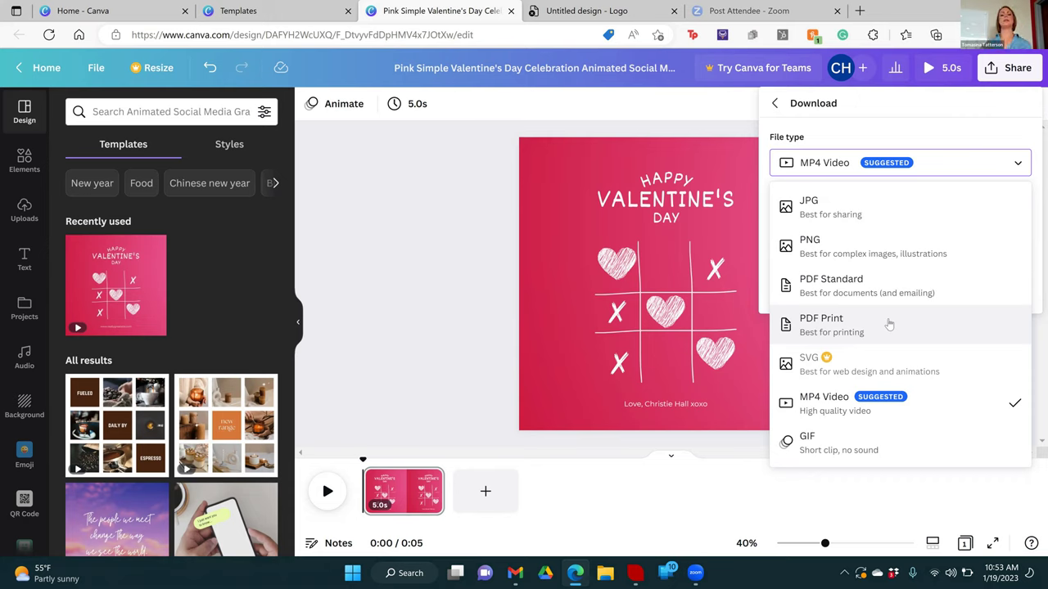
pyautogui.click(914, 450)
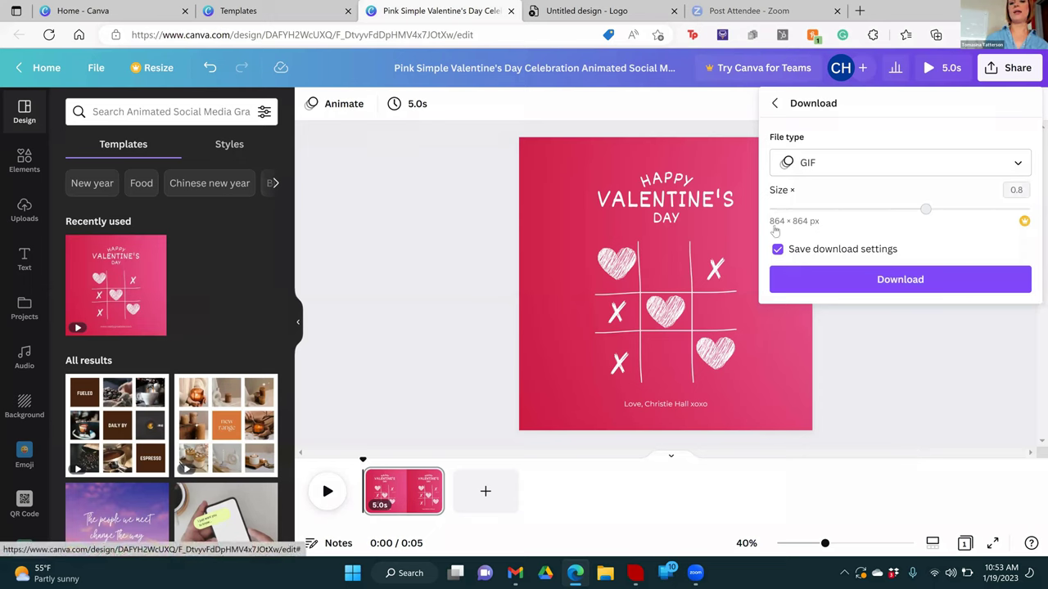
pyautogui.click(947, 161)
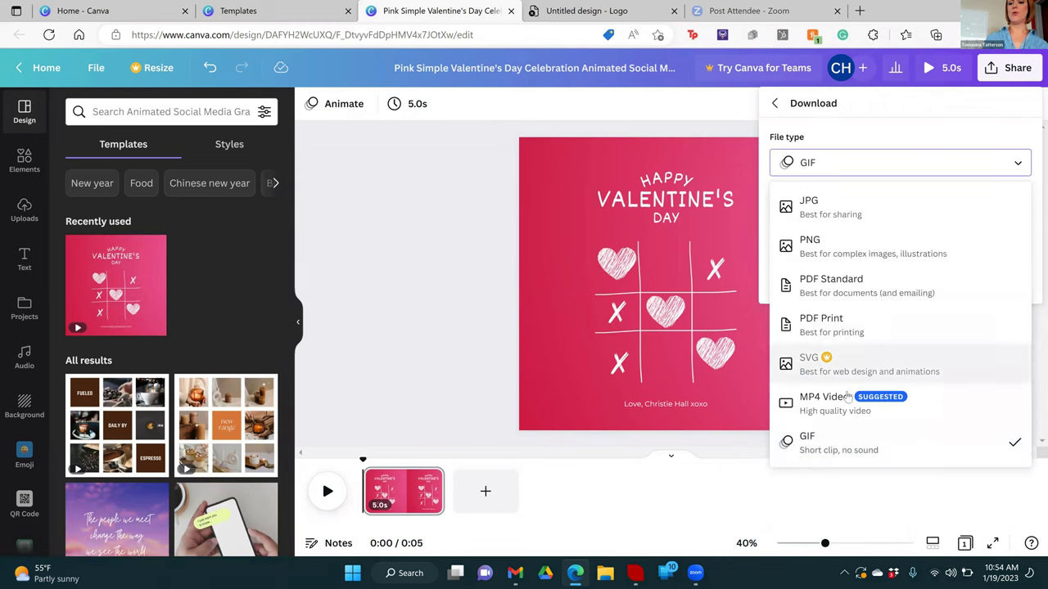
pyautogui.click(815, 401)
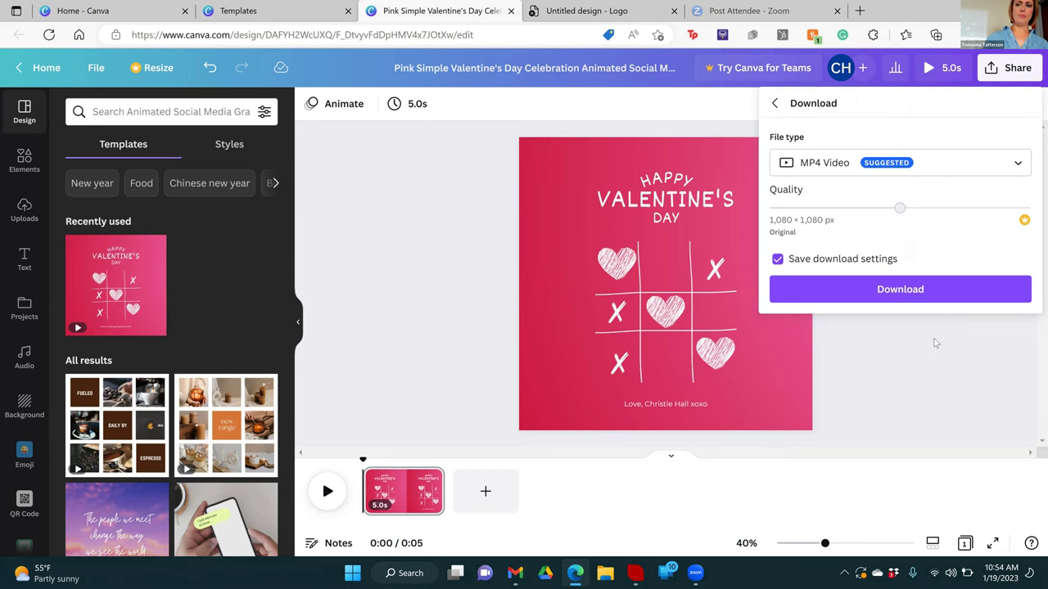
pyautogui.click(910, 289)
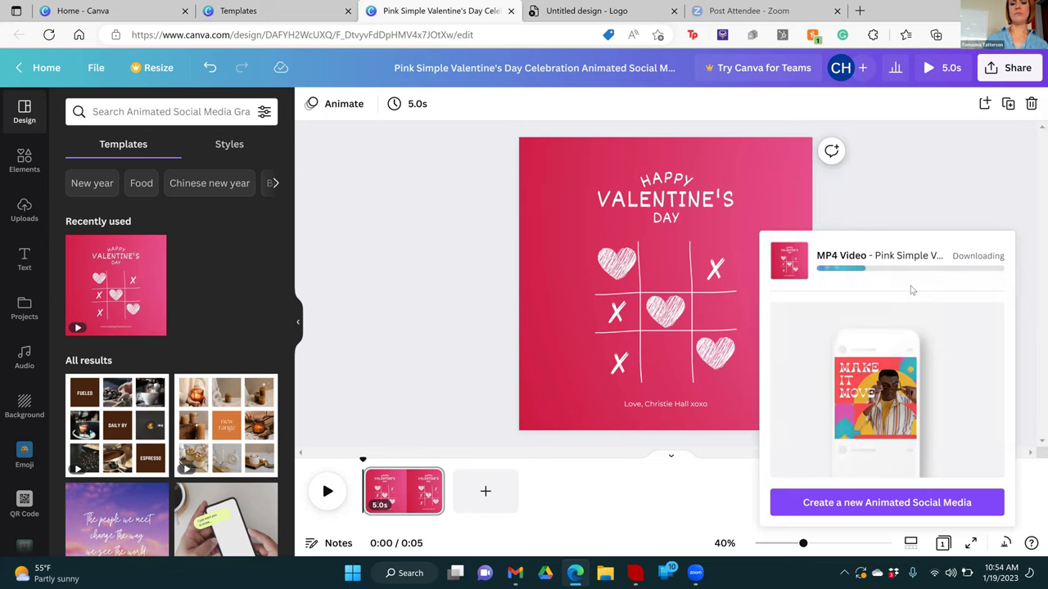
pyautogui.click(304, 15)
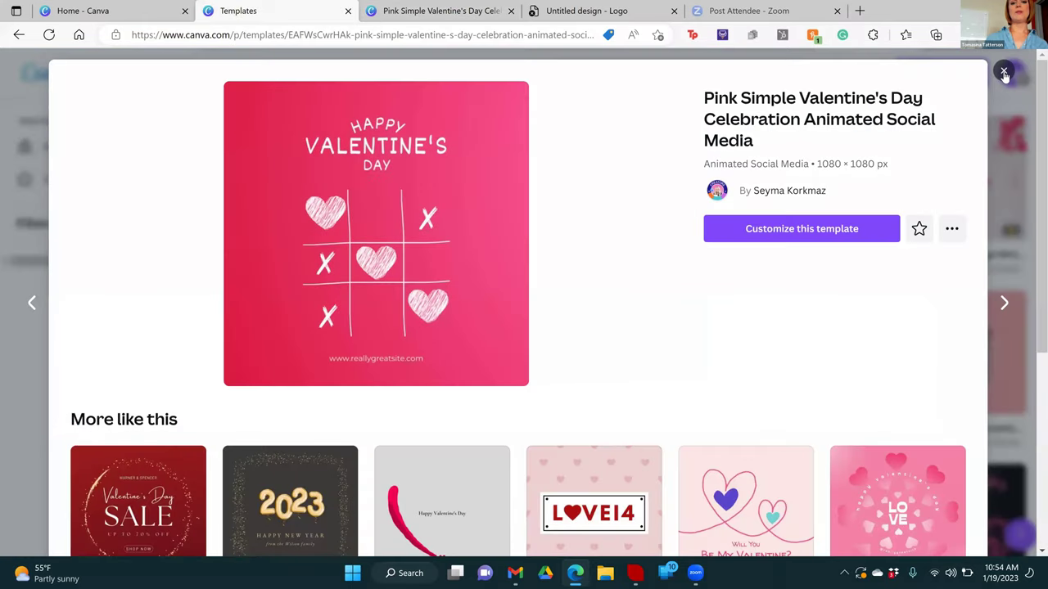
# Step: Close the template preview and search templates for 'business card'
pyautogui.click(1004, 73)
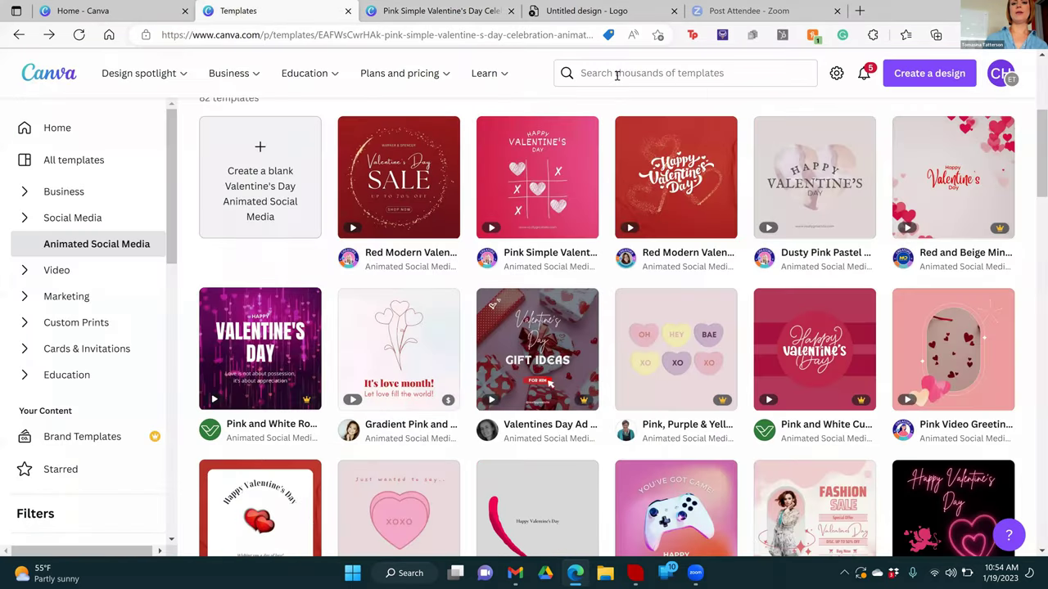
pyautogui.click(617, 73)
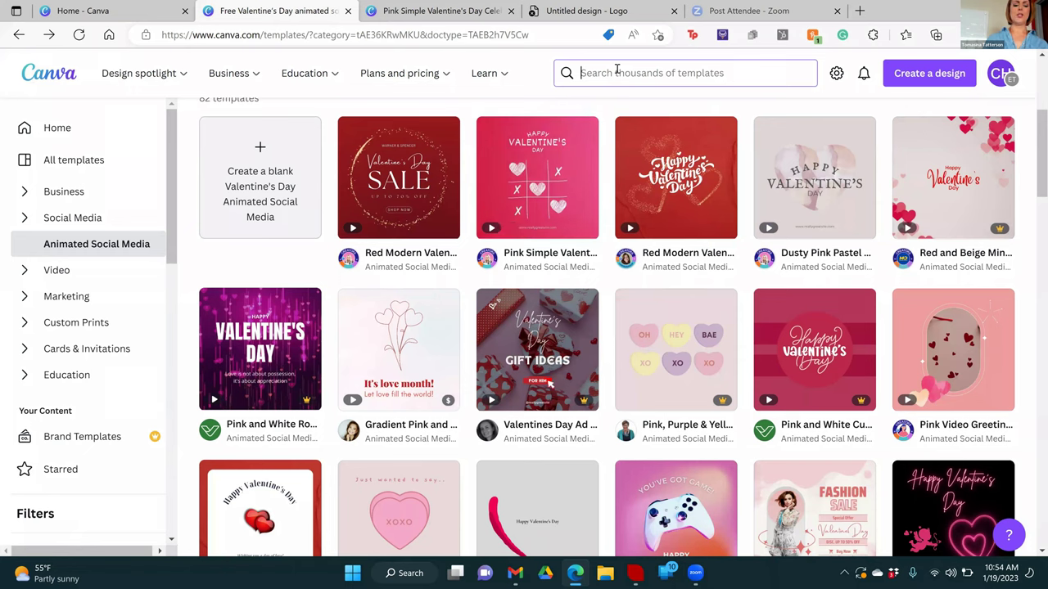
pyautogui.write('business cards')
pyautogui.press('BackSpace')
pyautogui.press('Return')
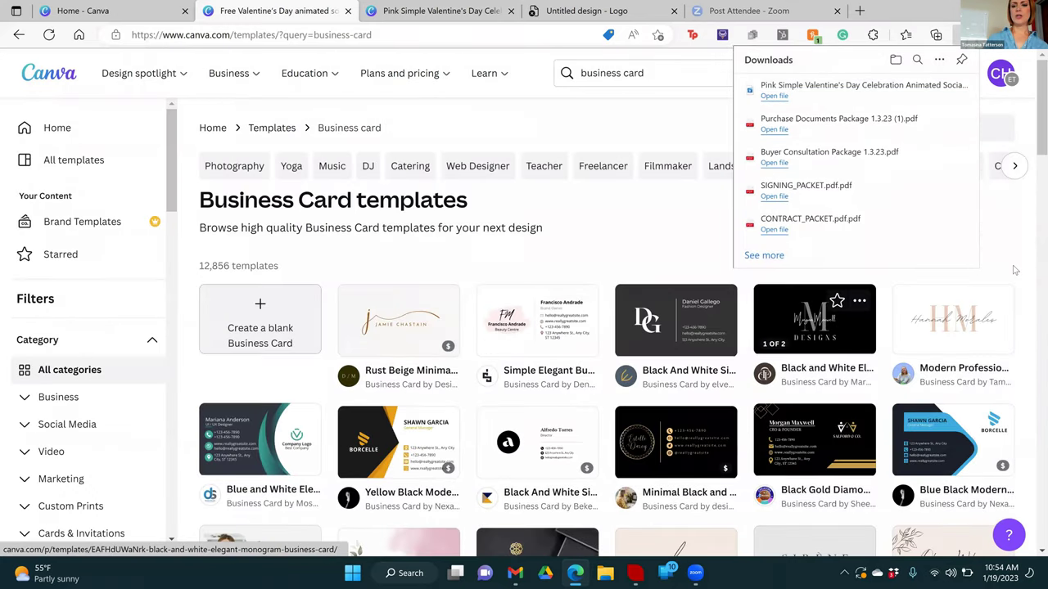
# Step: Open the Simple Elegant Business Card preview from the search results
pyautogui.click(1032, 120)
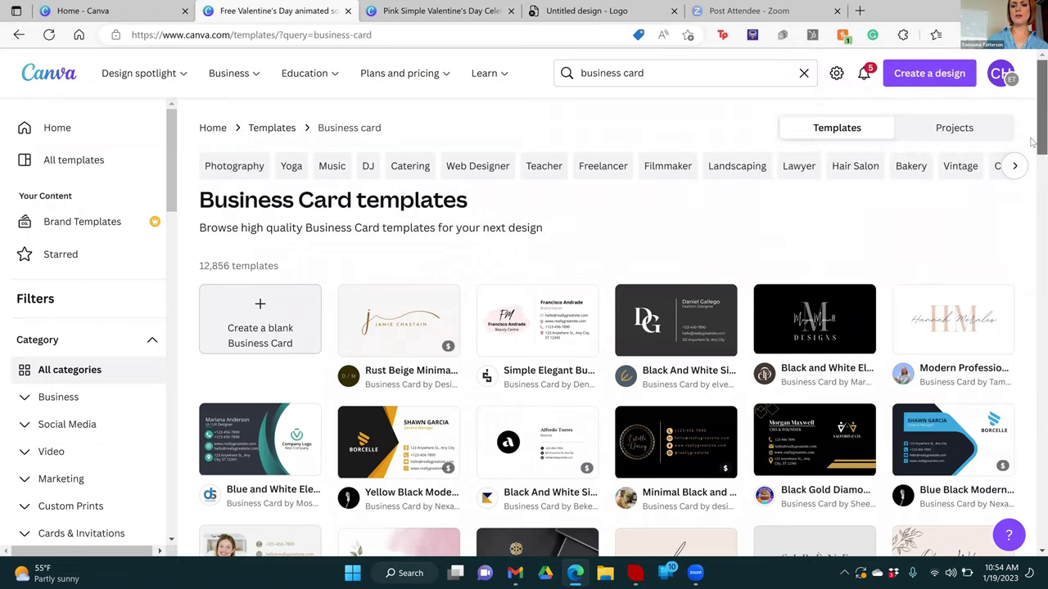
pyautogui.scroll(-3, 555, 319)
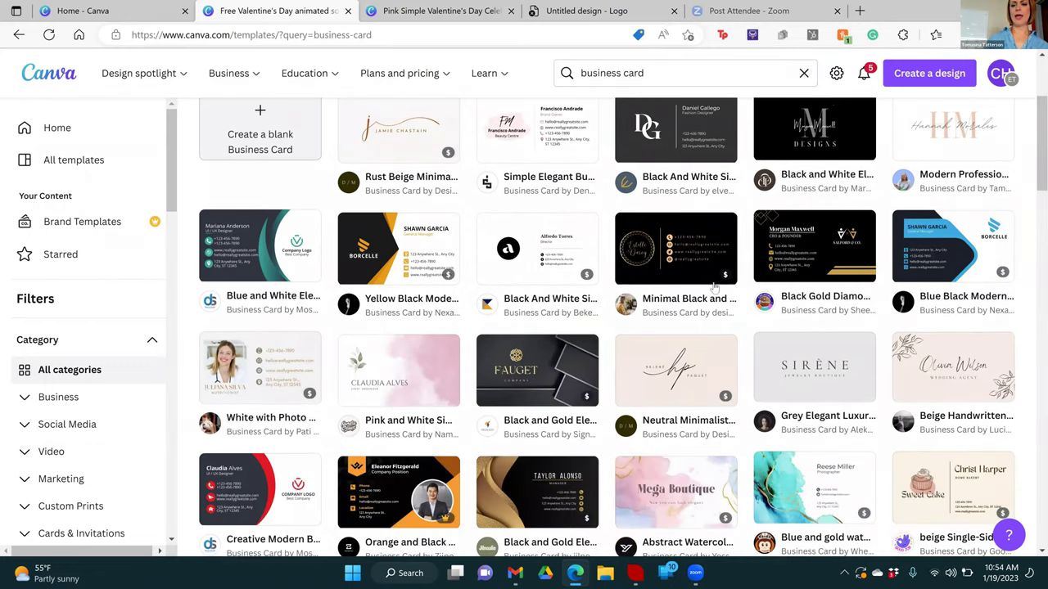
pyautogui.moveTo(717, 275)
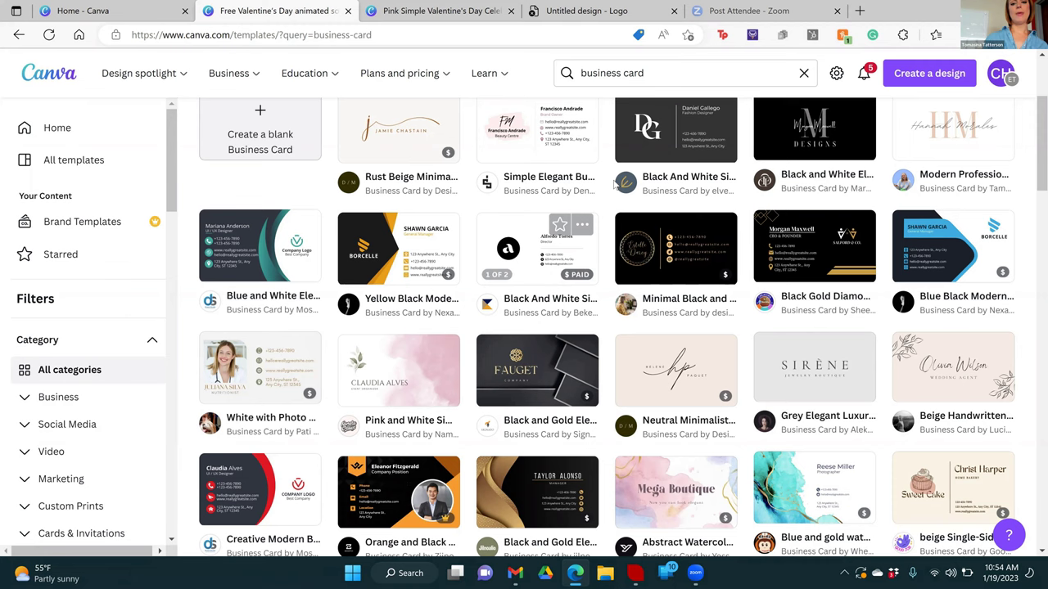
pyautogui.click(537, 150)
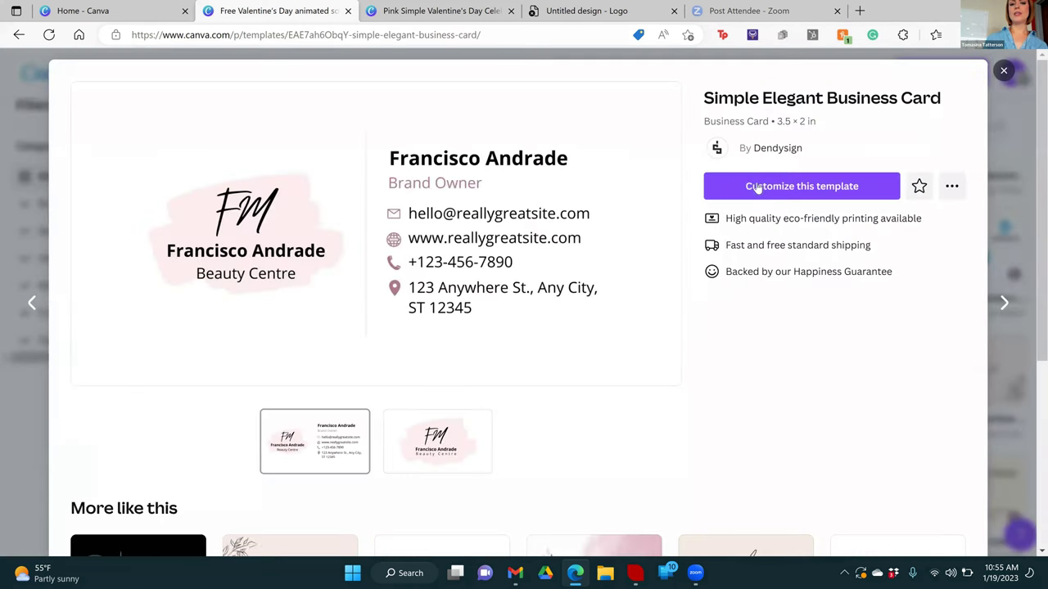
# Step: Customize the Simple Elegant Business Card into a new design, then close its preview in the original tab
pyautogui.click(757, 187)
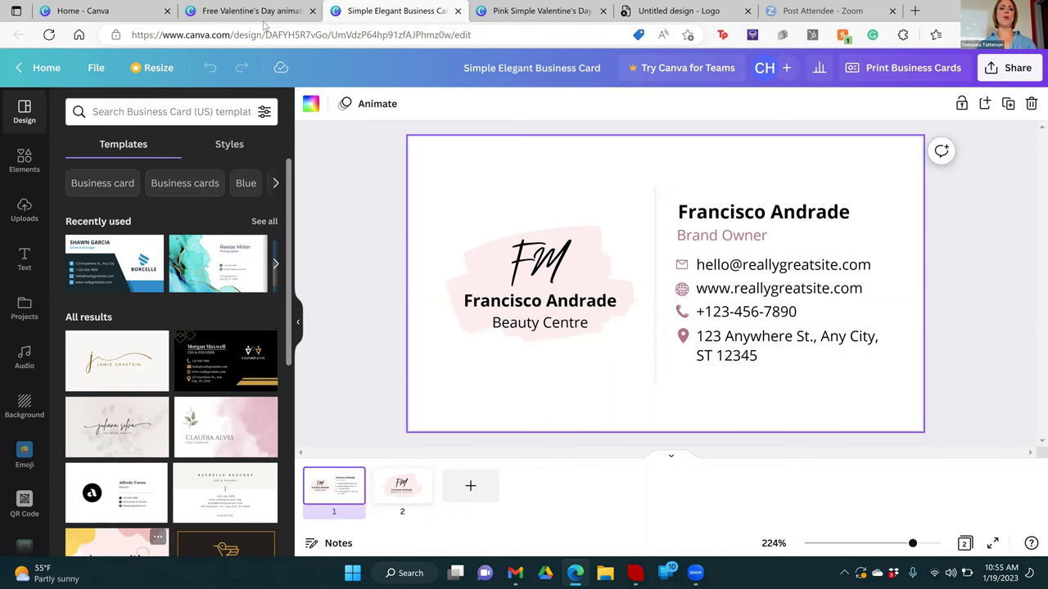
pyautogui.click(215, 10)
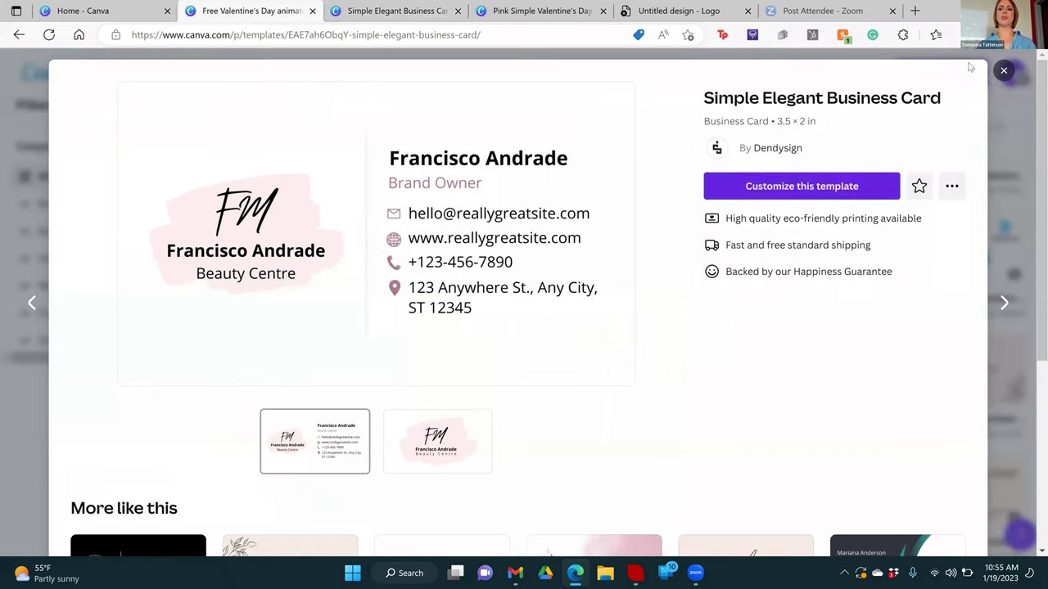
pyautogui.click(1006, 74)
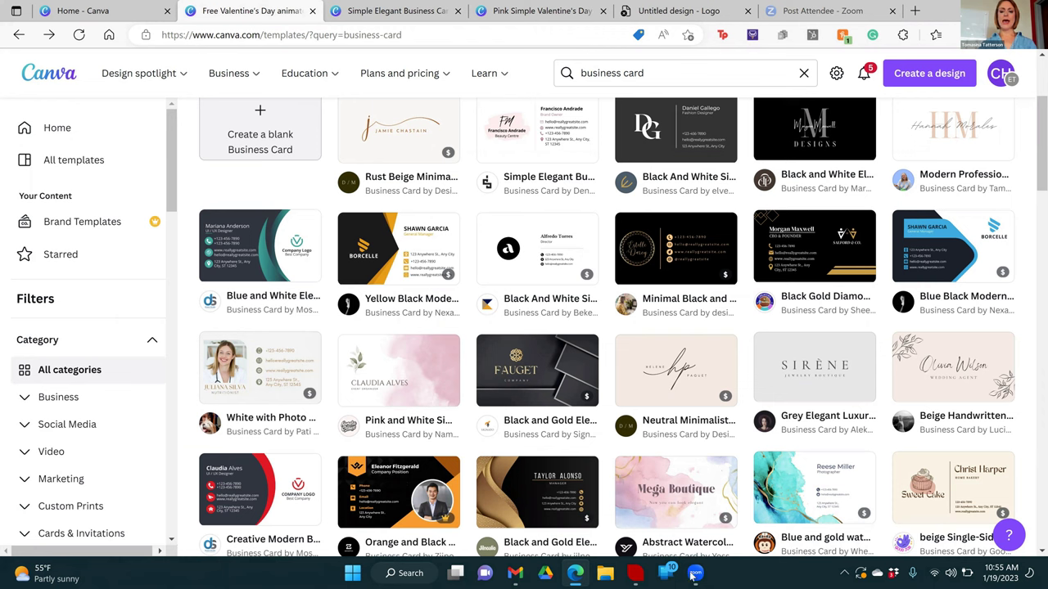
pyautogui.click(704, 494)
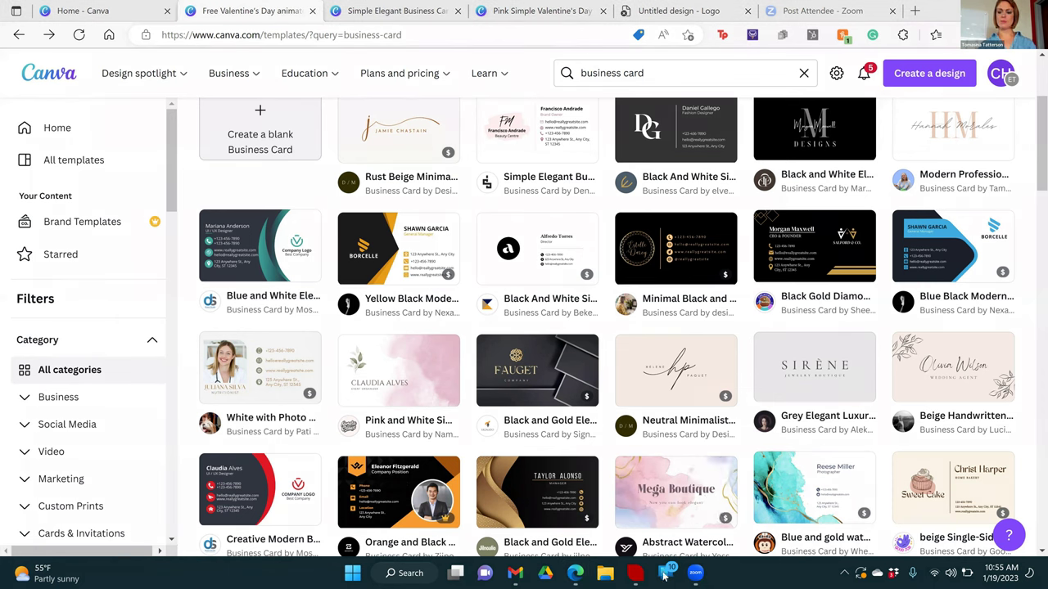